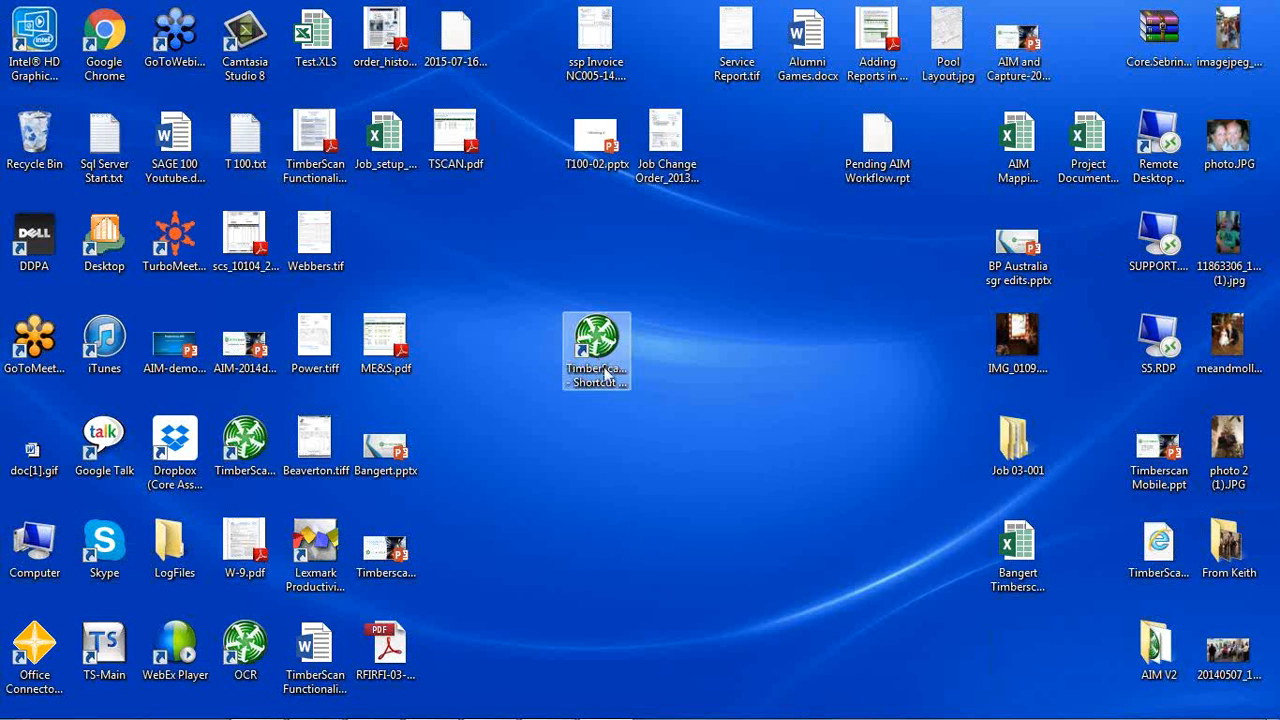
Switch to TimberScan and open the Acquire Images window for loading invoices.
{"action": "mouse_move", "coordinate": [517, 716]}
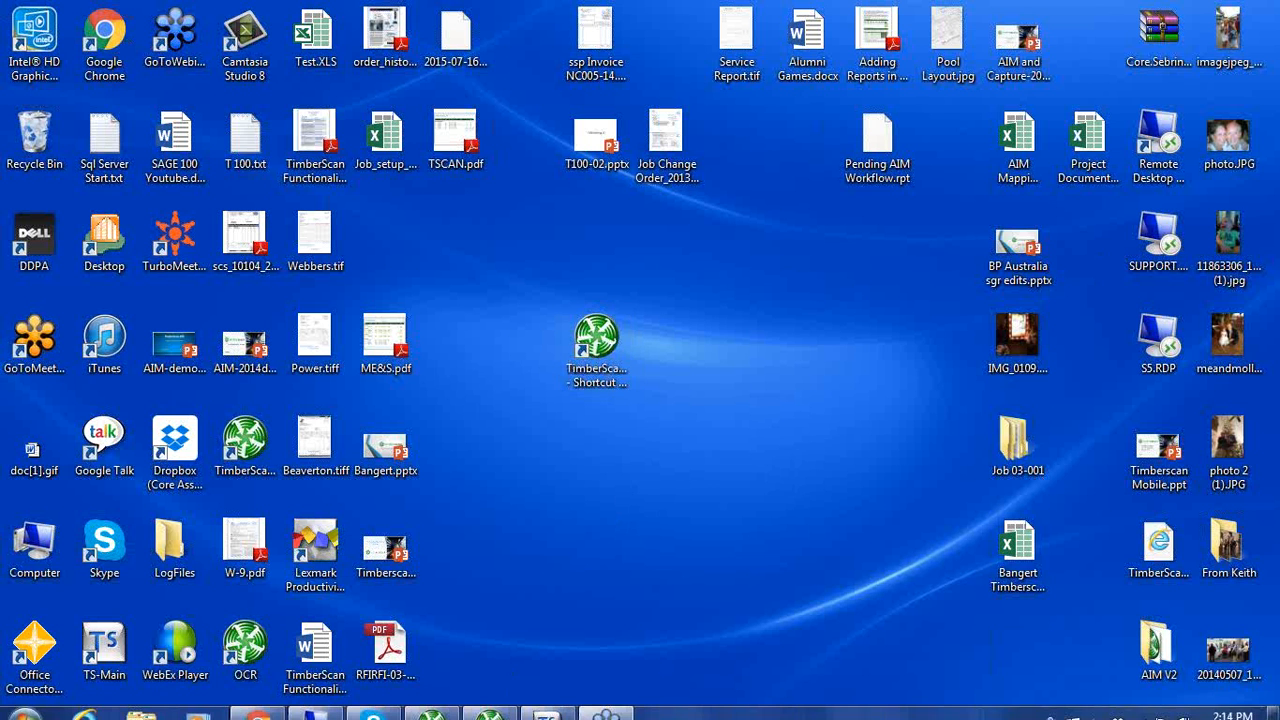
{"action": "left_click", "coordinate": [438, 714]}
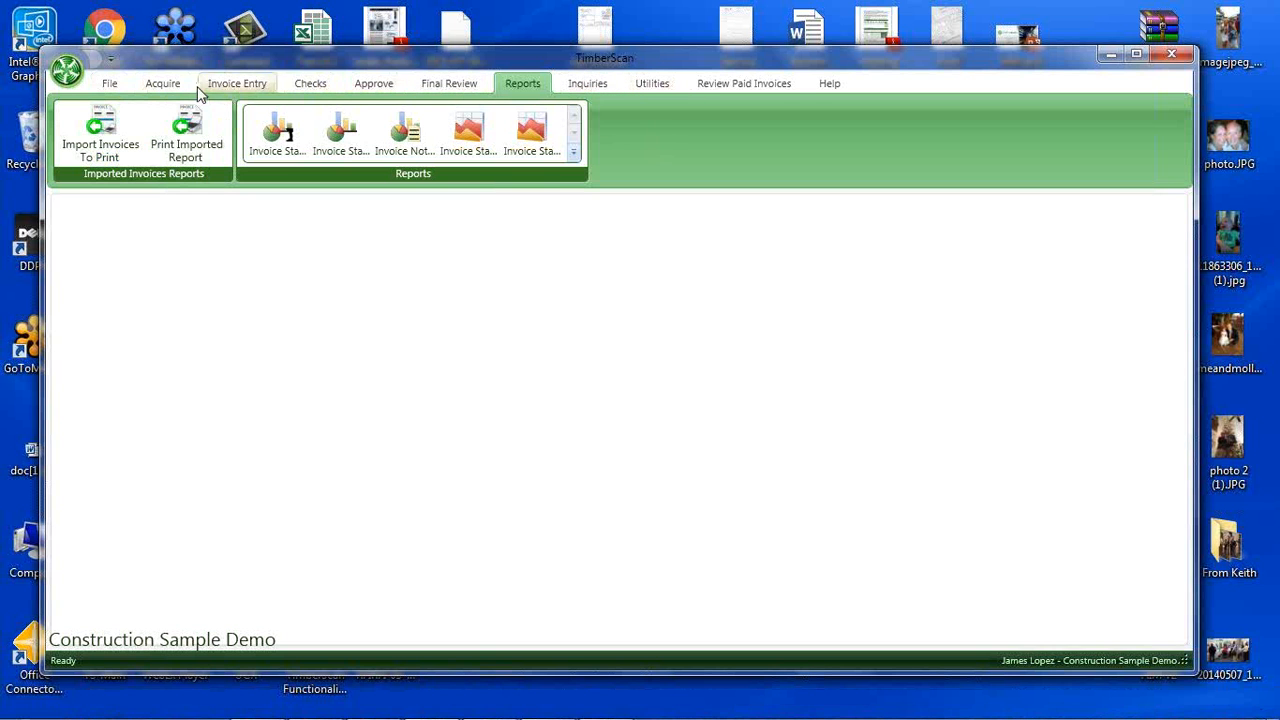
{"action": "left_click", "coordinate": [108, 85]}
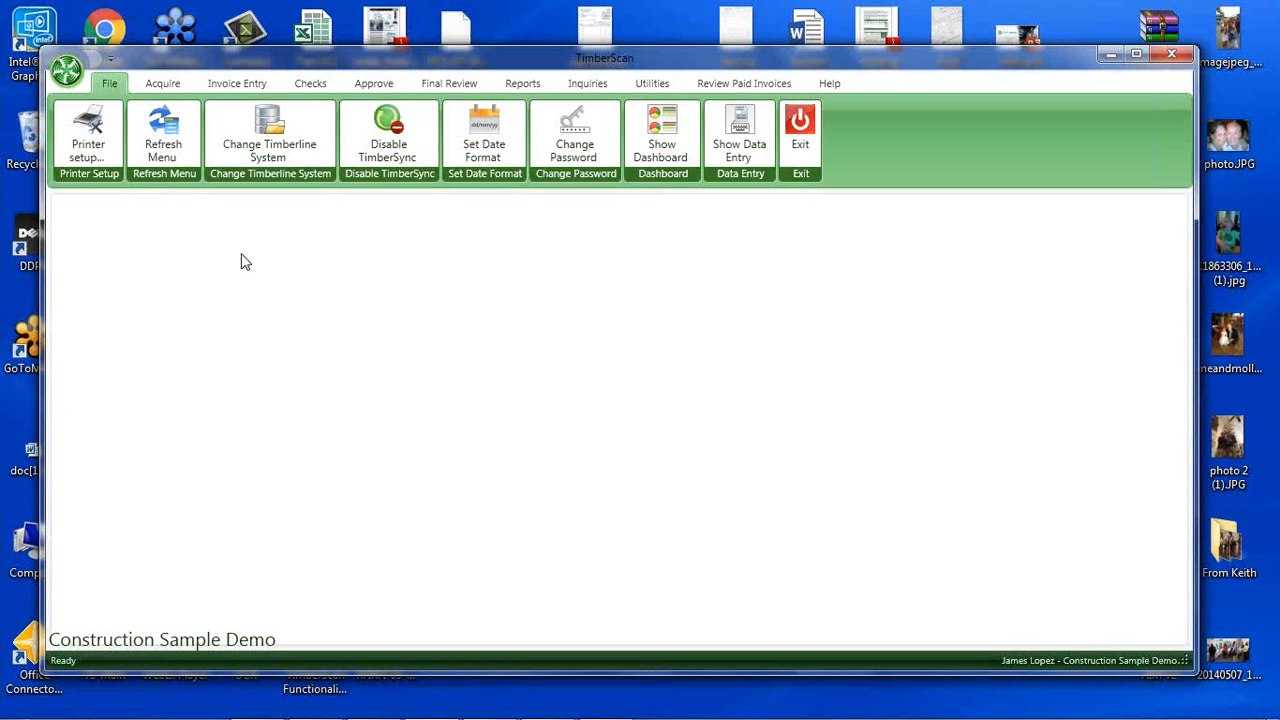
{"action": "left_click", "coordinate": [163, 86]}
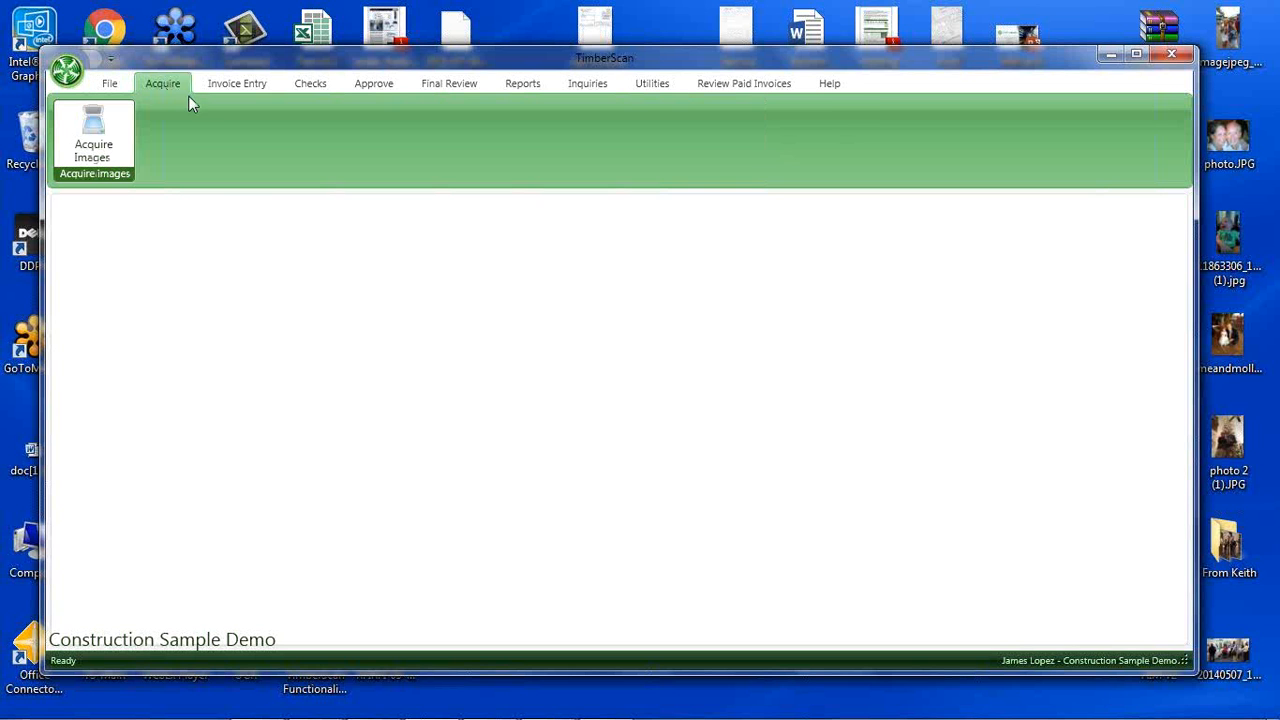
{"action": "left_click", "coordinate": [100, 158]}
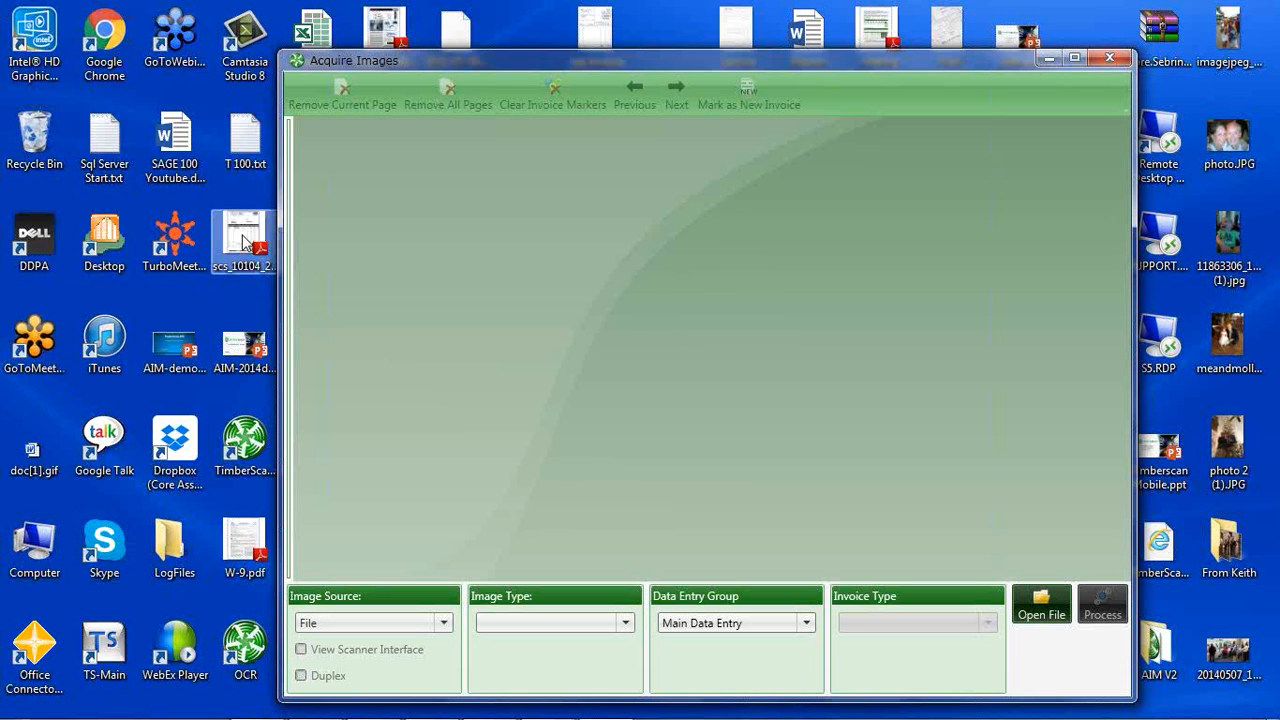
Load the SCS invoice PDF from the desktop as invoices to be manually separated, and enlarge the first page for reading.
{"action": "left_click_drag", "start_coordinate": [245, 243], "coordinate": [683, 302]}
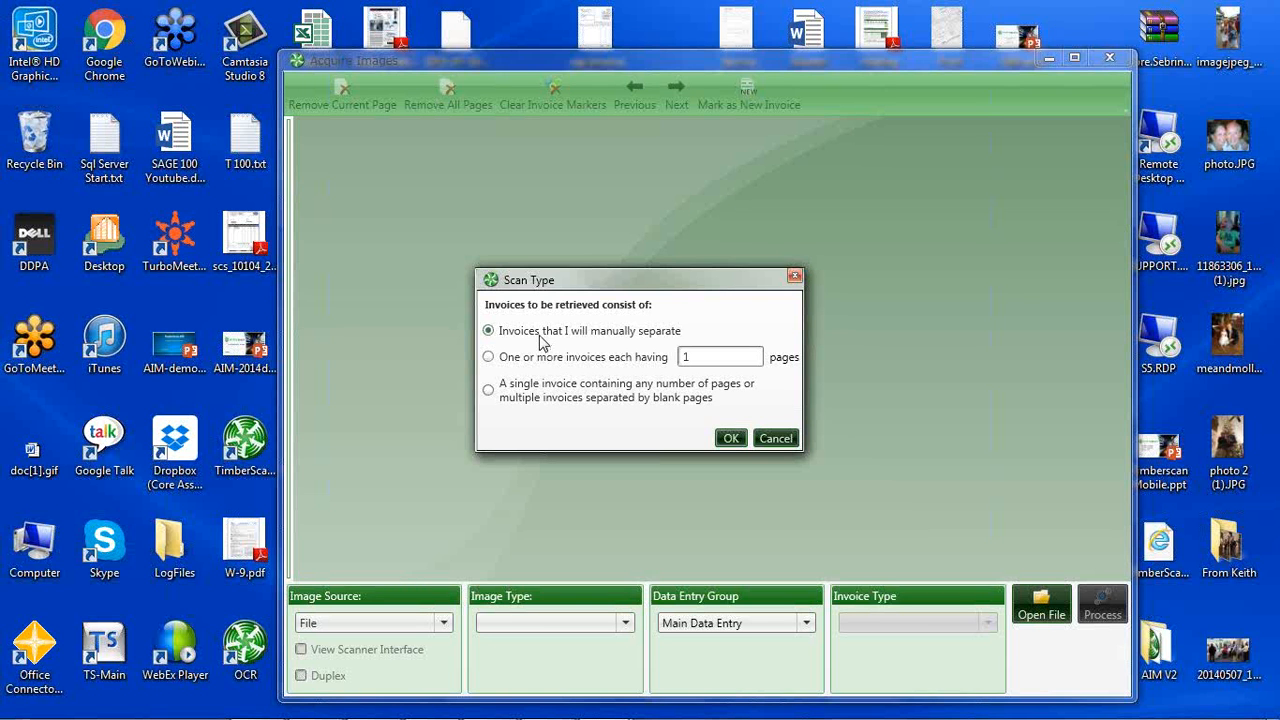
{"action": "left_click", "coordinate": [731, 440]}
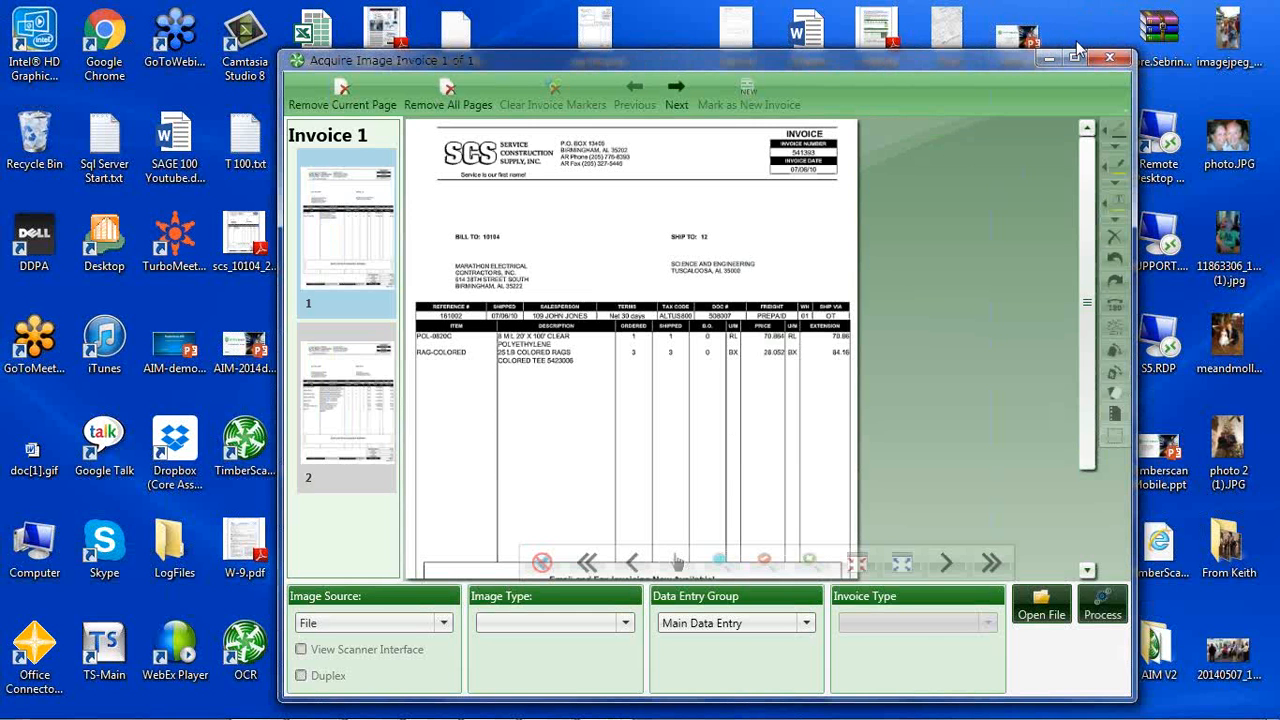
{"action": "left_click", "coordinate": [1075, 60]}
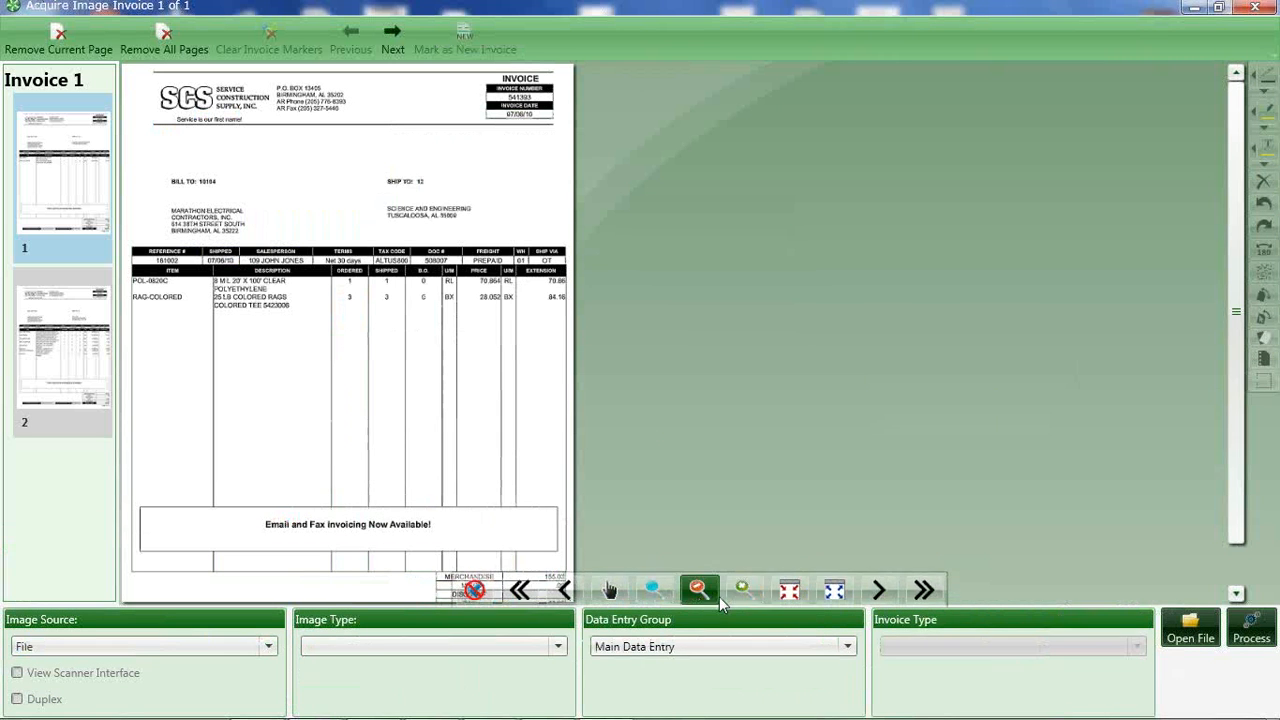
{"action": "scroll", "coordinate": [404, 440], "scroll_direction": "up", "scroll_amount": 2}
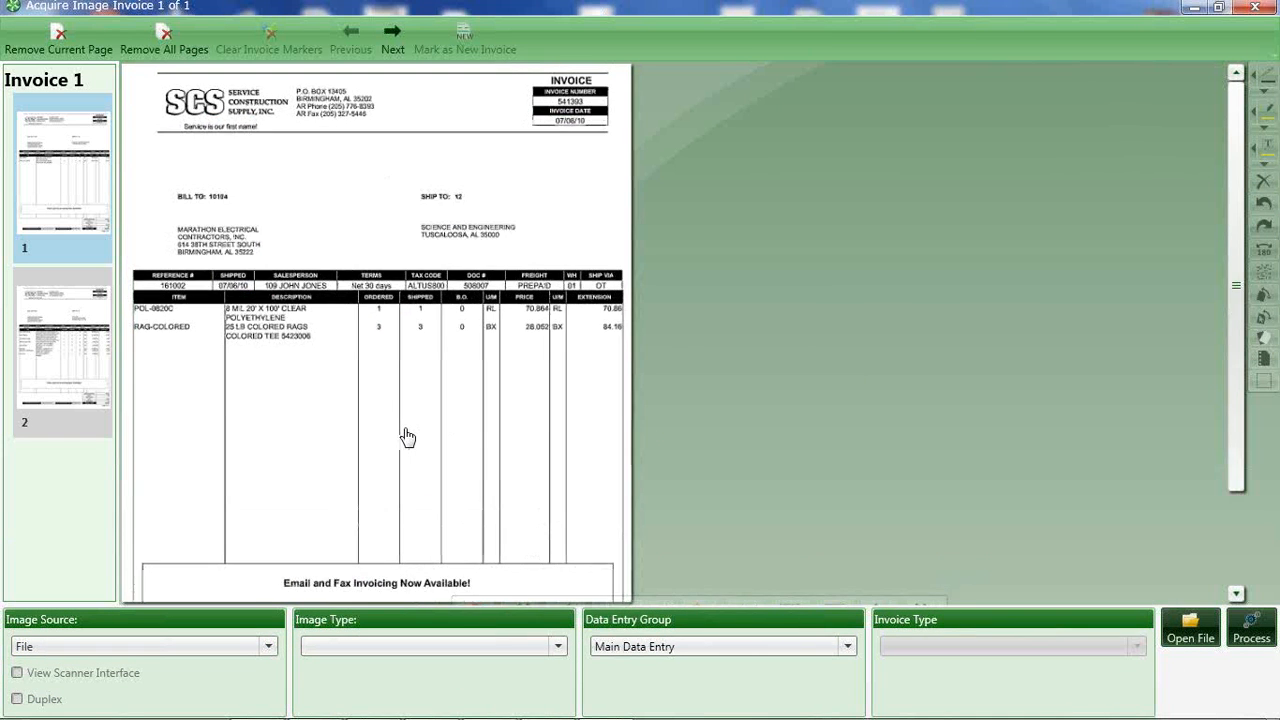
{"action": "scroll", "coordinate": [406, 437], "scroll_direction": "up", "scroll_amount": 1}
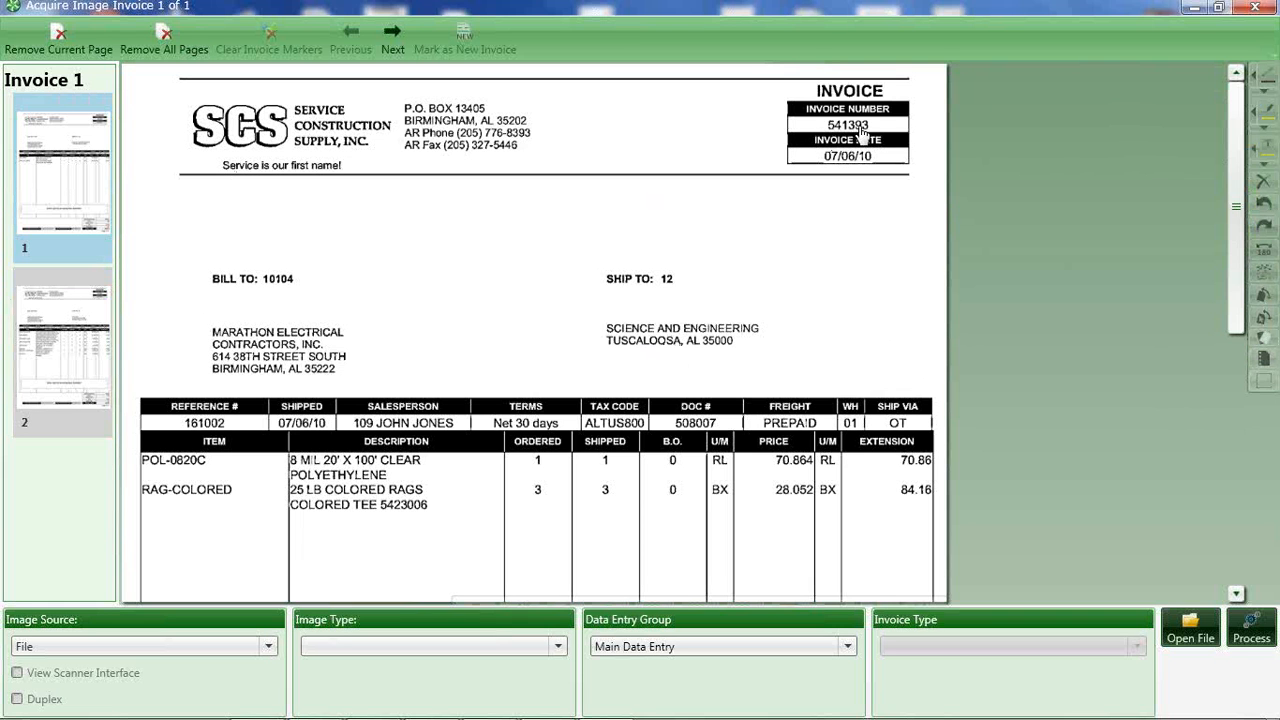
Insert an invoice break above the second page to split the pages into two invoices, and view each one.
{"action": "left_click", "coordinate": [77, 352]}
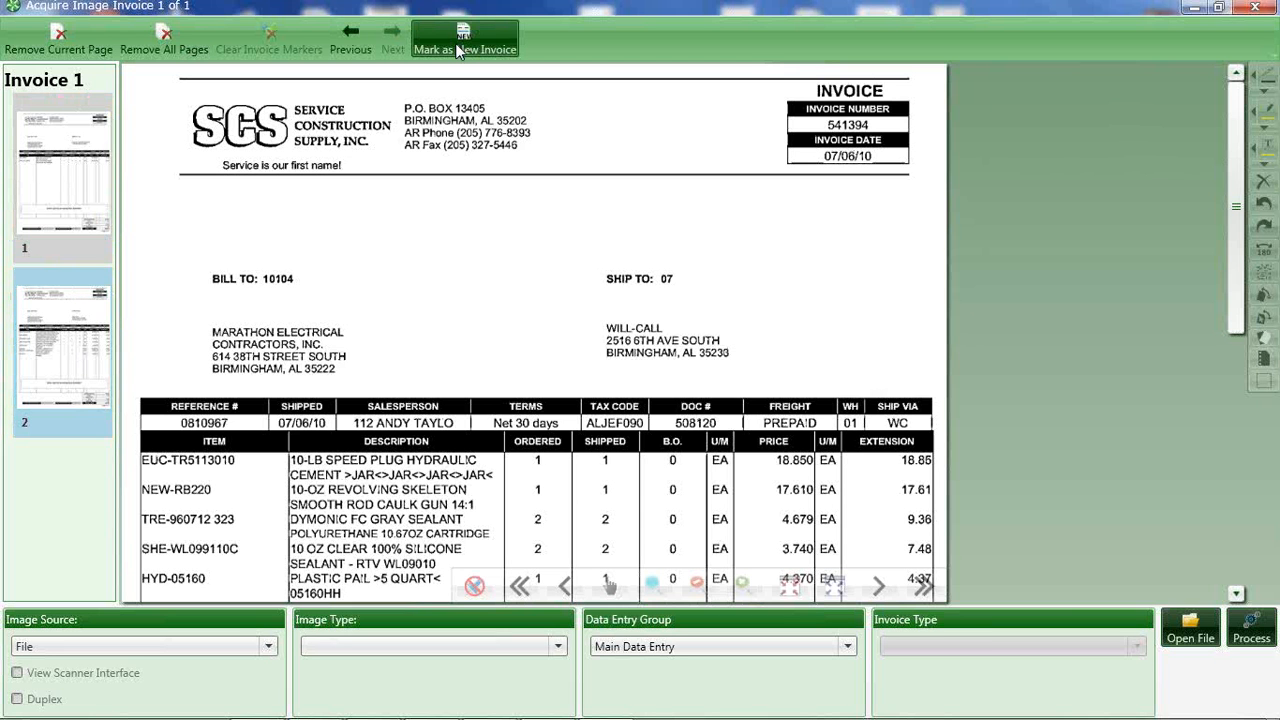
{"action": "right_click", "coordinate": [60, 349]}
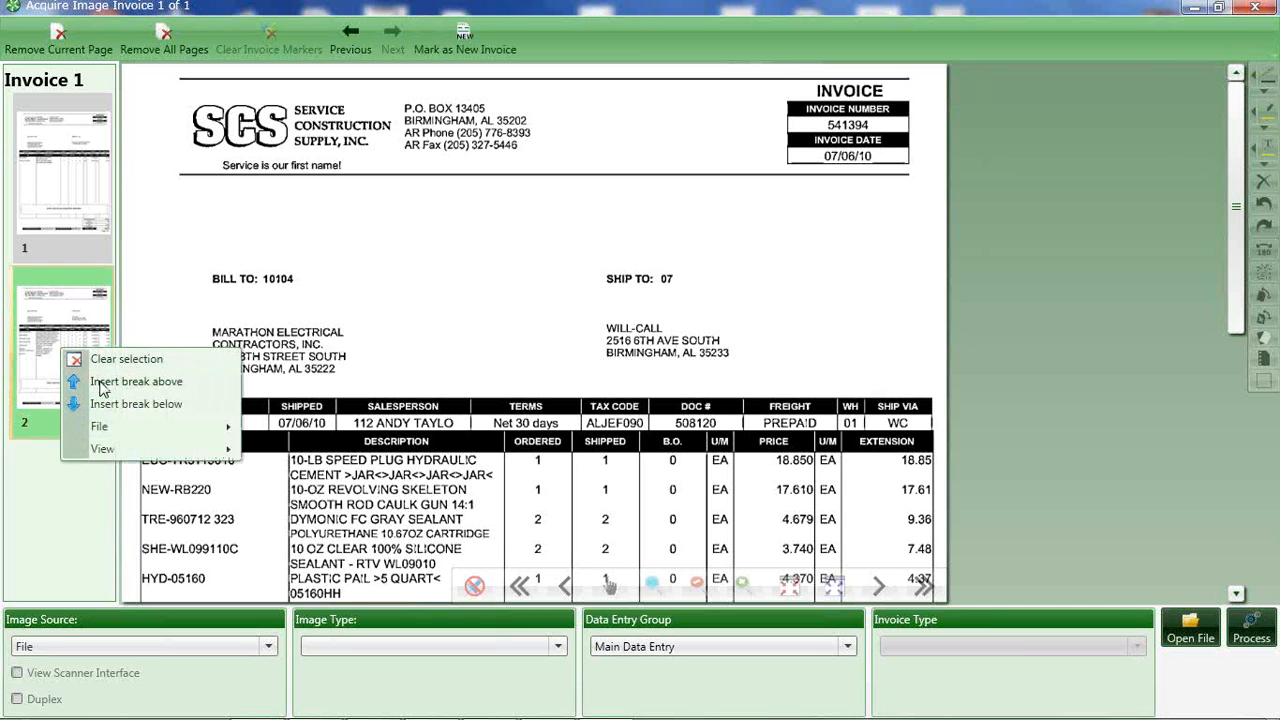
{"action": "left_click", "coordinate": [100, 386]}
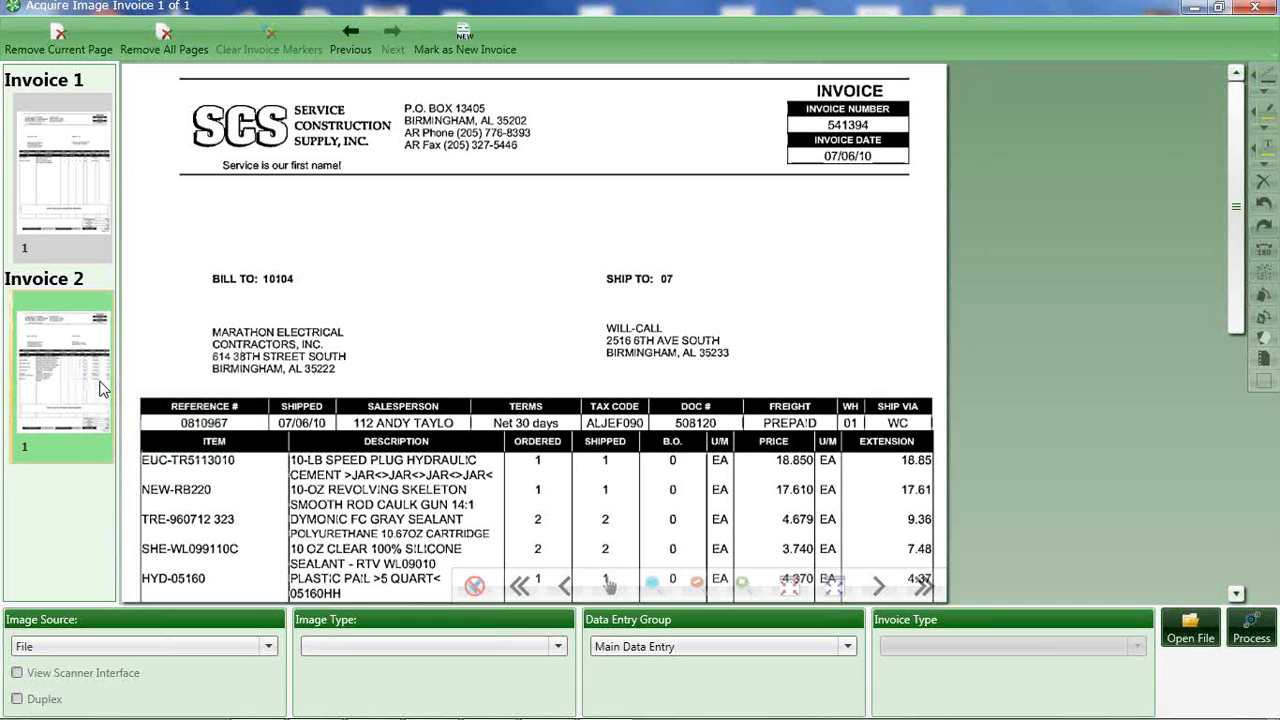
{"action": "left_click", "coordinate": [60, 190]}
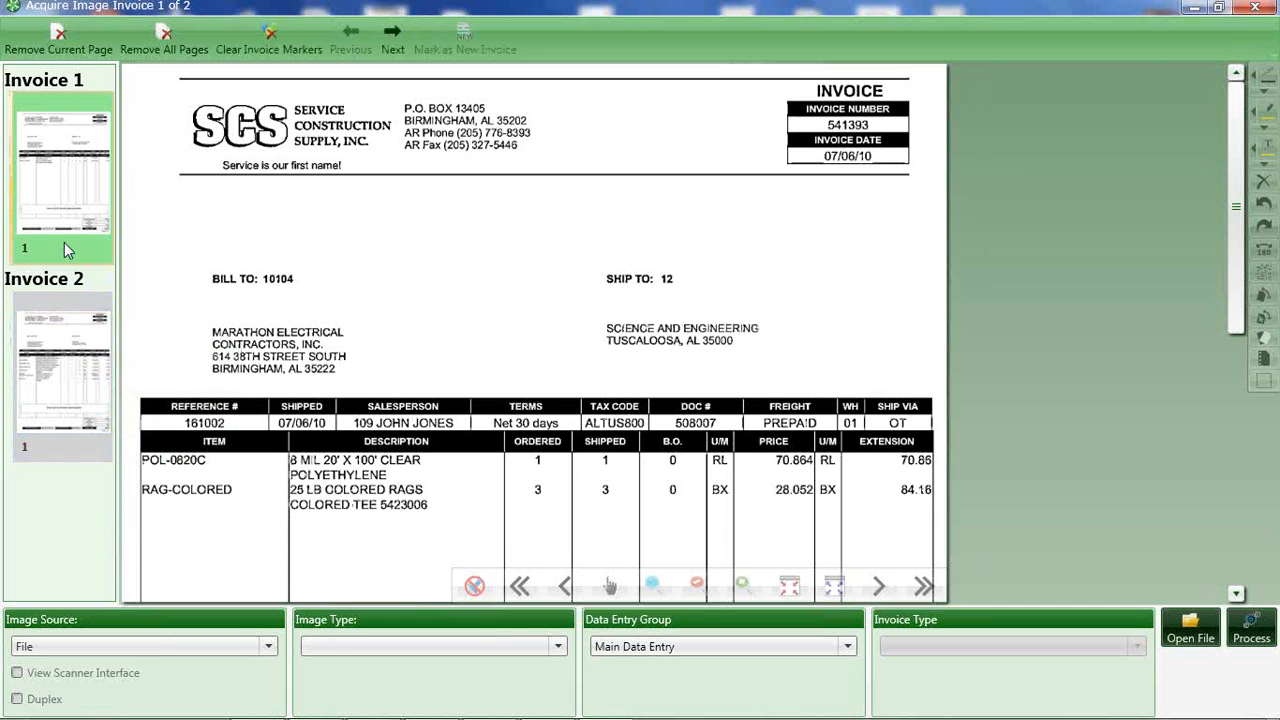
{"action": "left_click", "coordinate": [58, 365]}
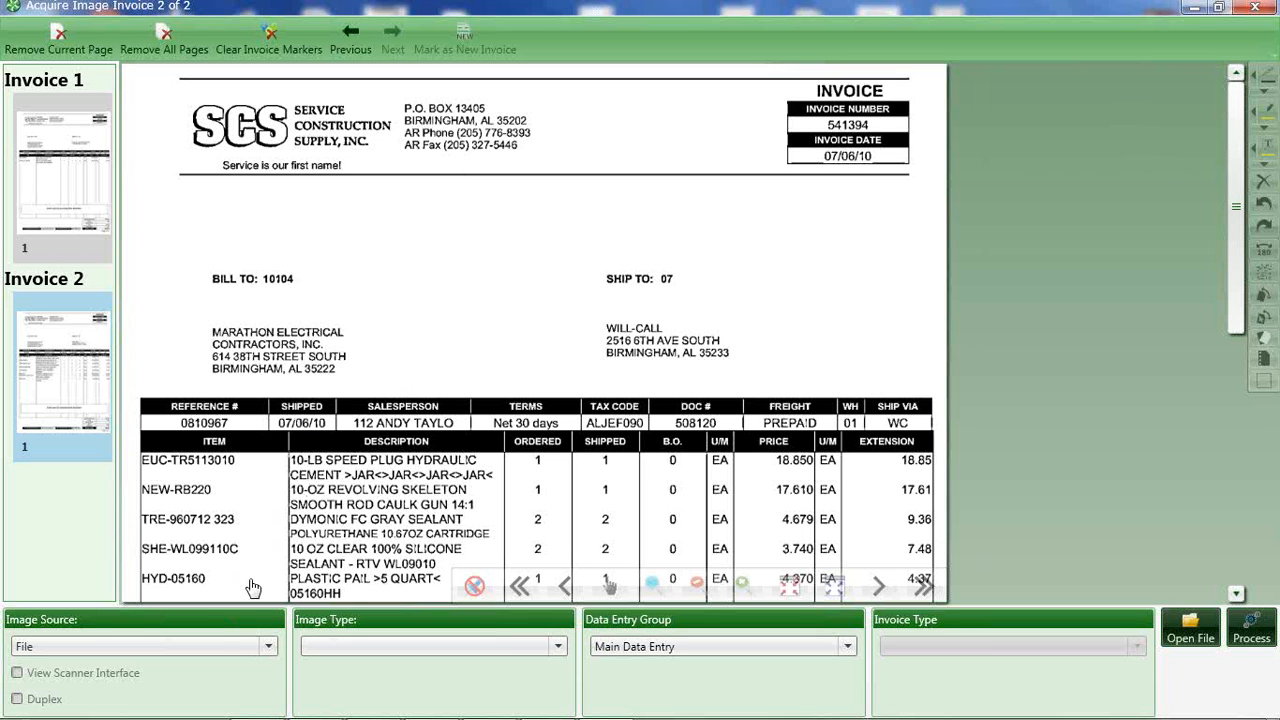
Switch the image source to the TWAIN-Lexmark 8300 Series (6905) scanner and back to File.
{"action": "left_click", "coordinate": [268, 647]}
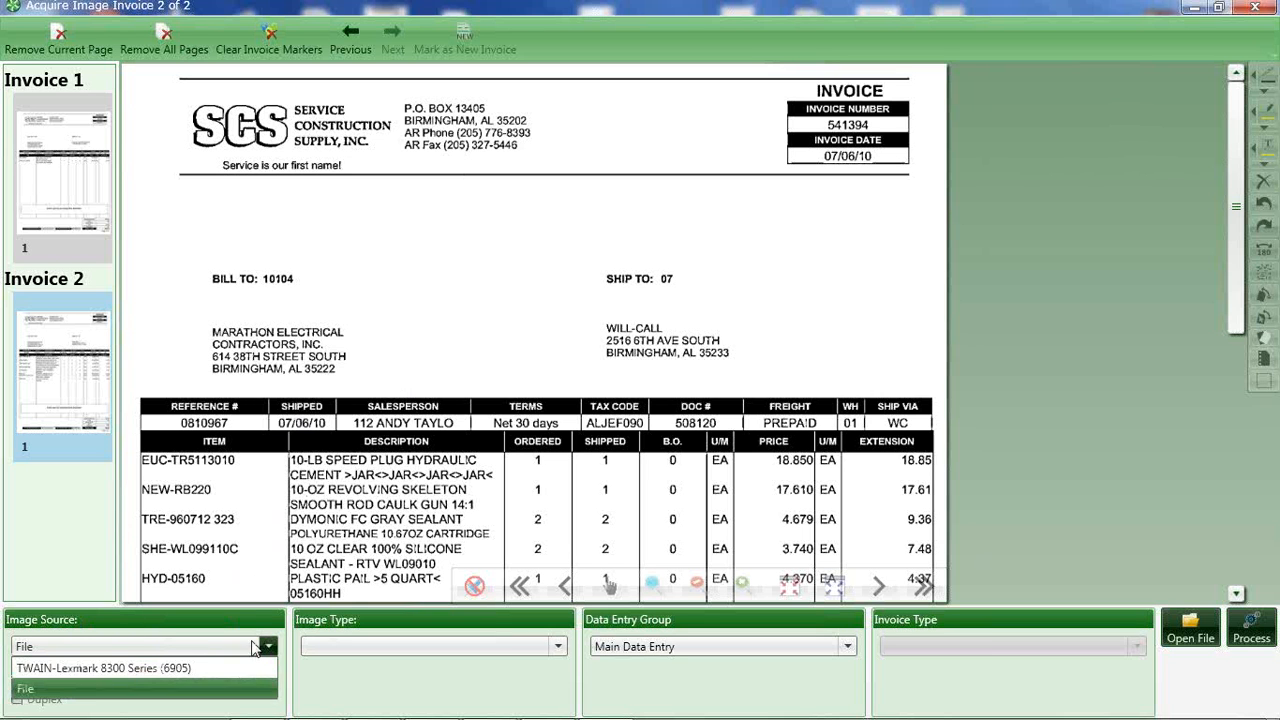
{"action": "left_click", "coordinate": [127, 669]}
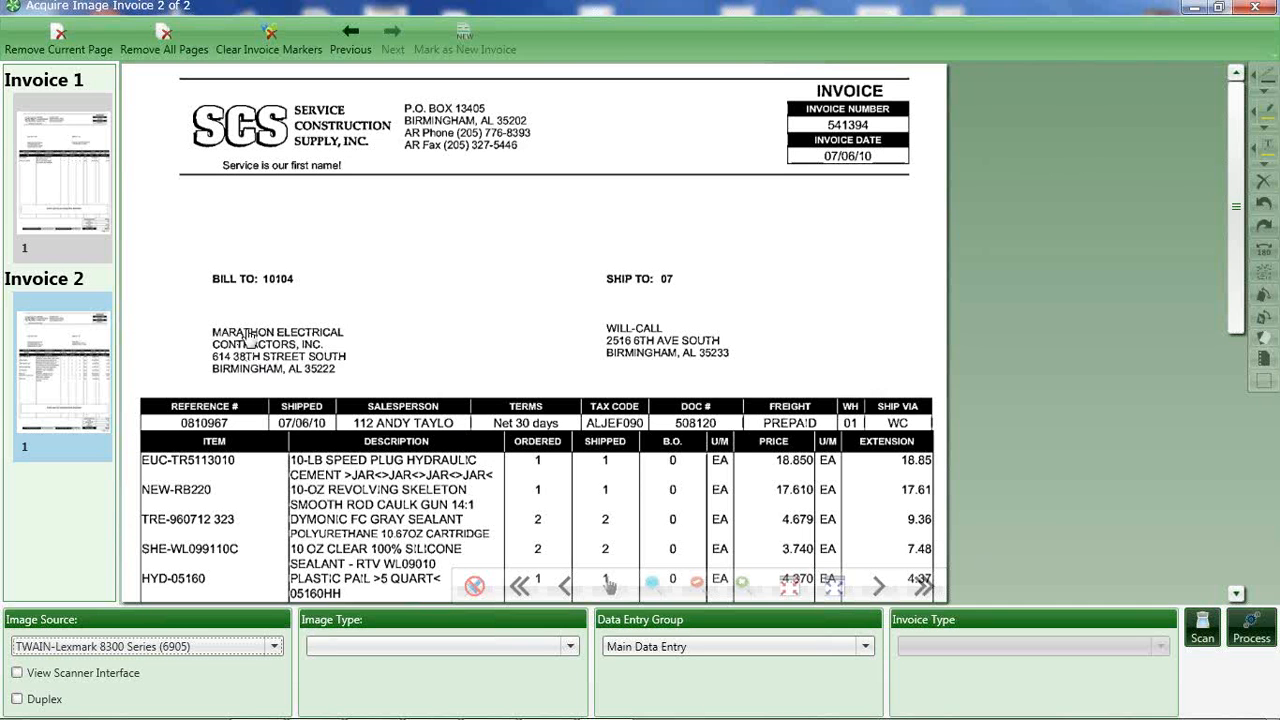
{"action": "left_click", "coordinate": [270, 650]}
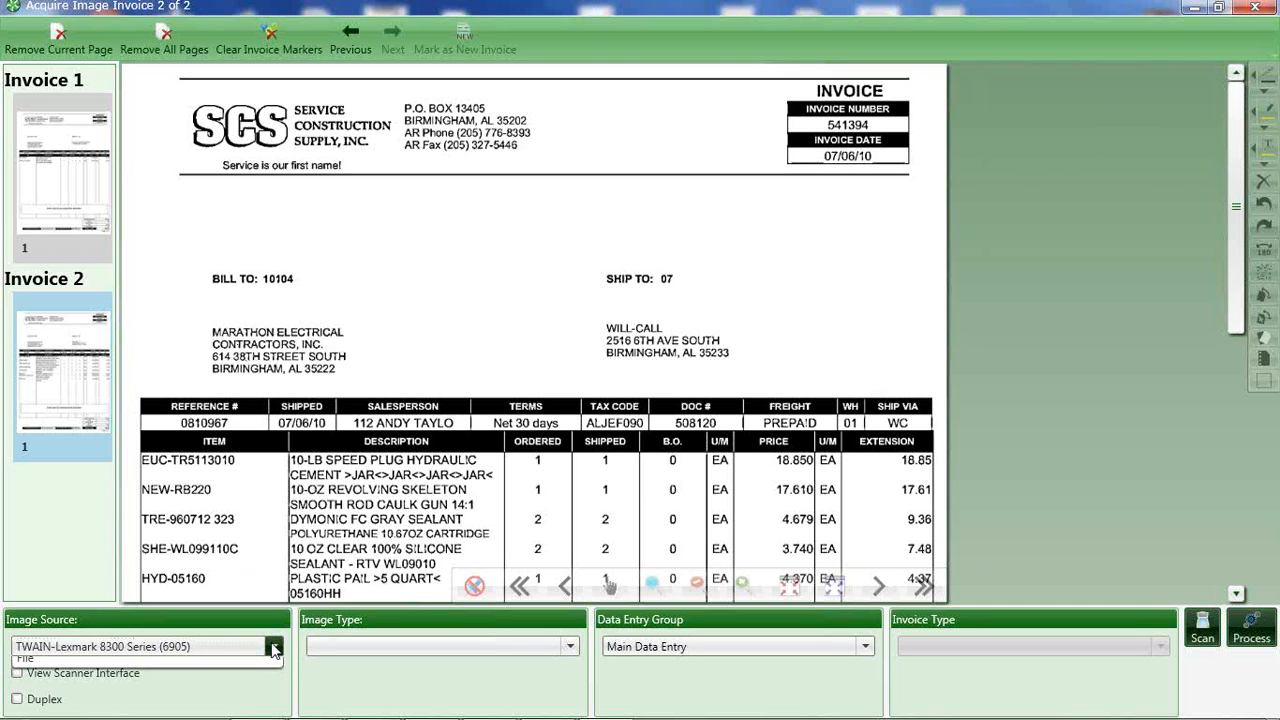
{"action": "left_click", "coordinate": [145, 692]}
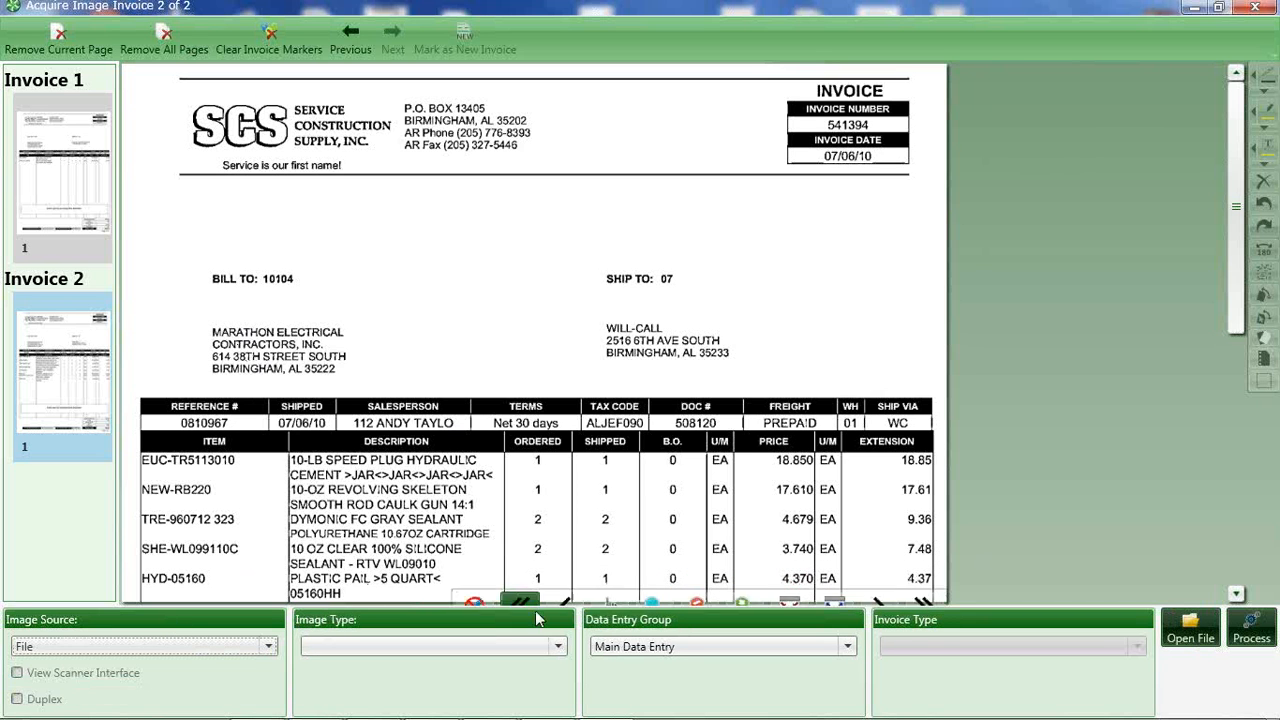
Set the image type of the loaded pages to Regular Invoices.
{"action": "left_click", "coordinate": [557, 646]}
{"action": "left_click", "coordinate": [379, 525]}
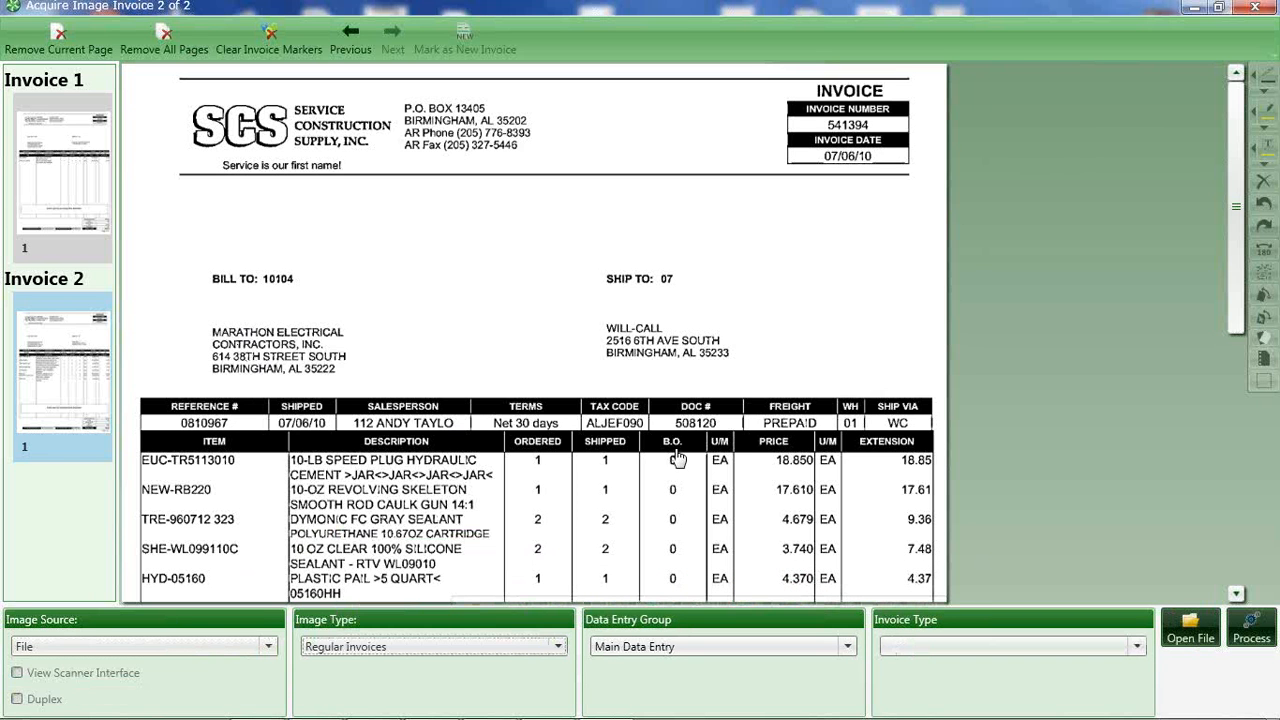
{"action": "left_click", "coordinate": [1190, 628]}
{"action": "left_click", "coordinate": [730, 439]}
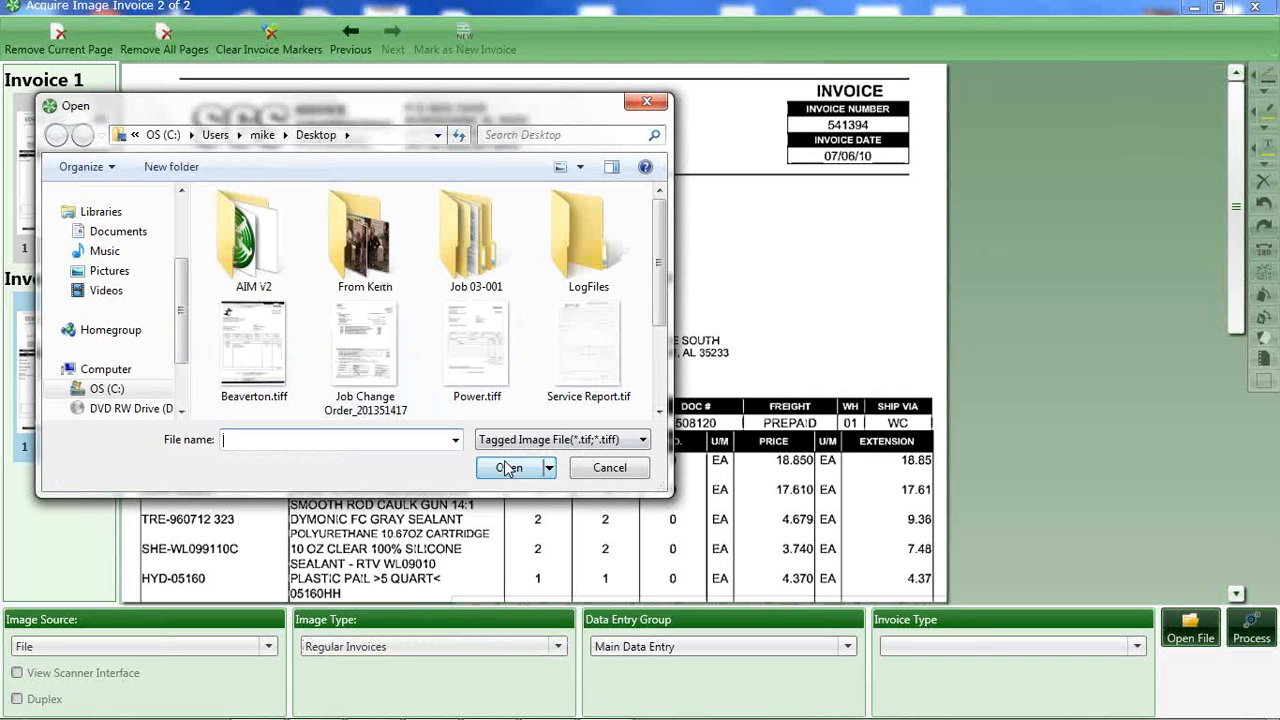
{"action": "left_click", "coordinate": [644, 104]}
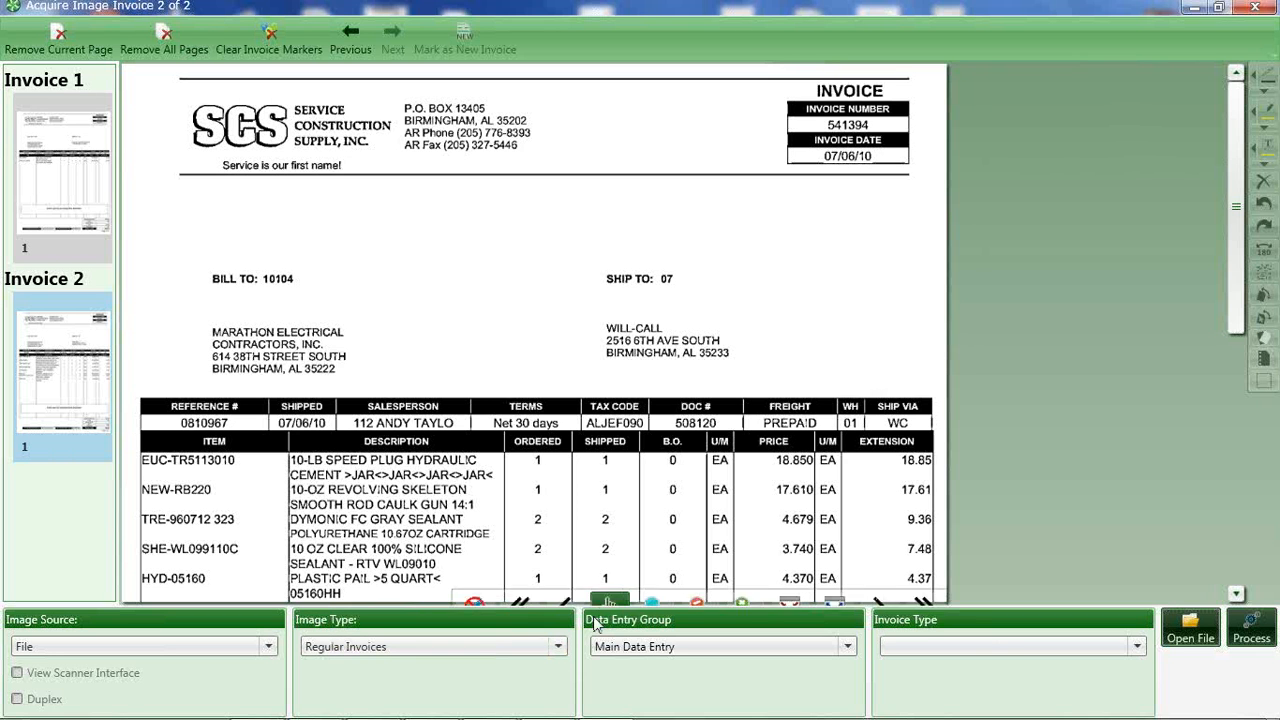
Review the available image types and data entry groups, keeping Regular Invoices and Main Data Entry selected.
{"action": "left_click", "coordinate": [557, 648]}
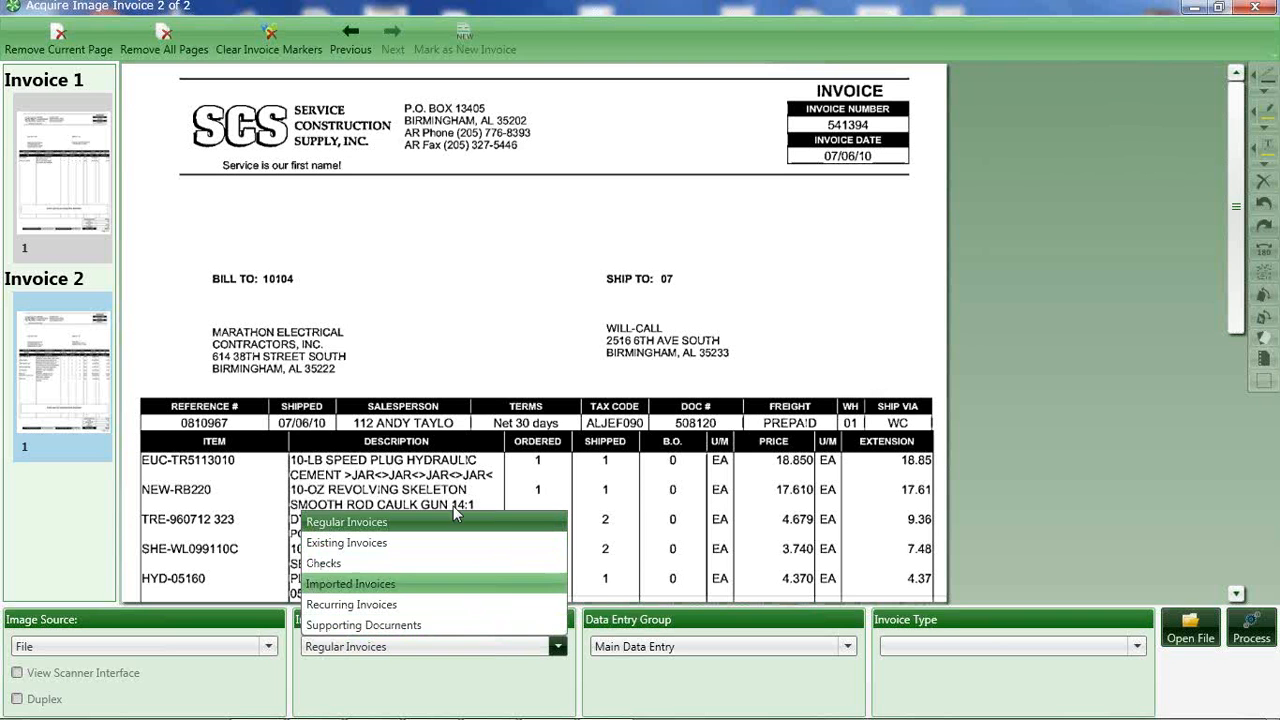
{"action": "left_click", "coordinate": [496, 346]}
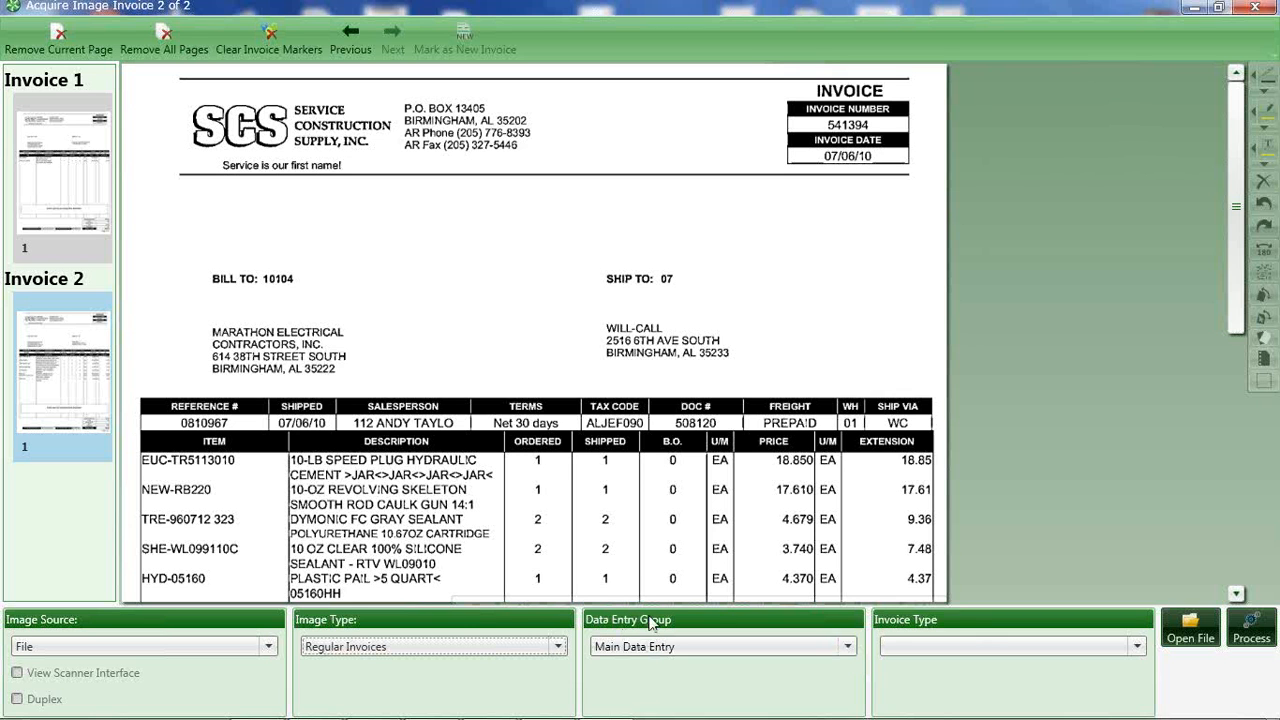
{"action": "left_click", "coordinate": [847, 647]}
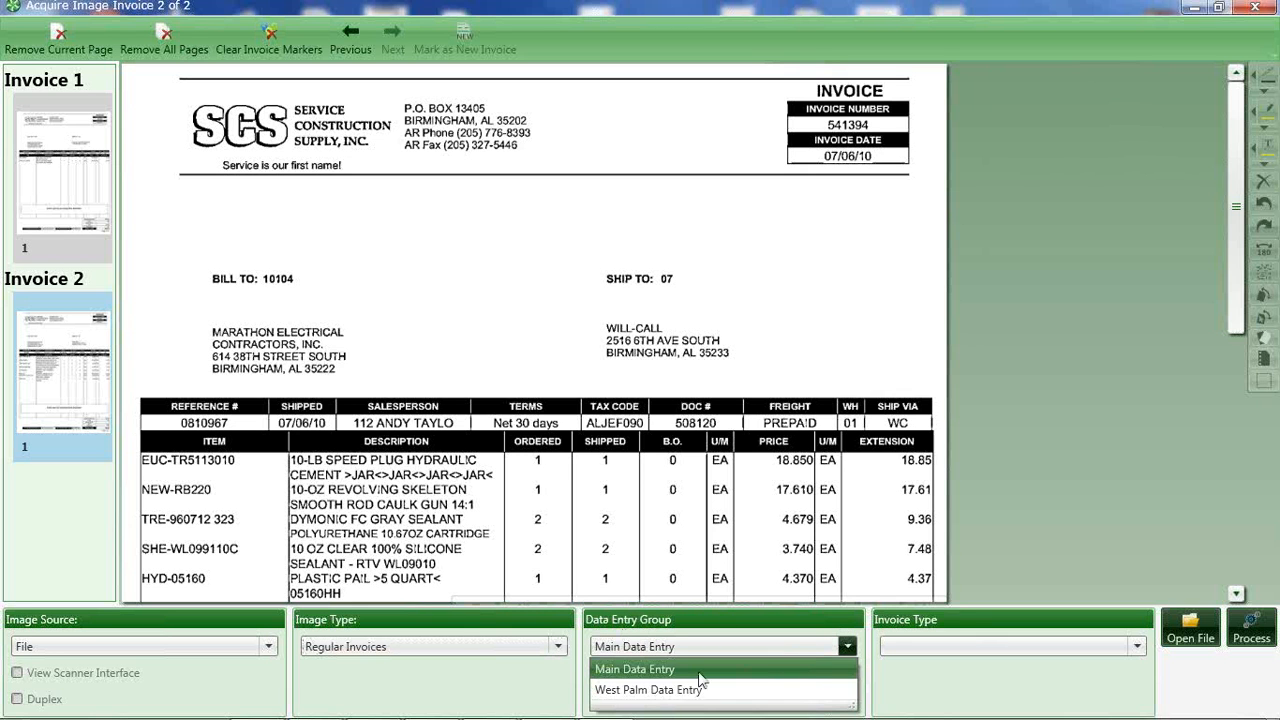
{"action": "left_click", "coordinate": [607, 678]}
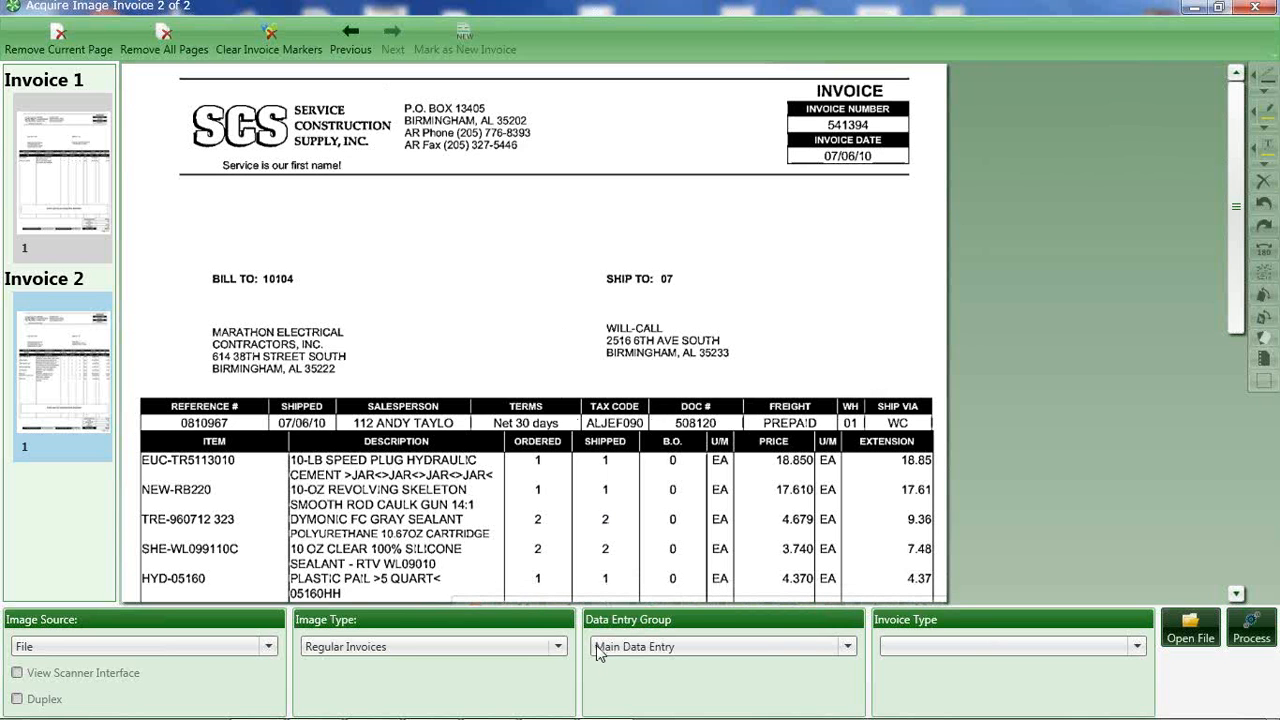
{"action": "left_click", "coordinate": [850, 645]}
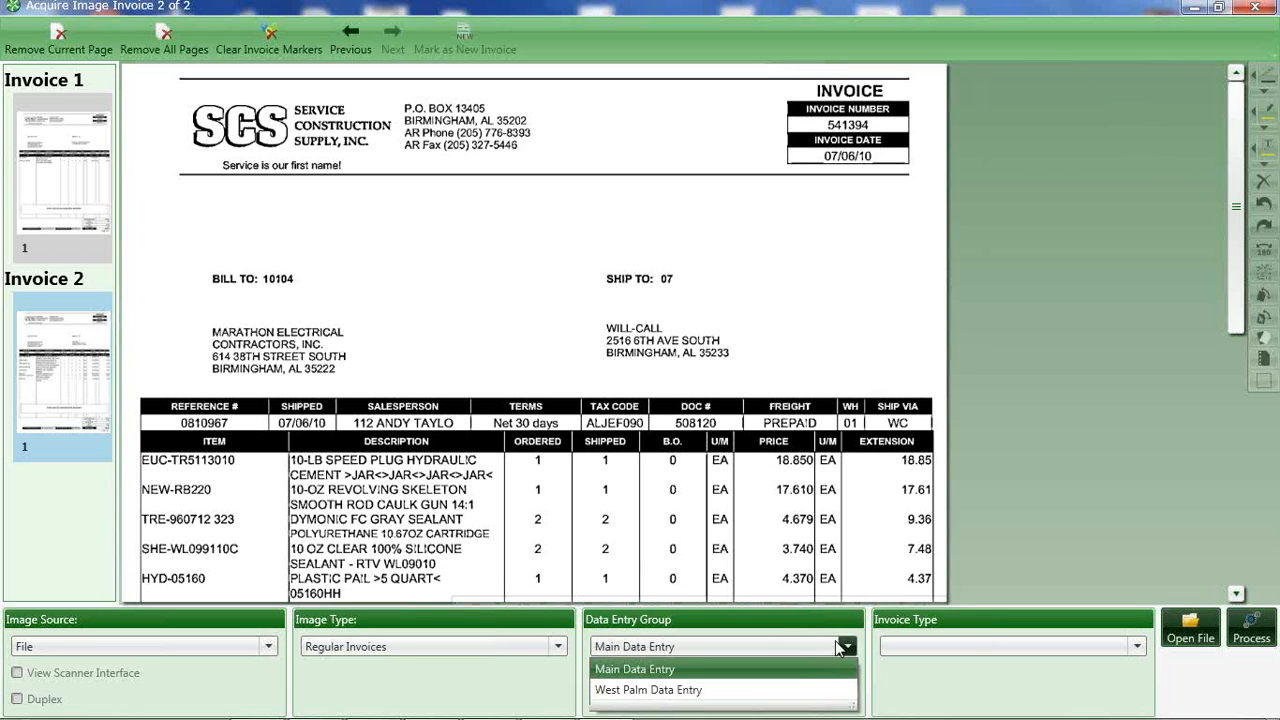
{"action": "left_click", "coordinate": [608, 670]}
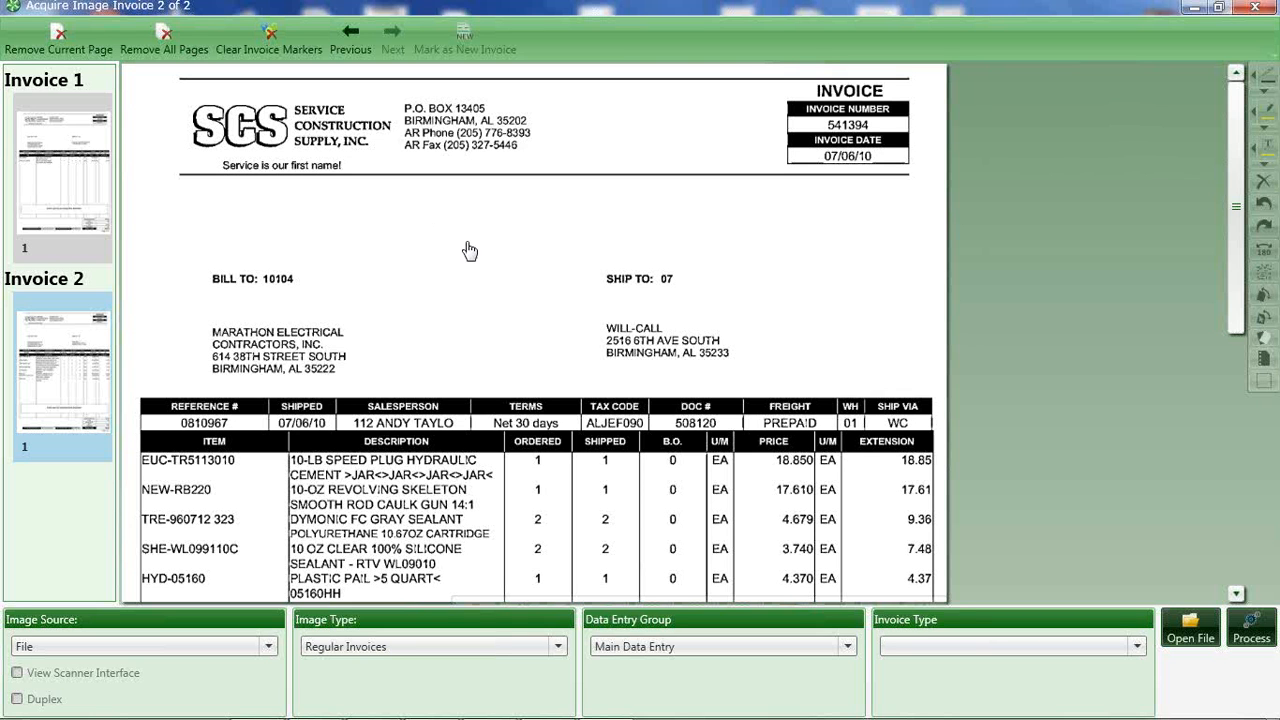
Close the image acquisition window and discard the loaded, unprocessed invoices.
{"action": "left_click", "coordinate": [1256, 7]}
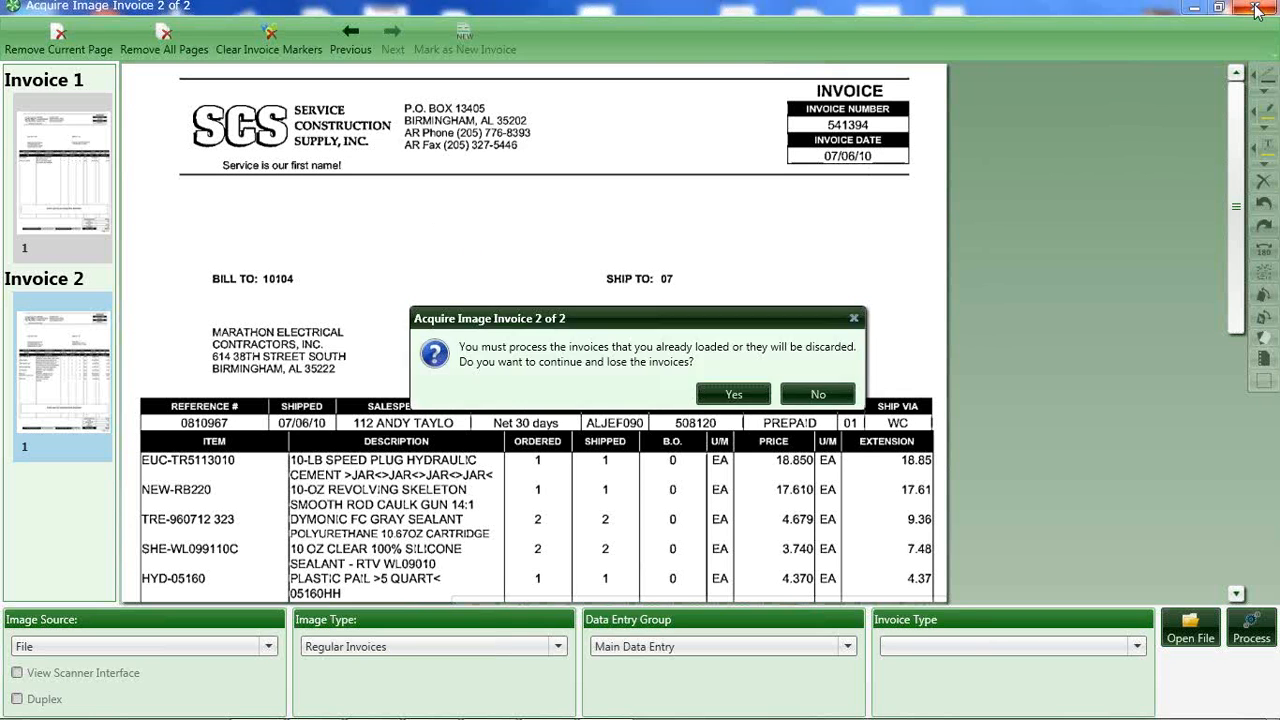
{"action": "left_click", "coordinate": [728, 396]}
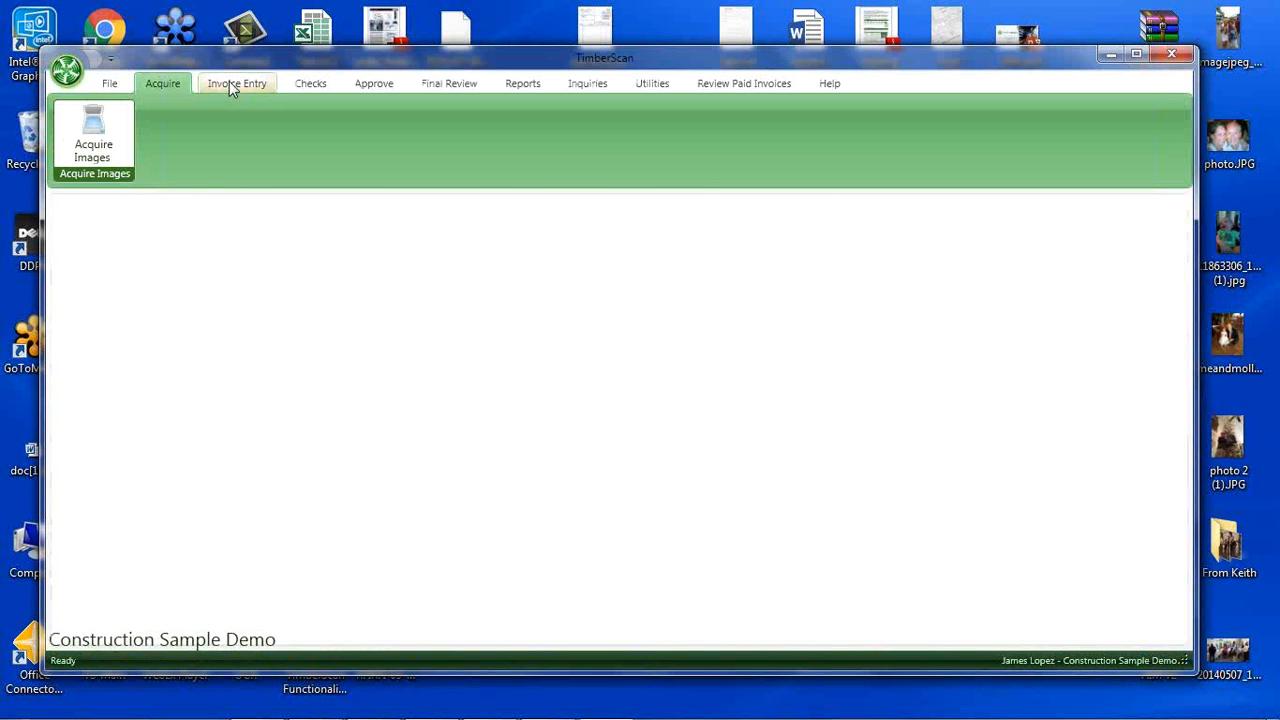
Open the primary regular invoices for entry using the <All Invoices> selection, and enlarge the first invoice in a maximized window.
{"action": "left_click", "coordinate": [229, 83]}
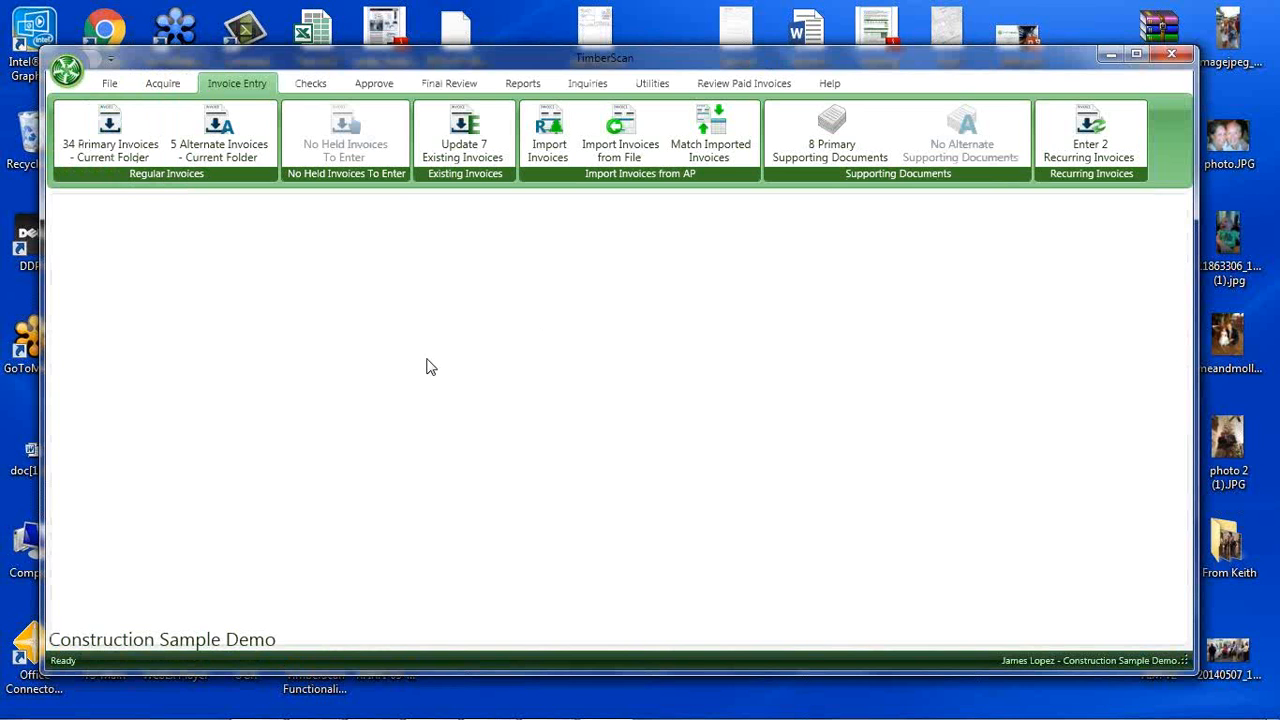
{"action": "left_click", "coordinate": [110, 137]}
{"action": "left_click", "coordinate": [110, 135]}
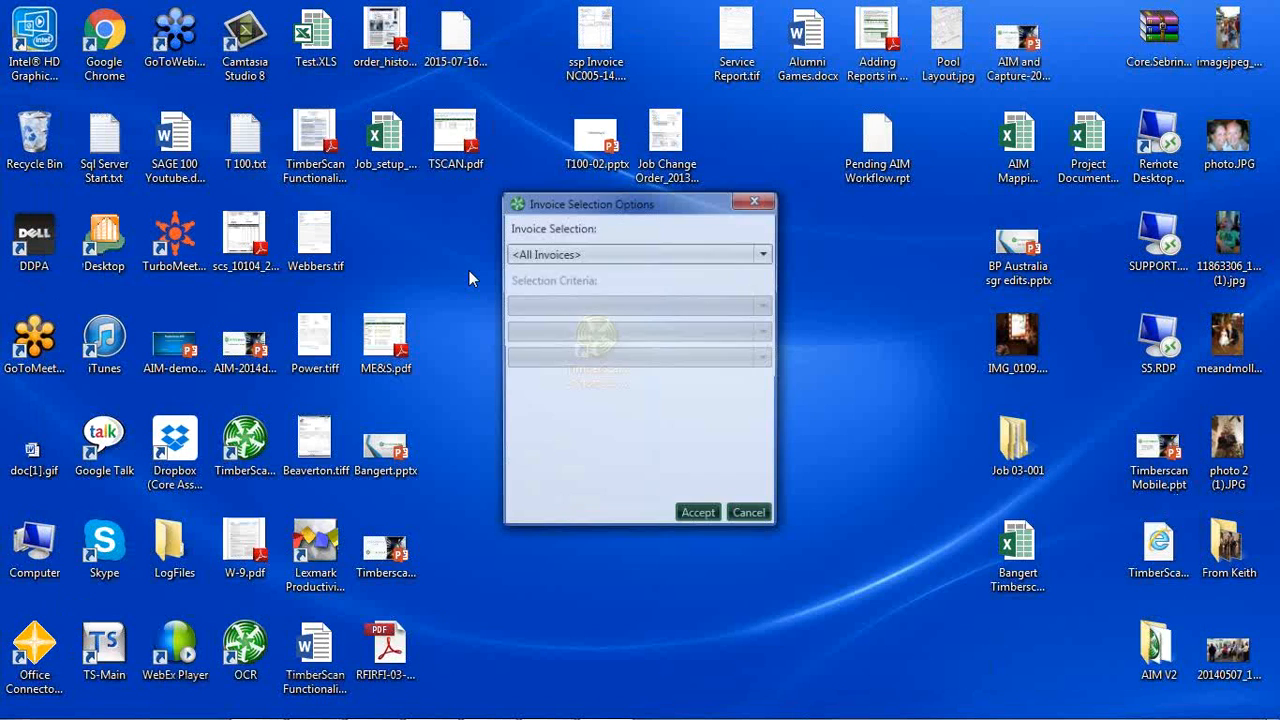
{"action": "left_click", "coordinate": [697, 517]}
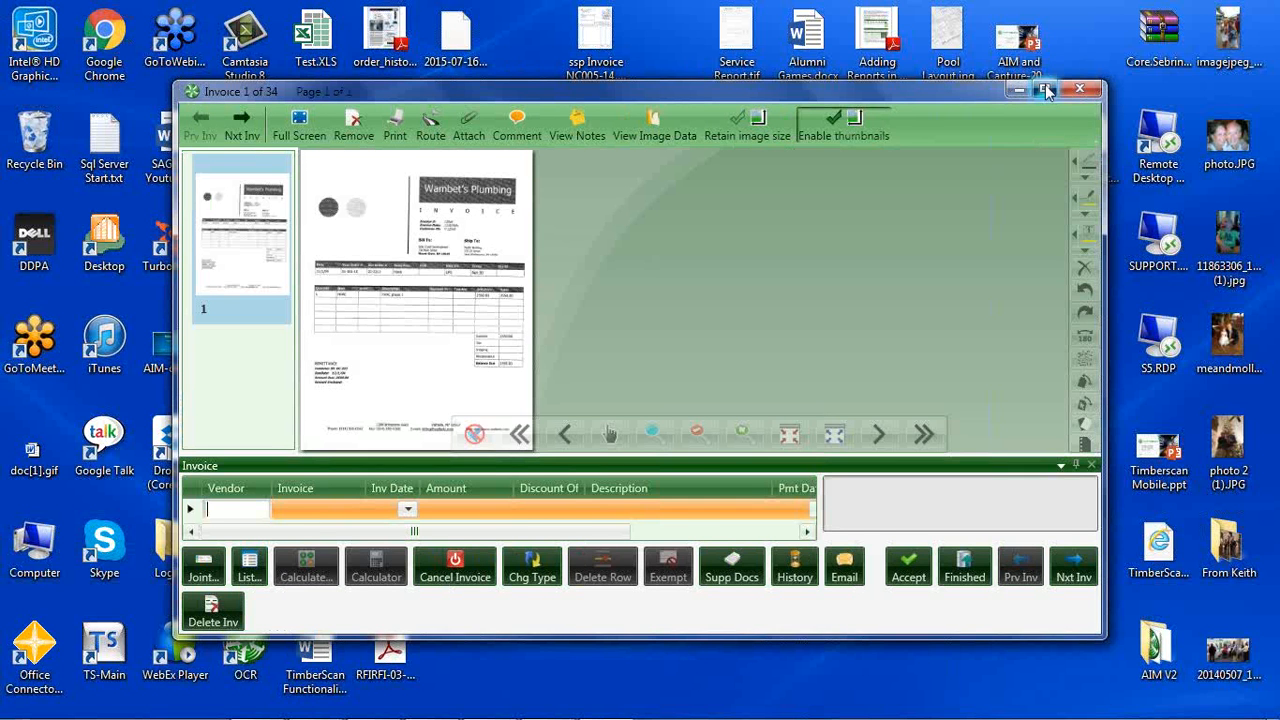
{"action": "left_click", "coordinate": [1044, 89]}
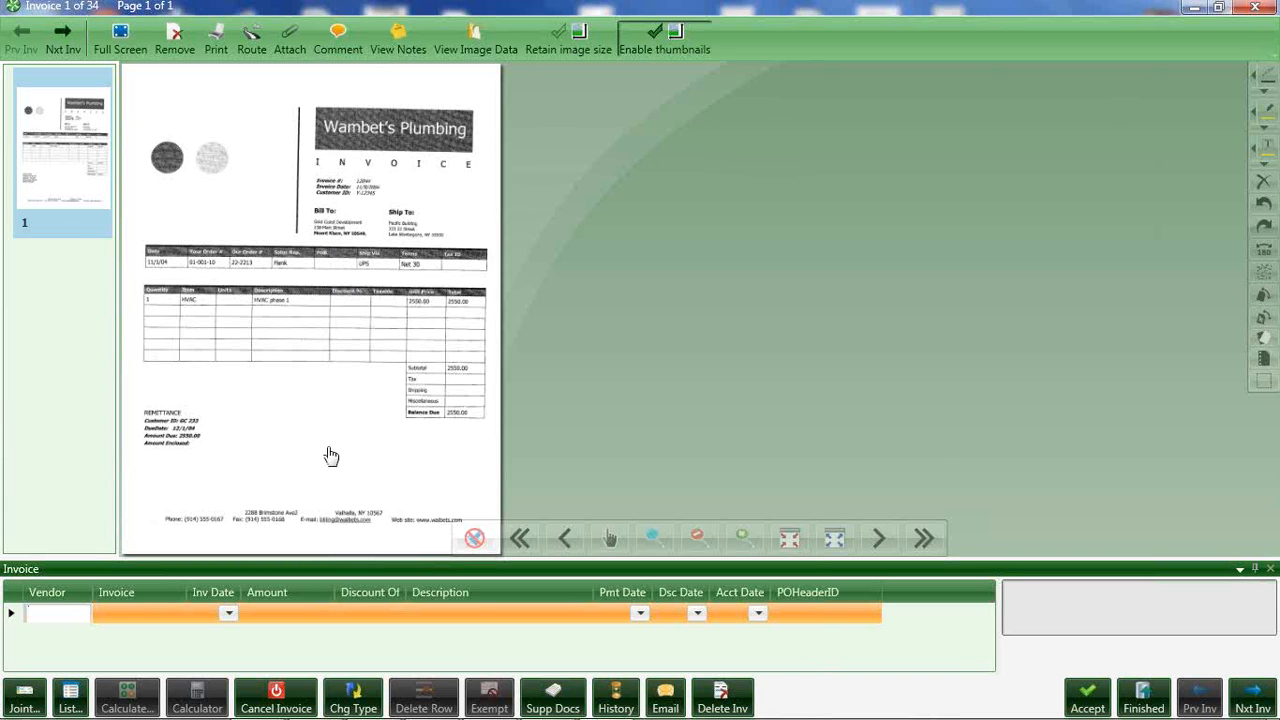
{"action": "scroll", "coordinate": [361, 383], "scroll_direction": "up", "scroll_amount": 3}
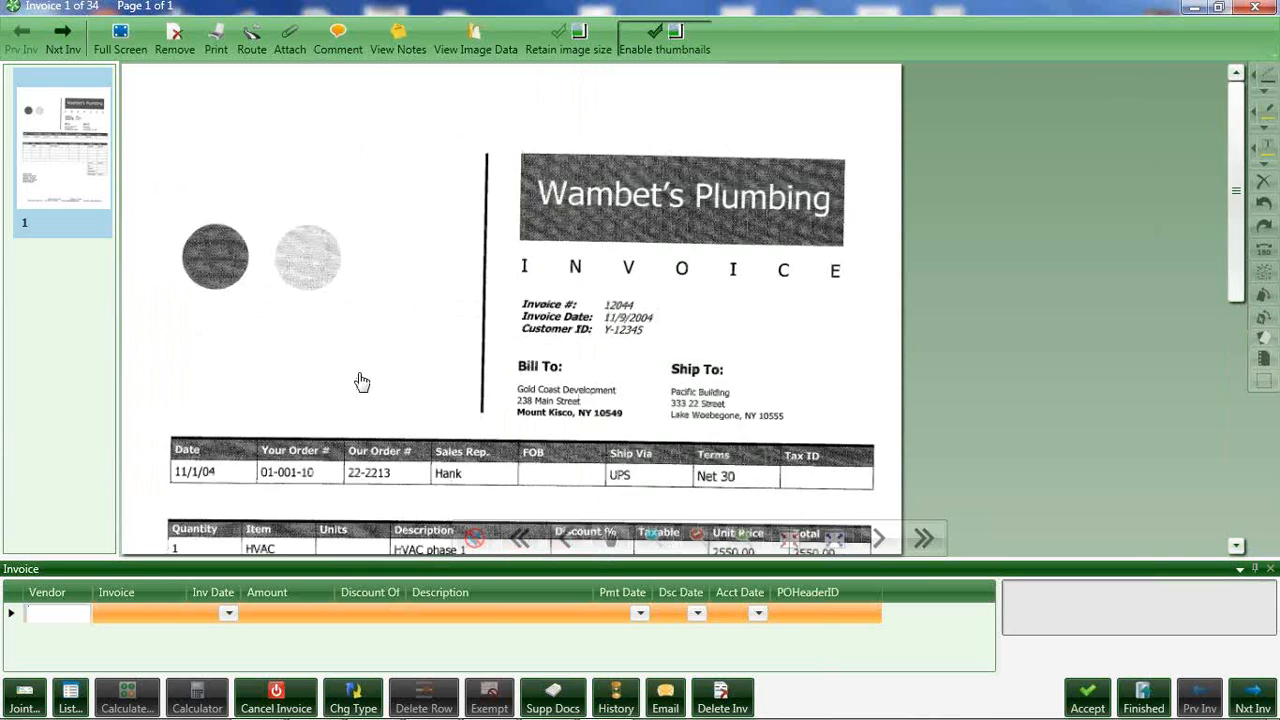
Zoom out the invoice image, undock the Invoice entry pane, place it across the window beneath the image and make it taller.
{"action": "scroll", "coordinate": [361, 383], "scroll_direction": "down", "scroll_amount": 3}
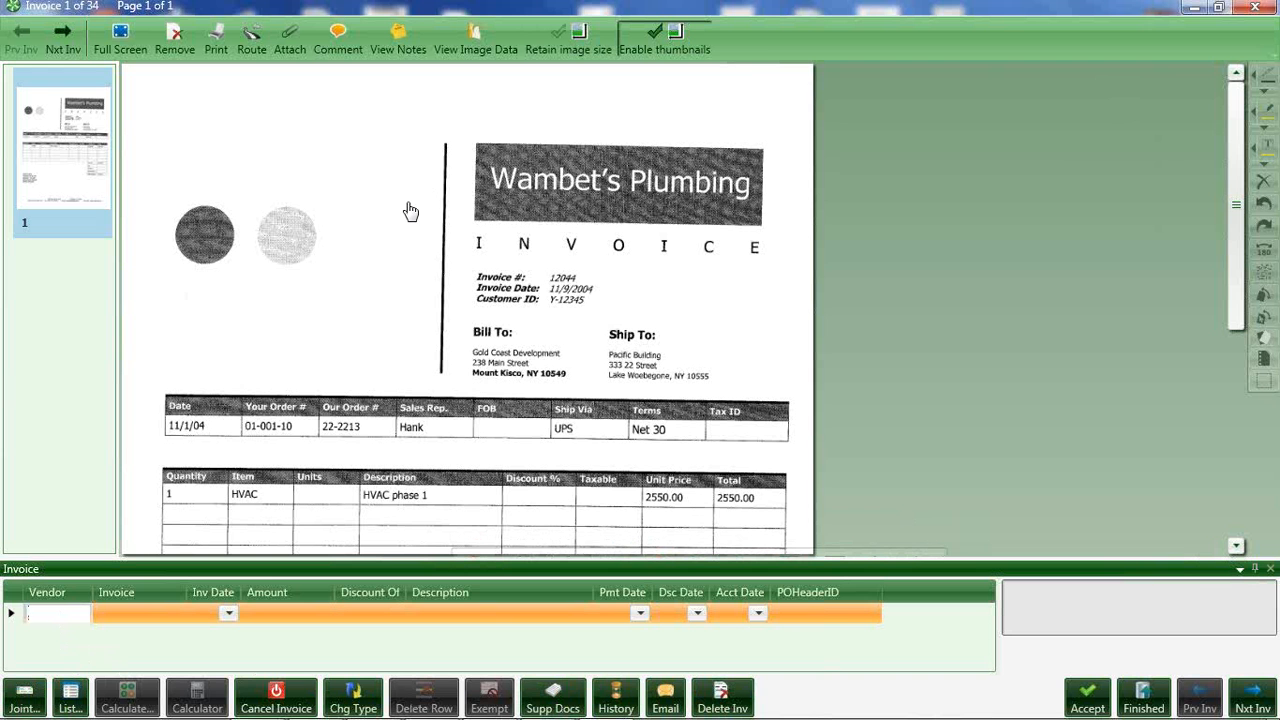
{"action": "scroll", "coordinate": [404, 206], "scroll_direction": "up", "scroll_amount": 5}
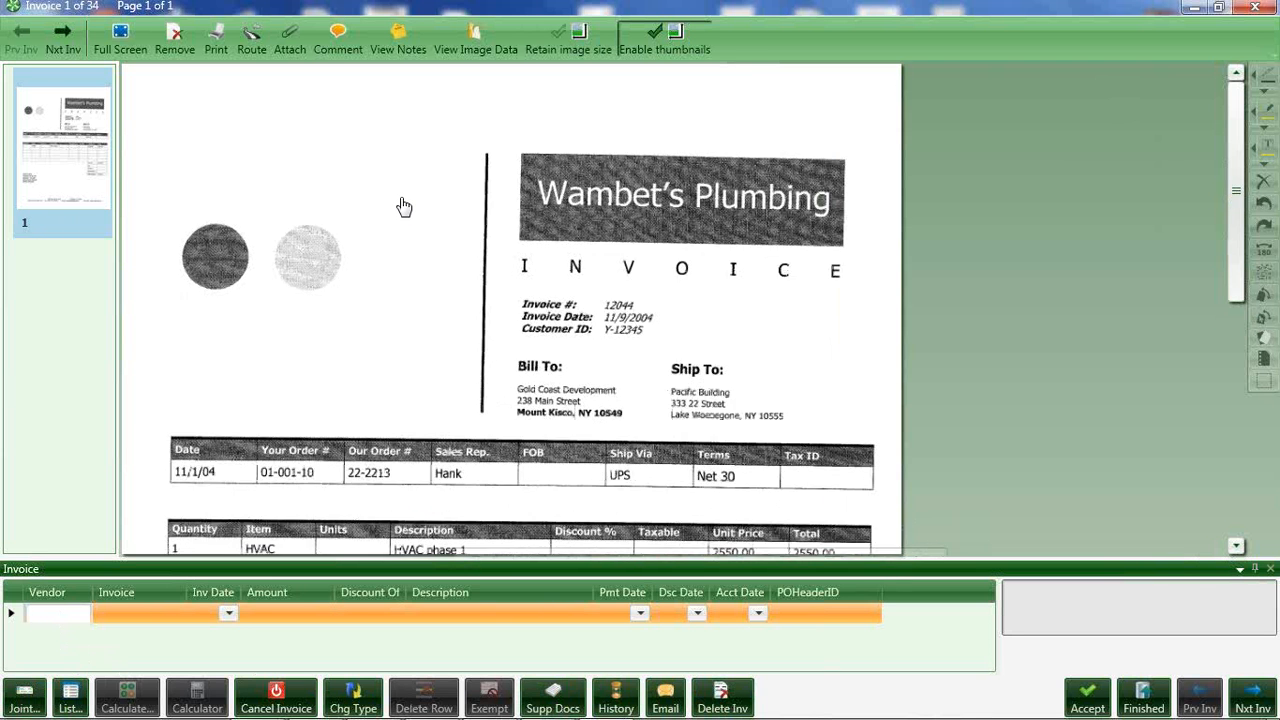
{"action": "scroll", "coordinate": [404, 206], "scroll_direction": "down", "scroll_amount": 3}
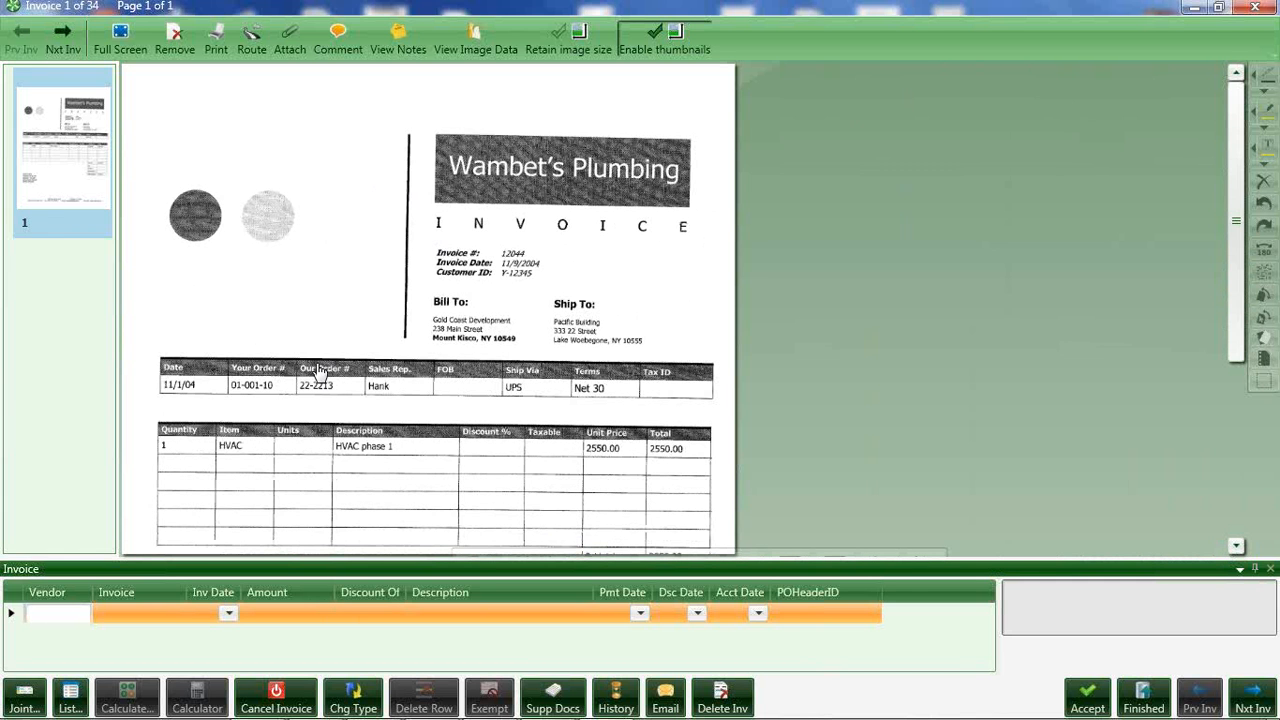
{"action": "left_click_drag", "start_coordinate": [161, 570], "coordinate": [909, 536]}
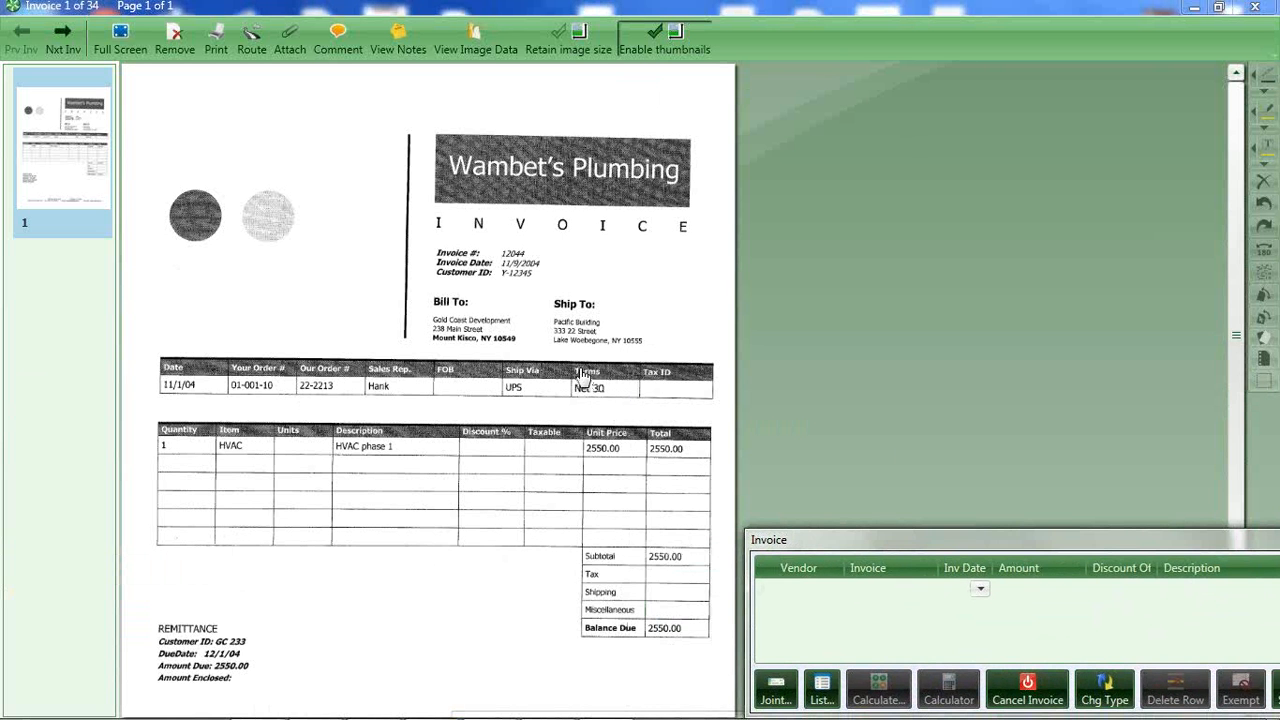
{"action": "scroll", "coordinate": [582, 377], "scroll_direction": "down", "scroll_amount": 1}
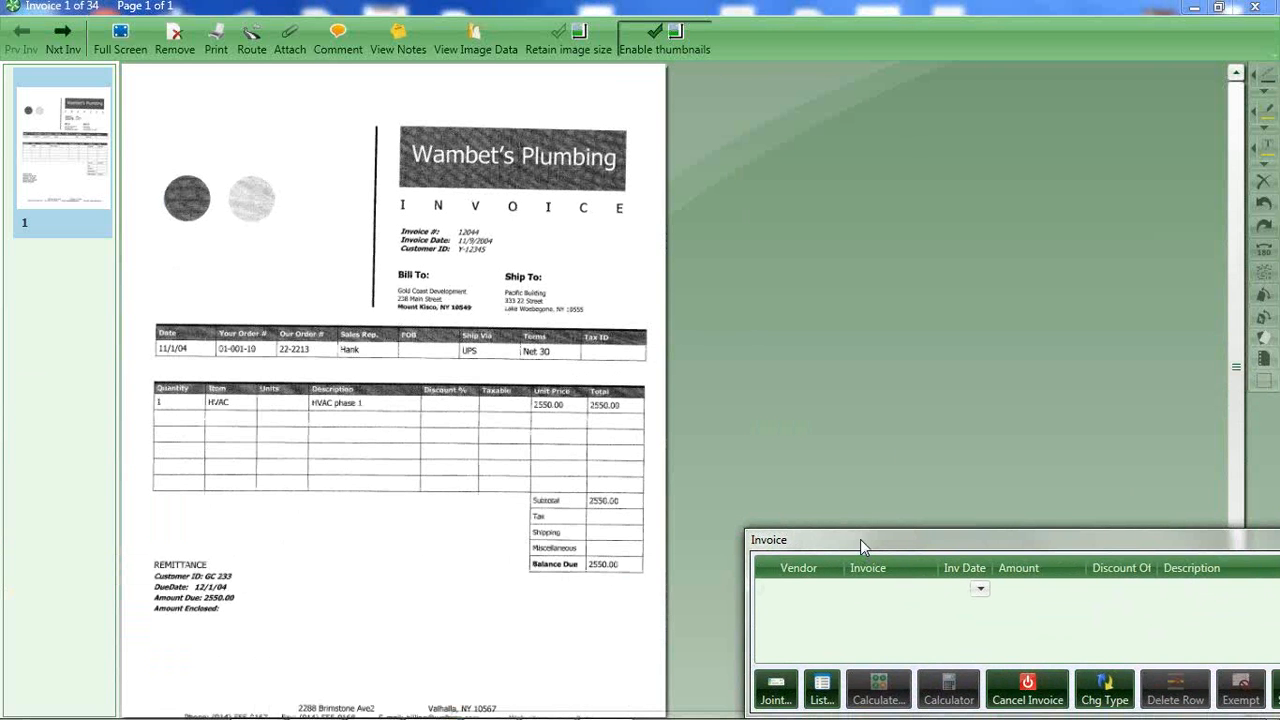
{"action": "left_click_drag", "start_coordinate": [860, 539], "coordinate": [112, 549]}
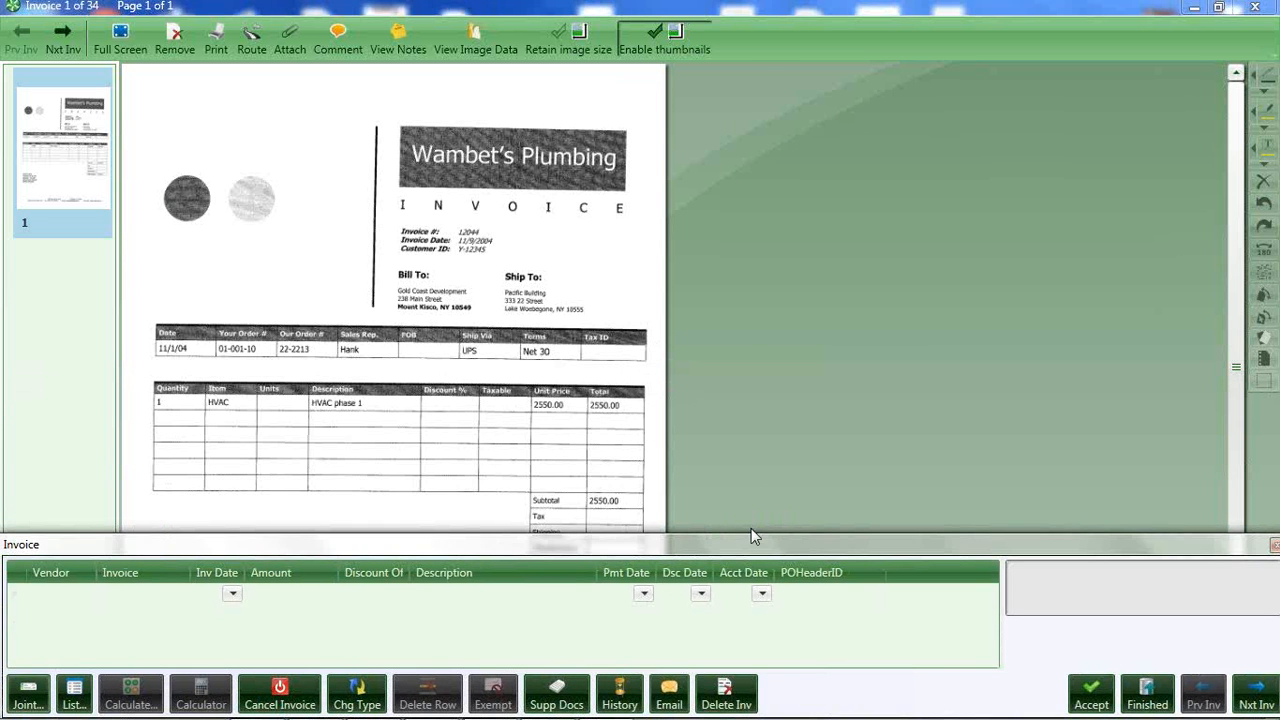
{"action": "left_click_drag", "start_coordinate": [750, 528], "coordinate": [751, 452]}
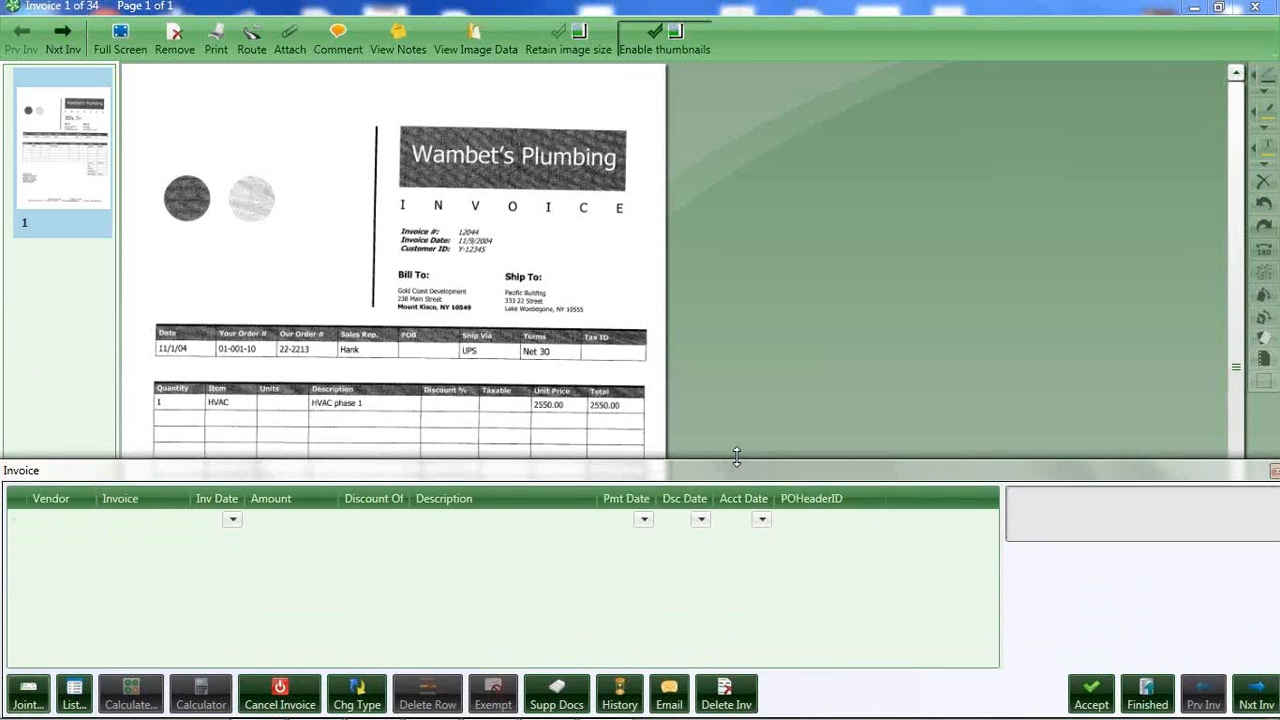
Set the invoice's vendor to Wambet's Plumbing from the vendor list, filtering vendor names by "wa".
{"action": "left_click", "coordinate": [49, 518]}
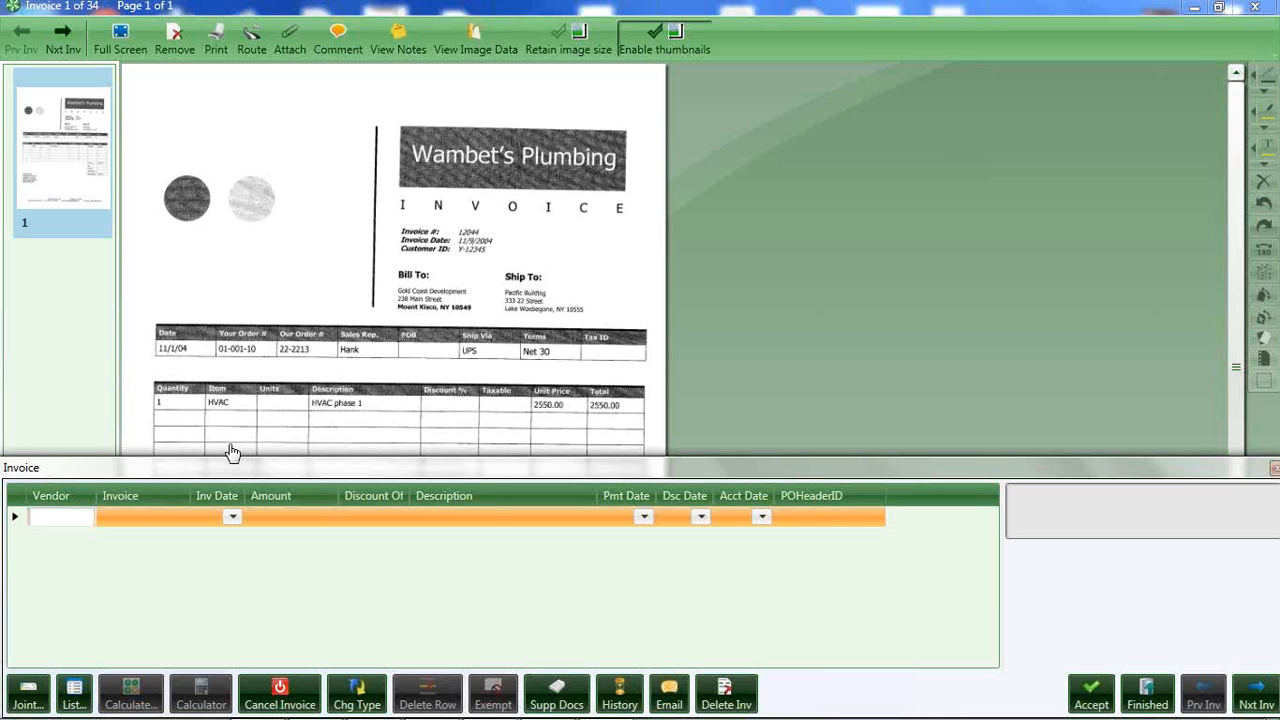
{"action": "left_click", "coordinate": [73, 692]}
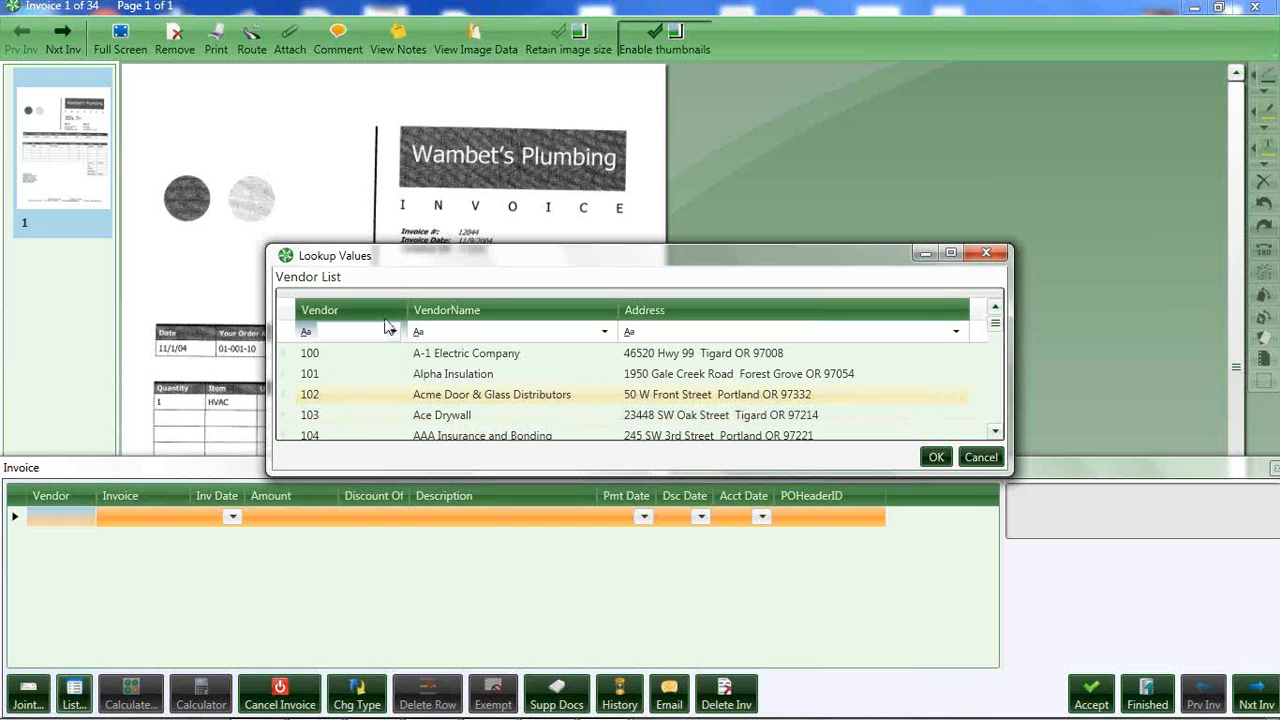
{"action": "left_click", "coordinate": [441, 334]}
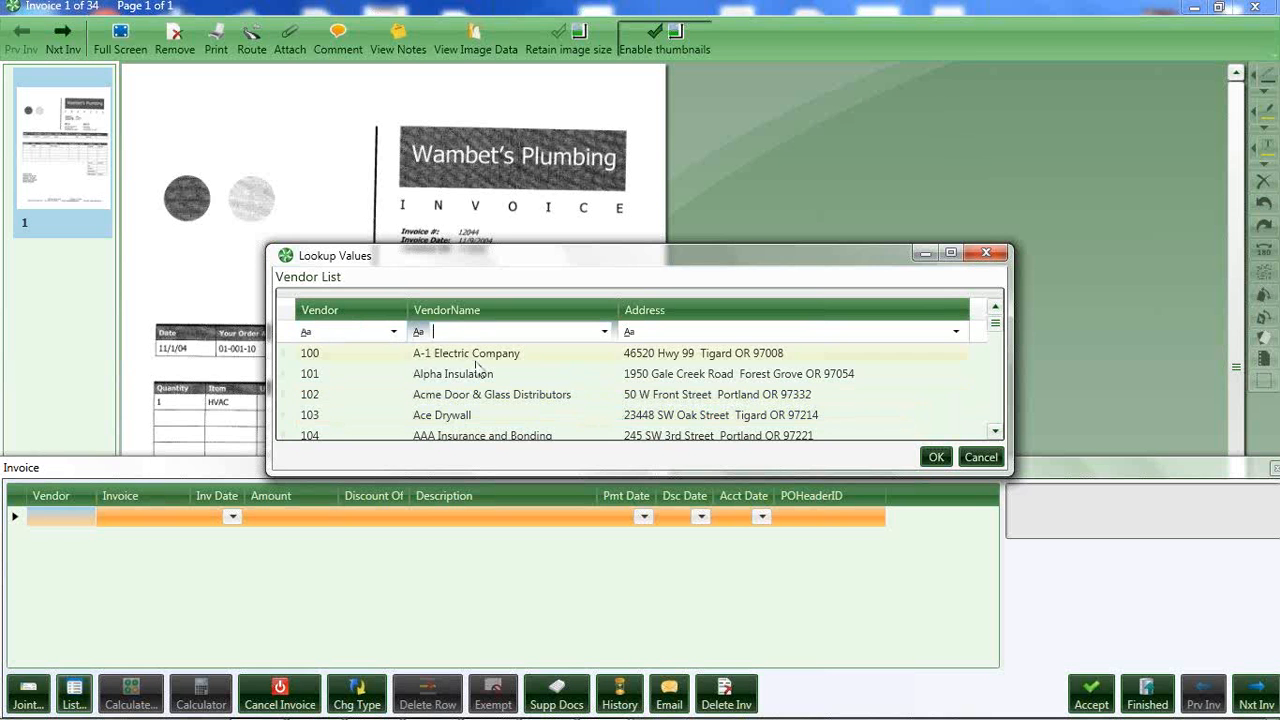
{"action": "type", "text": "wa"}
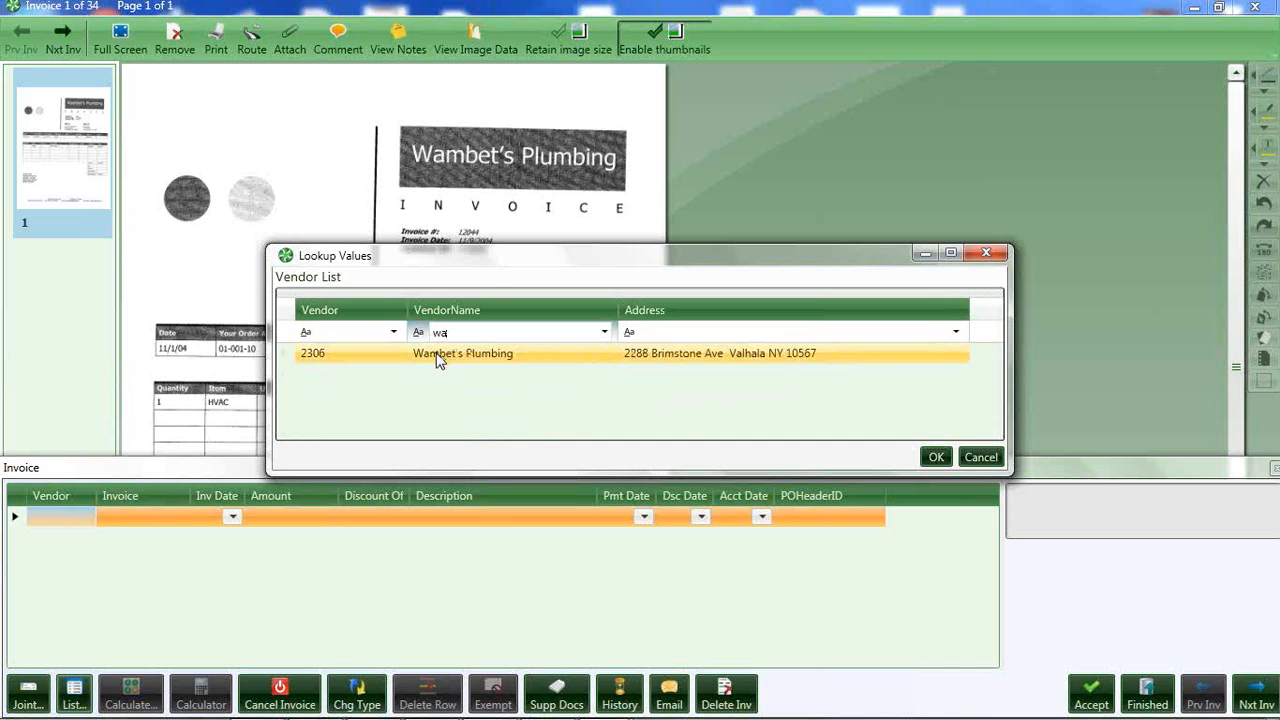
{"action": "double_click", "coordinate": [437, 356]}
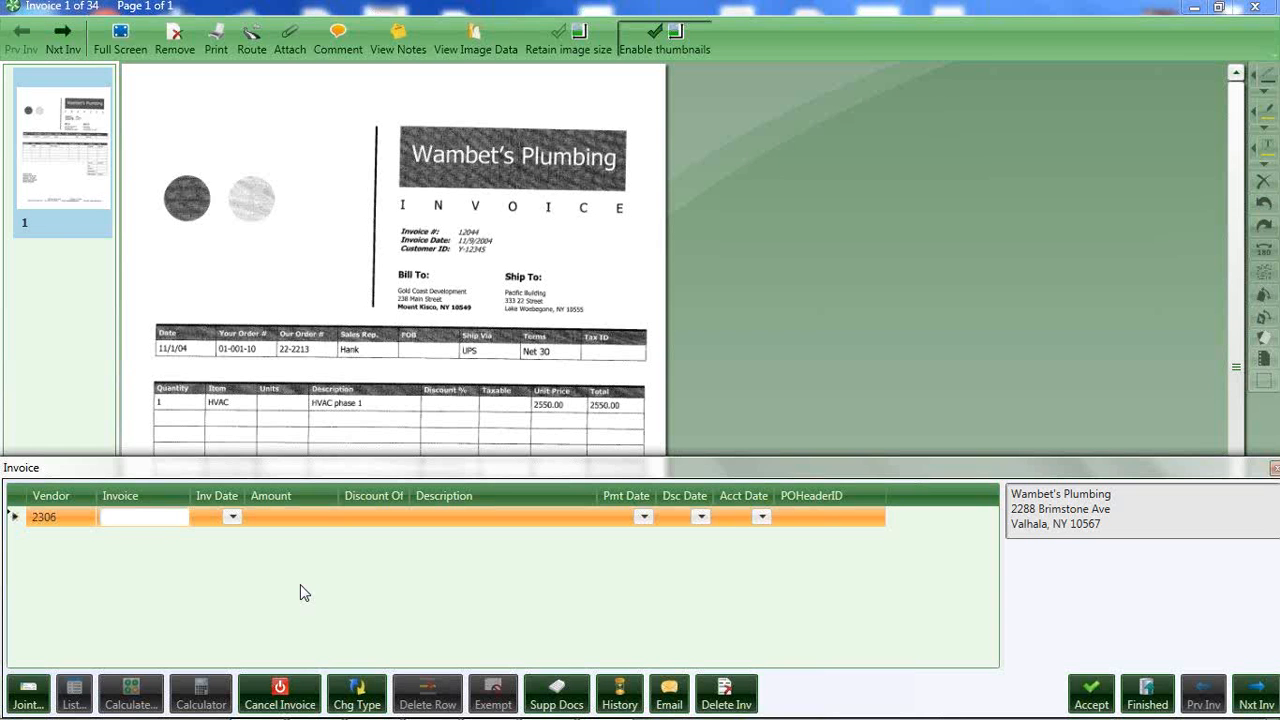
Enter 12044 as the invoice number and dismiss the duplicate invoice warning without choosing an action.
{"action": "type", "text": "12044"}
{"action": "key", "text": "Tab"}
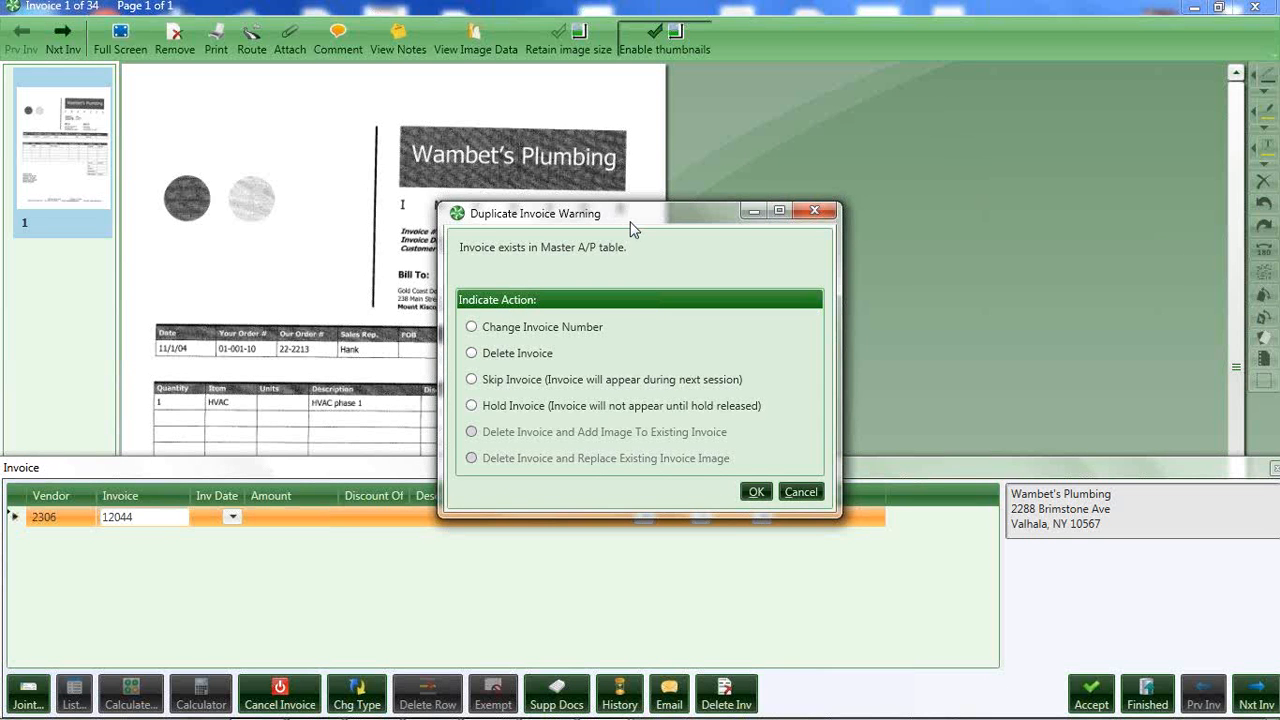
{"action": "left_click_drag", "start_coordinate": [629, 220], "coordinate": [601, 284]}
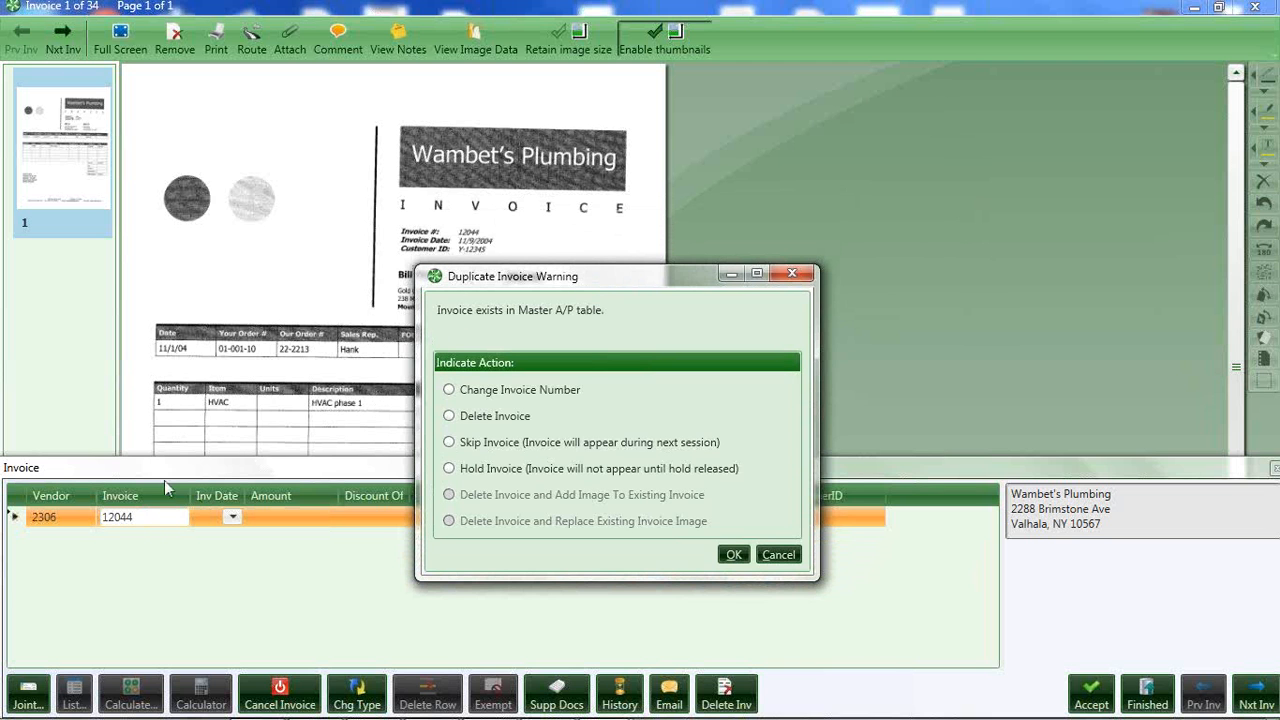
{"action": "left_click", "coordinate": [777, 554]}
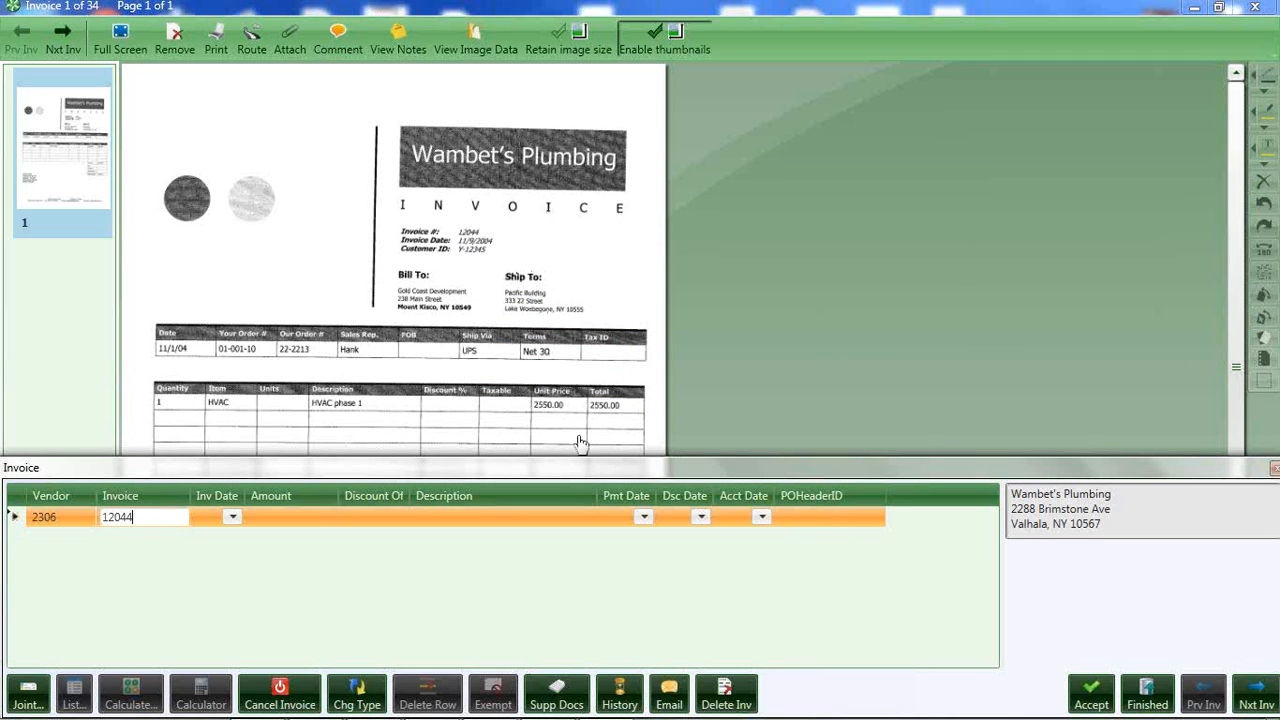
Open the vendor's invoice history in a maximized window and examine its existing entries, including invoice 12044.
{"action": "left_click", "coordinate": [619, 694]}
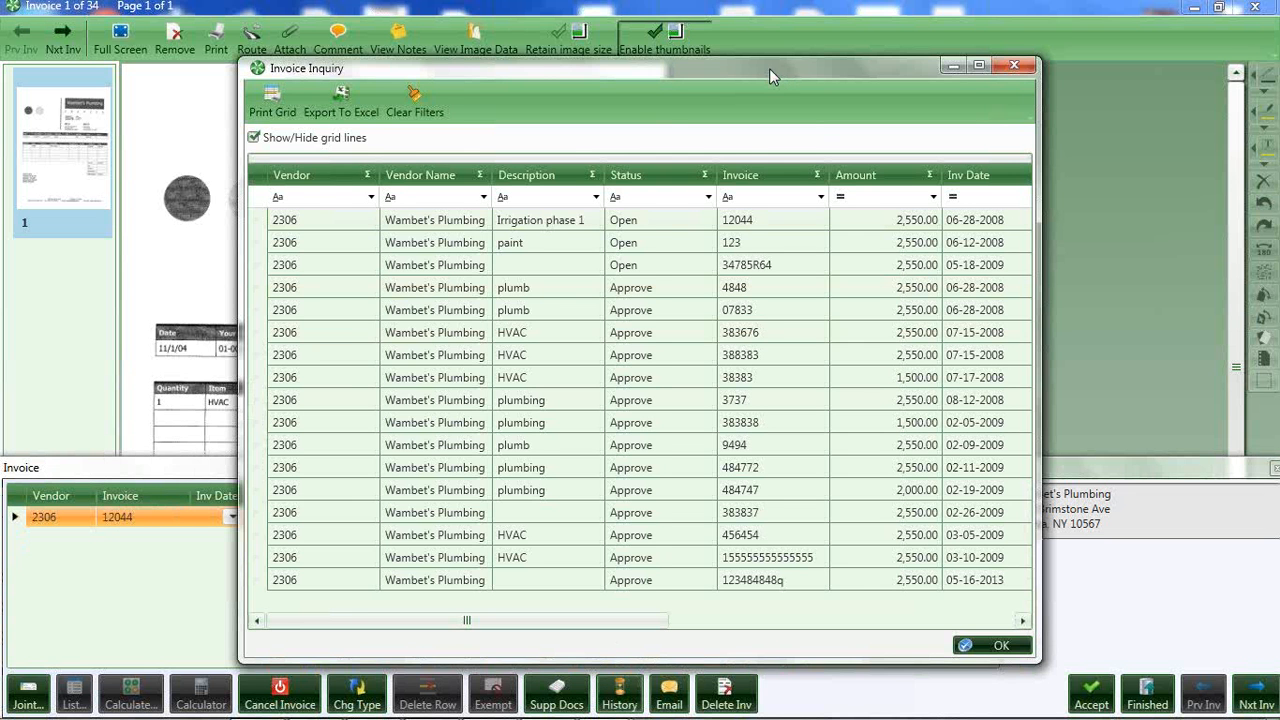
{"action": "left_click_drag", "start_coordinate": [769, 68], "coordinate": [741, 61]}
{"action": "left_click", "coordinate": [943, 58]}
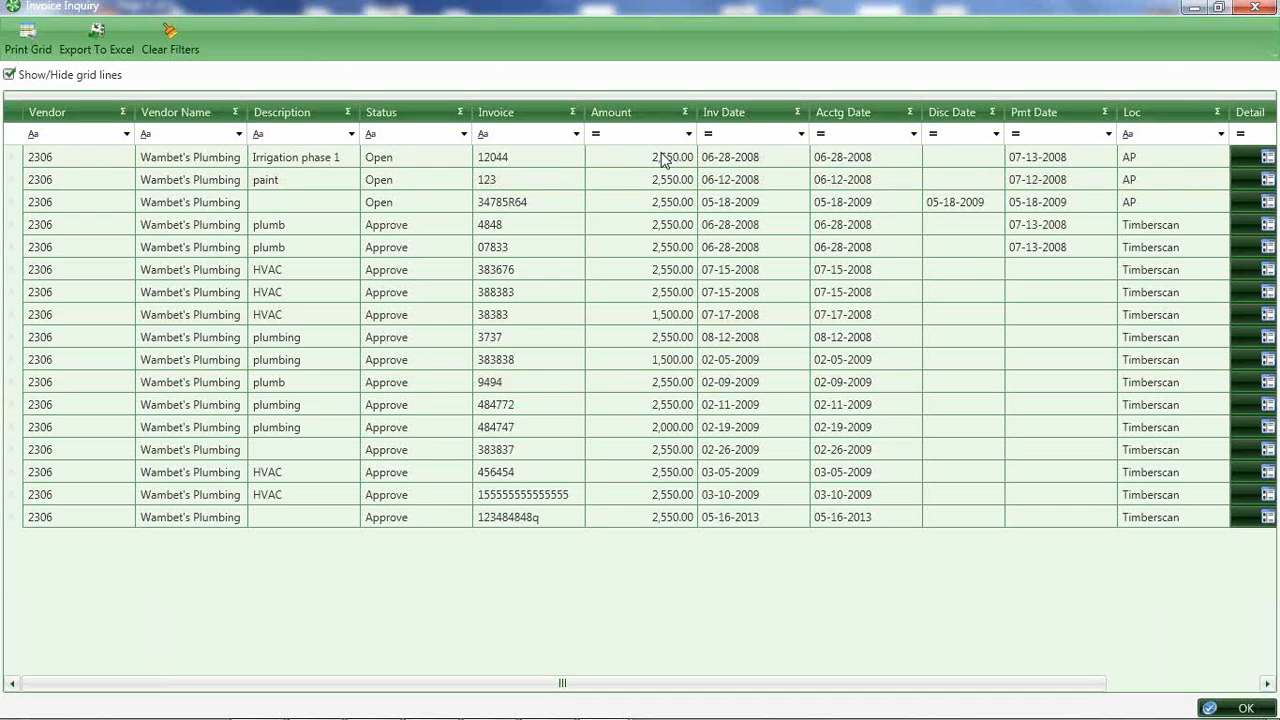
{"action": "left_click", "coordinate": [624, 162]}
{"action": "left_click", "coordinate": [546, 203]}
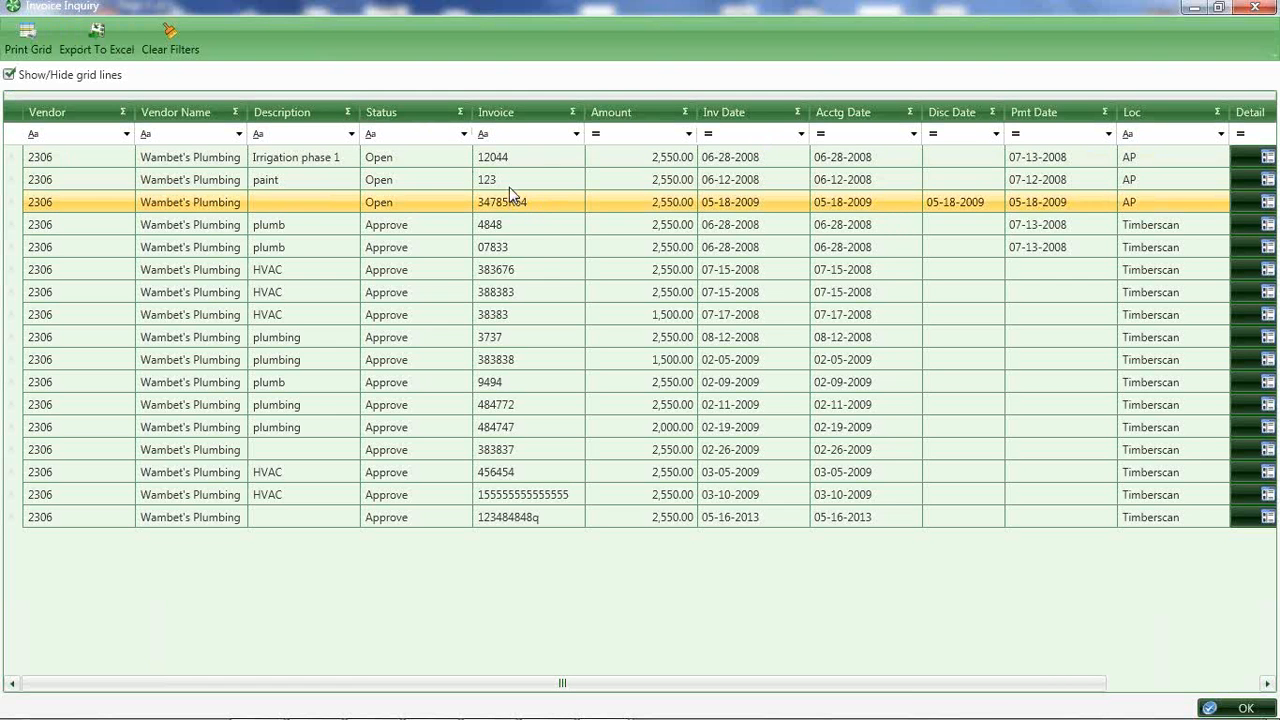
{"action": "left_click", "coordinate": [509, 187]}
{"action": "left_click", "coordinate": [492, 157]}
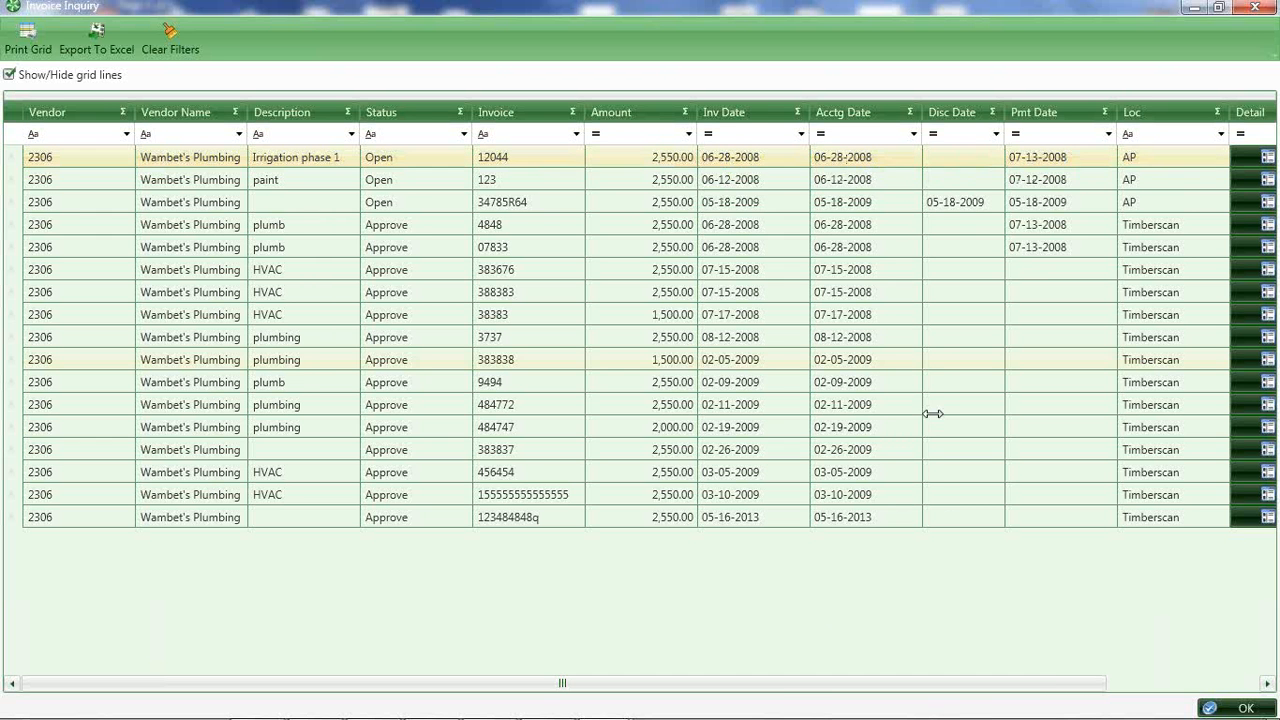
Review the commitment, job and cost code distribution detail of existing invoice 12044, and close the detail window.
{"action": "left_click_drag", "start_coordinate": [785, 690], "coordinate": [935, 680]}
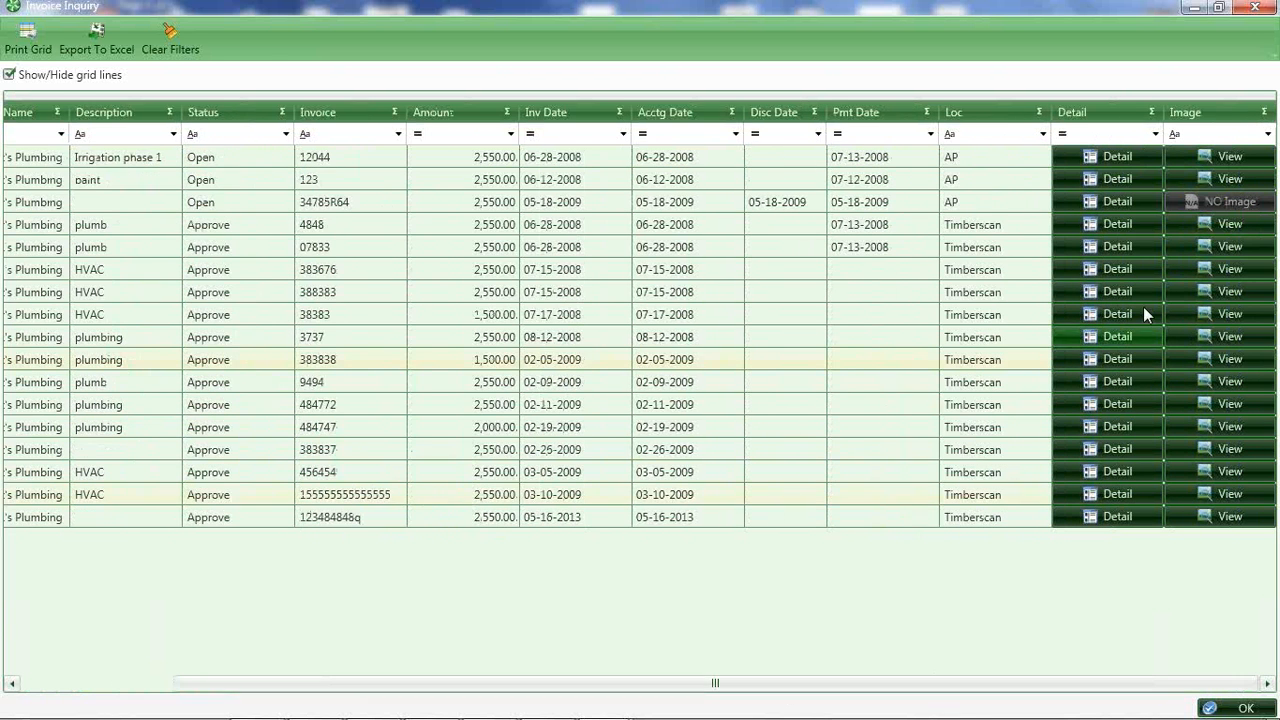
{"action": "left_click", "coordinate": [1113, 168]}
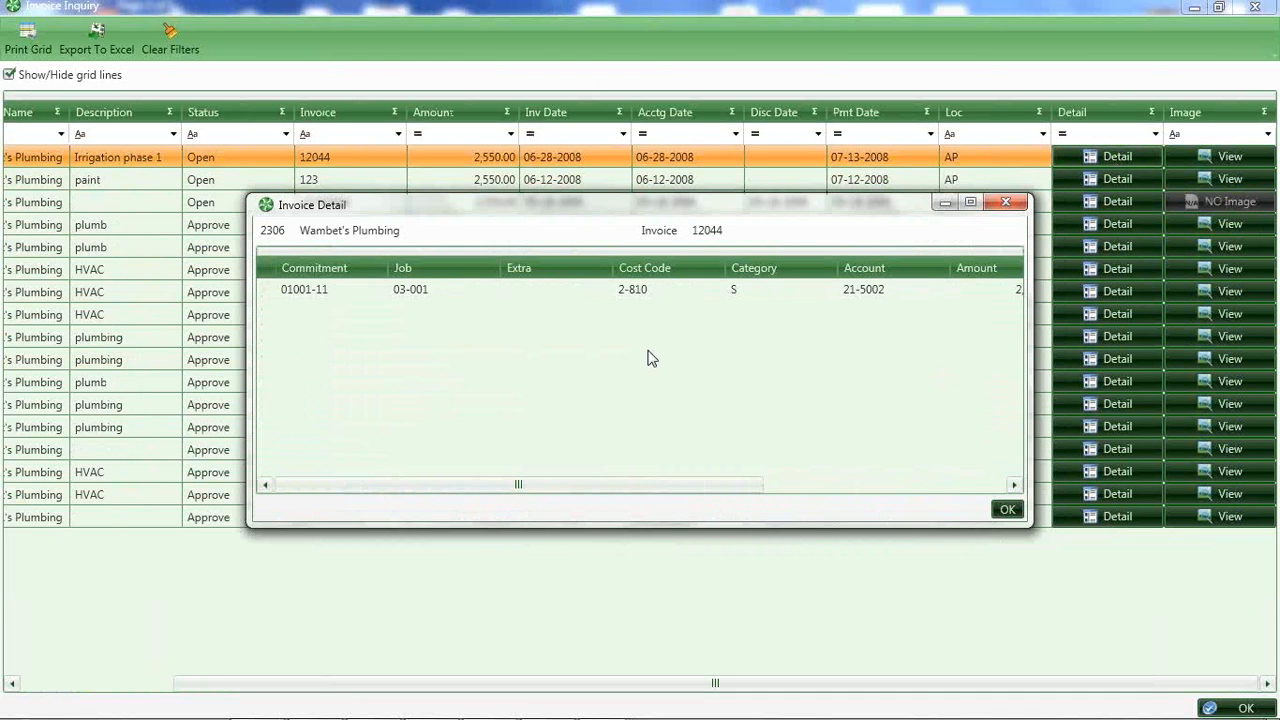
{"action": "mouse_move", "coordinate": [313, 291]}
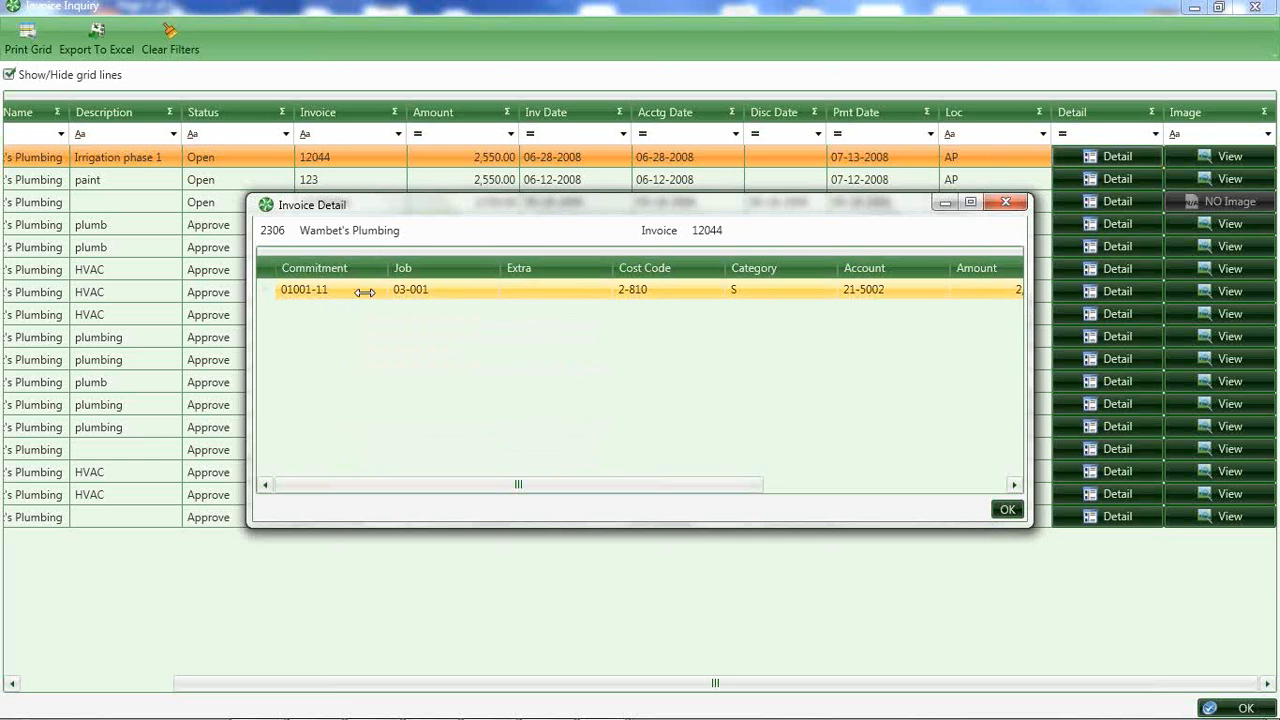
{"action": "mouse_move", "coordinate": [409, 292]}
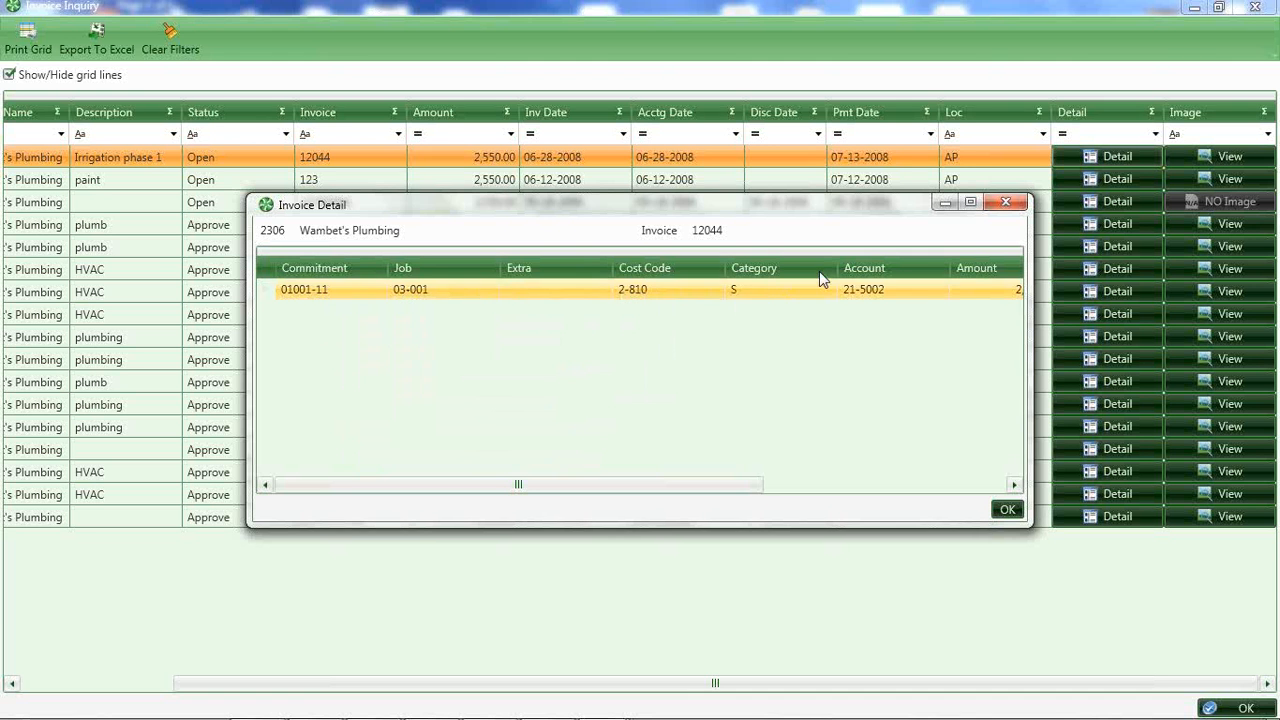
{"action": "left_click", "coordinate": [1006, 202]}
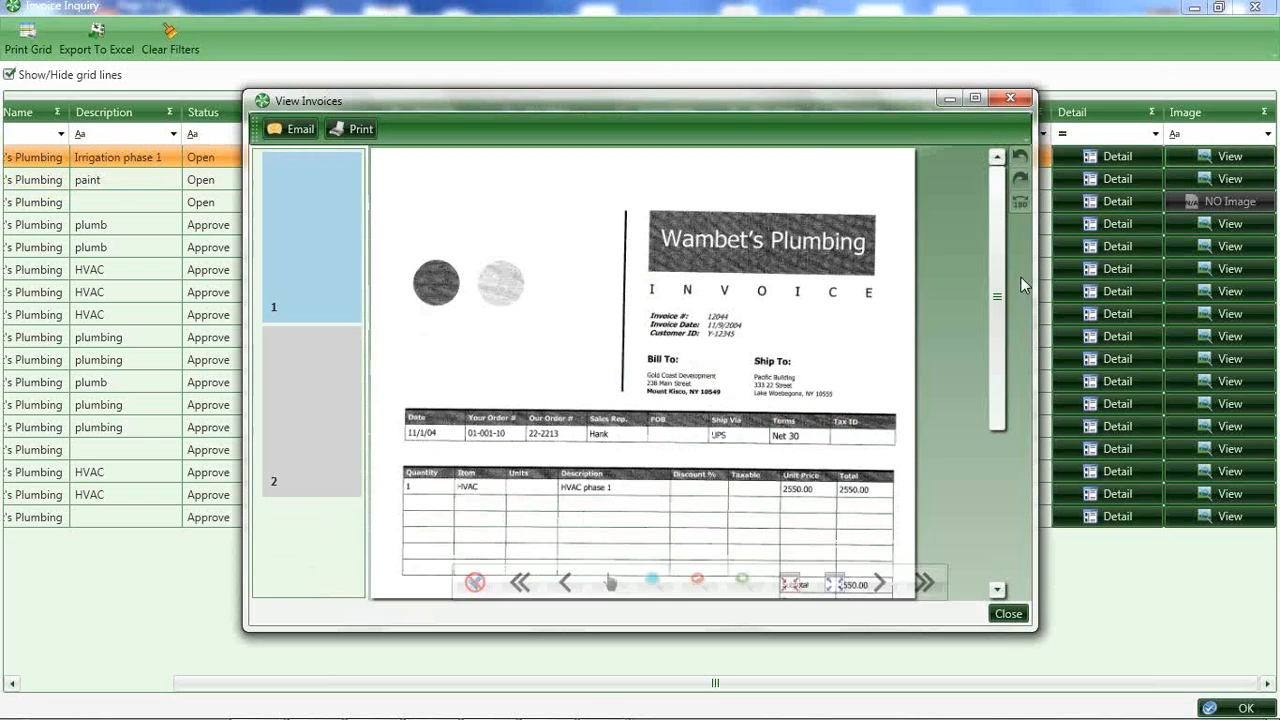
View existing invoice 12044's image enlarged, examine its approval page, and close the image and invoice inquiry windows.
{"action": "left_click_drag", "start_coordinate": [865, 97], "coordinate": [843, 98]}
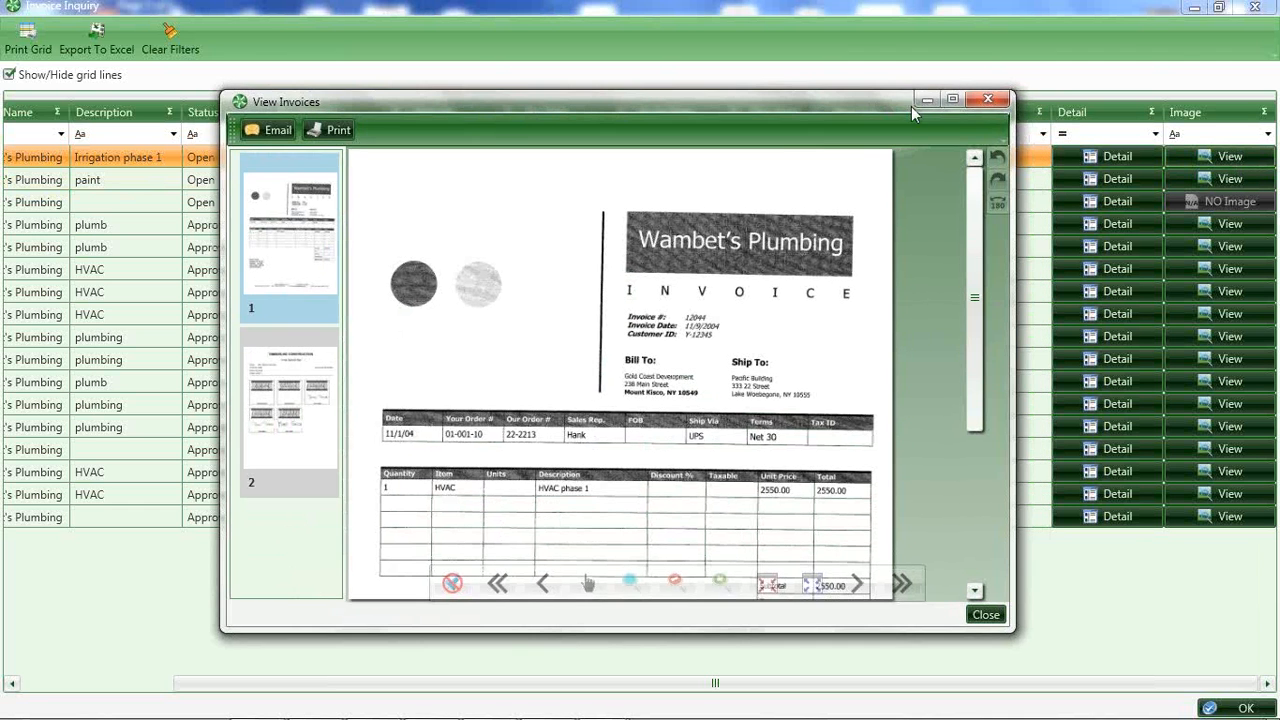
{"action": "left_click", "coordinate": [953, 101]}
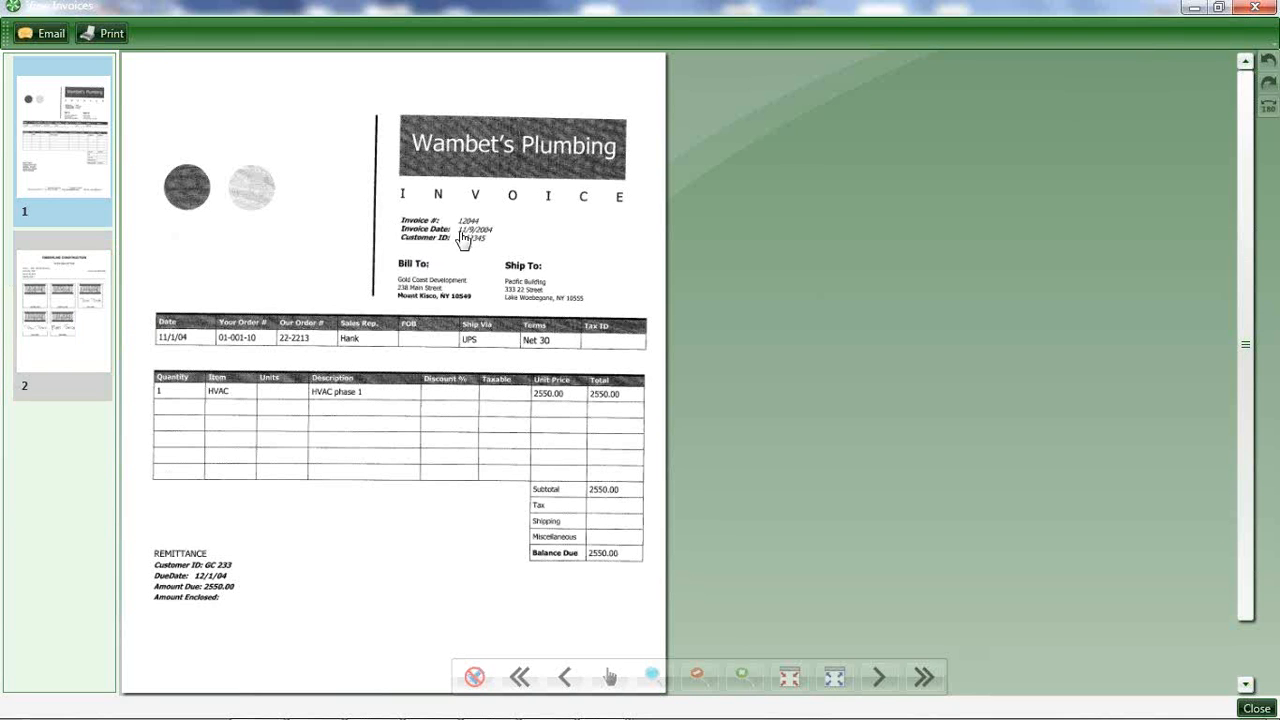
{"action": "left_click", "coordinate": [65, 330]}
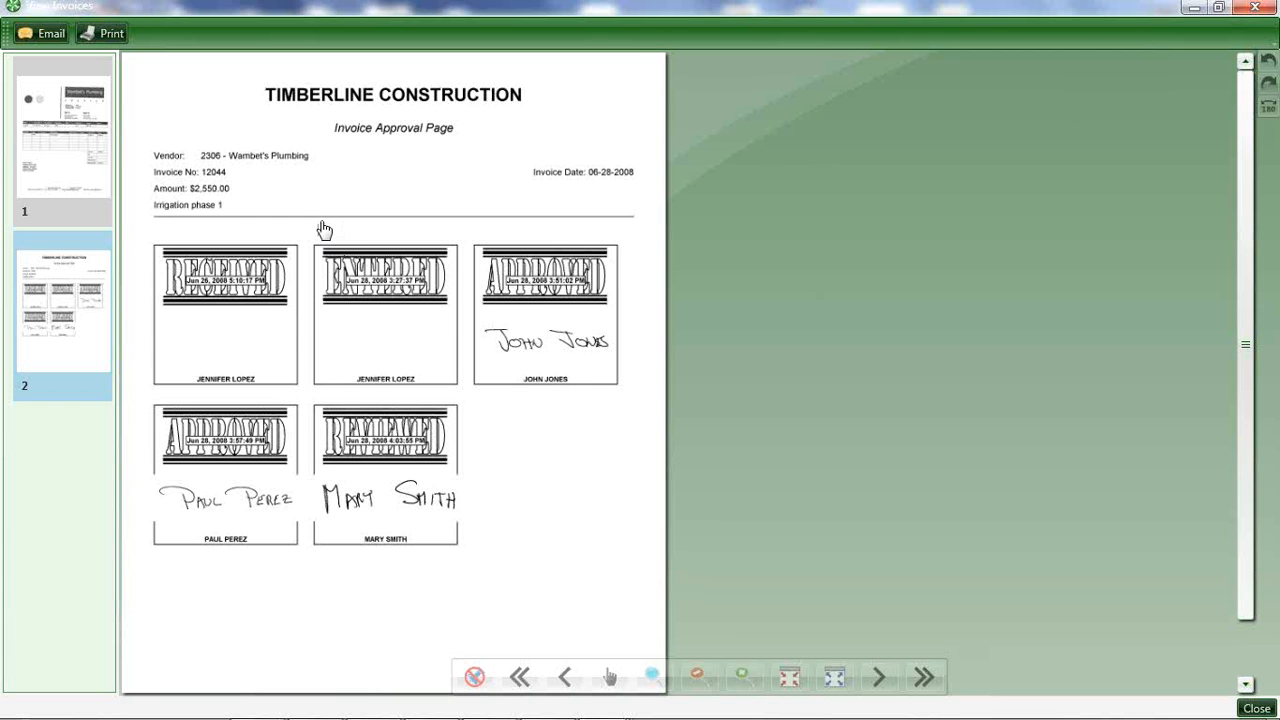
{"action": "scroll", "coordinate": [324, 230], "scroll_direction": "up", "scroll_amount": 2}
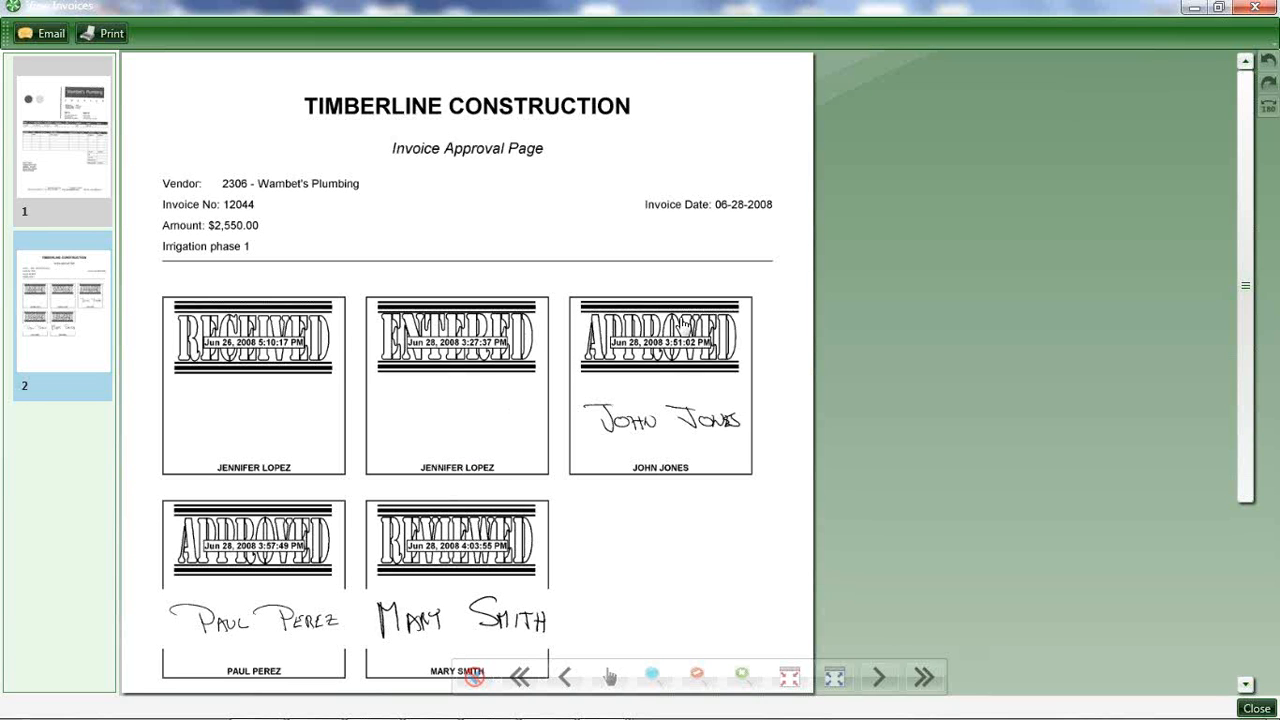
{"action": "left_click", "coordinate": [1255, 8]}
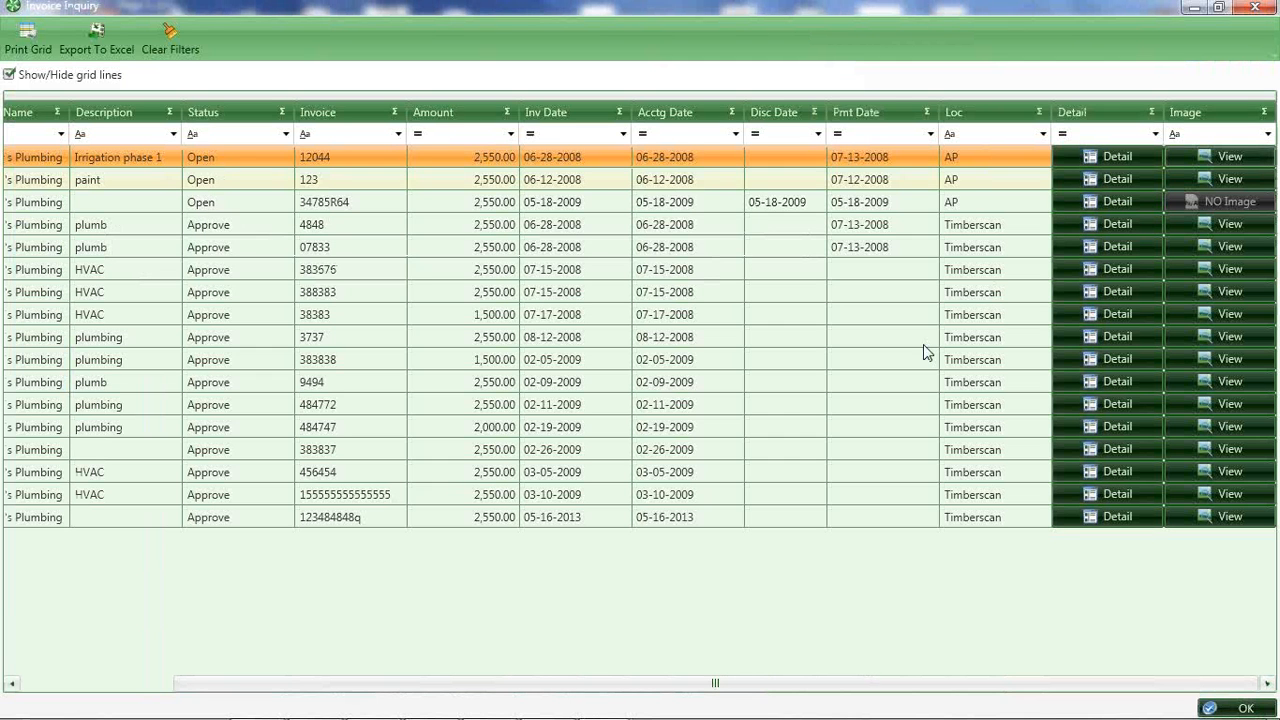
{"action": "left_click", "coordinate": [1254, 8]}
Change the invoice number to 12044-2, set the amount to 2,550.00, and advance through the remaining header fields to the distribution line.
{"action": "left_click", "coordinate": [149, 516]}
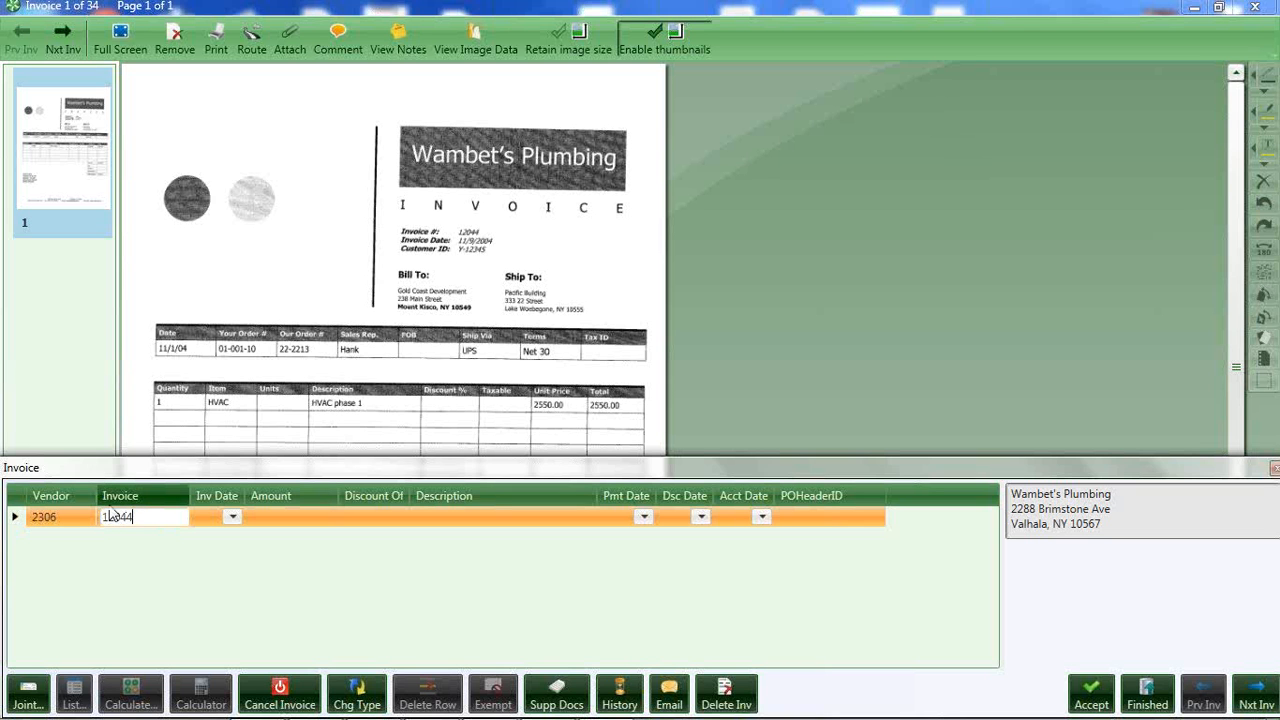
{"action": "type", "text": "-2"}
{"action": "key", "text": "Tab"}
{"action": "type", "text": "2550"}
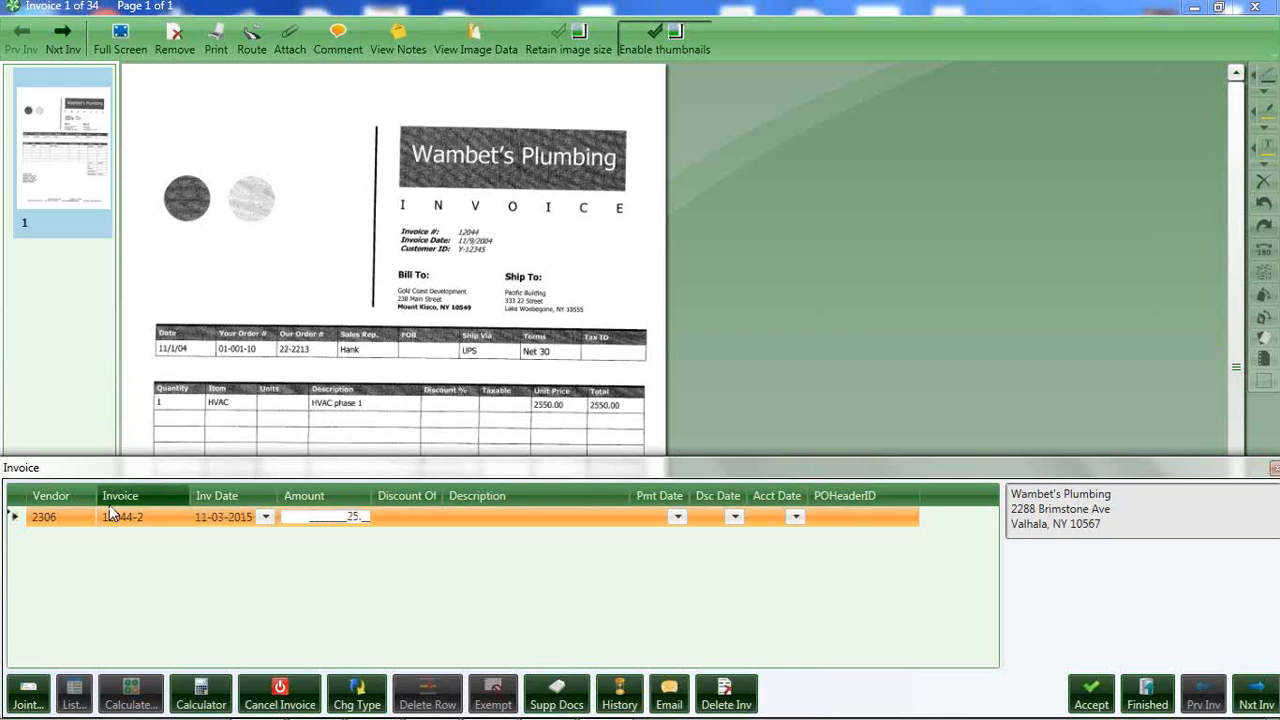
{"action": "key", "text": "Tab"}
{"action": "key", "text": "Tab"}
{"action": "key", "text": "Tab"}
{"action": "key", "text": "Tab"}
{"action": "key", "text": "Tab"}
{"action": "key", "text": "Tab"}
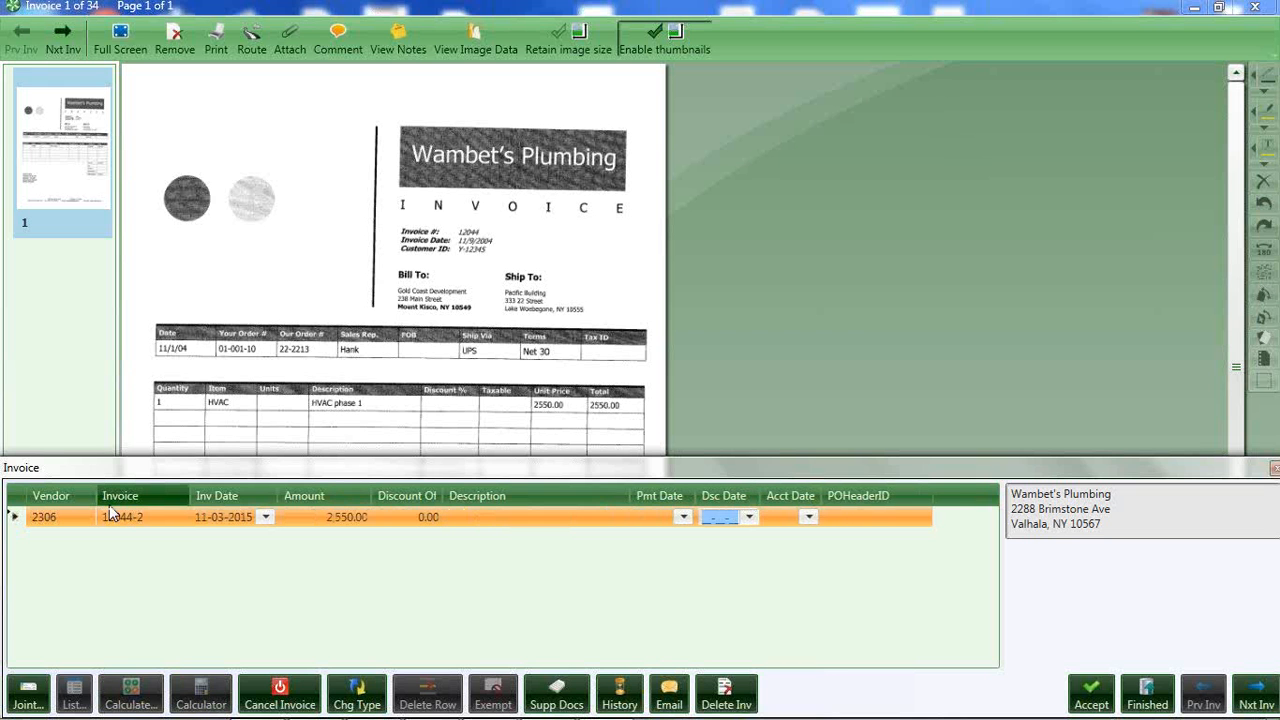
{"action": "key", "text": "Tab"}
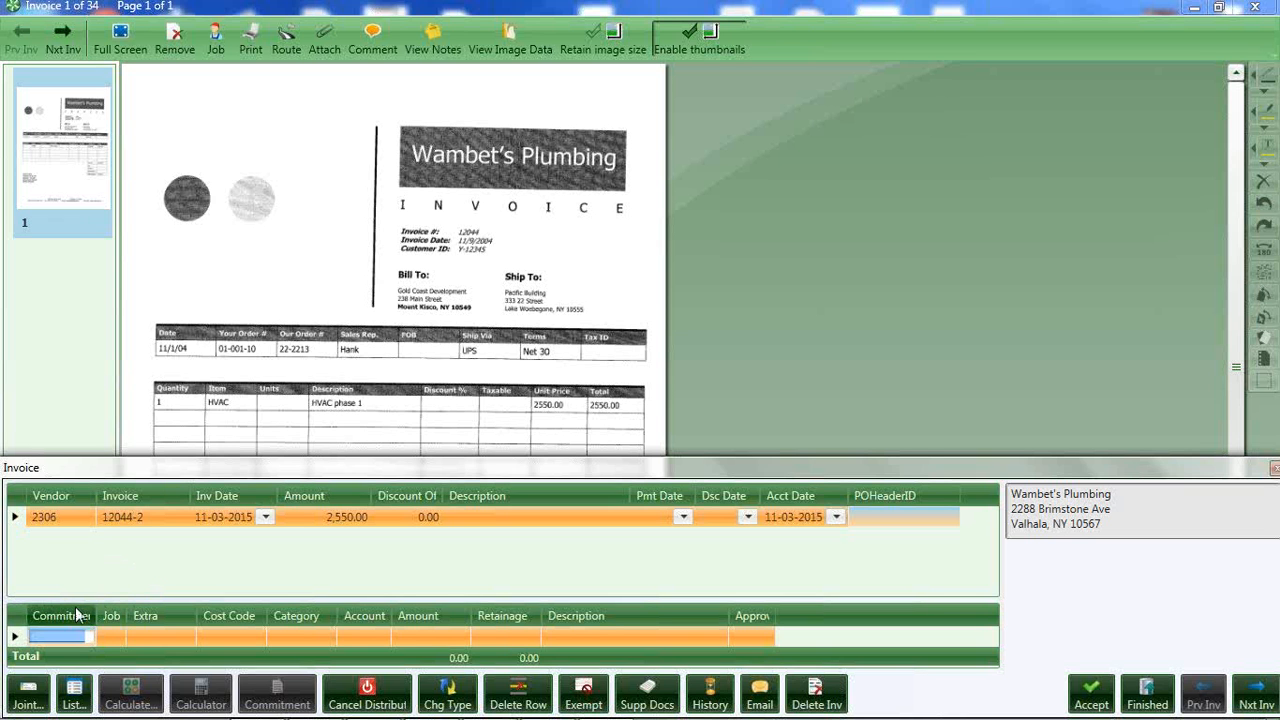
Assign commitment 01002-08, Irrigation System, to the distribution line from the commitment list.
{"action": "left_click", "coordinate": [76, 692]}
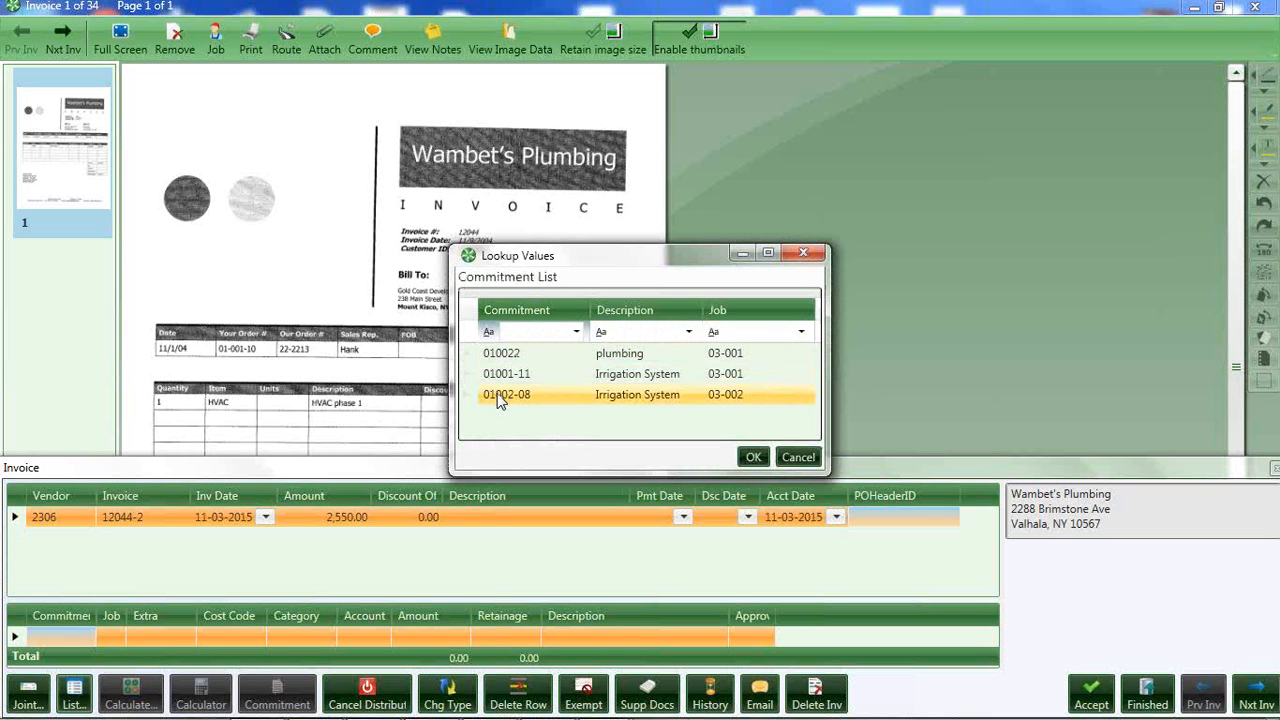
{"action": "left_click", "coordinate": [500, 398]}
{"action": "left_click", "coordinate": [753, 457]}
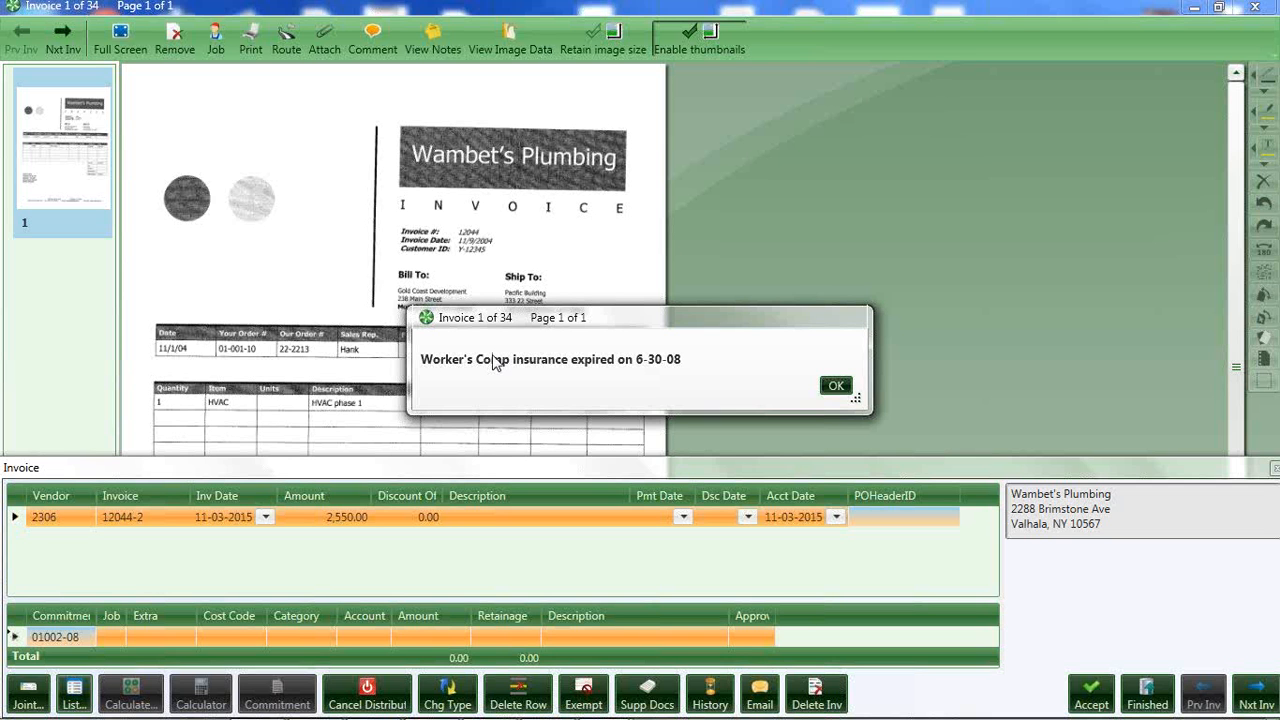
Acknowledge the vendor insurance notice, enlarge the invoice pane, and review the commitment totals and the job's contract and billing figures.
{"action": "left_click", "coordinate": [834, 387]}
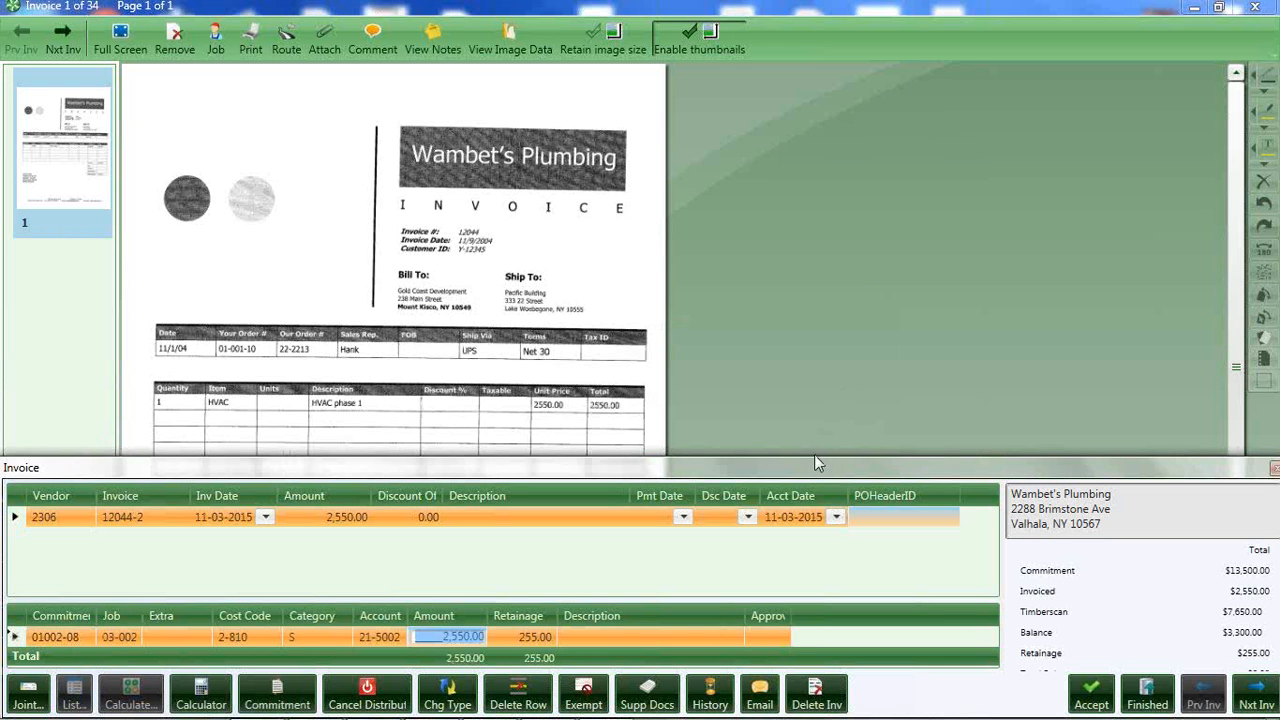
{"action": "left_click_drag", "start_coordinate": [815, 455], "coordinate": [813, 392]}
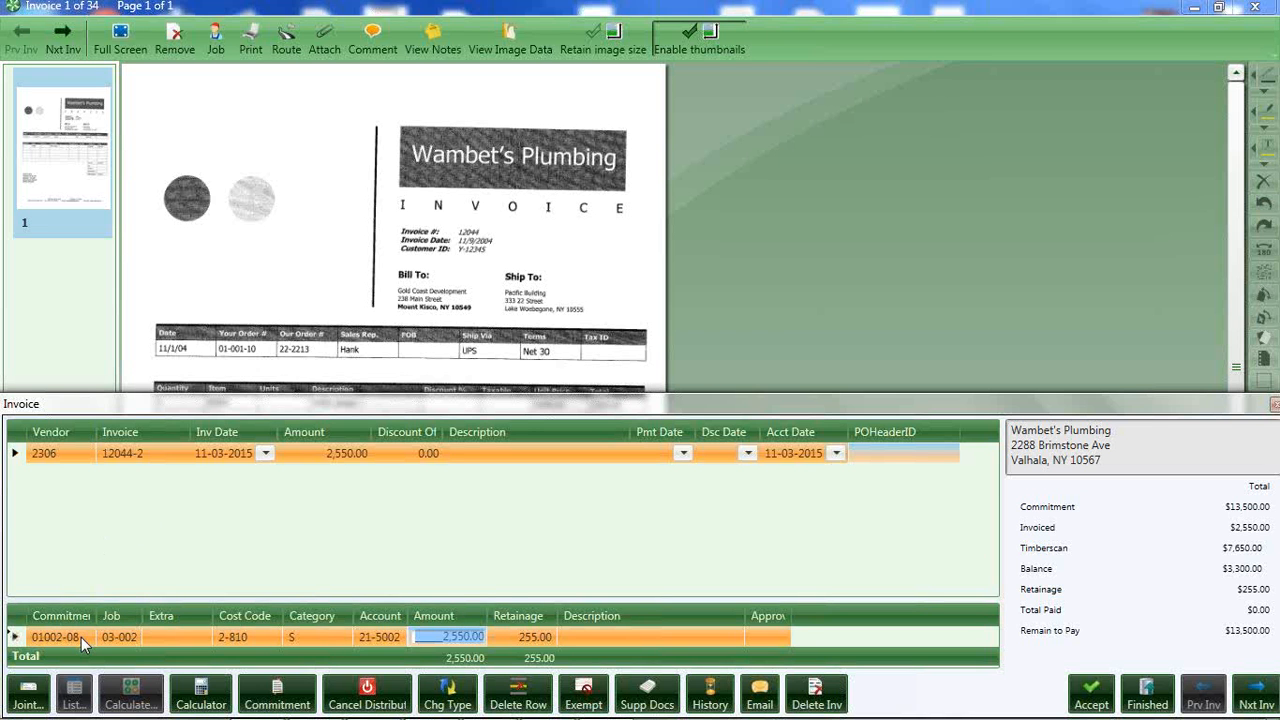
{"action": "mouse_move", "coordinate": [80, 633]}
{"action": "mouse_move", "coordinate": [120, 635]}
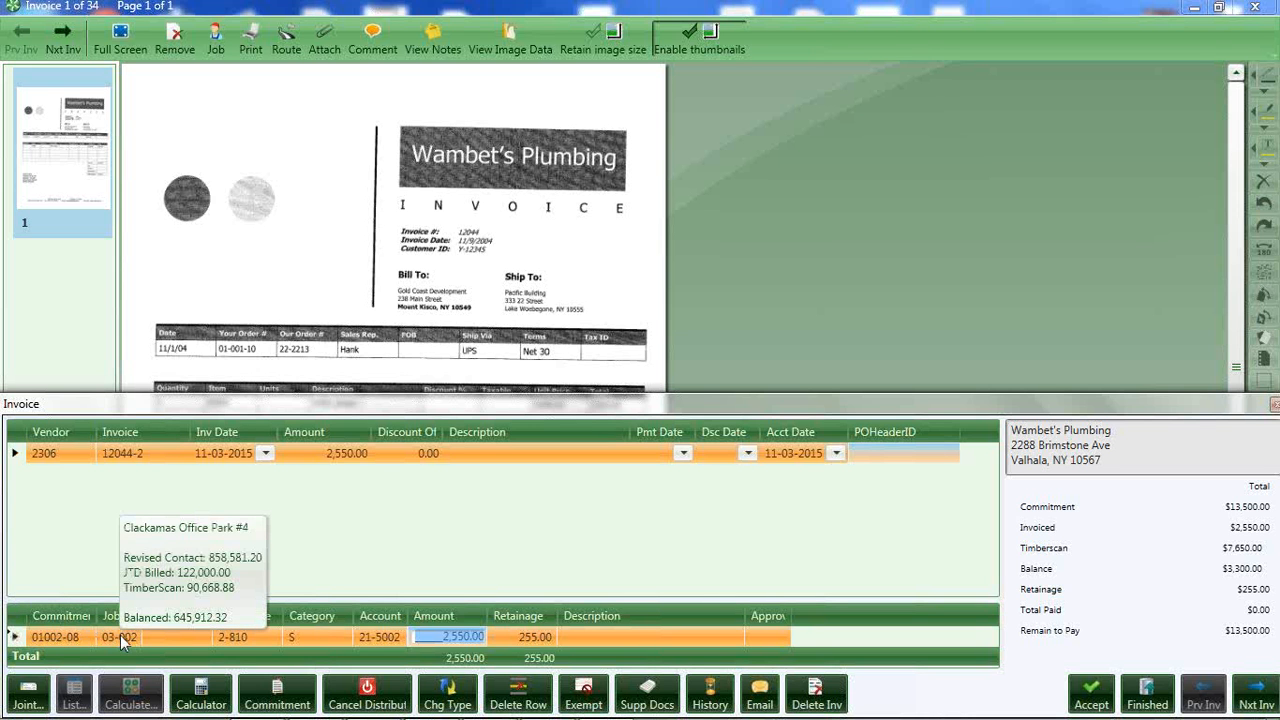
{"action": "mouse_move", "coordinate": [248, 636]}
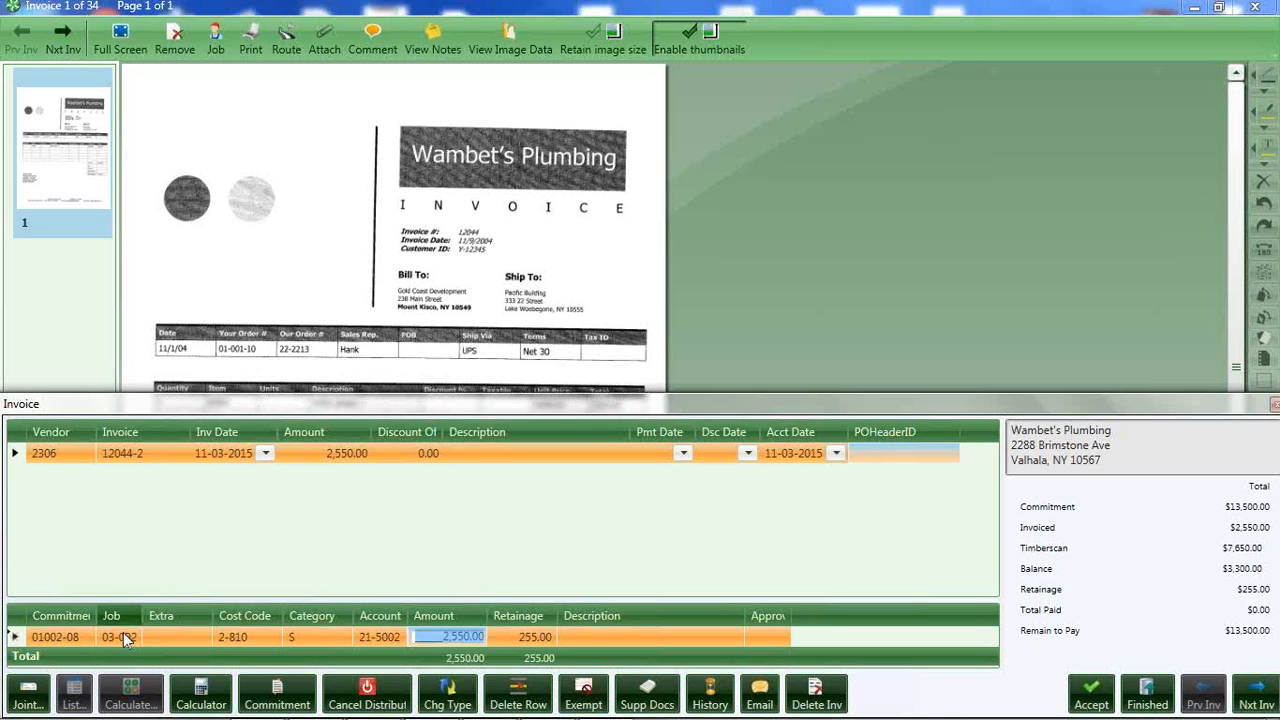
{"action": "mouse_move", "coordinate": [122, 640]}
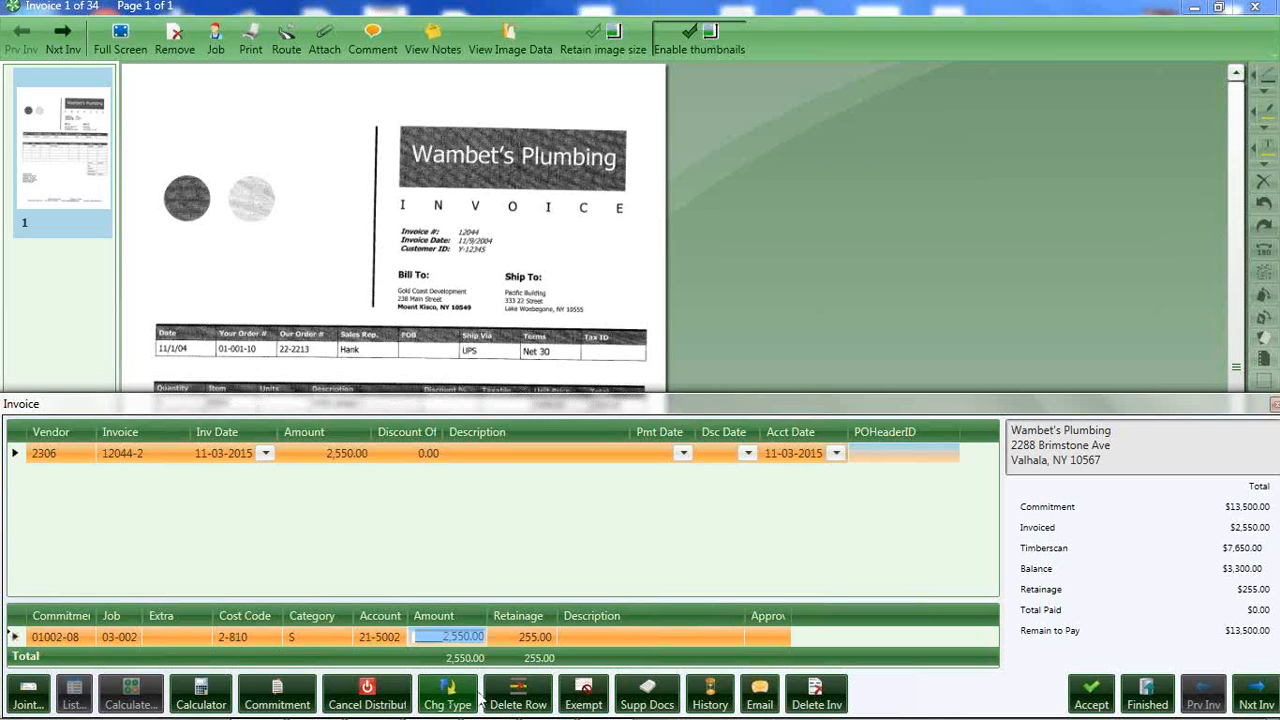
Delete the commitment distribution row and distribute the 2,550.00 invoice amount to job 03-001, NW Food Warehouse, from the job list.
{"action": "left_click", "coordinate": [519, 695]}
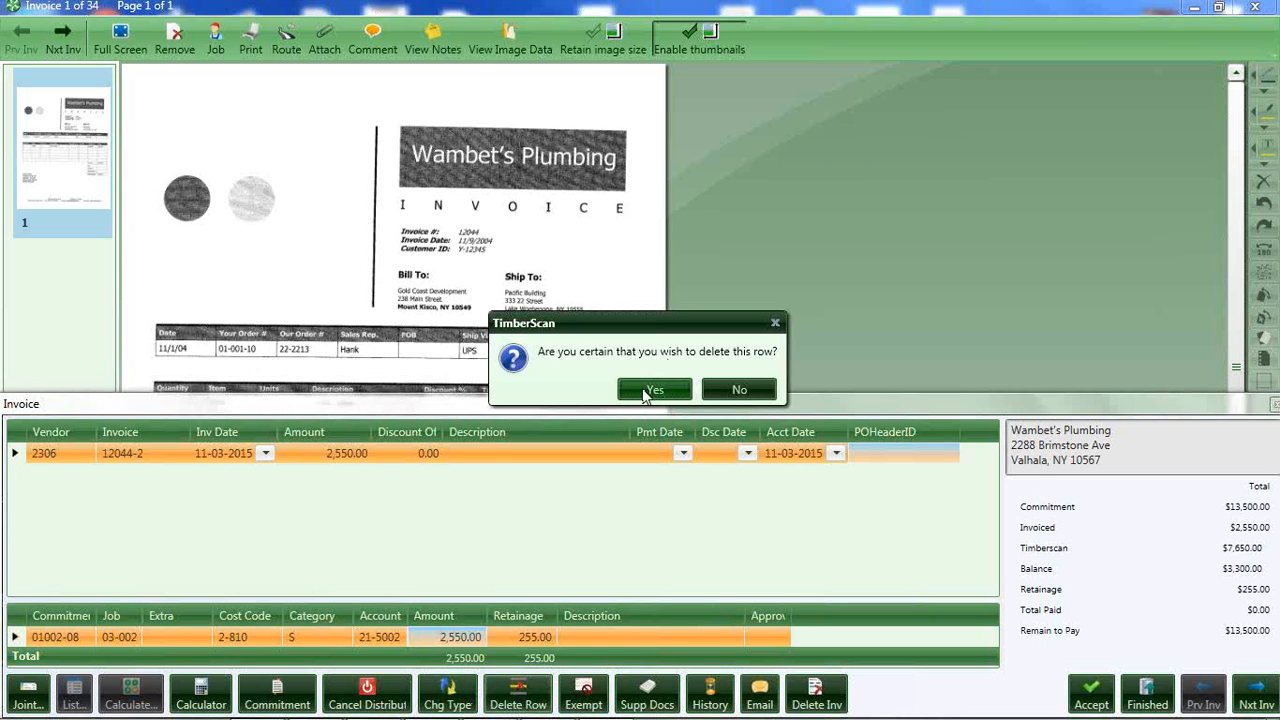
{"action": "left_click", "coordinate": [650, 390]}
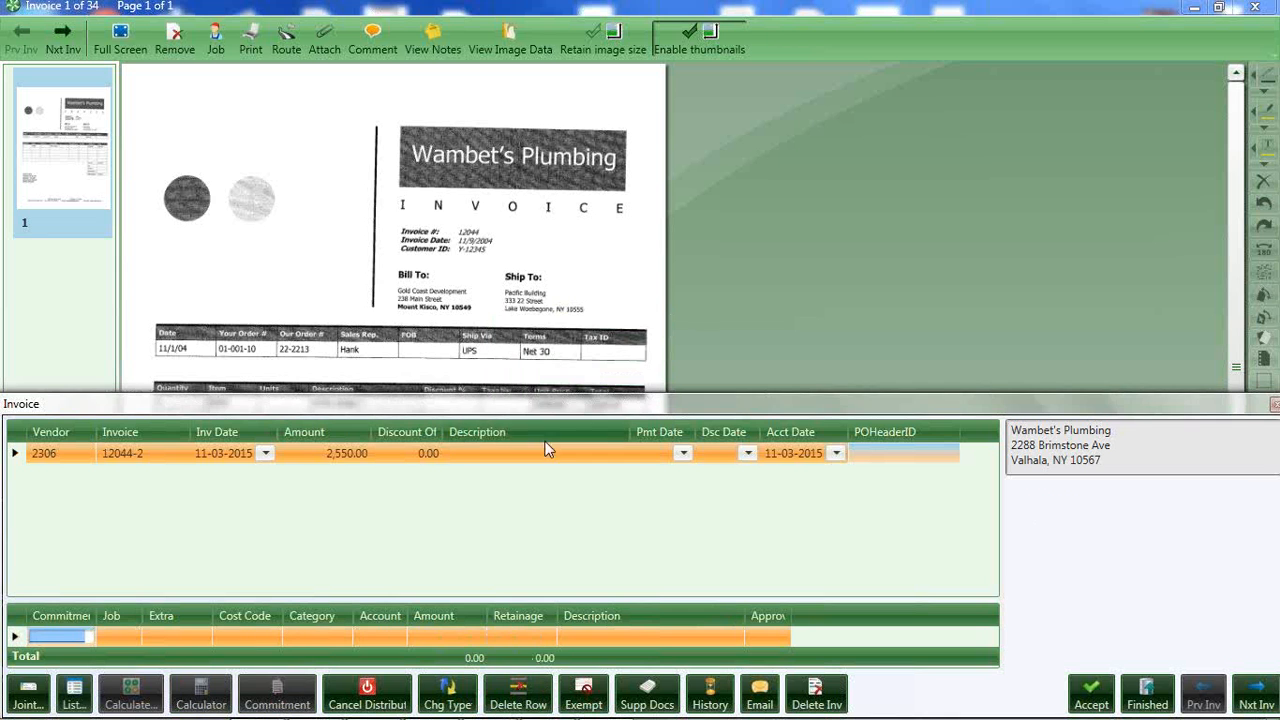
{"action": "left_click", "coordinate": [113, 634]}
{"action": "left_click", "coordinate": [74, 692]}
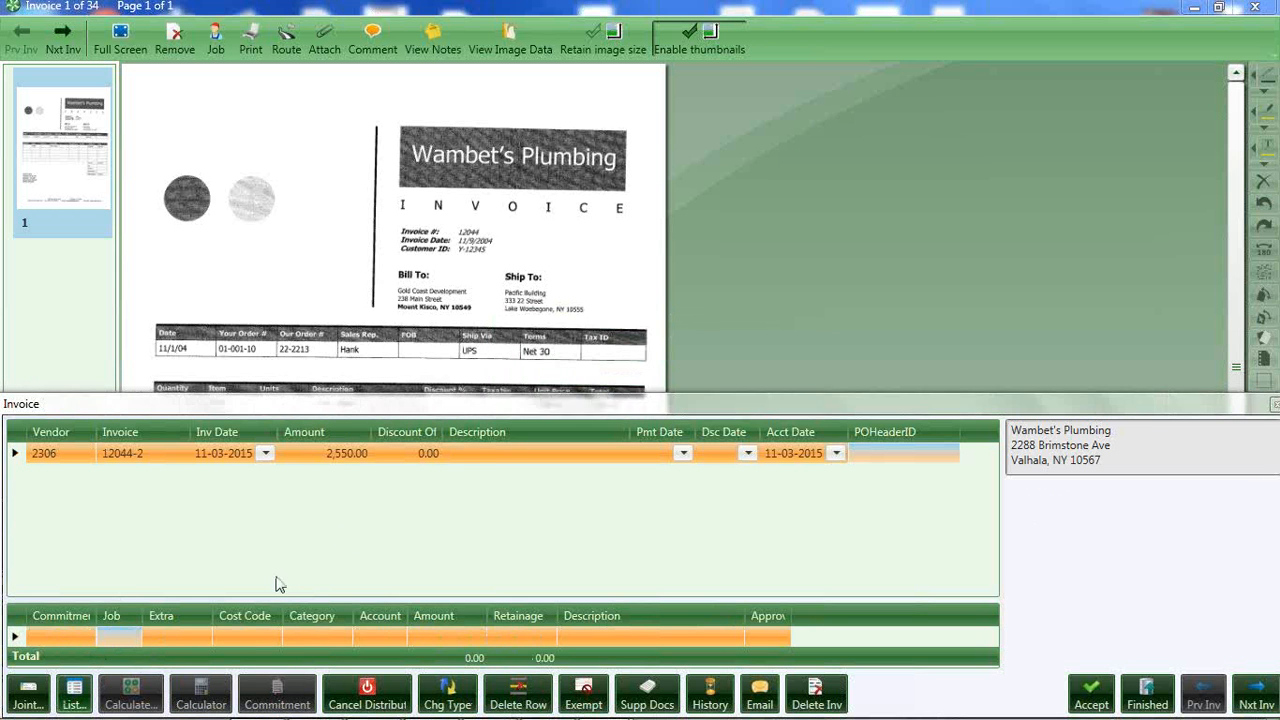
{"action": "left_click", "coordinate": [528, 355]}
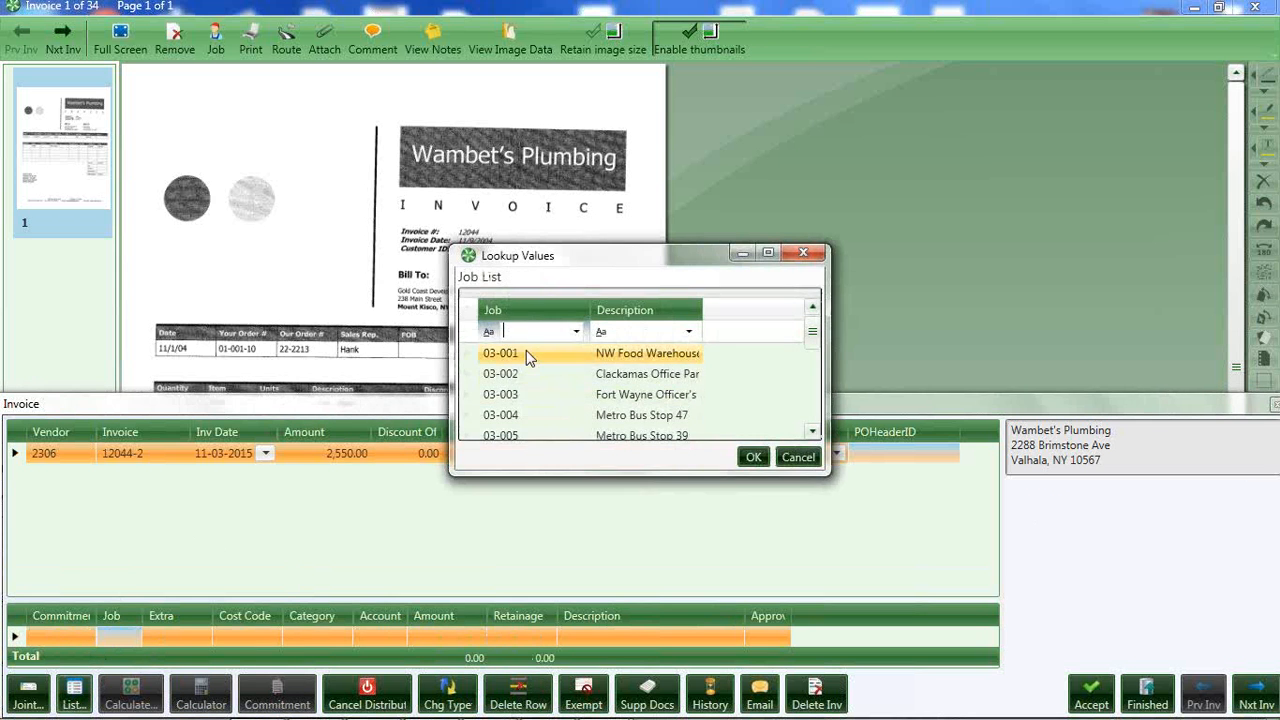
{"action": "left_click", "coordinate": [752, 457]}
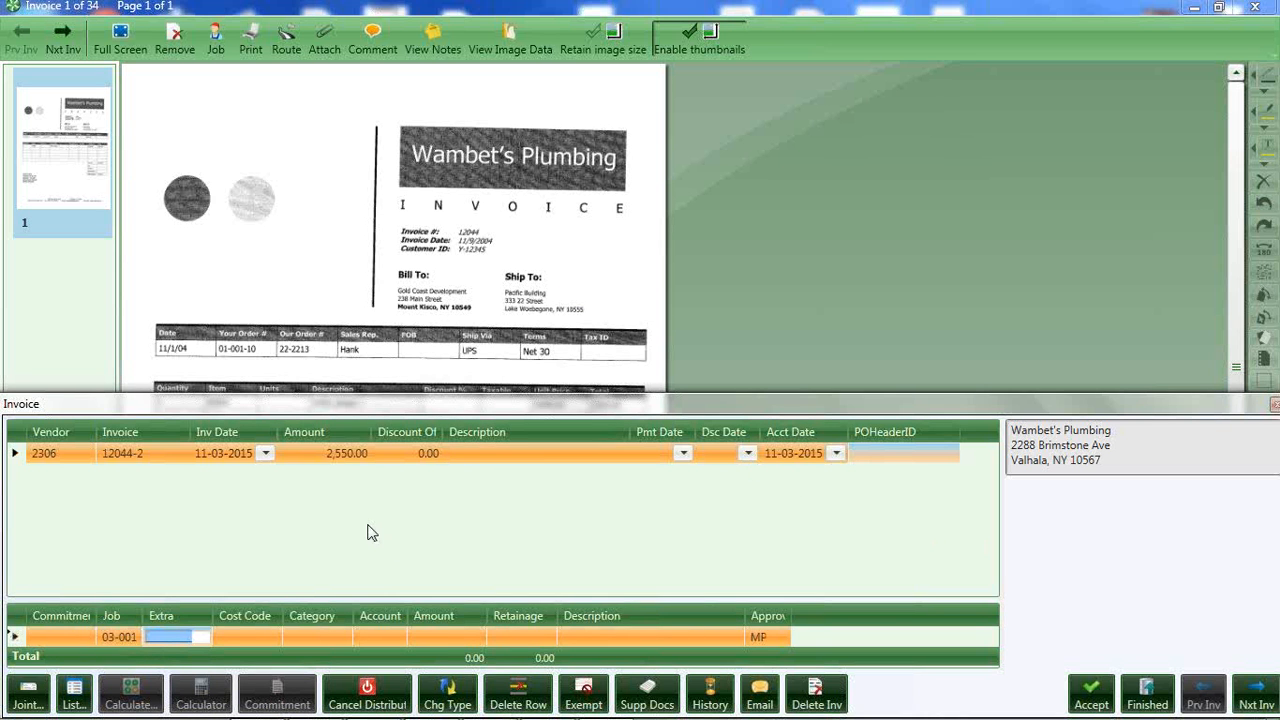
{"action": "left_click", "coordinate": [442, 634]}
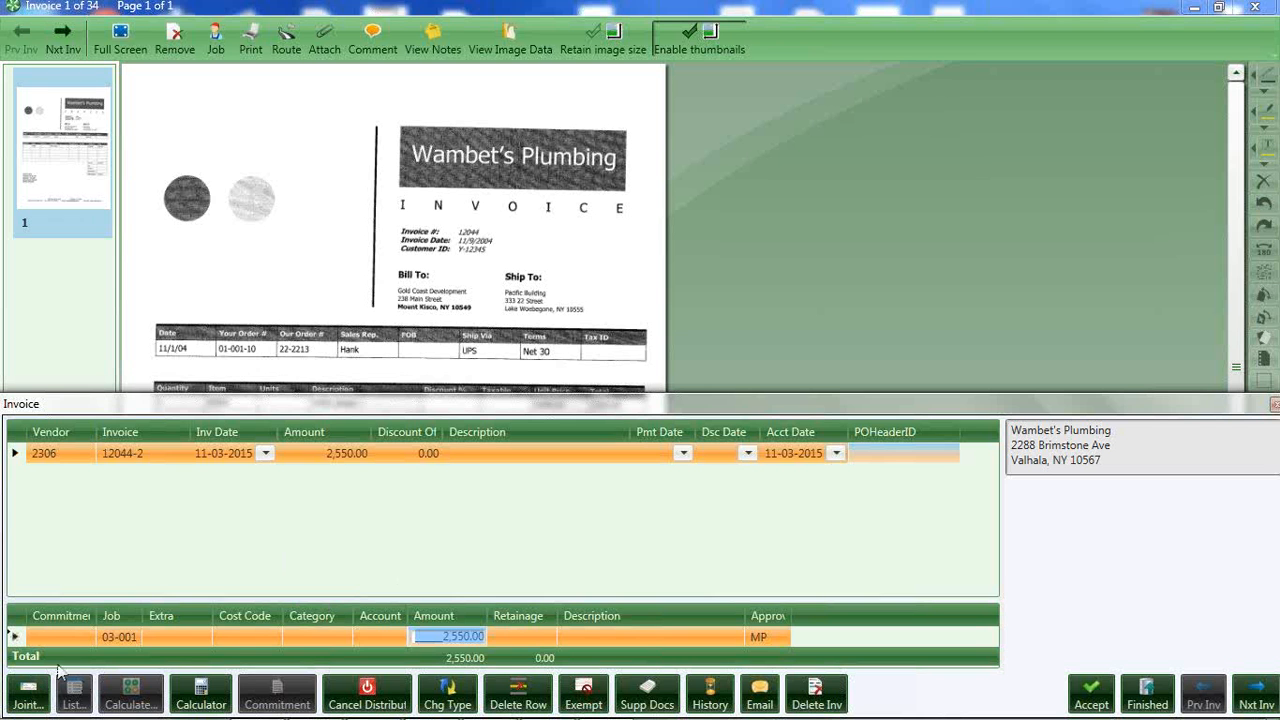
Open the vendor's supporting documents, select purchase order 1007 to preview it, and close the window without attaching it.
{"action": "left_click", "coordinate": [645, 692]}
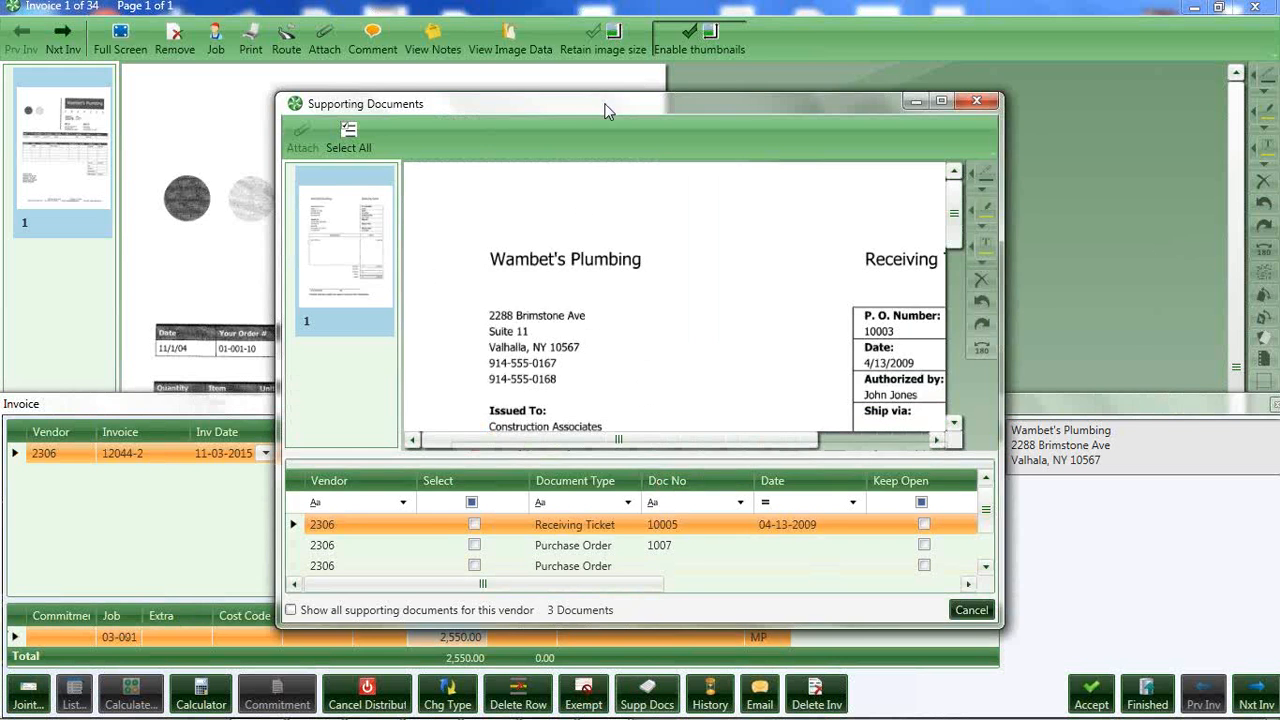
{"action": "left_click_drag", "start_coordinate": [607, 110], "coordinate": [745, 187]}
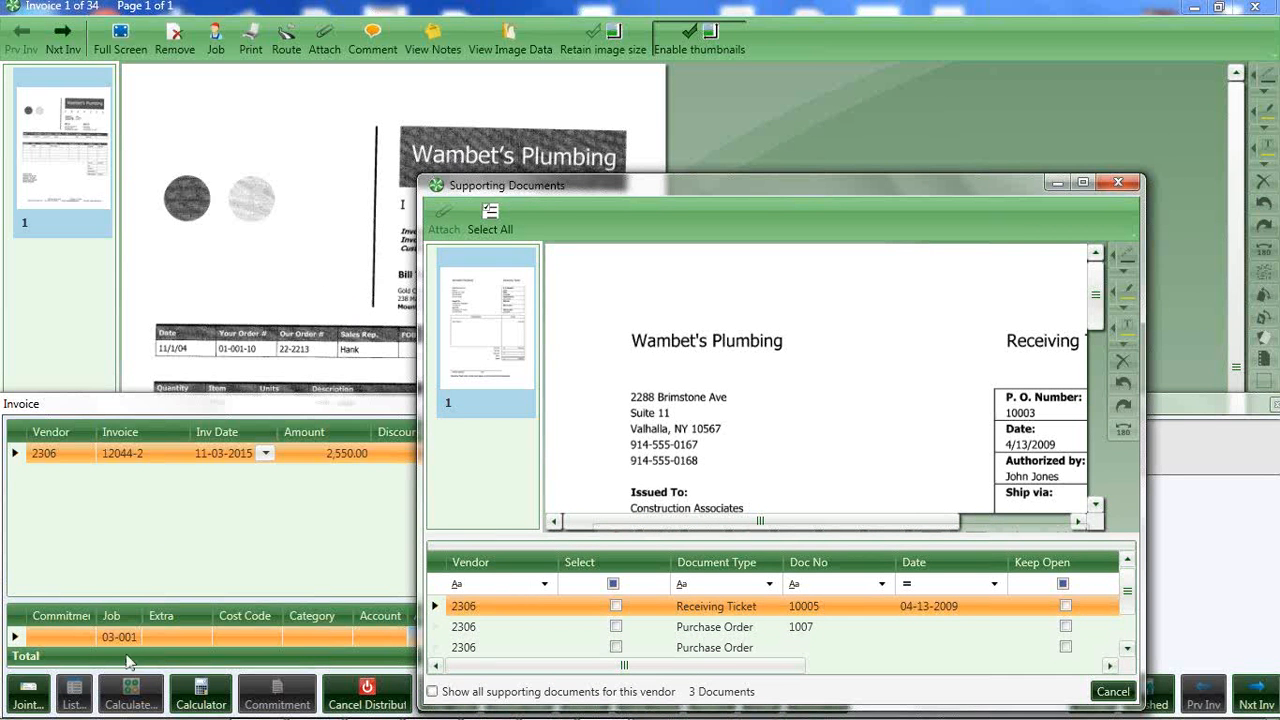
{"action": "mouse_move", "coordinate": [120, 643]}
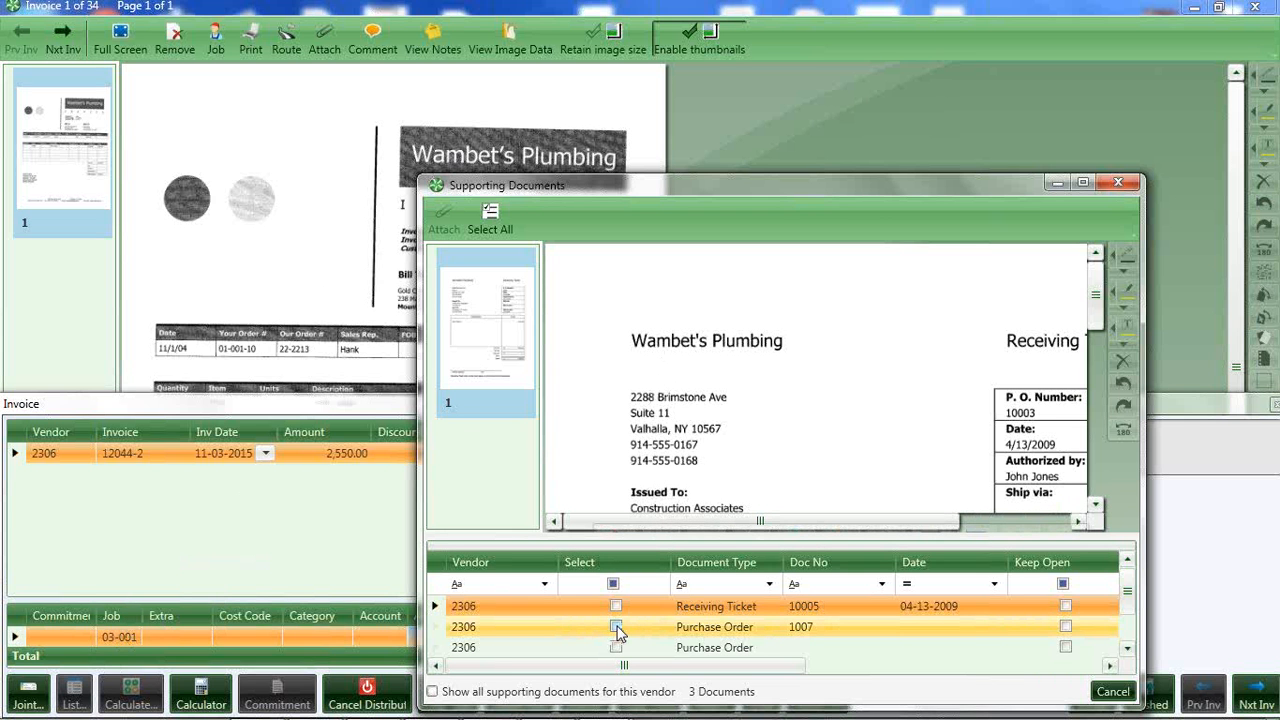
{"action": "left_click", "coordinate": [616, 627]}
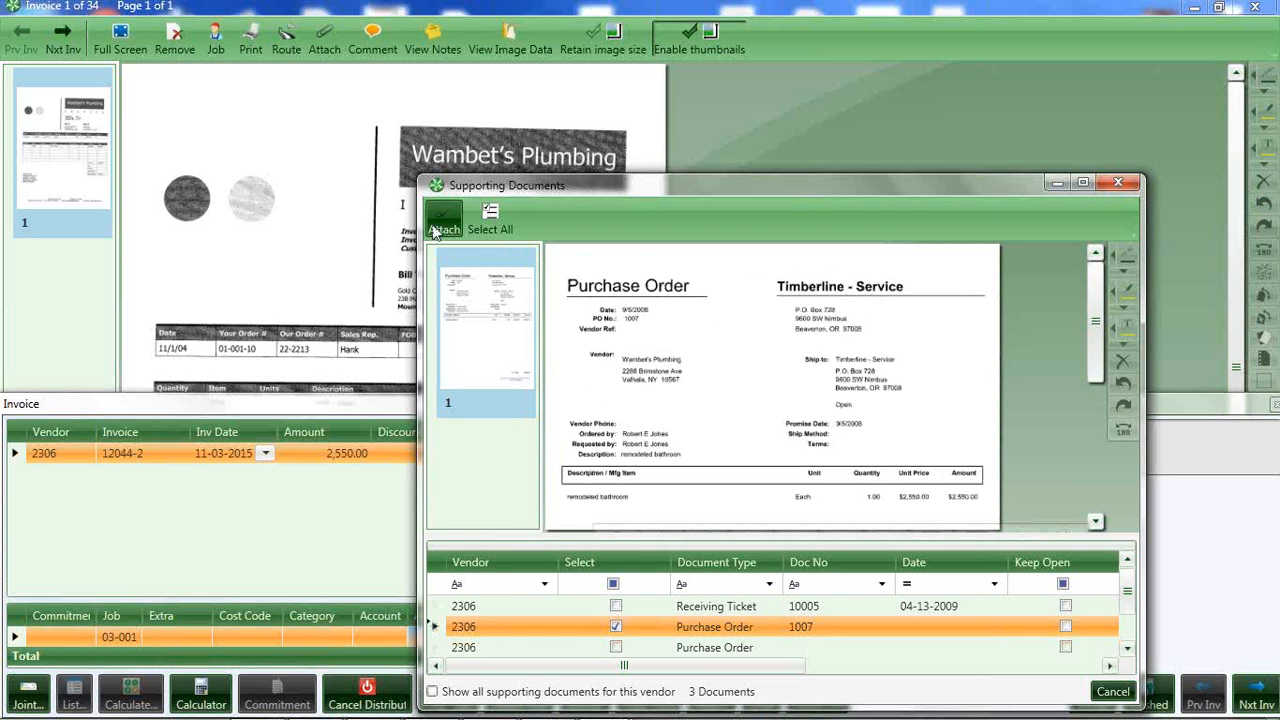
{"action": "left_click", "coordinate": [1118, 183]}
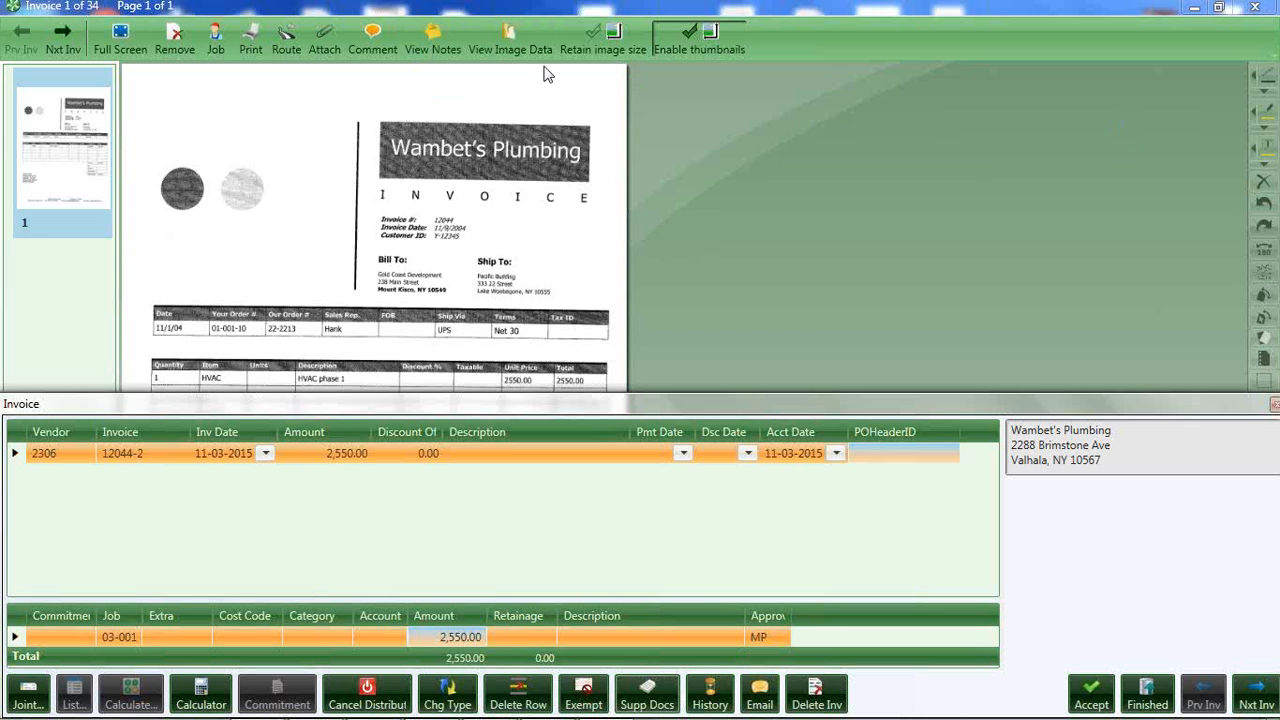
Open the invoice's comment entry and close it without a comment, and exit the invoice without saving the coding changes.
{"action": "left_click", "coordinate": [372, 40]}
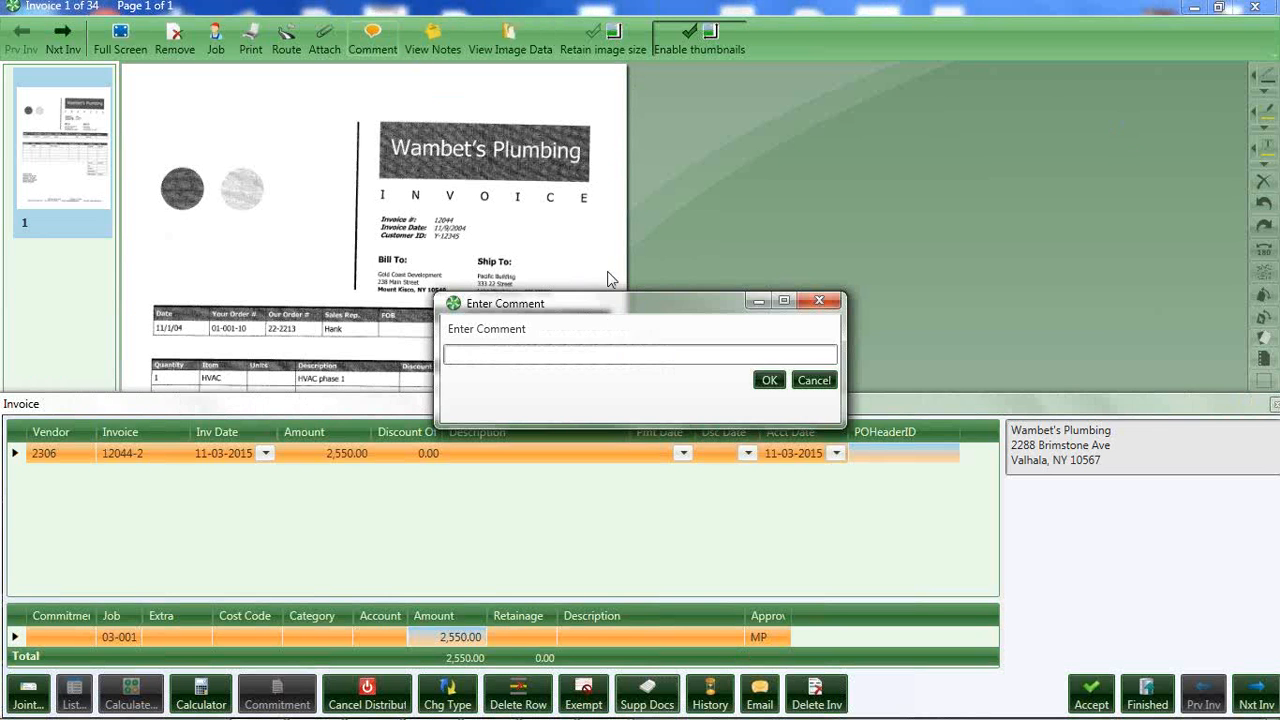
{"action": "left_click_drag", "start_coordinate": [590, 308], "coordinate": [785, 289]}
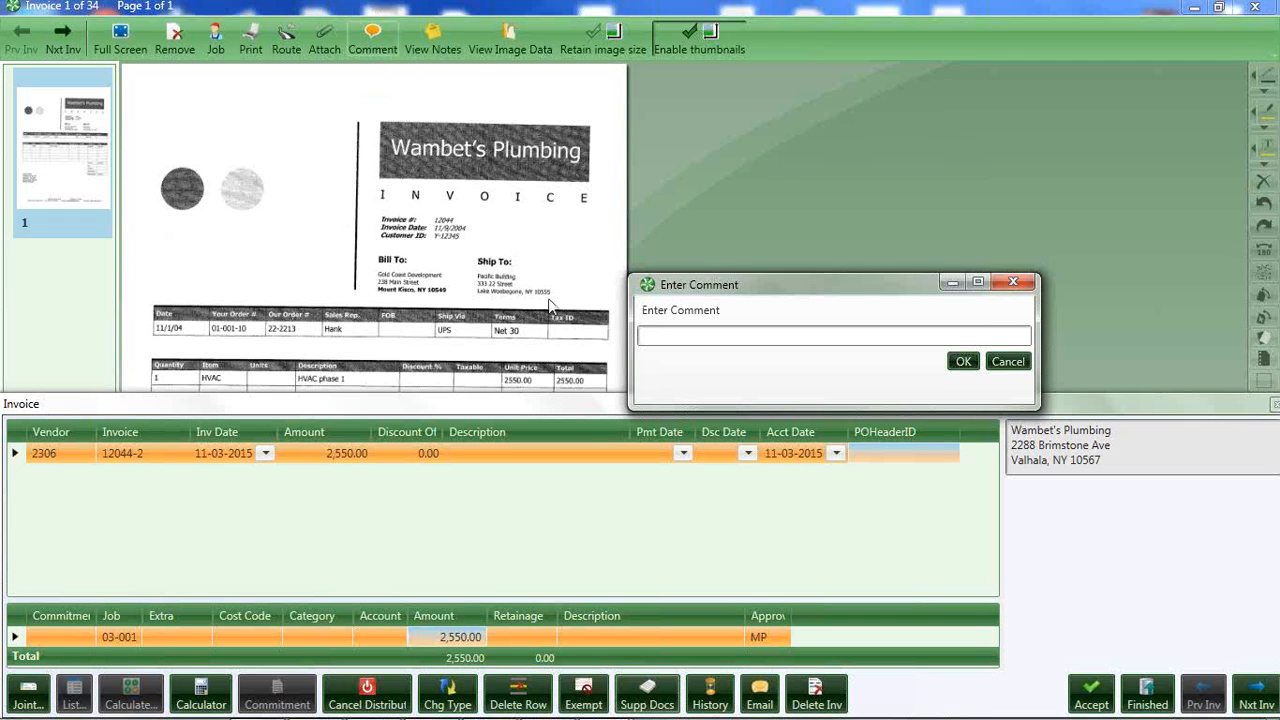
{"action": "left_click", "coordinate": [1013, 283]}
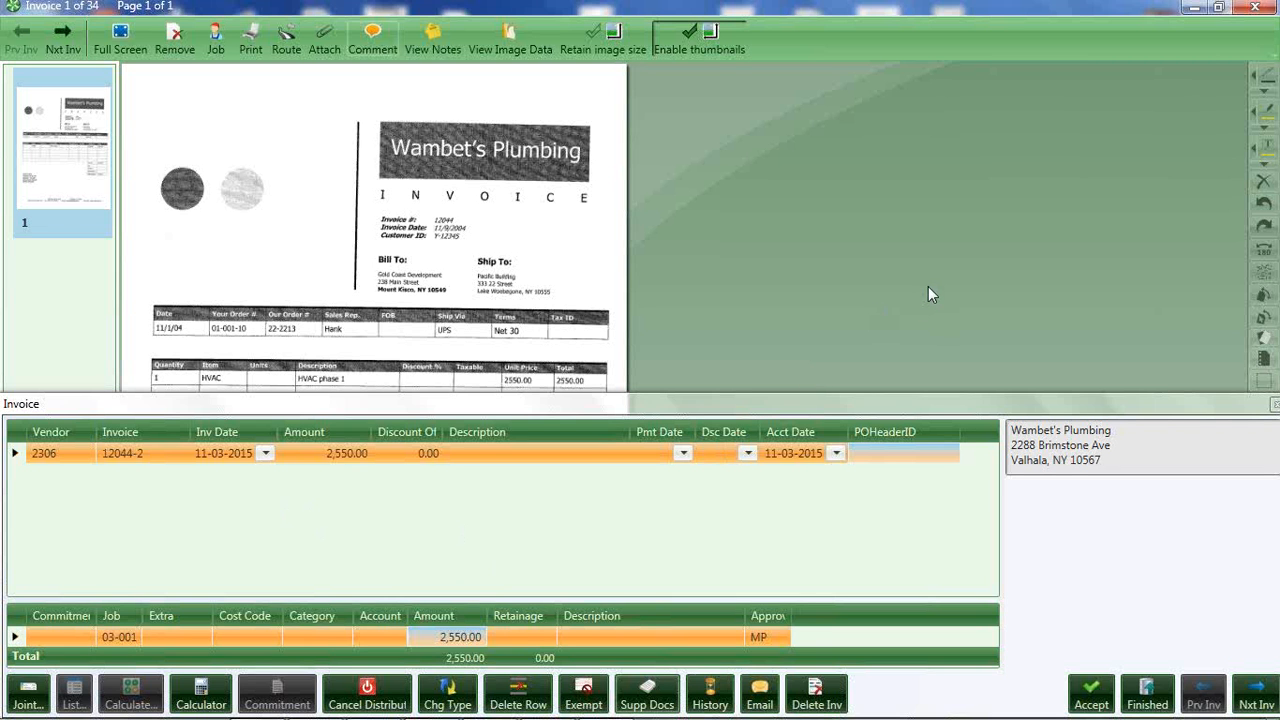
{"action": "left_click", "coordinate": [1256, 8]}
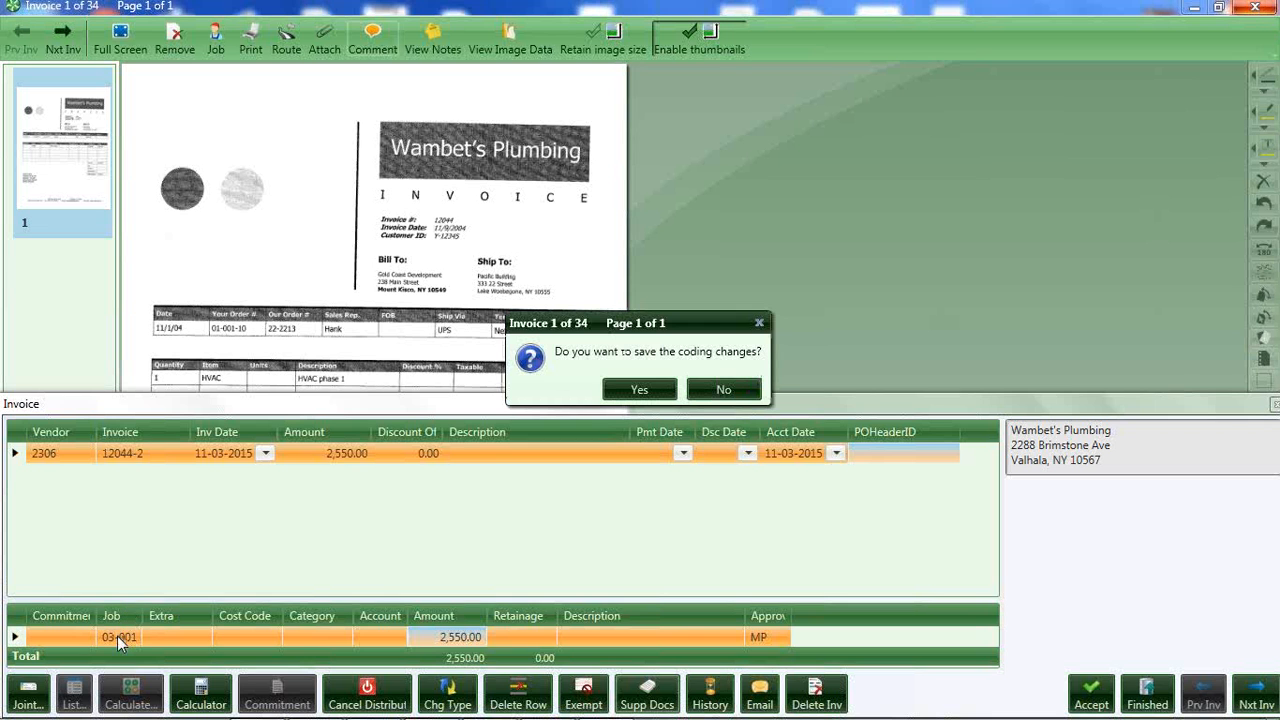
{"action": "left_click", "coordinate": [711, 389]}
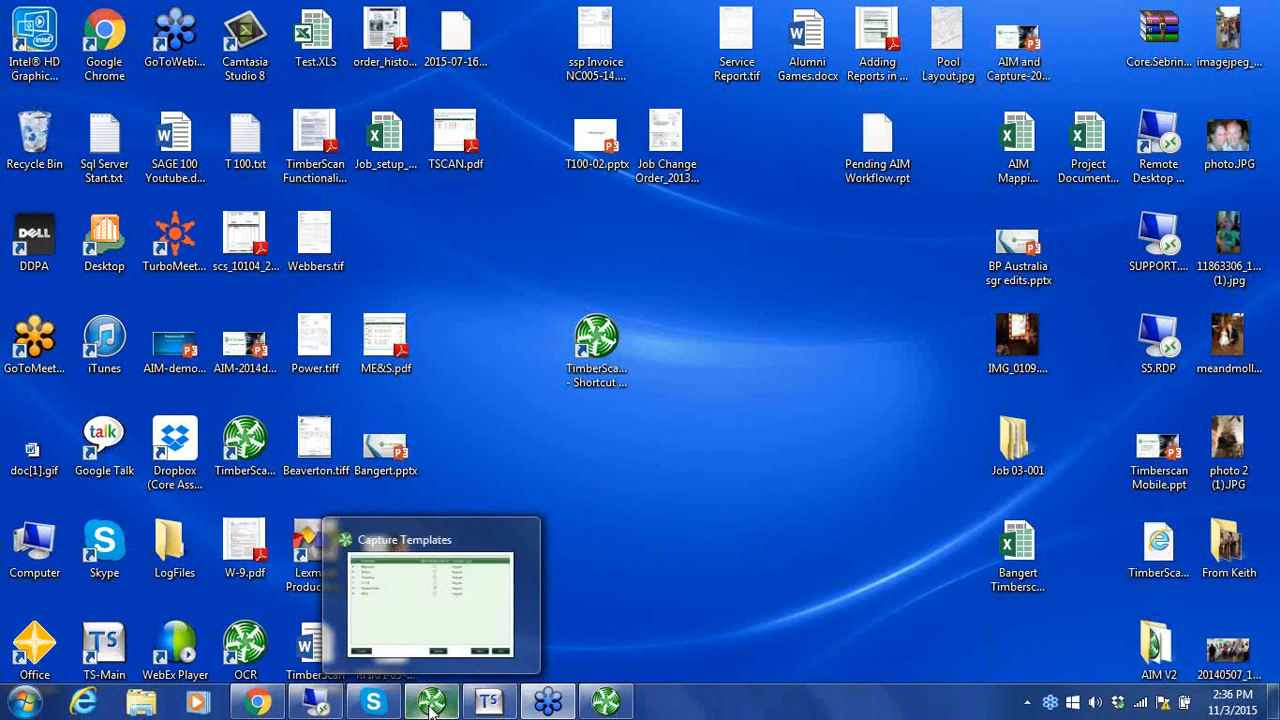
Switch to the Capture Templates window, open the Beaverton template, and maximize its editor.
{"action": "left_click", "coordinate": [432, 706]}
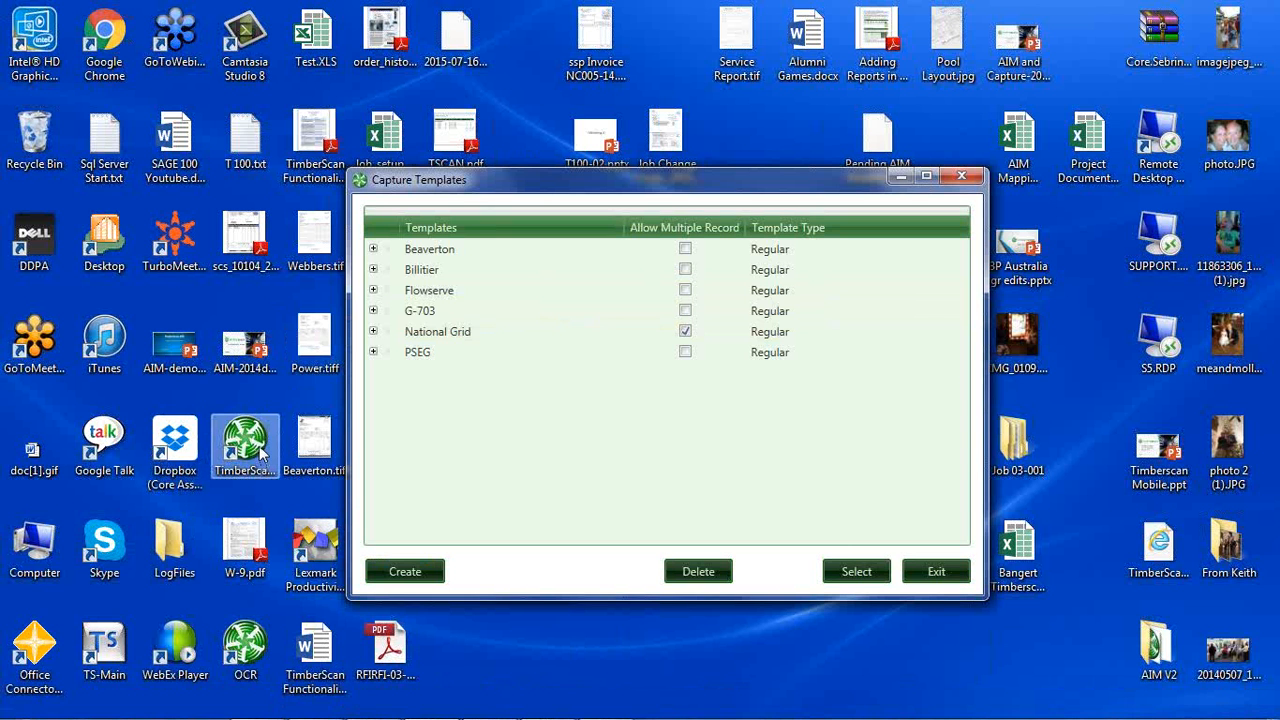
{"action": "left_click", "coordinate": [477, 360]}
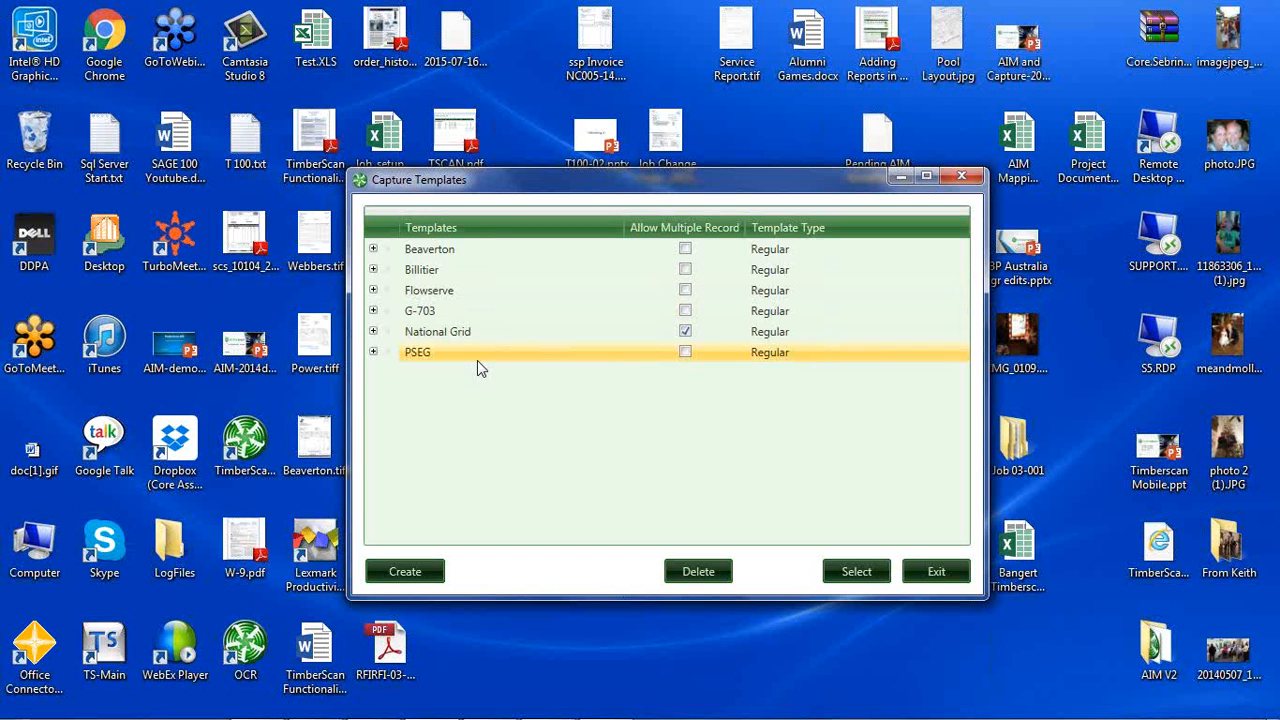
{"action": "left_click", "coordinate": [438, 253]}
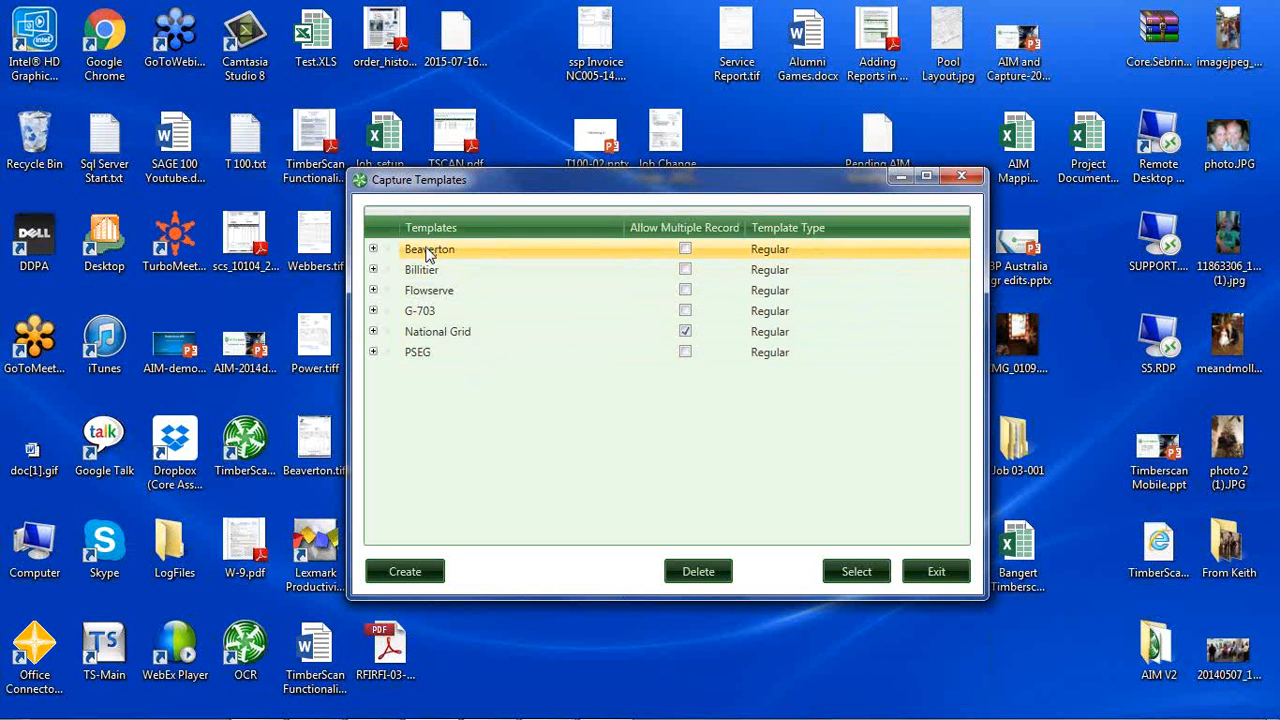
{"action": "left_click", "coordinate": [429, 254]}
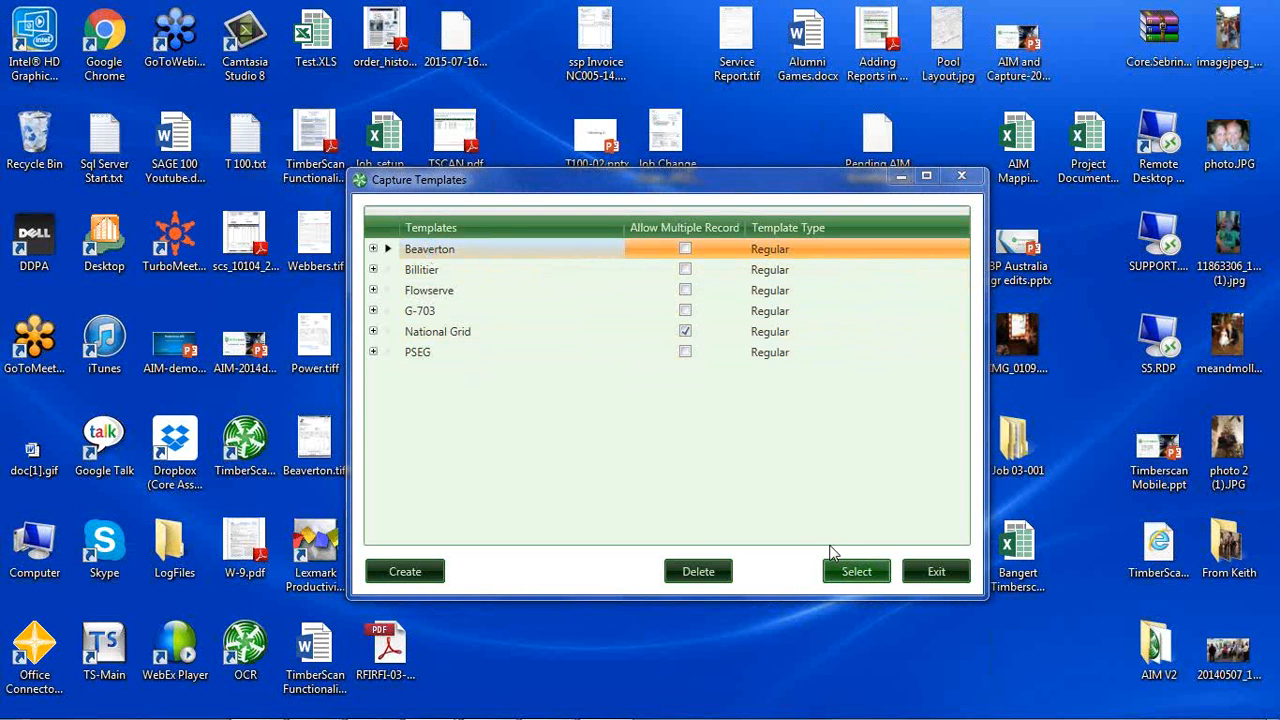
{"action": "left_click", "coordinate": [830, 556]}
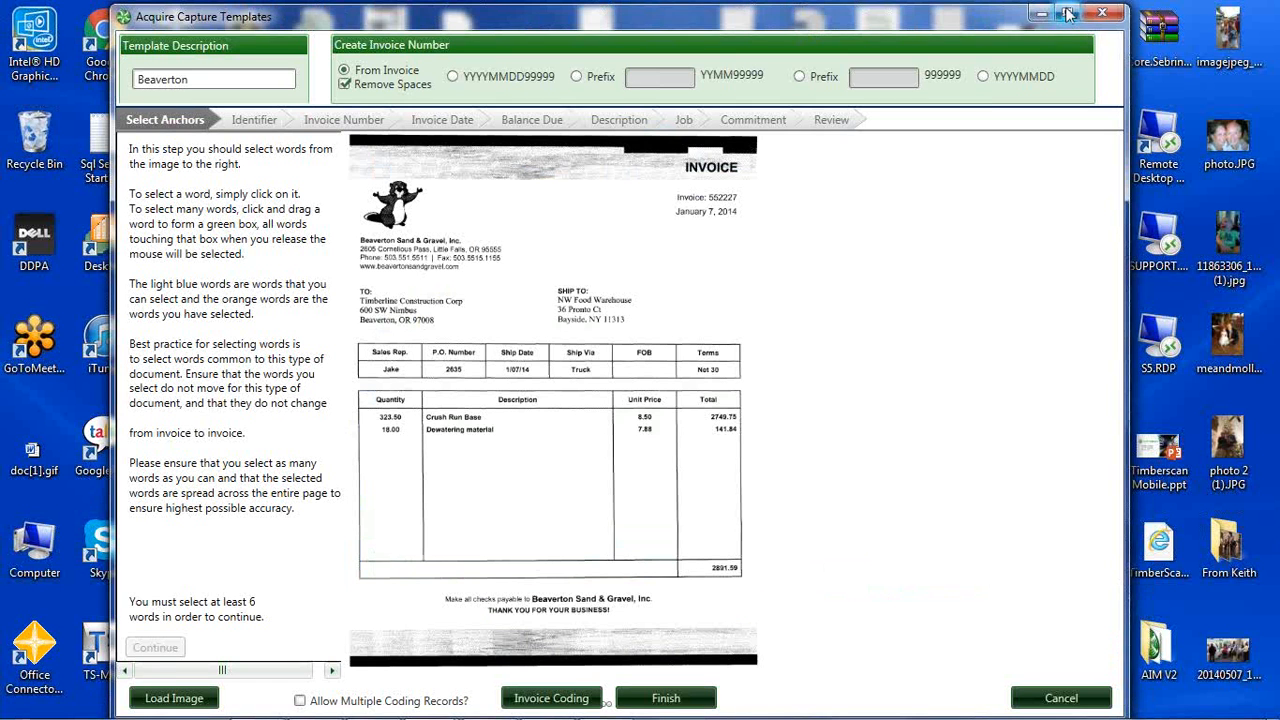
{"action": "left_click", "coordinate": [1067, 13]}
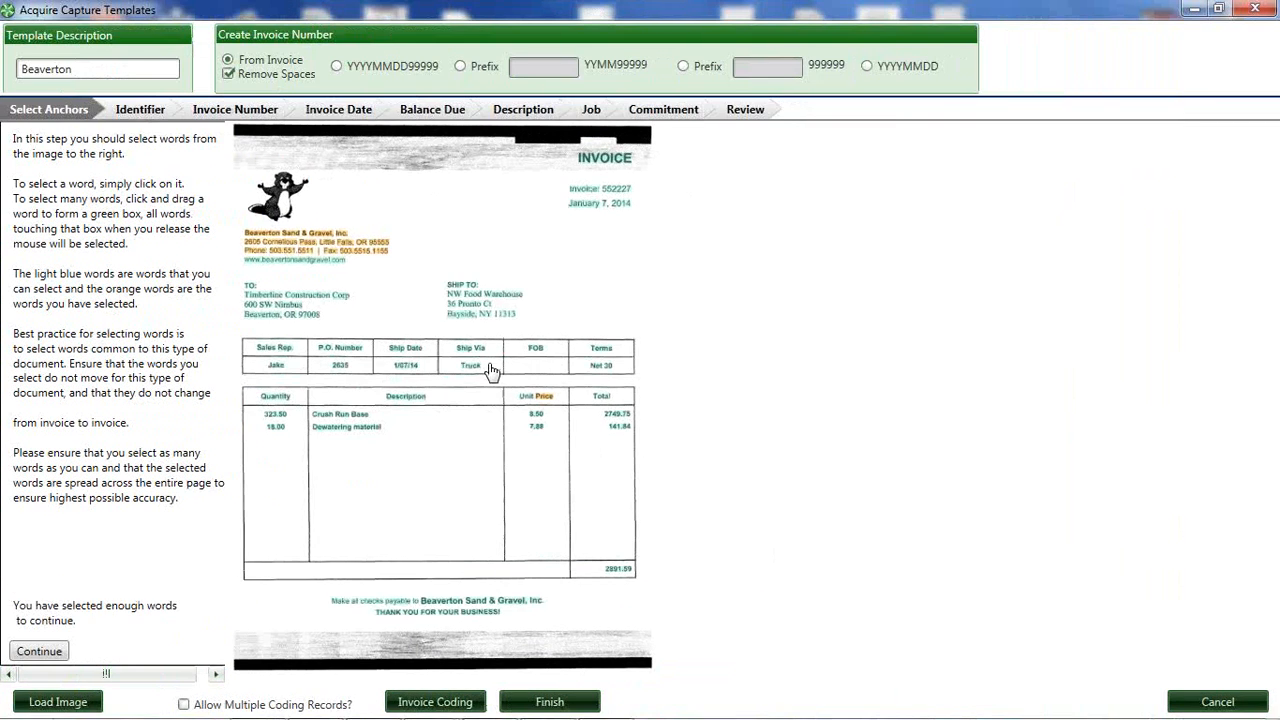
Go to the template's Invoice Number stage and reposition the capture box so it covers only the number following "Invoice:".
{"action": "scroll", "coordinate": [488, 374], "scroll_direction": "up", "scroll_amount": 5}
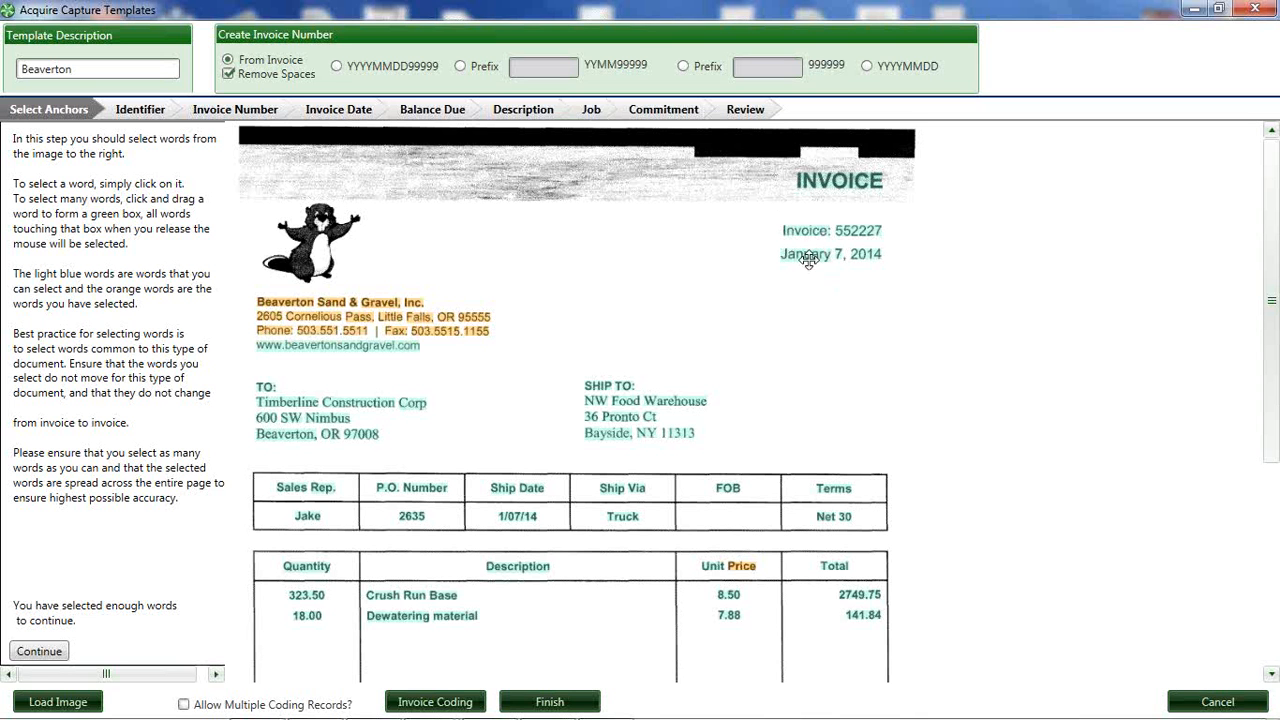
{"action": "left_click", "coordinate": [237, 110]}
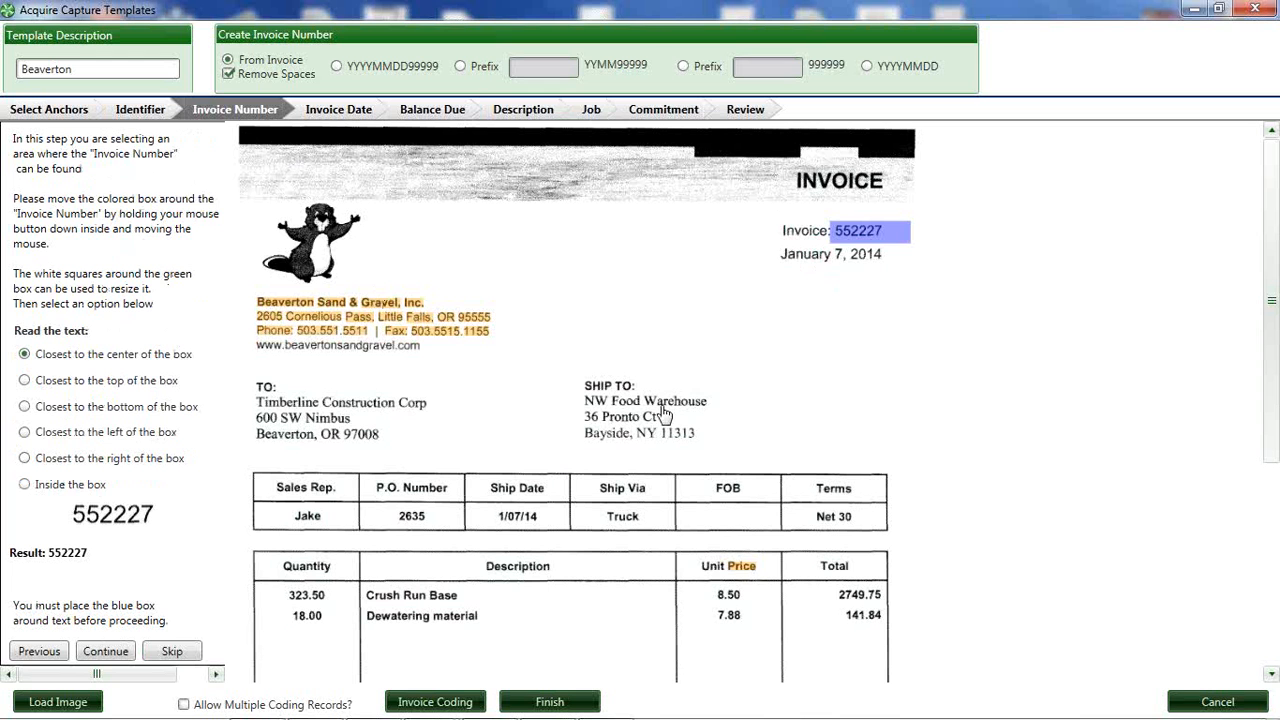
{"action": "left_click", "coordinate": [856, 230]}
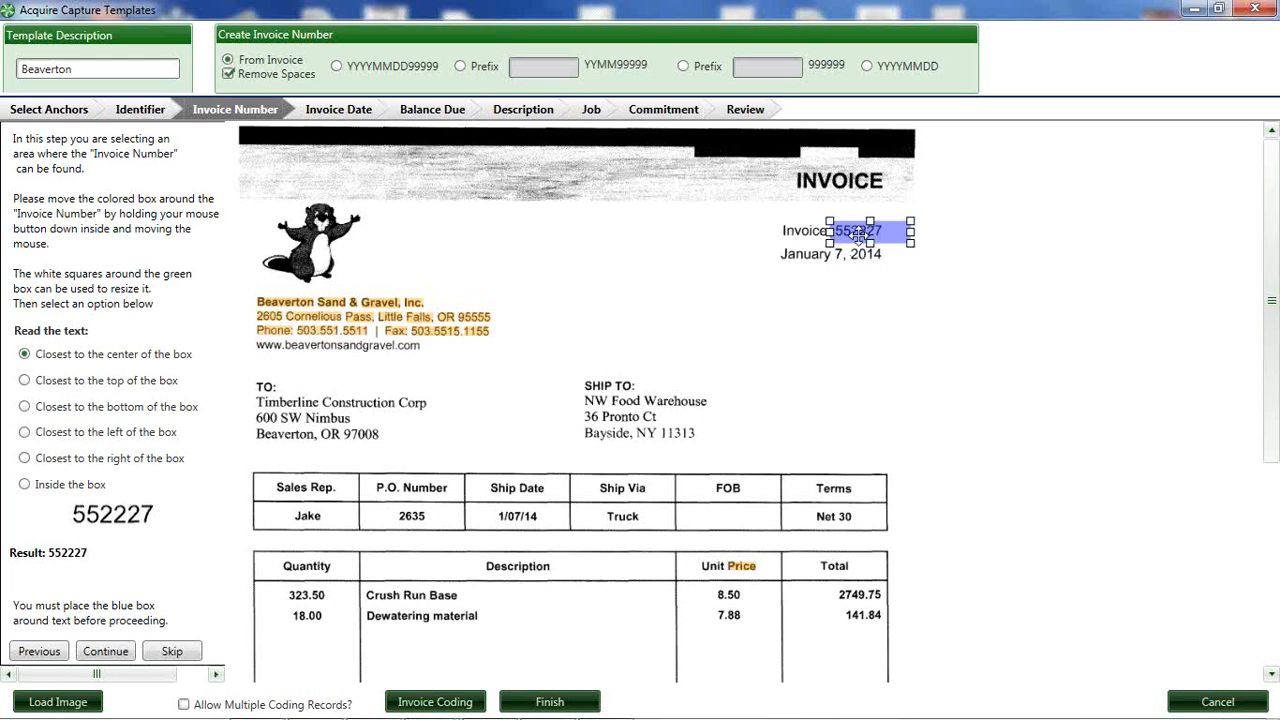
{"action": "mouse_move", "coordinate": [856, 233]}
{"action": "left_mouse_down"}
{"action": "mouse_move", "coordinate": [537, 396]}
{"action": "mouse_move", "coordinate": [697, 342]}
{"action": "mouse_move", "coordinate": [853, 233]}
{"action": "left_mouse_up"}
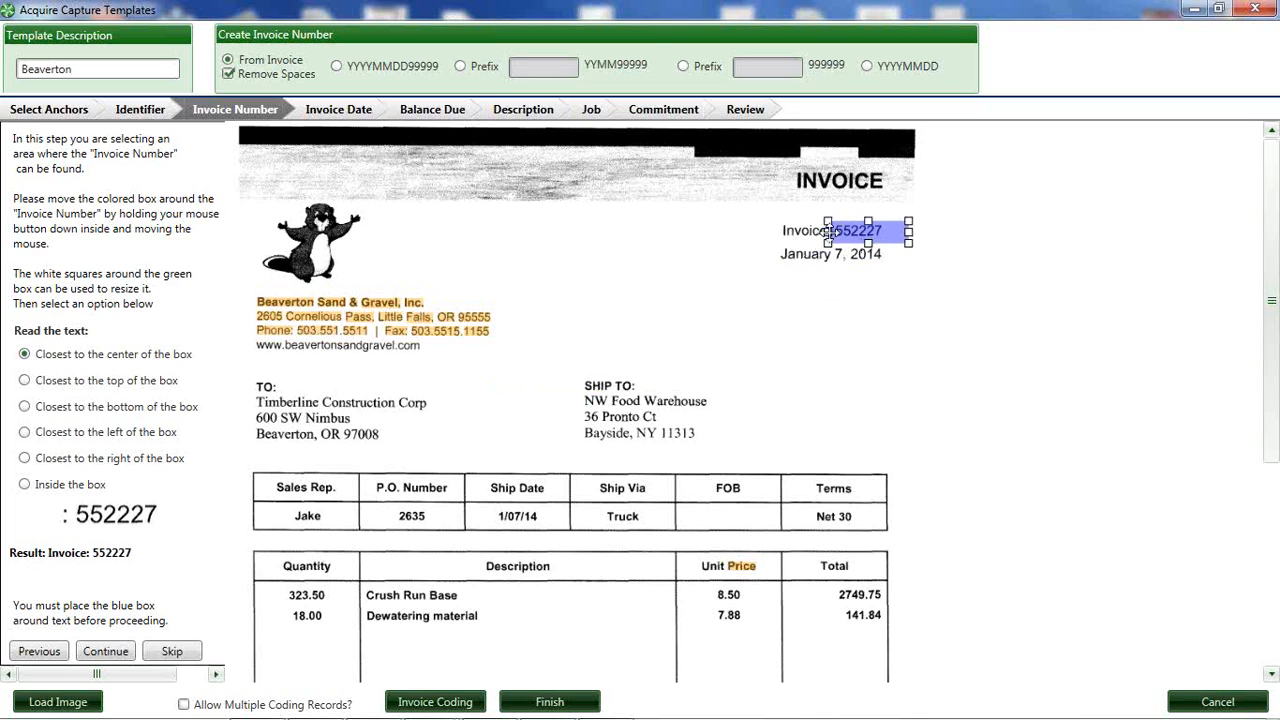
{"action": "left_click_drag", "start_coordinate": [858, 229], "coordinate": [866, 230]}
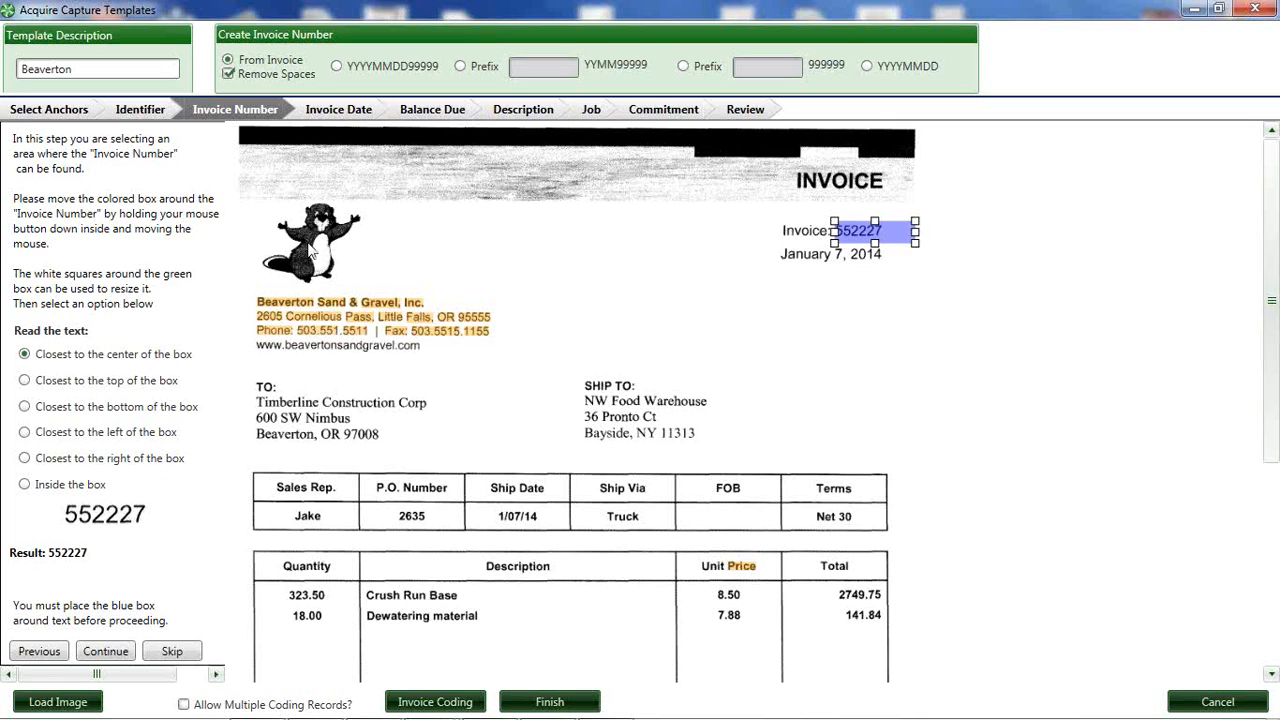
Review the capture areas of the template's Invoice Date, Balance Due and Description stages.
{"action": "left_click", "coordinate": [341, 109]}
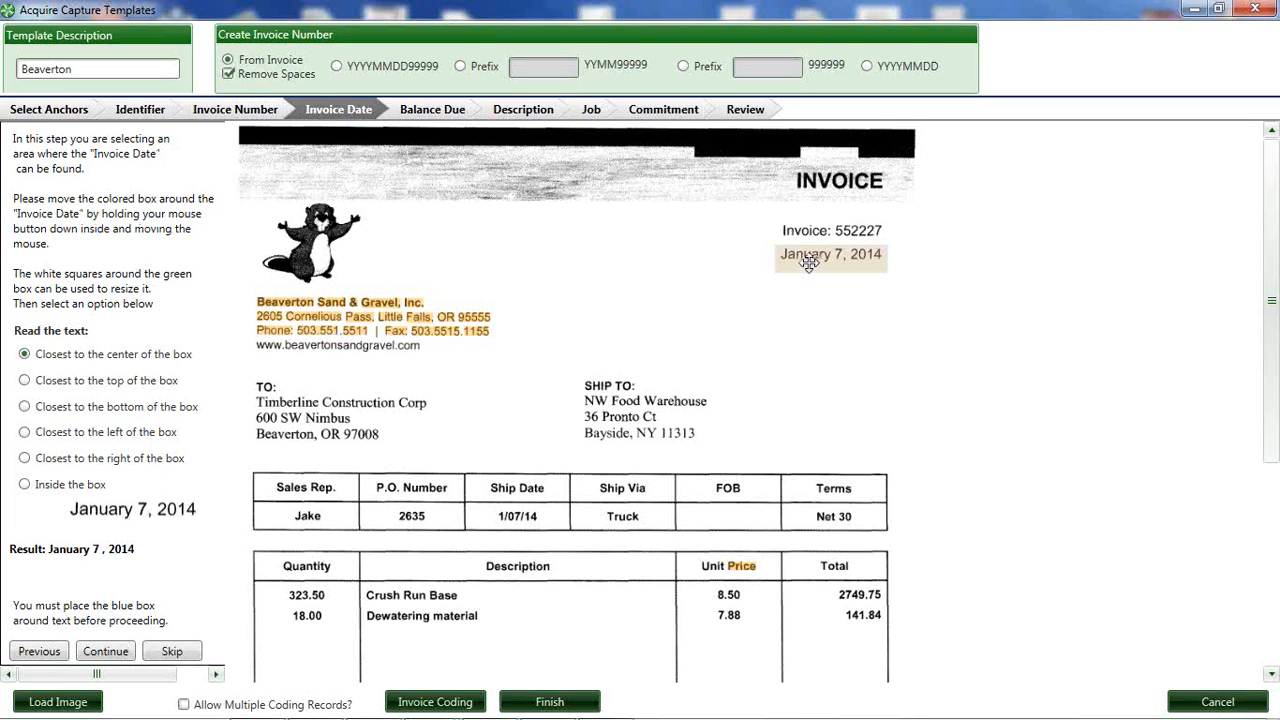
{"action": "left_click", "coordinate": [425, 110]}
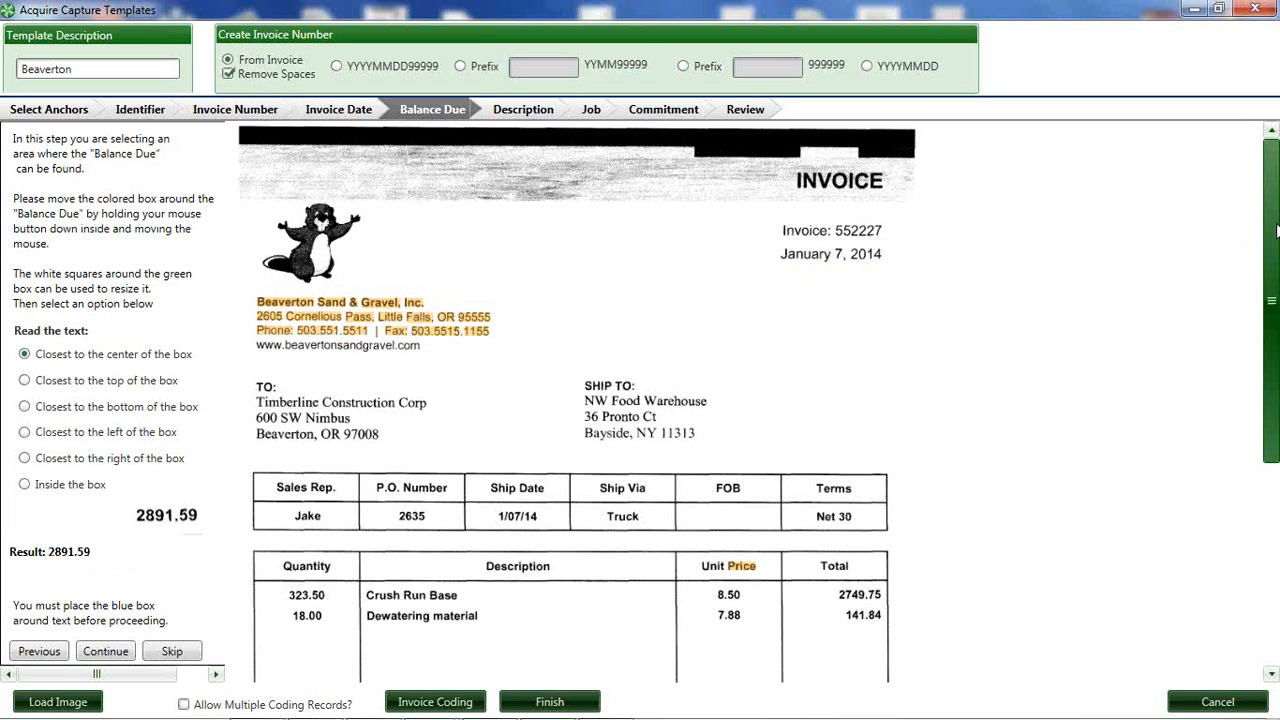
{"action": "mouse_move", "coordinate": [1274, 220]}
{"action": "left_mouse_down"}
{"action": "mouse_move", "coordinate": [1274, 393]}
{"action": "mouse_move", "coordinate": [1268, 208]}
{"action": "left_mouse_up"}
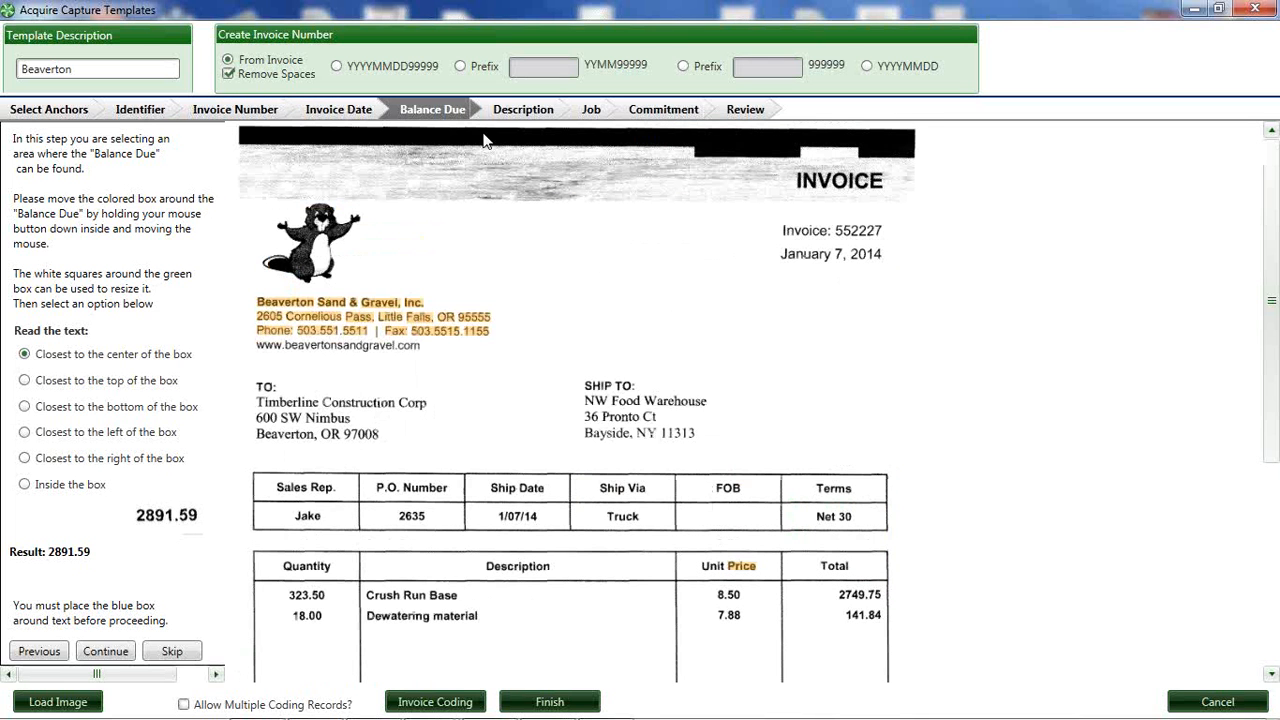
{"action": "left_click", "coordinate": [517, 112]}
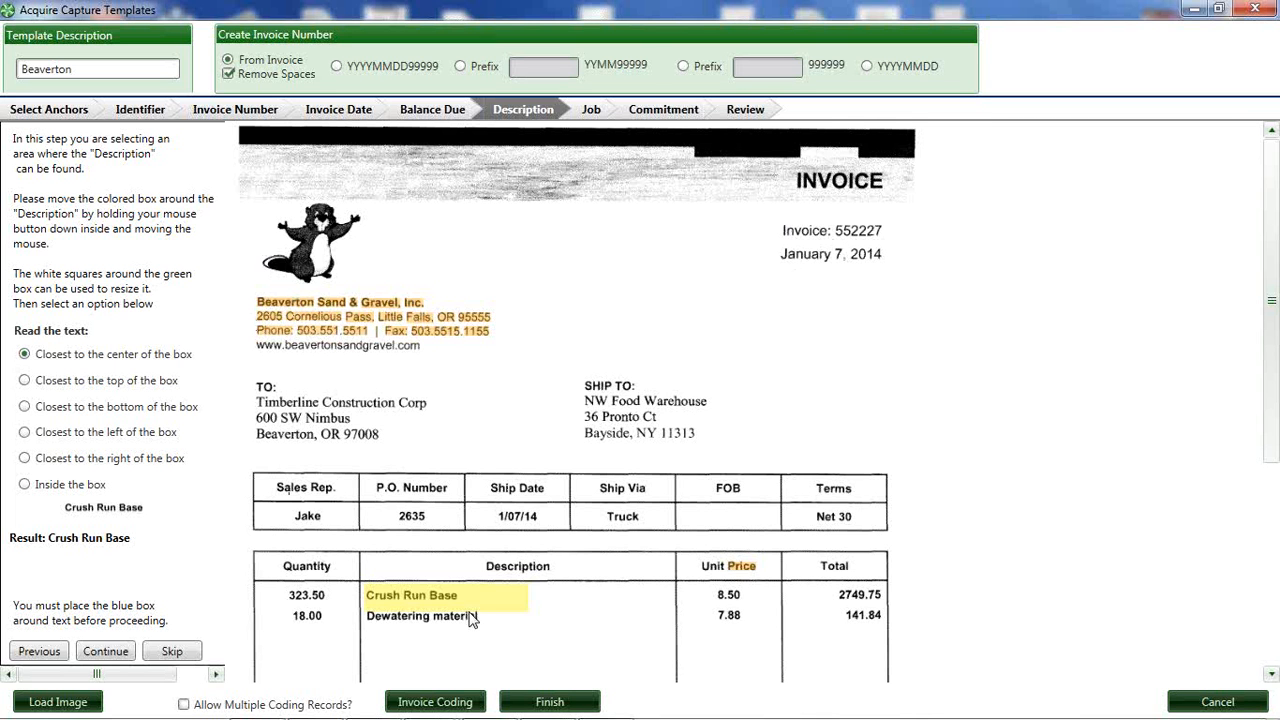
Review the Beaverton template's invoice coding data, and close both the coding data and the template editor without saving.
{"action": "left_click", "coordinate": [440, 702]}
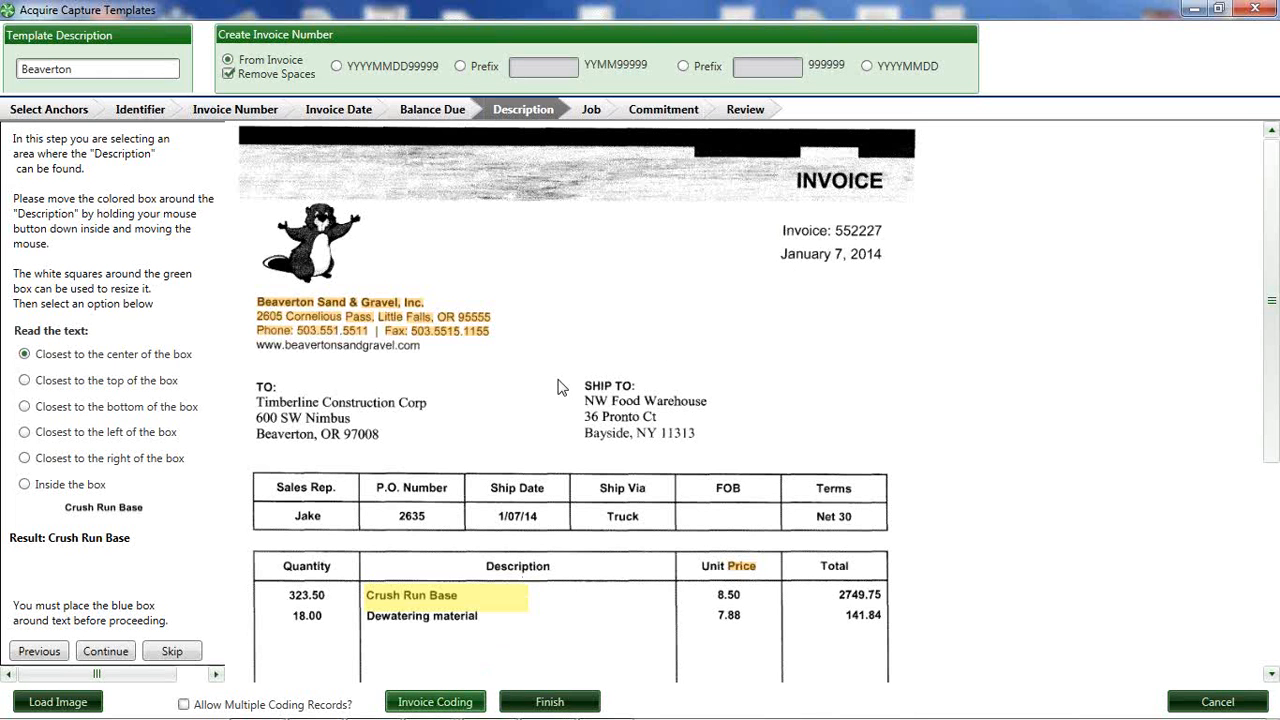
{"action": "left_click_drag", "start_coordinate": [252, 47], "coordinate": [695, 146]}
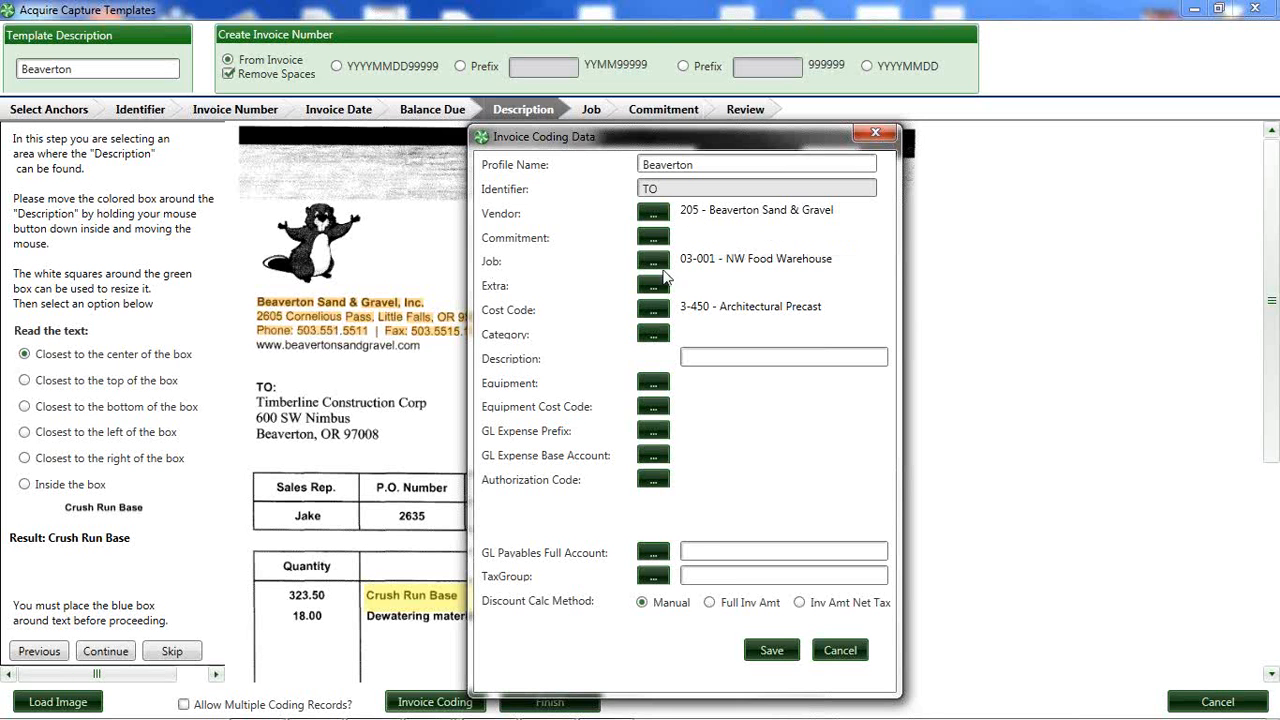
{"action": "left_click", "coordinate": [874, 133]}
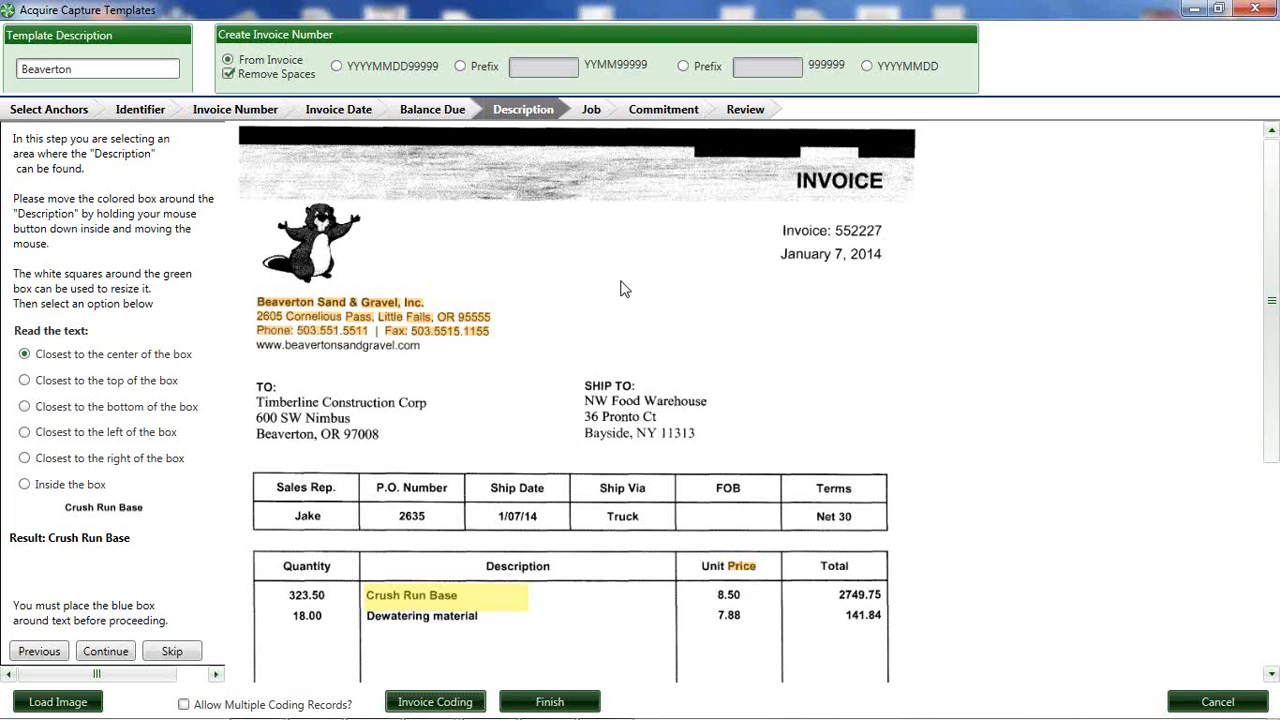
{"action": "left_click", "coordinate": [1256, 12]}
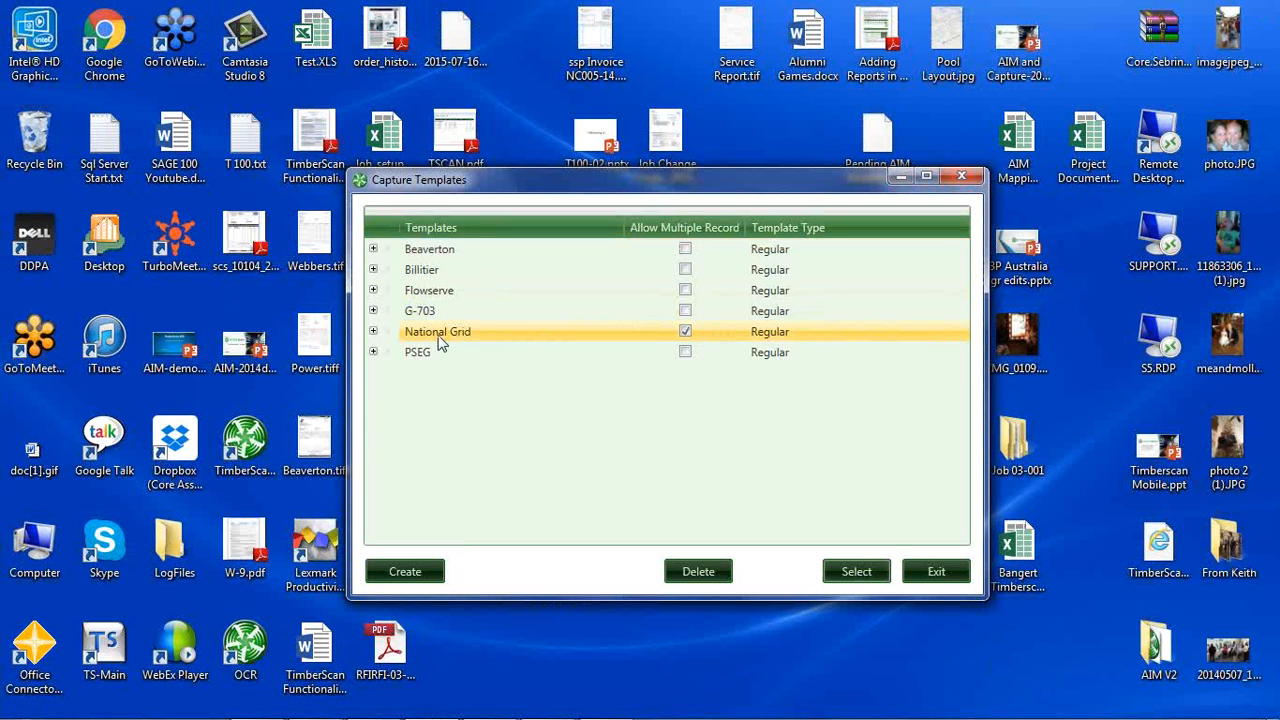
Expand the National Grid template to view its profiles, open the NAT GRID profile, and maximize its editor.
{"action": "left_click", "coordinate": [374, 333]}
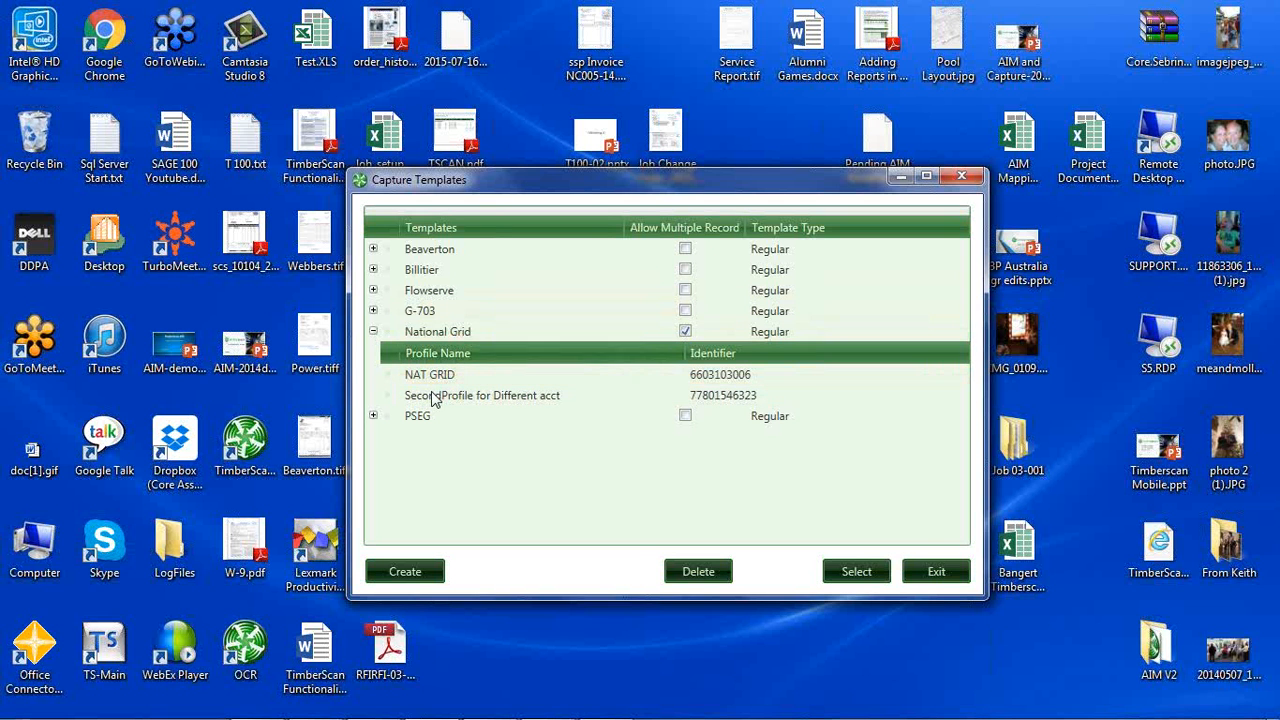
{"action": "left_click", "coordinate": [428, 375]}
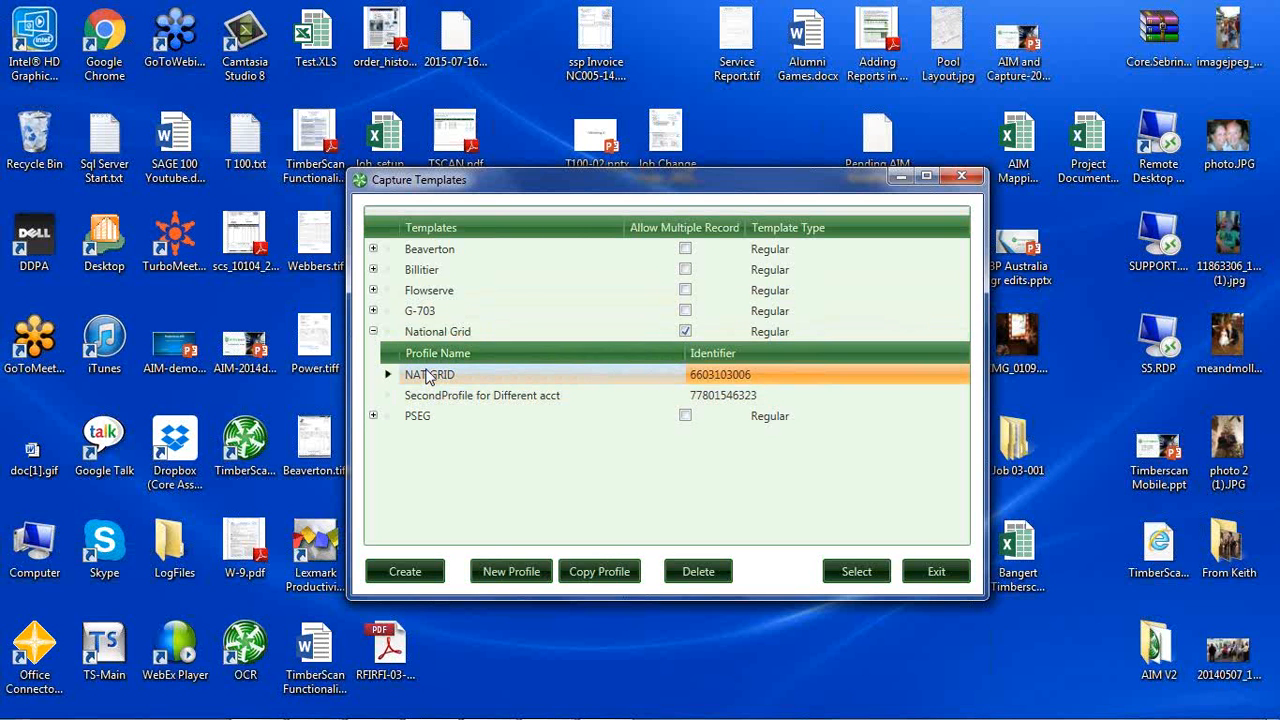
{"action": "left_click", "coordinate": [470, 397]}
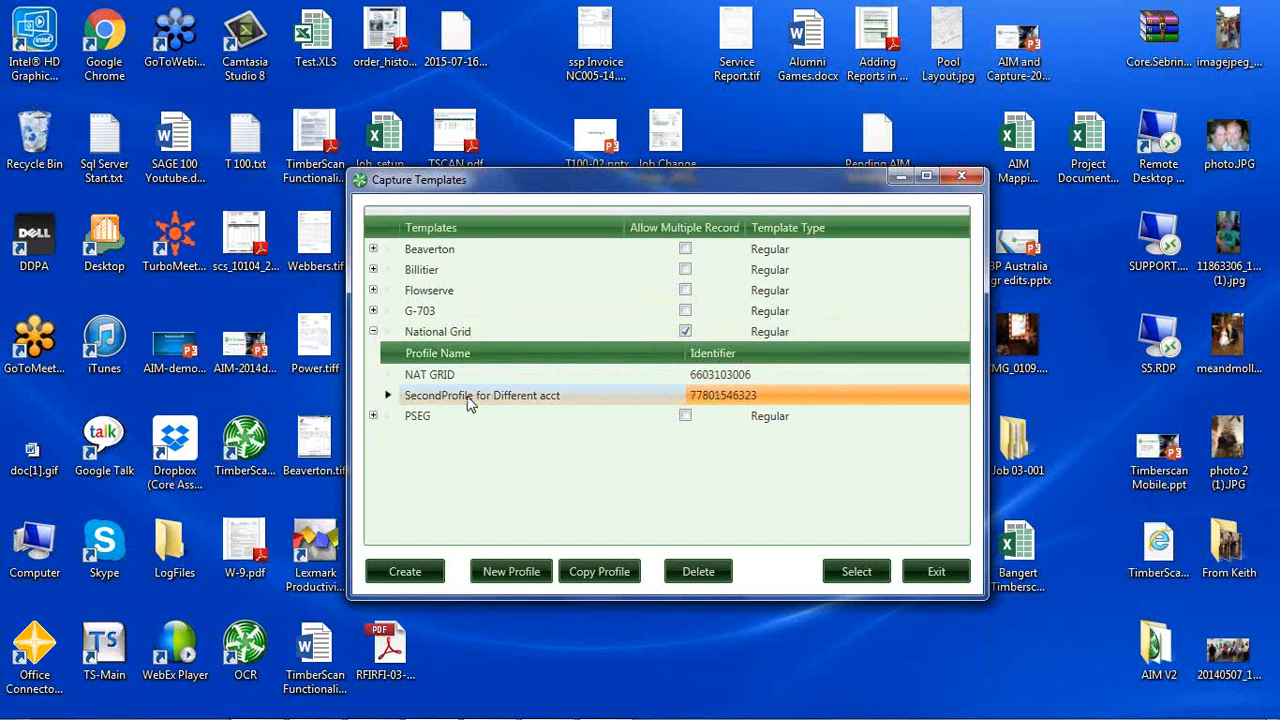
{"action": "left_click", "coordinate": [445, 375]}
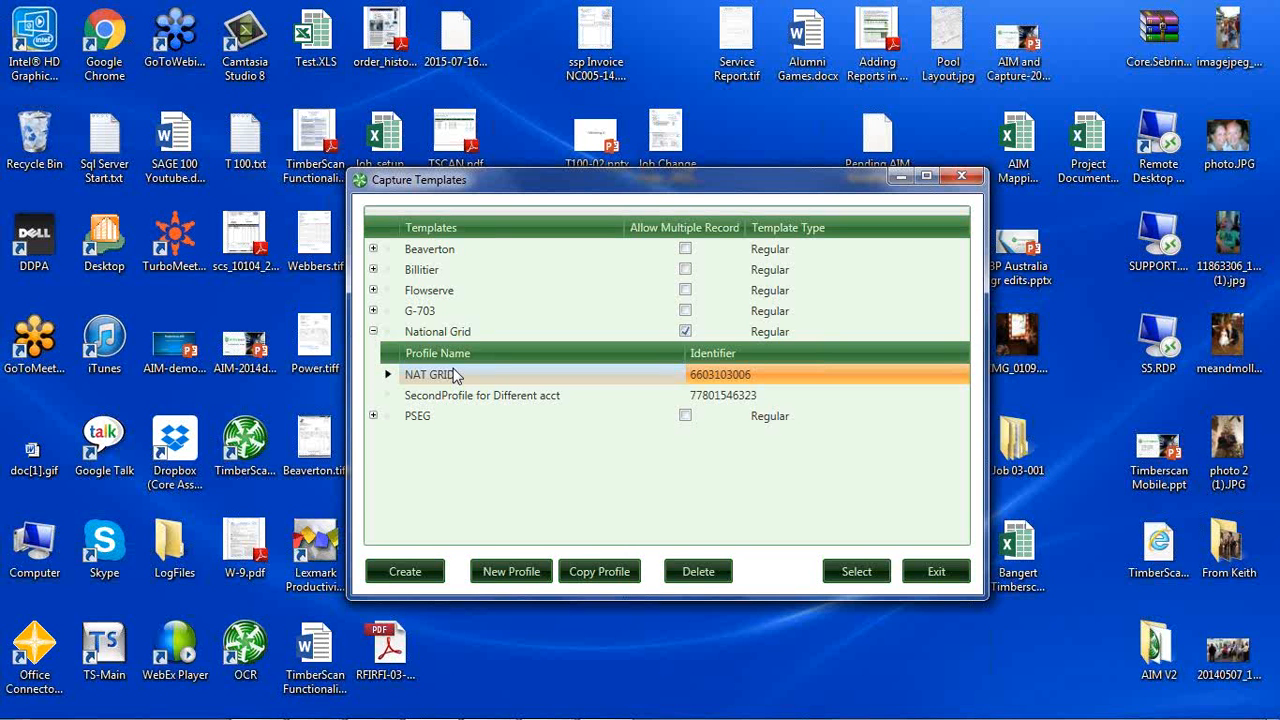
{"action": "left_click", "coordinate": [845, 571]}
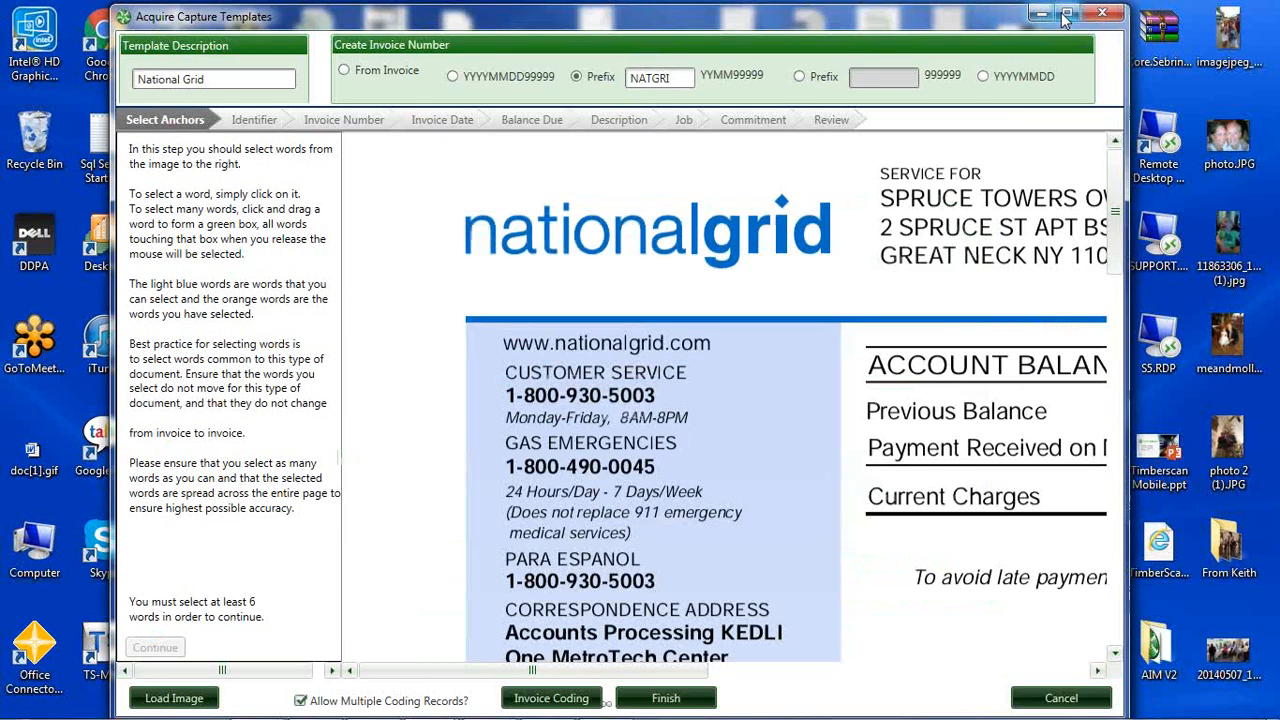
{"action": "left_click", "coordinate": [1066, 14]}
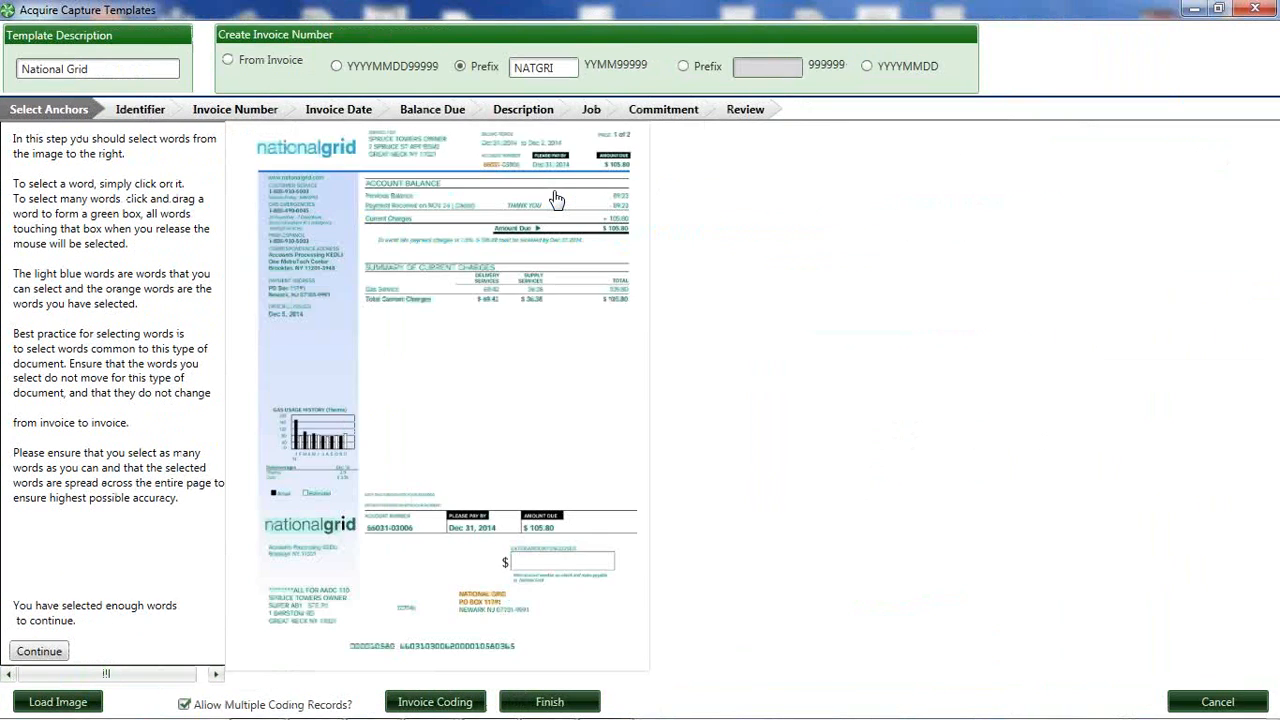
Review the NAT GRID profile's Identifier area and invoice coding data, and exit the capture templates without saving.
{"action": "left_click", "coordinate": [140, 111]}
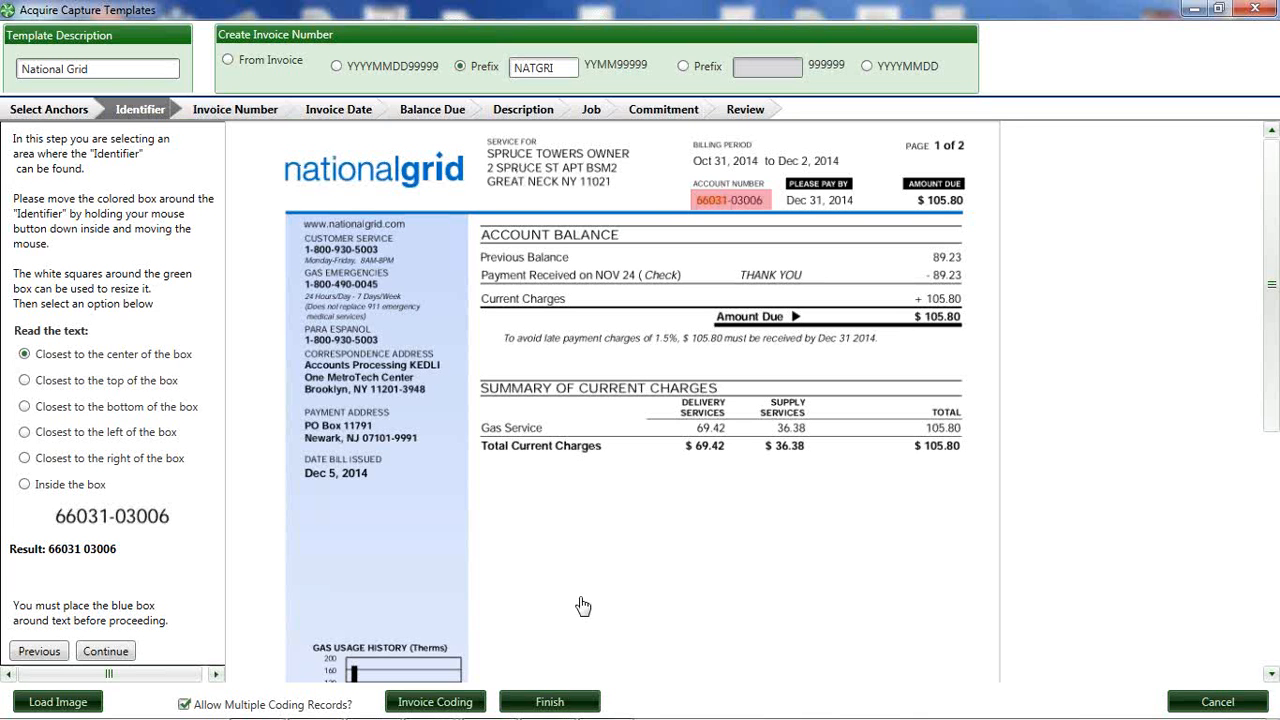
{"action": "left_click", "coordinate": [452, 703]}
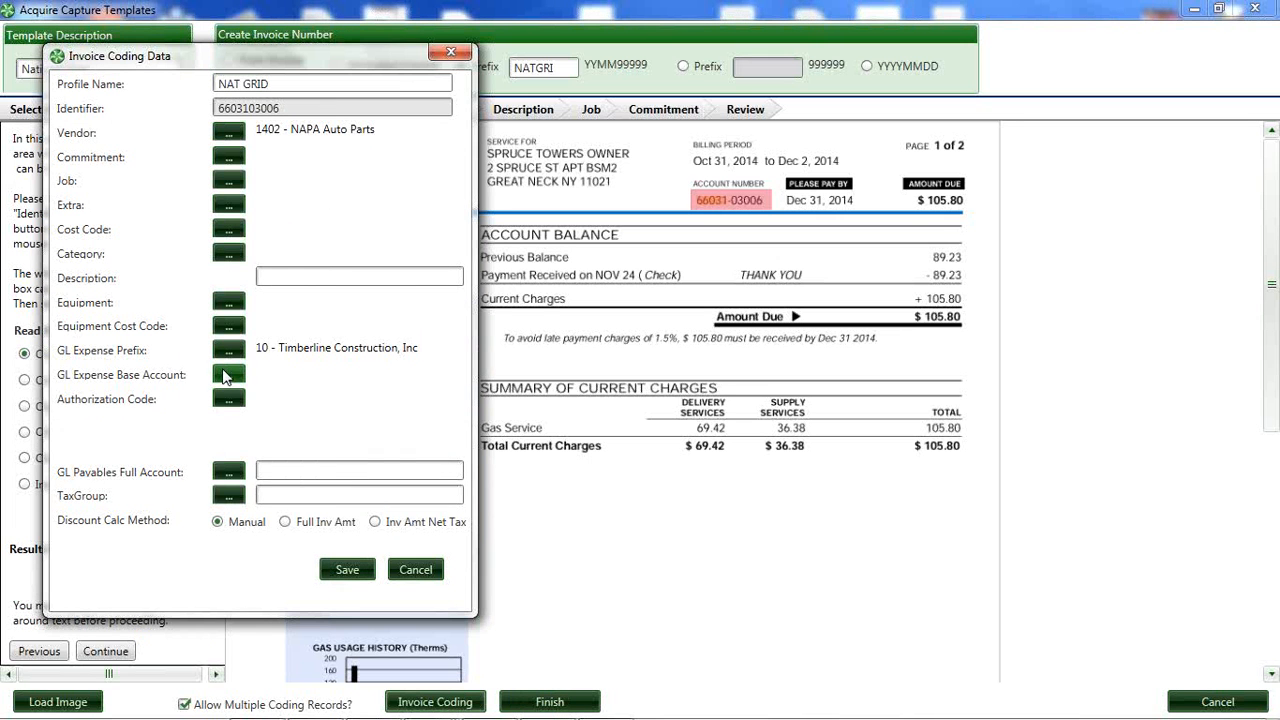
{"action": "left_click", "coordinate": [448, 56]}
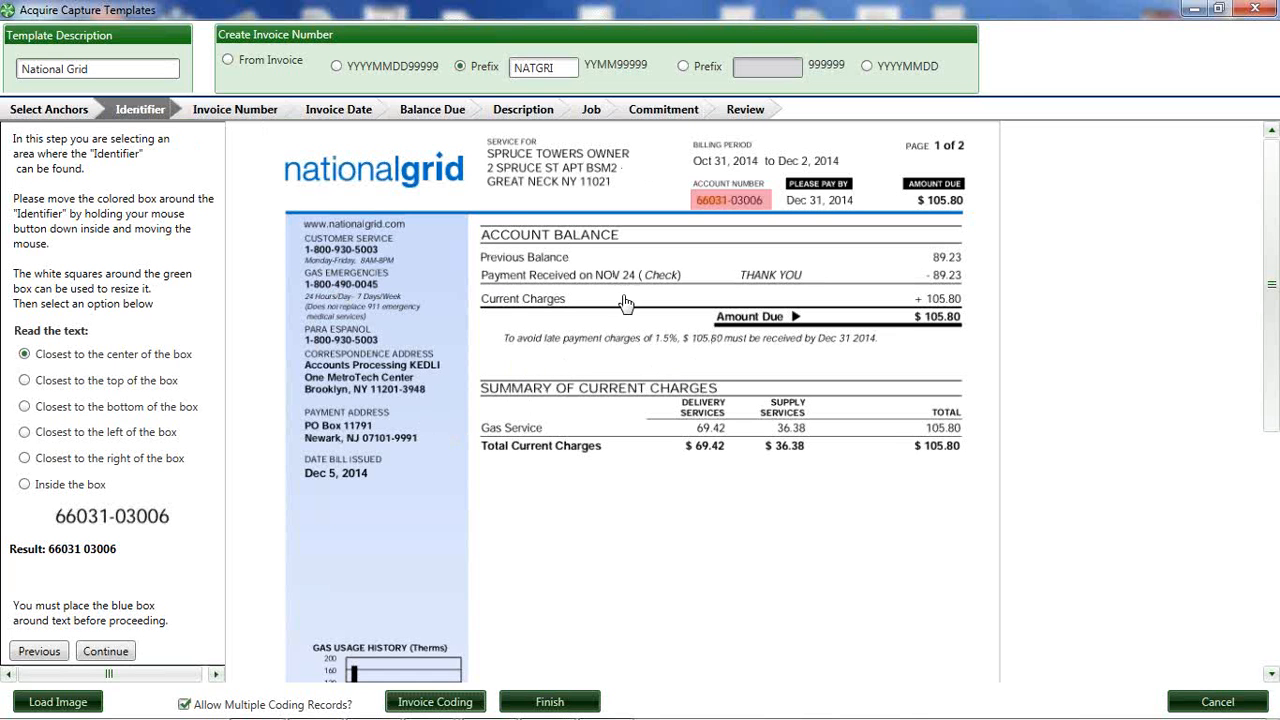
{"action": "left_click", "coordinate": [1256, 10]}
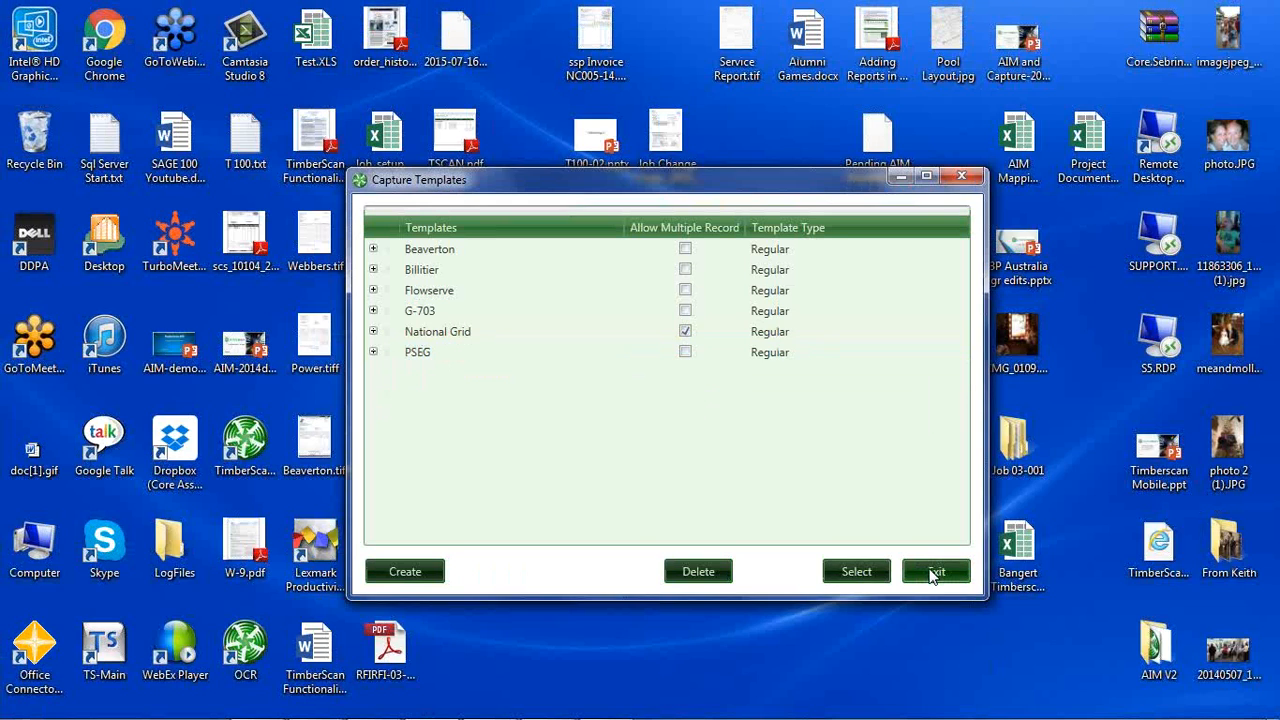
{"action": "left_click", "coordinate": [932, 571]}
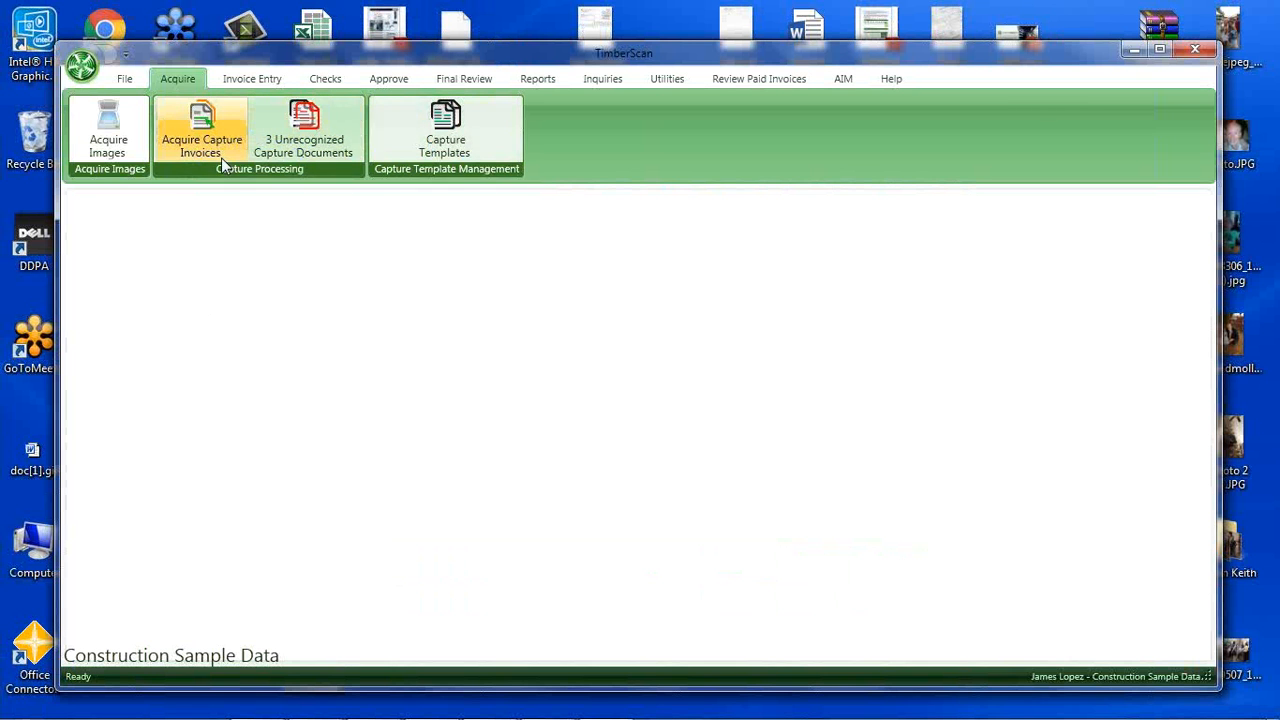
Open all primary invoices in the current folder for entry in a maximized window, and enlarge the National Grid invoice to examine its captured fields.
{"action": "left_click", "coordinate": [248, 80]}
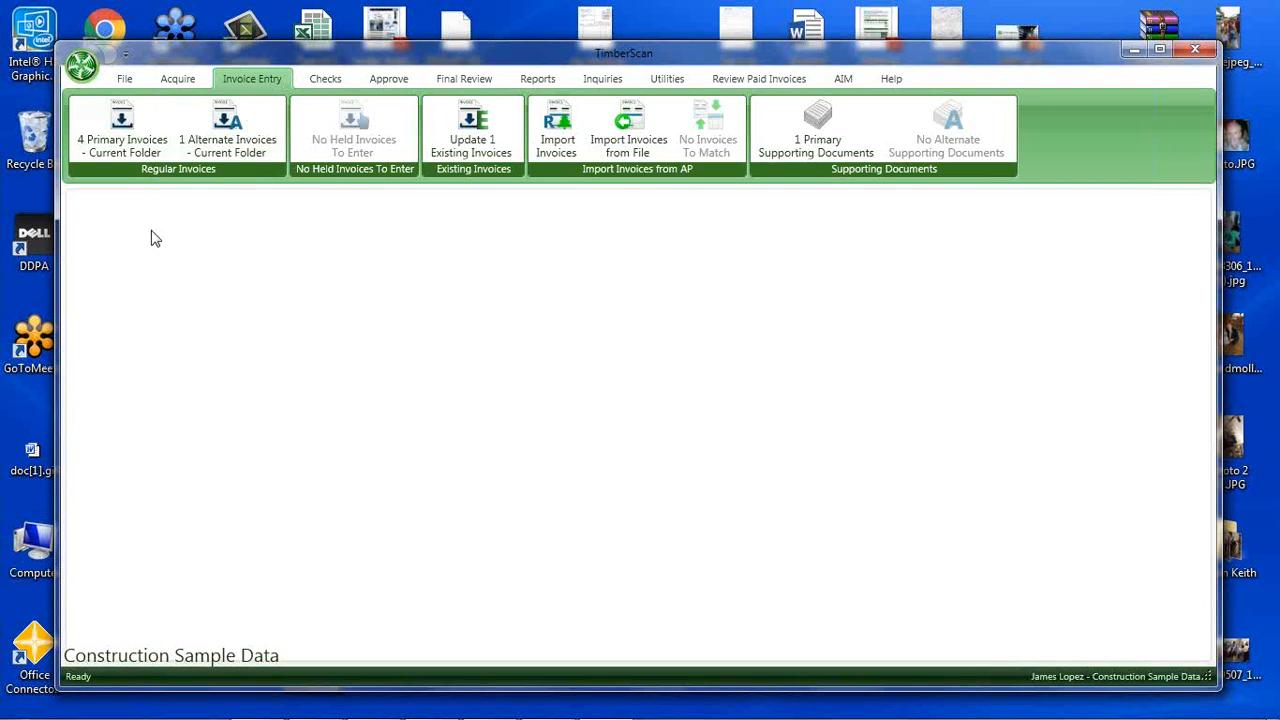
{"action": "left_click", "coordinate": [116, 138]}
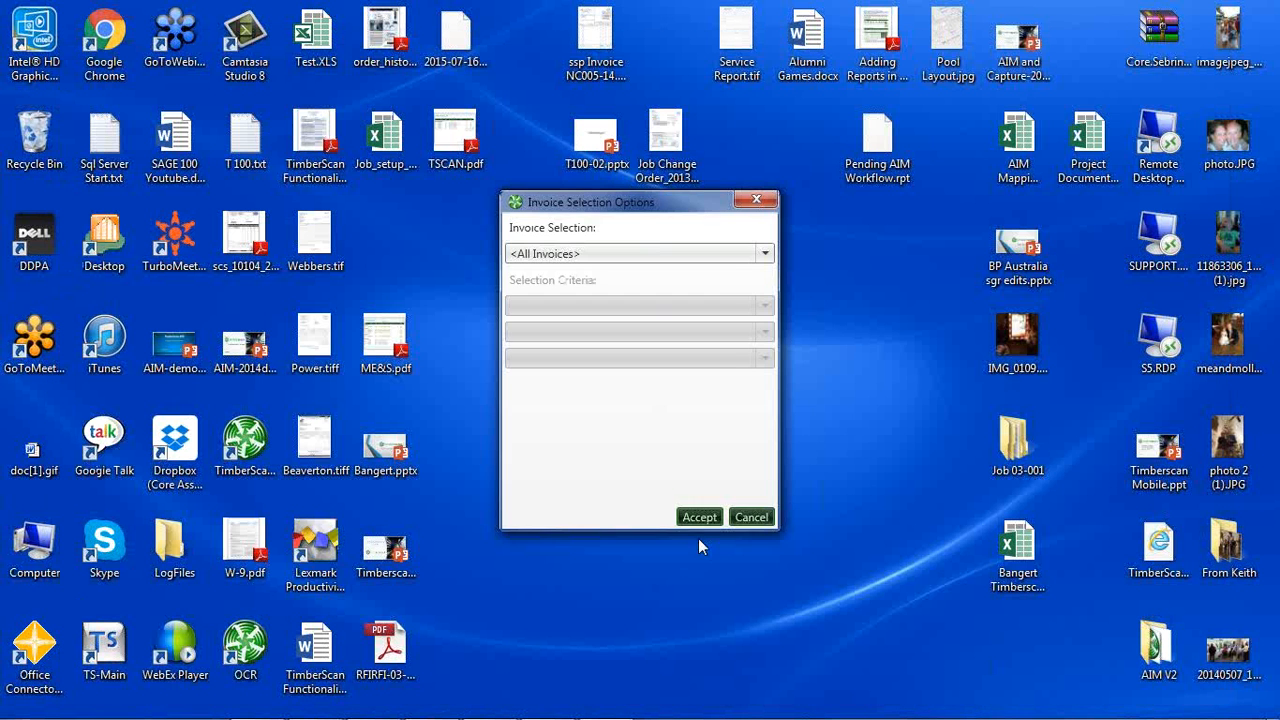
{"action": "left_click", "coordinate": [699, 518]}
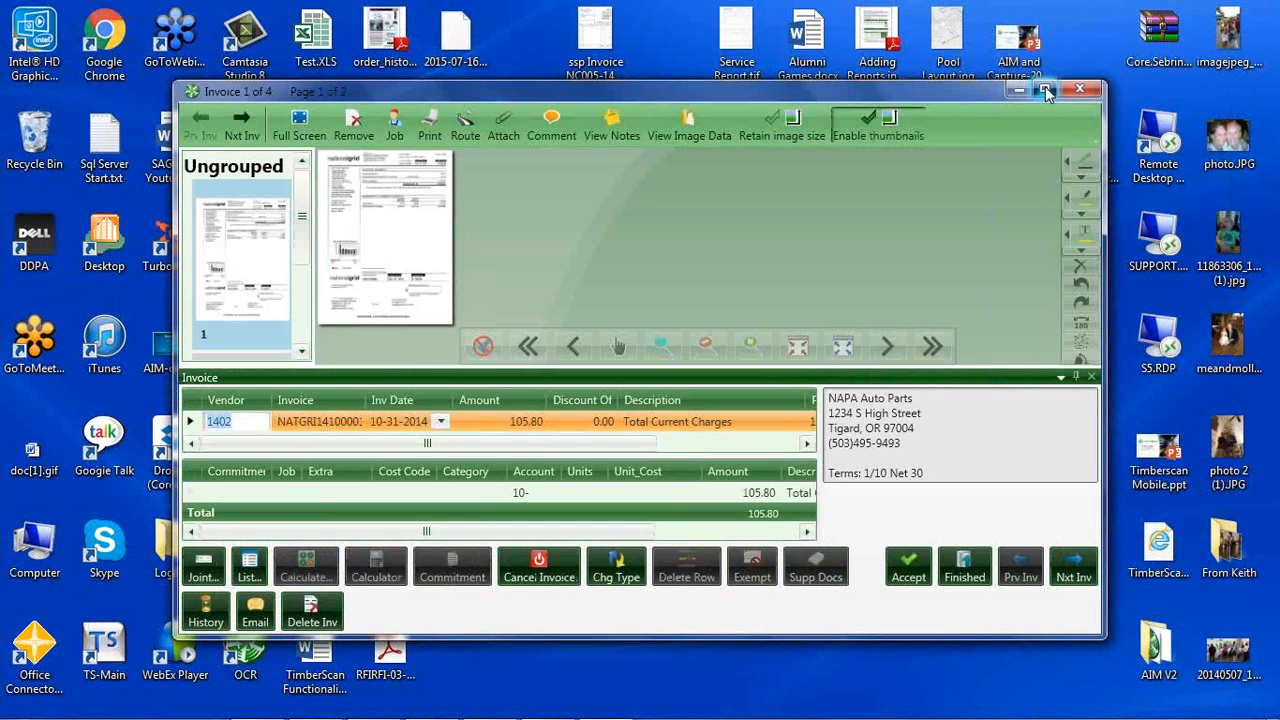
{"action": "left_click", "coordinate": [1046, 92]}
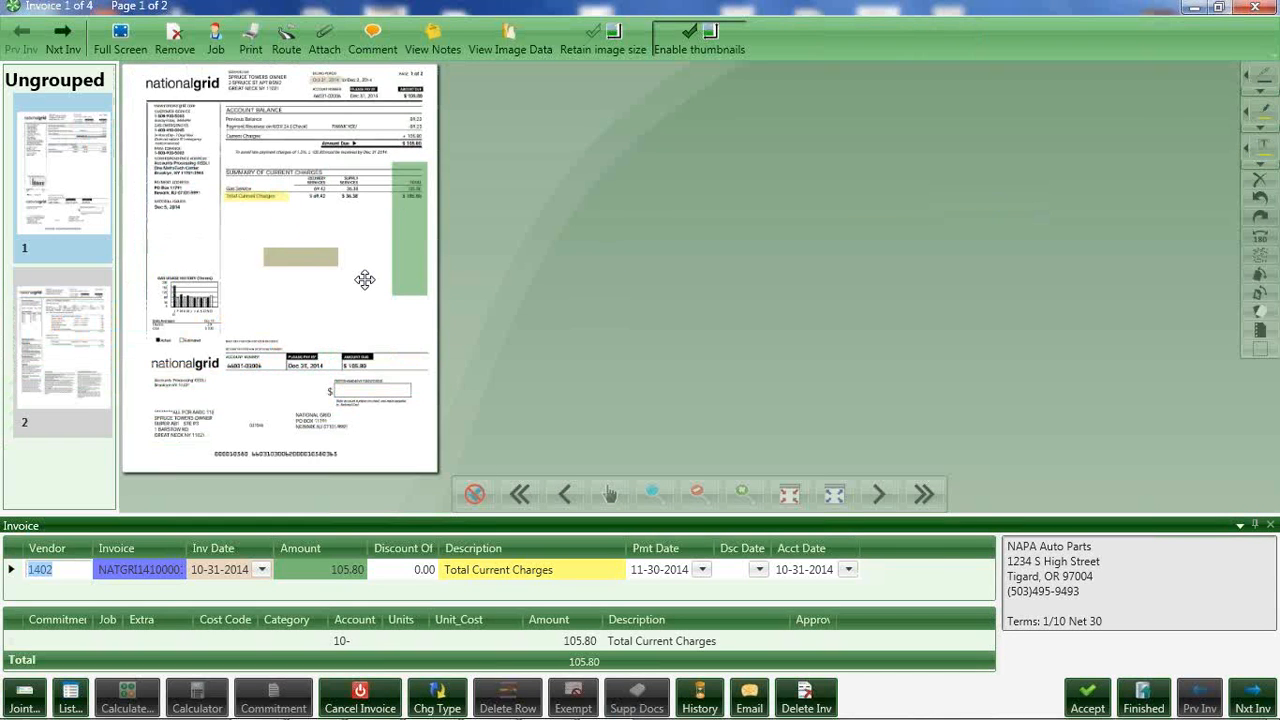
{"action": "scroll", "coordinate": [364, 279], "scroll_direction": "up", "scroll_amount": 2}
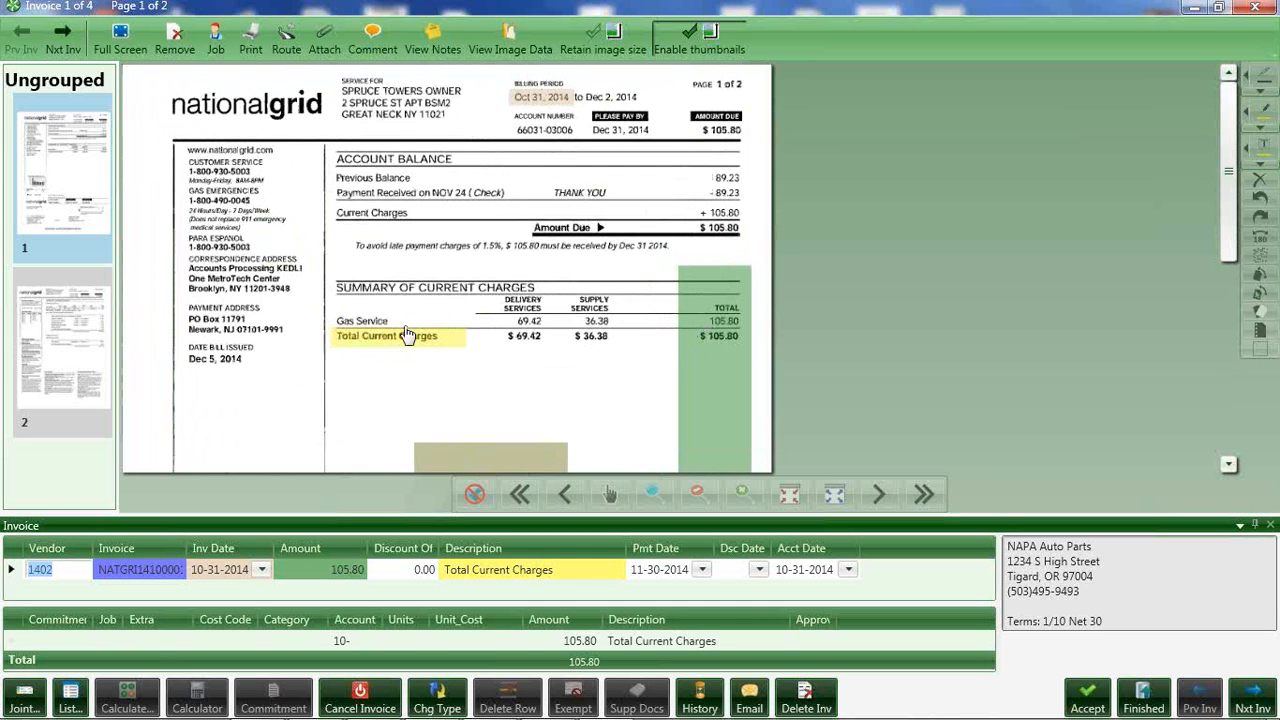
{"action": "scroll", "coordinate": [404, 330], "scroll_direction": "up", "scroll_amount": 1}
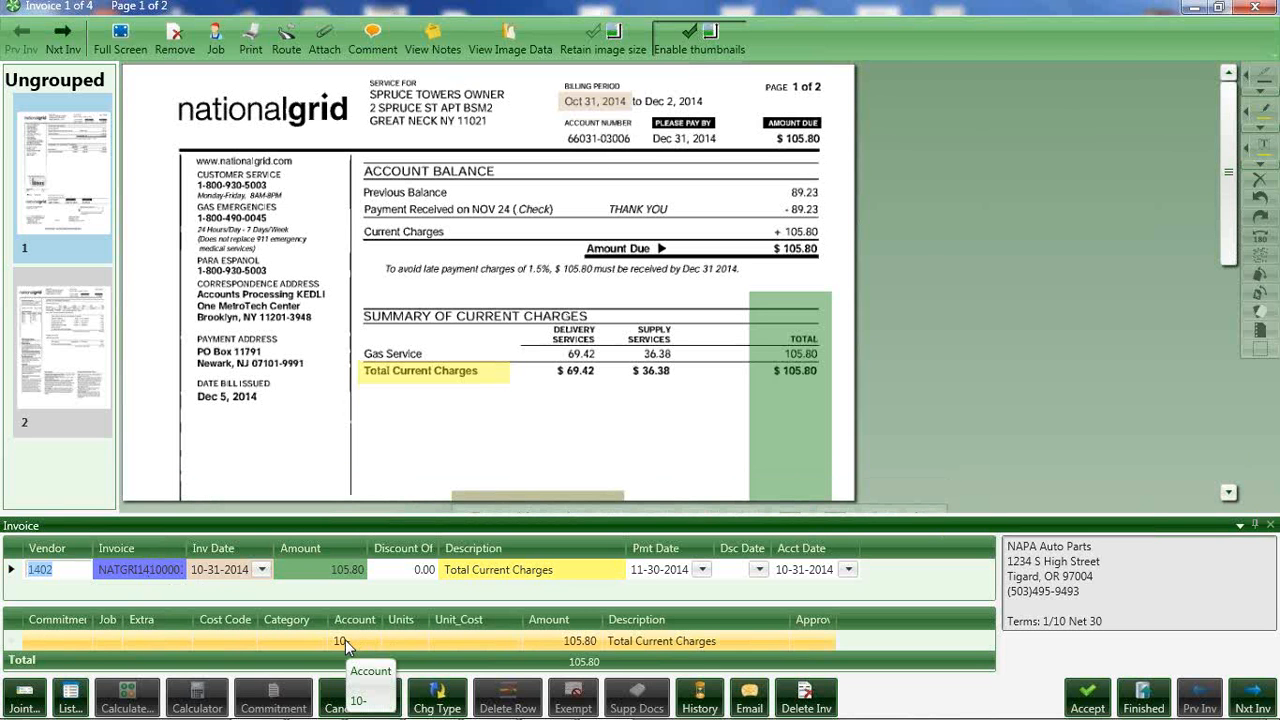
Advance to the Beaverton Sand & Gravel invoice, dismiss the vendor compliance warning, and enlarge the invoice image to examine its captured fields.
{"action": "left_click", "coordinate": [62, 44]}
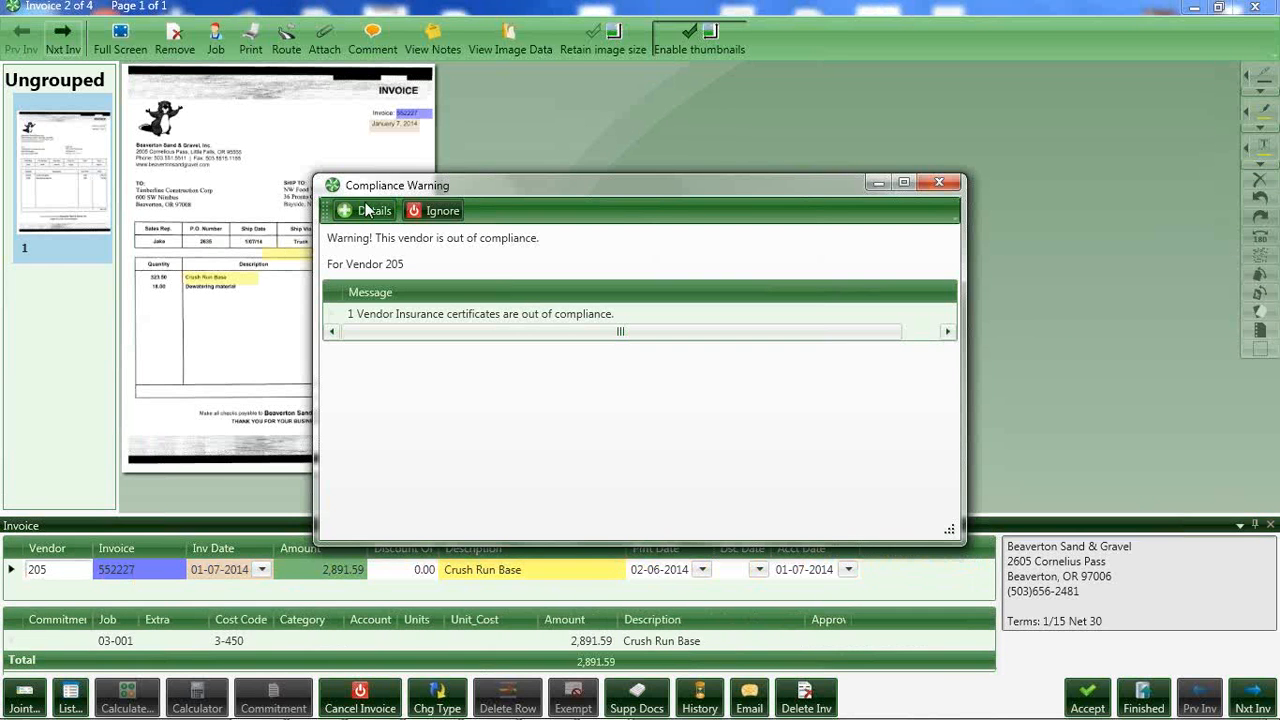
{"action": "left_click", "coordinate": [938, 183]}
{"action": "scroll", "coordinate": [150, 404], "scroll_direction": "up", "scroll_amount": 6}
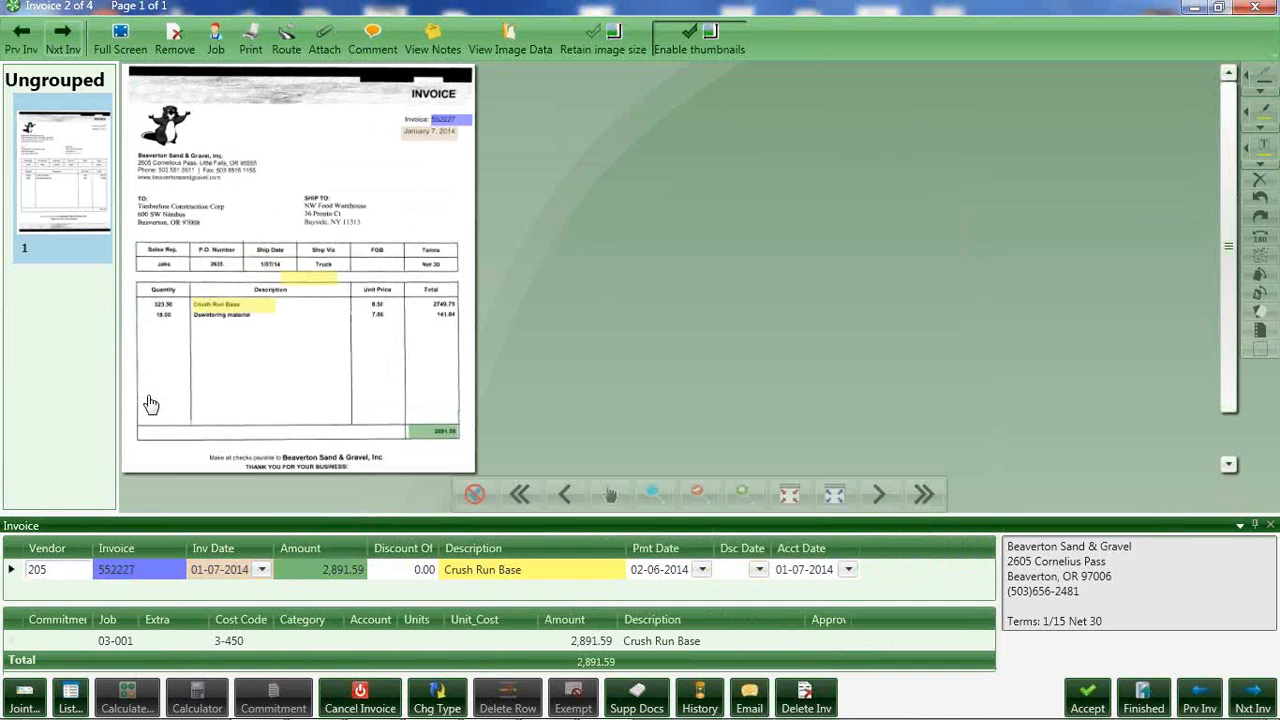
{"action": "scroll", "coordinate": [150, 404], "scroll_direction": "up", "scroll_amount": 1}
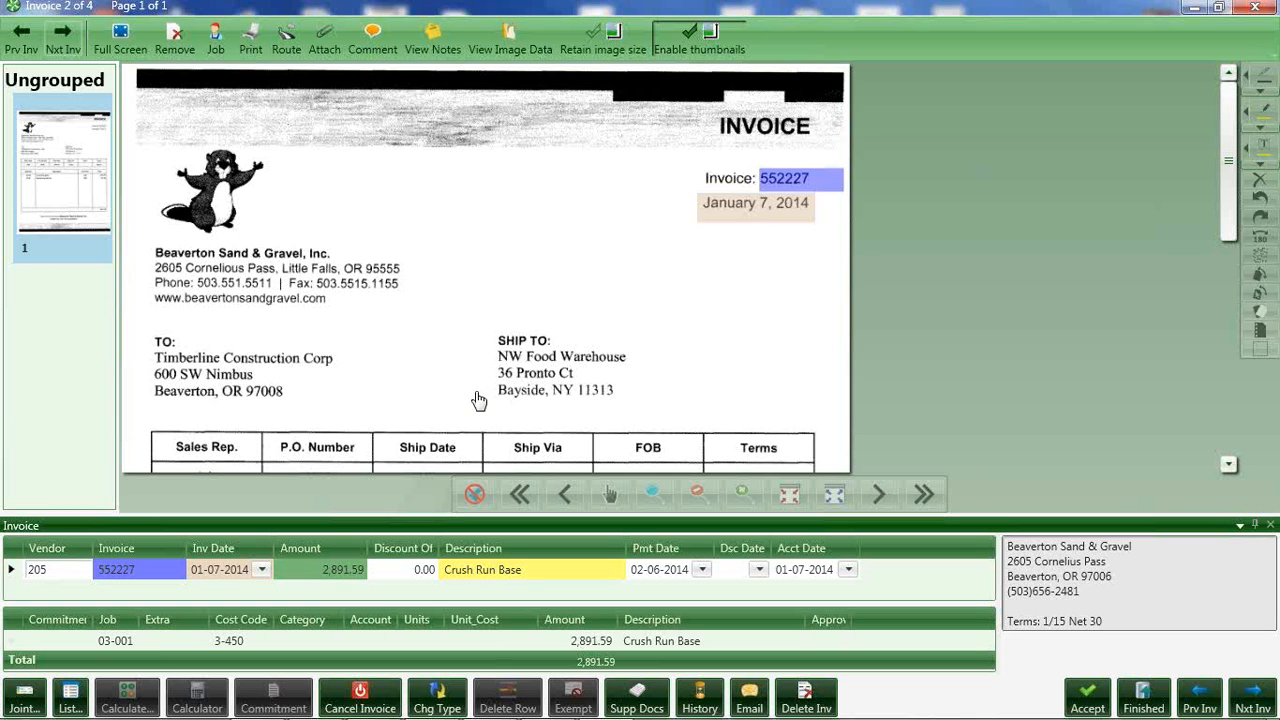
Try changing the Beaverton Sand & Gravel invoice's amount to 2,550.00, and close the invoice without saving the coding changes.
{"action": "left_click", "coordinate": [244, 640]}
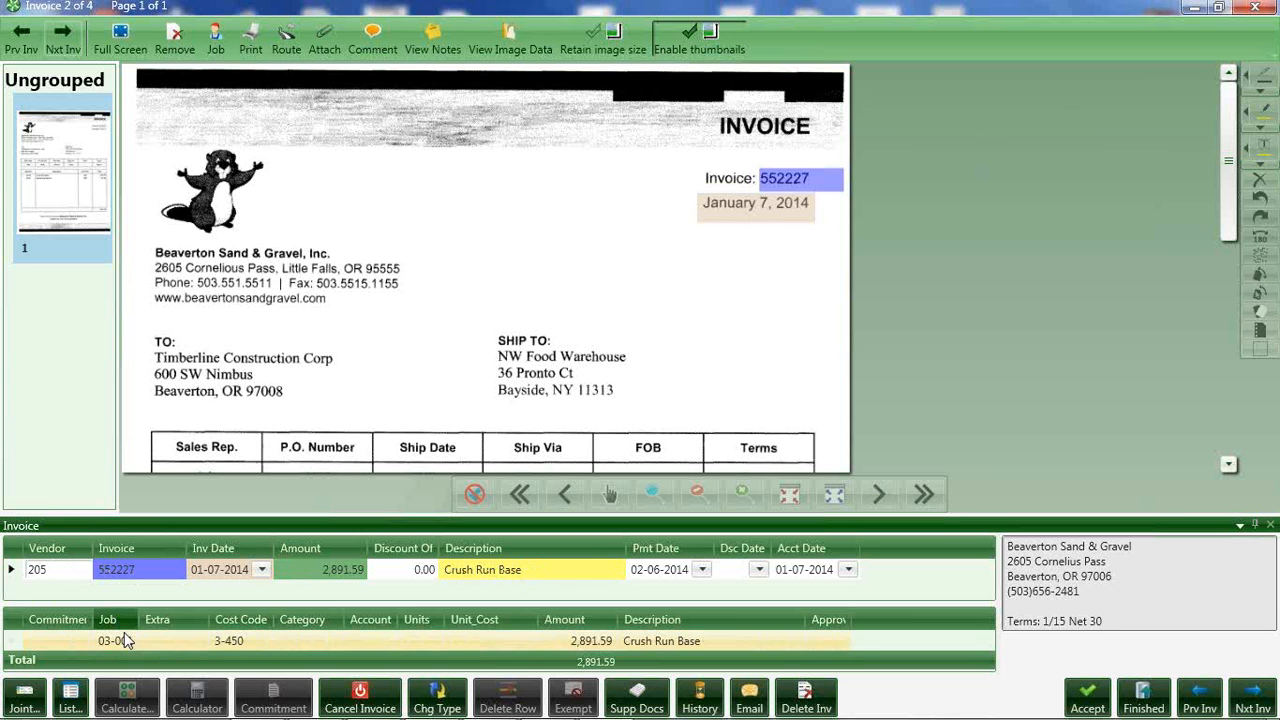
{"action": "mouse_move", "coordinate": [124, 640]}
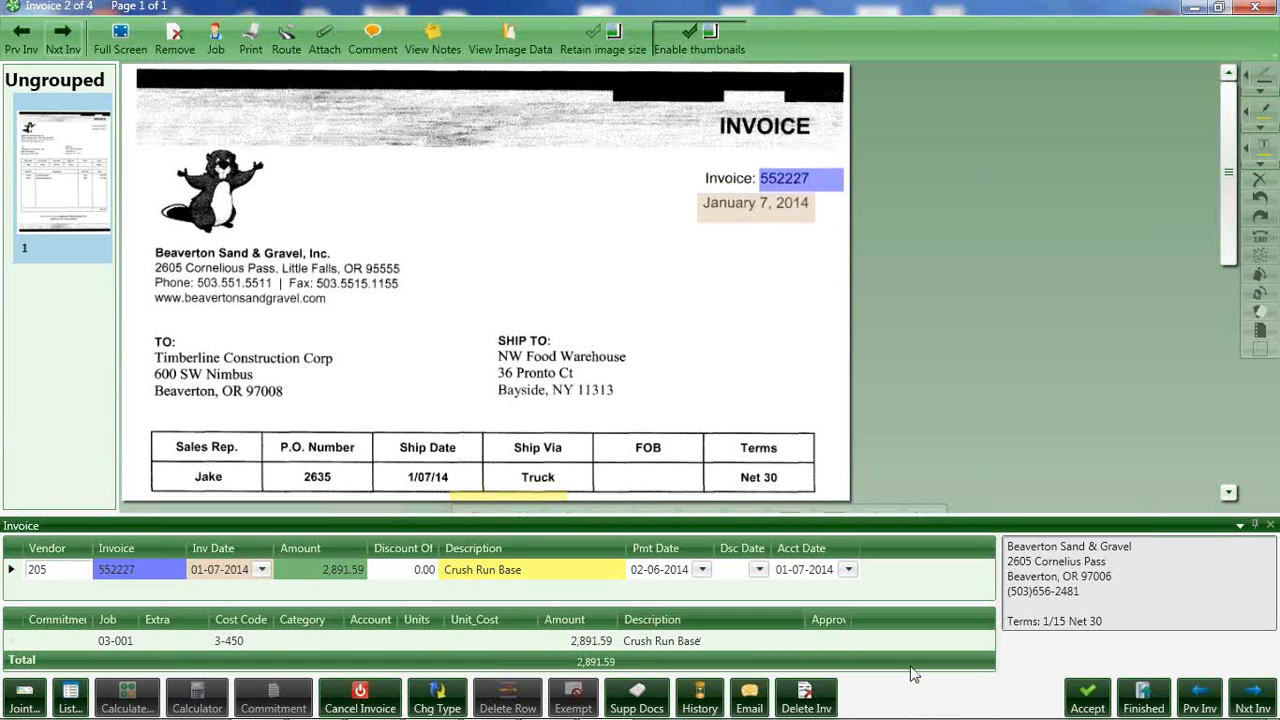
{"action": "mouse_move", "coordinate": [1090, 690]}
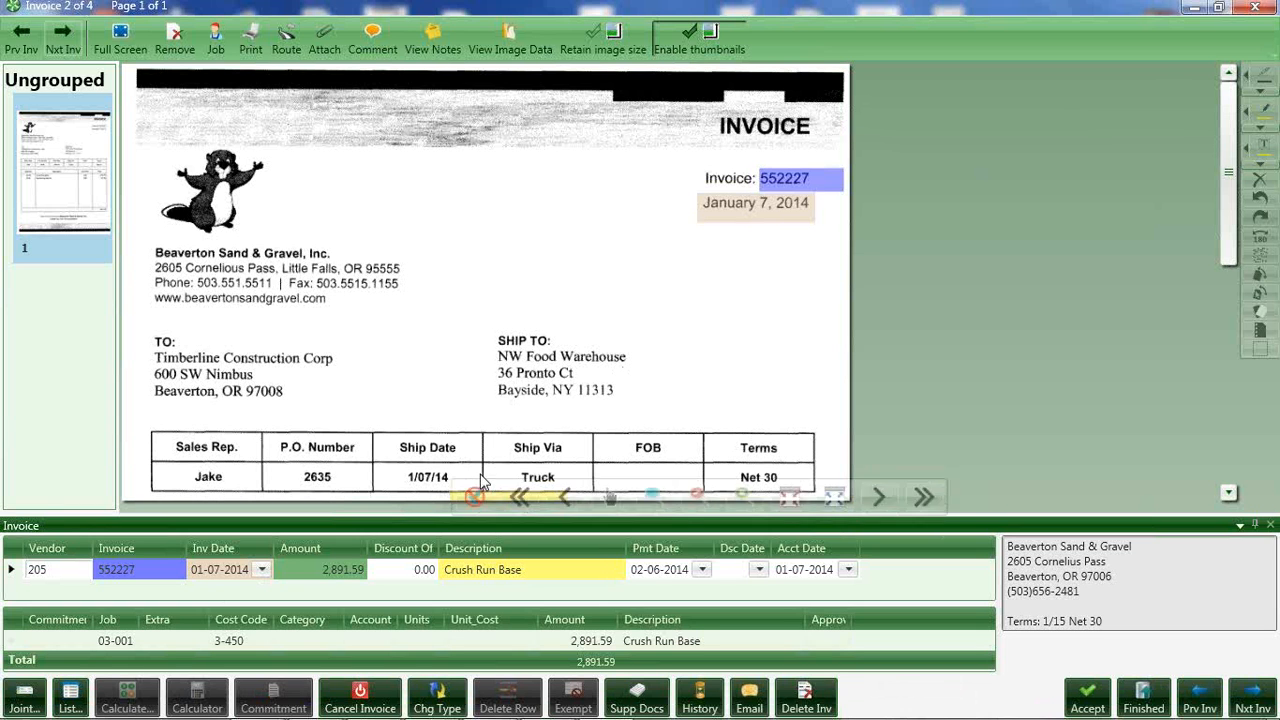
{"action": "left_click", "coordinate": [315, 572]}
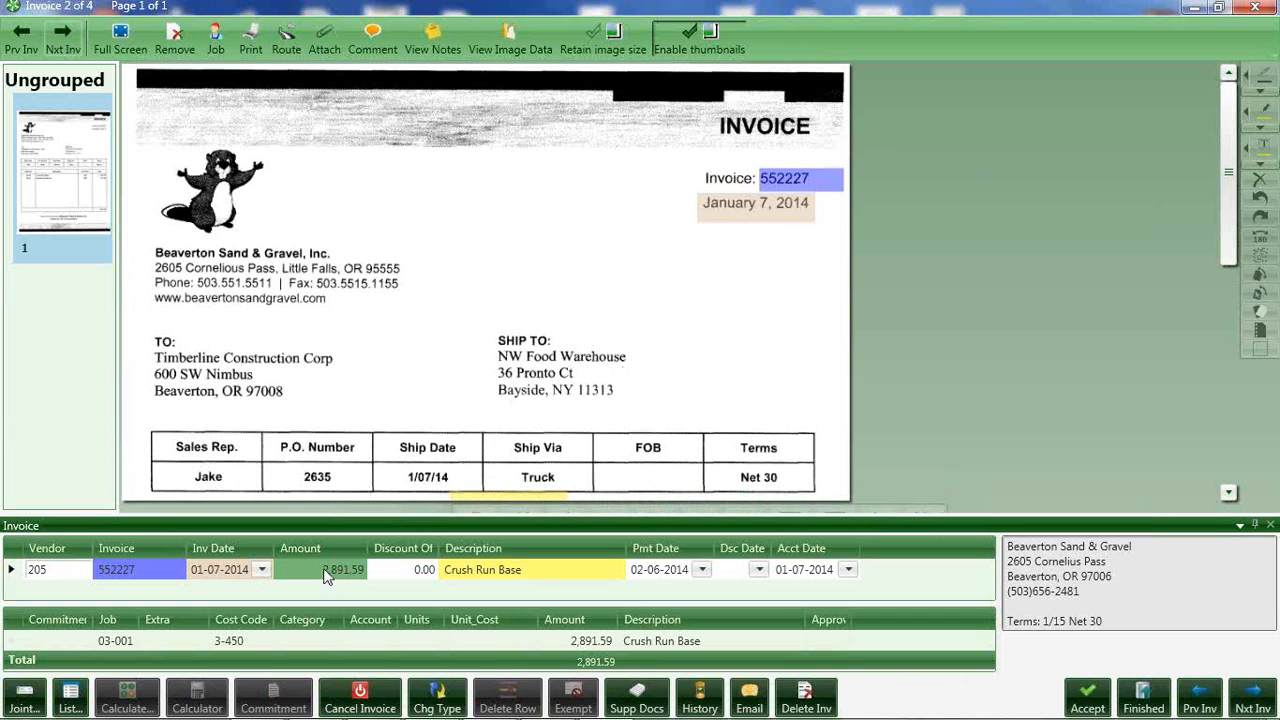
{"action": "type", "text": "2550"}
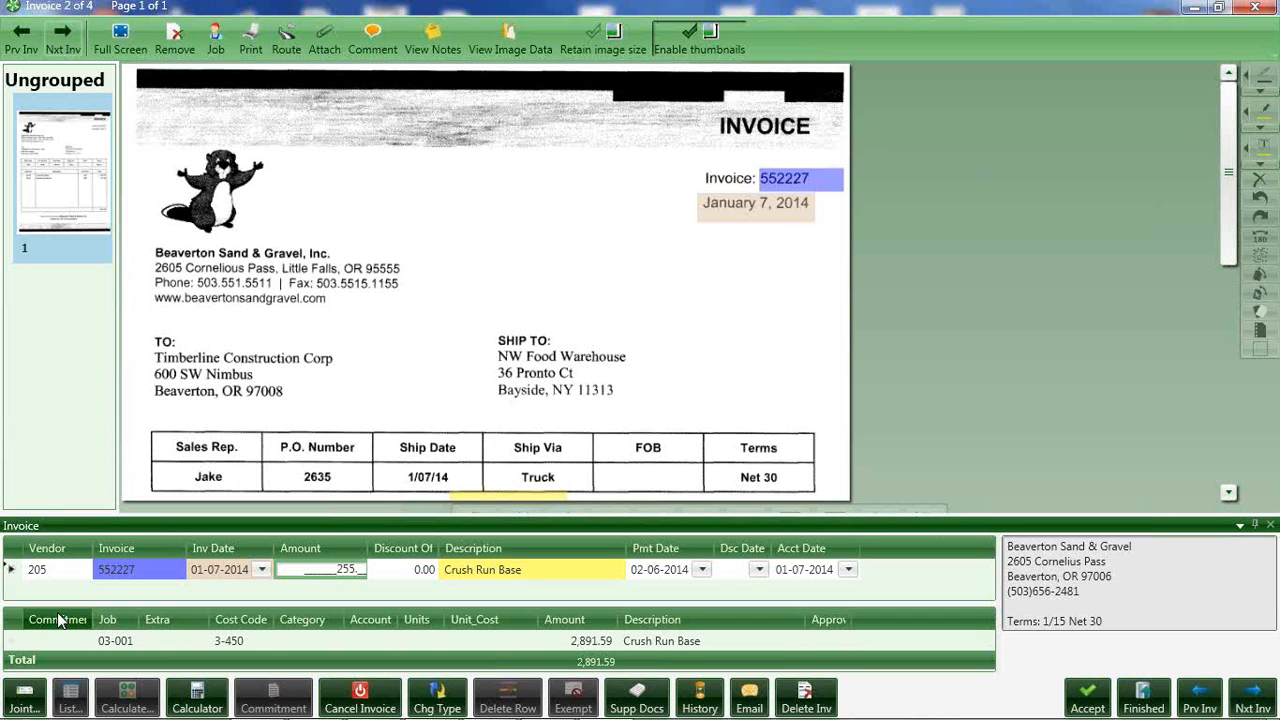
{"action": "key", "text": "Tab"}
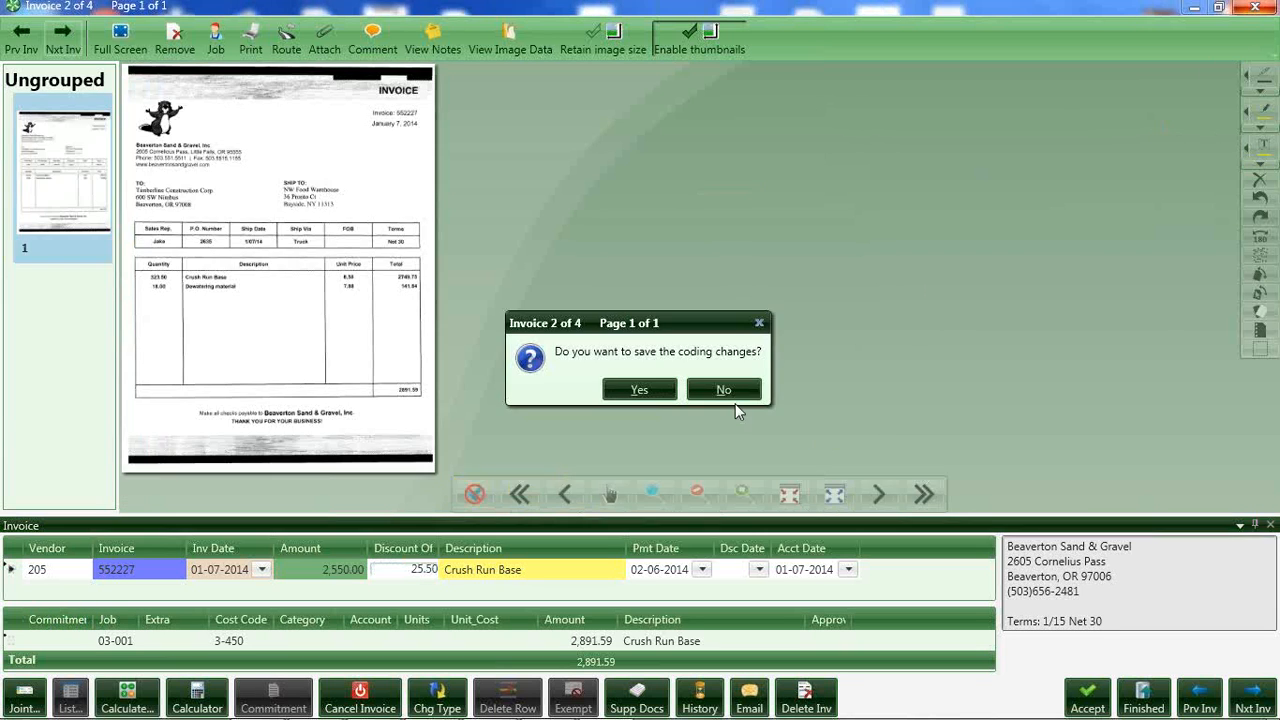
{"action": "left_click", "coordinate": [714, 384]}
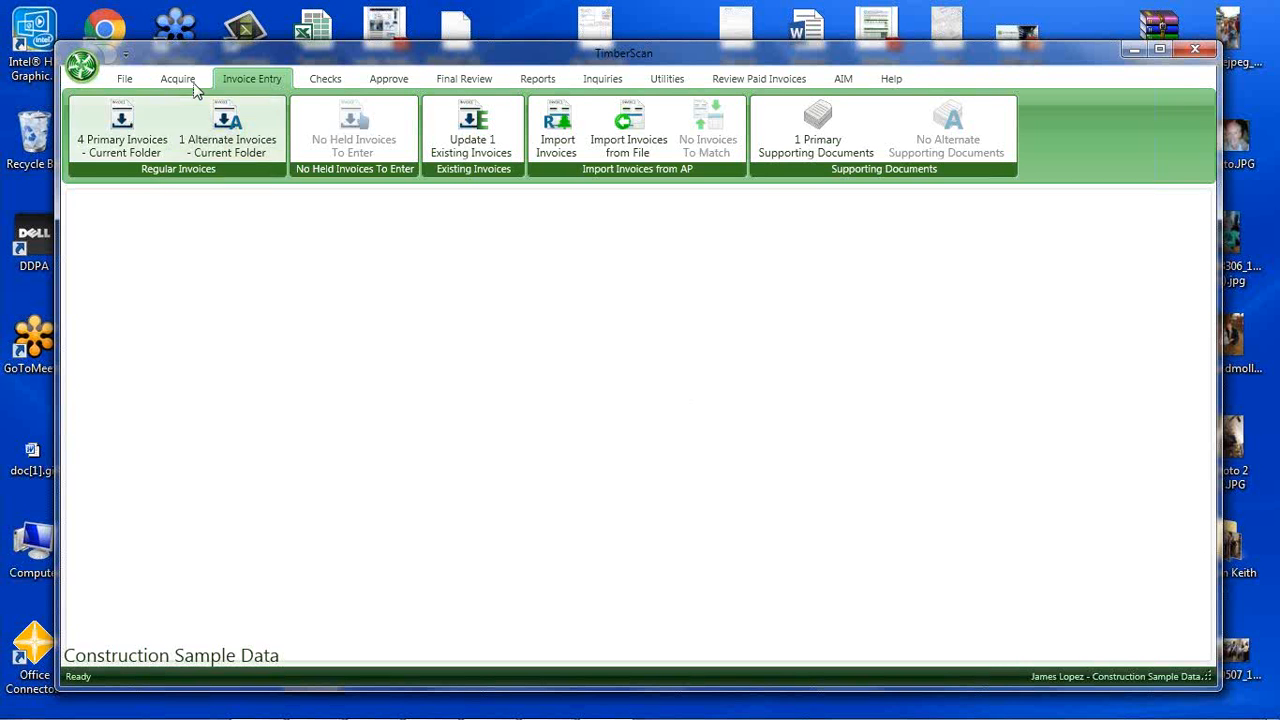
Open the unrecognized capture documents, review the invoices that failed with an unrecognized template, and close the failed capture list.
{"action": "left_click", "coordinate": [177, 78]}
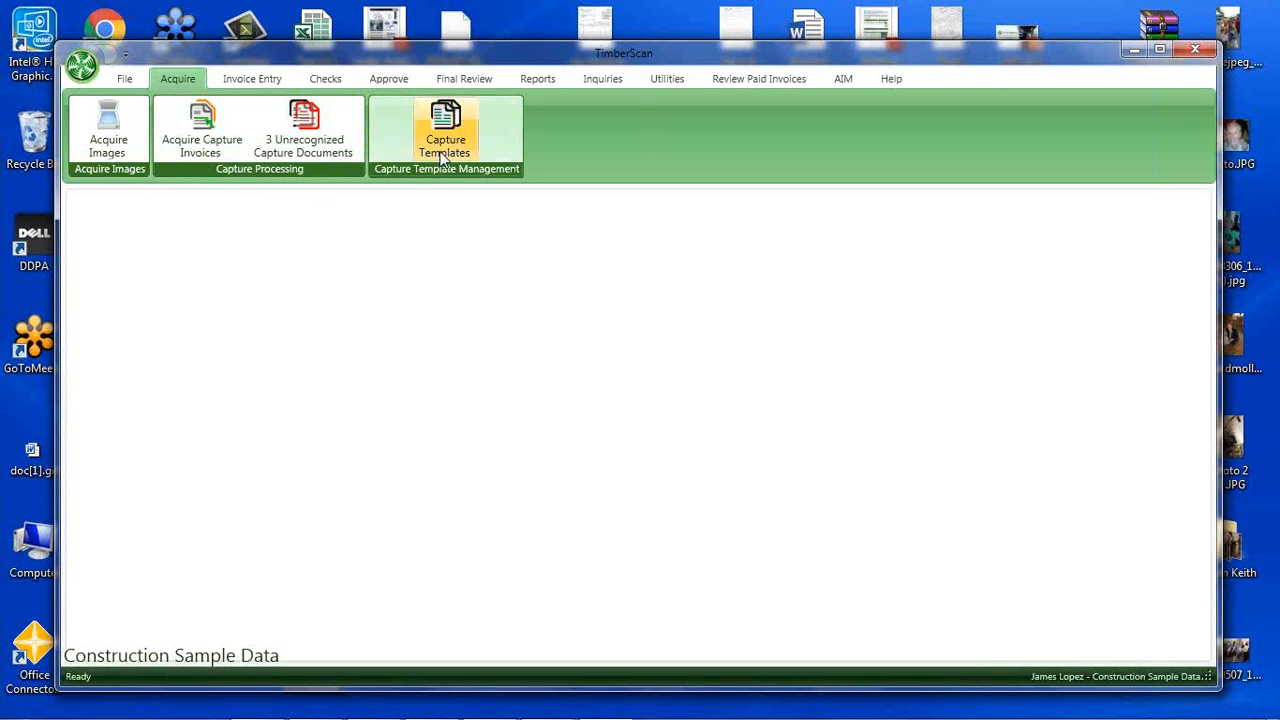
{"action": "left_click", "coordinate": [305, 143]}
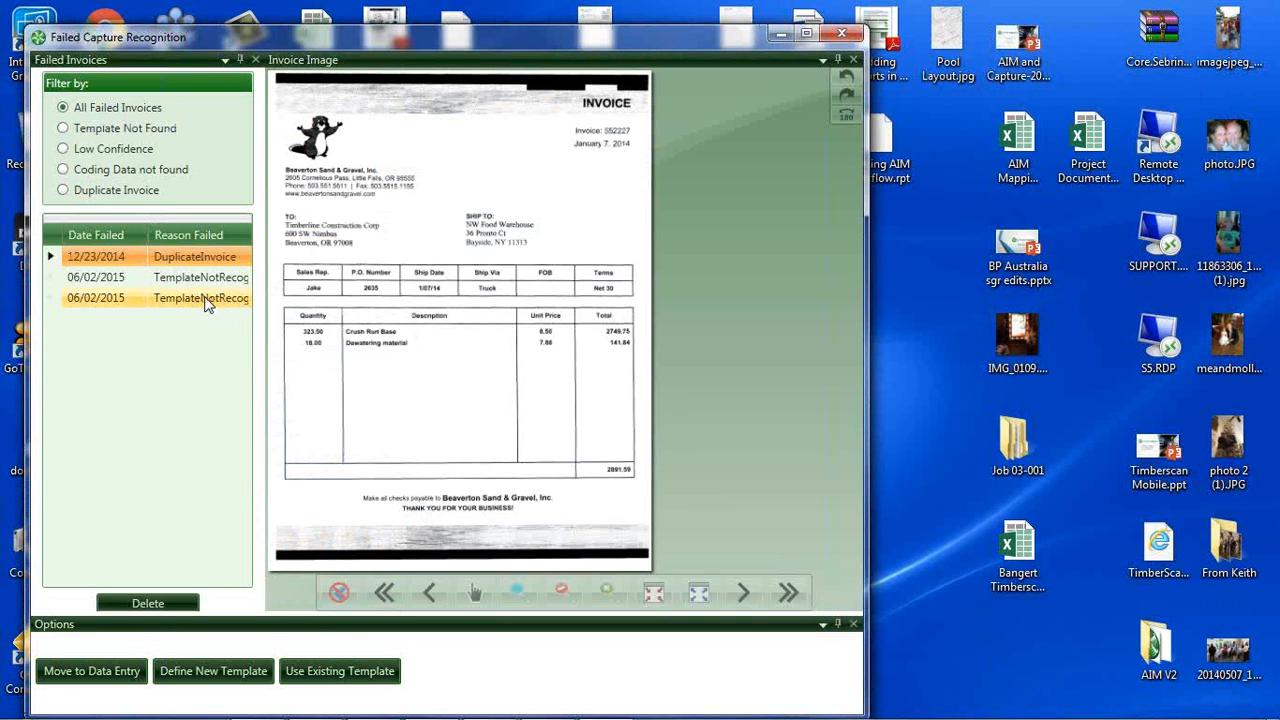
{"action": "left_click", "coordinate": [205, 302]}
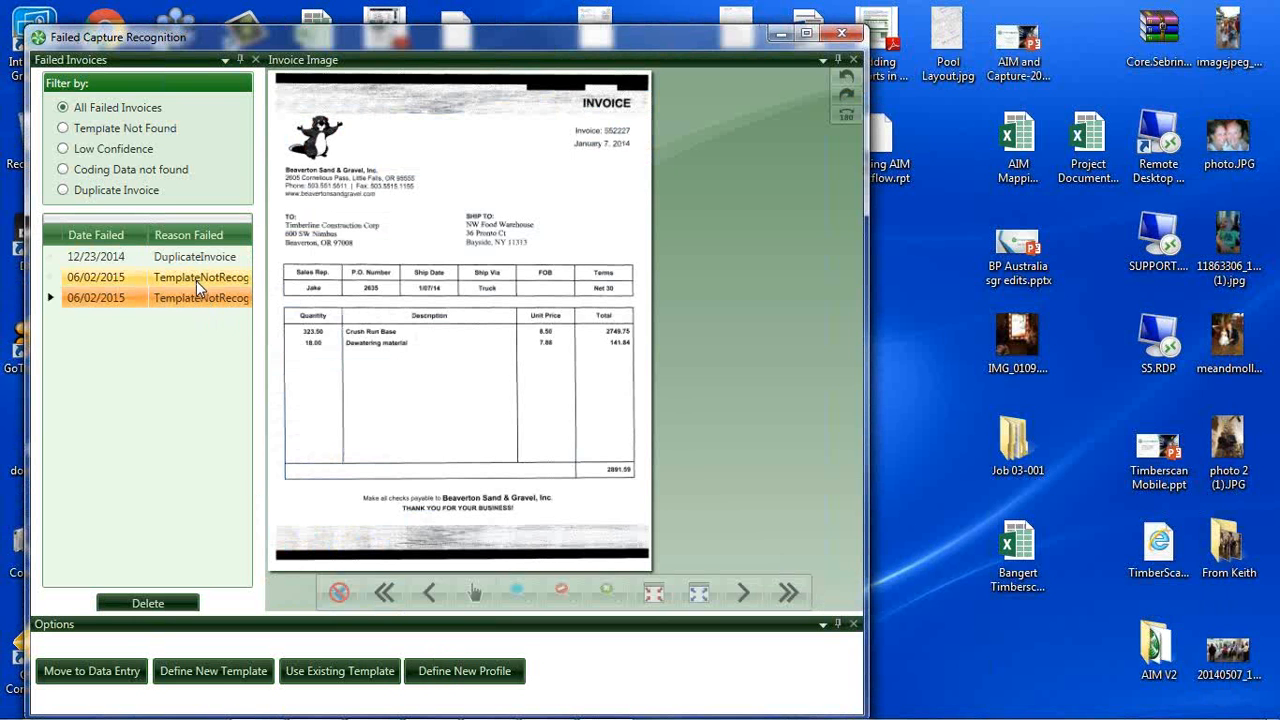
{"action": "left_click", "coordinate": [197, 284]}
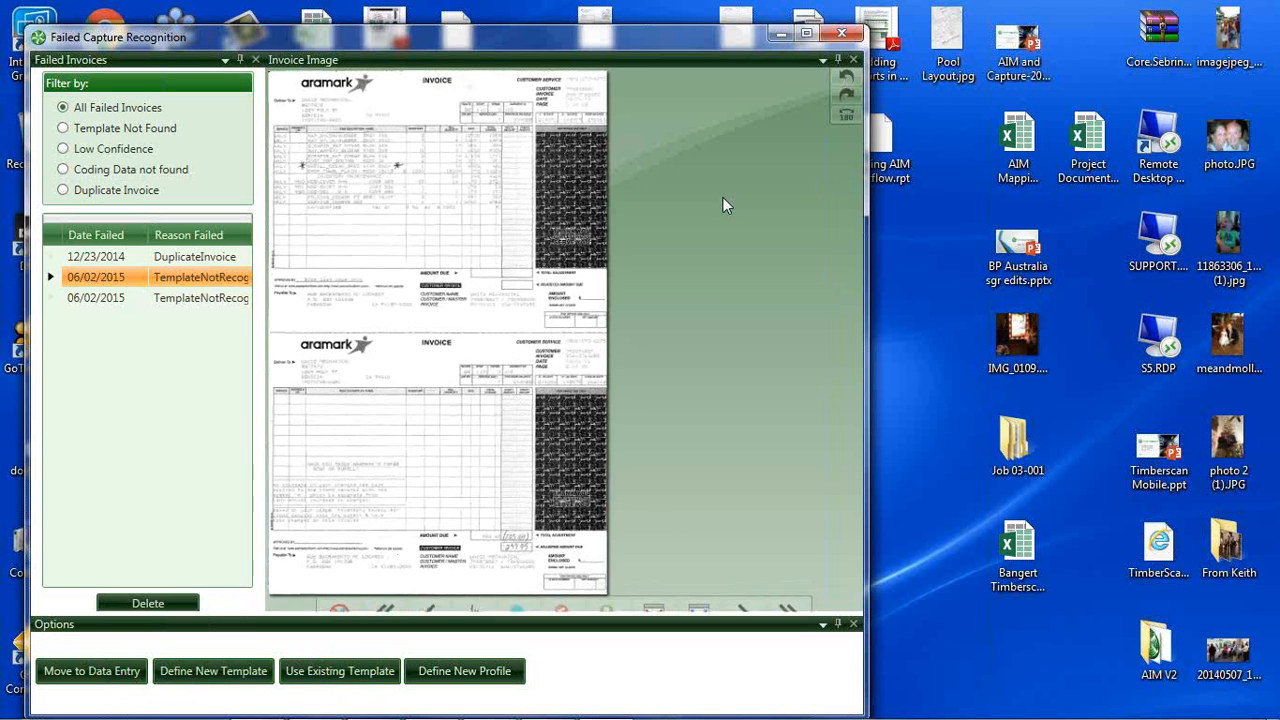
{"action": "left_click", "coordinate": [843, 35]}
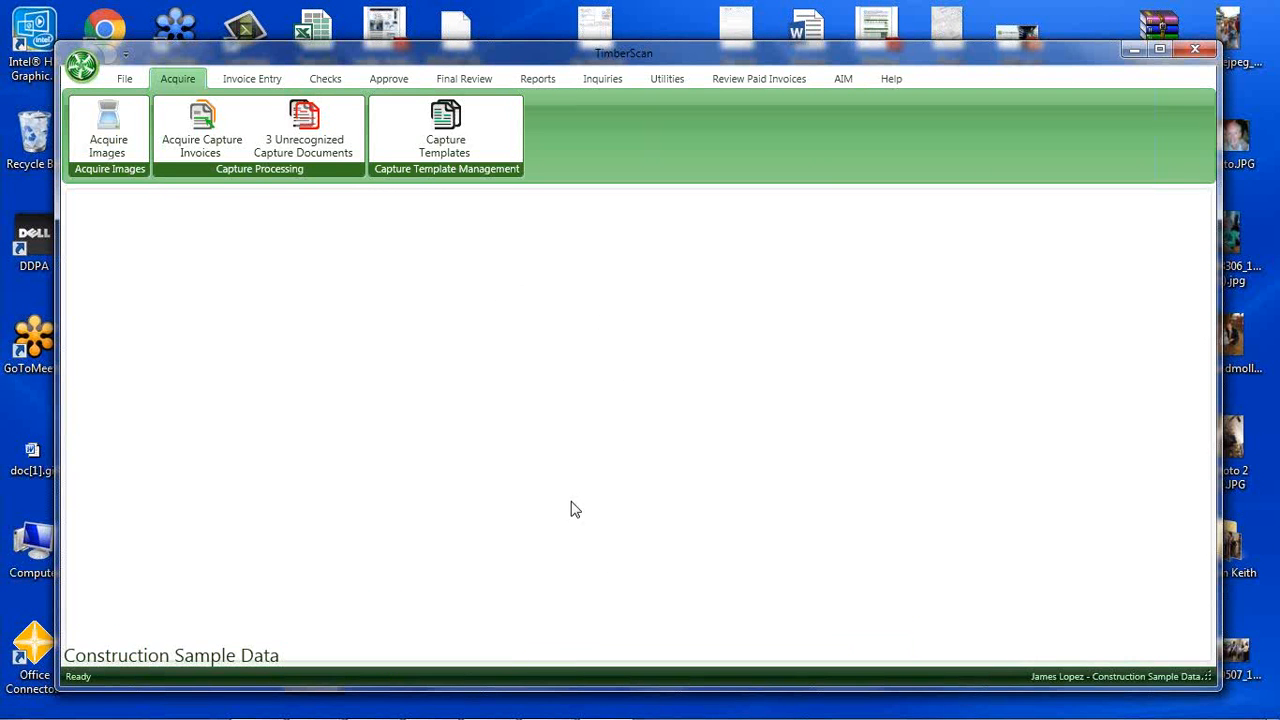
Switch to the remote desktop session, review the capture template options in its TimberScan, exit the templates and minimize the session.
{"action": "mouse_move", "coordinate": [514, 716]}
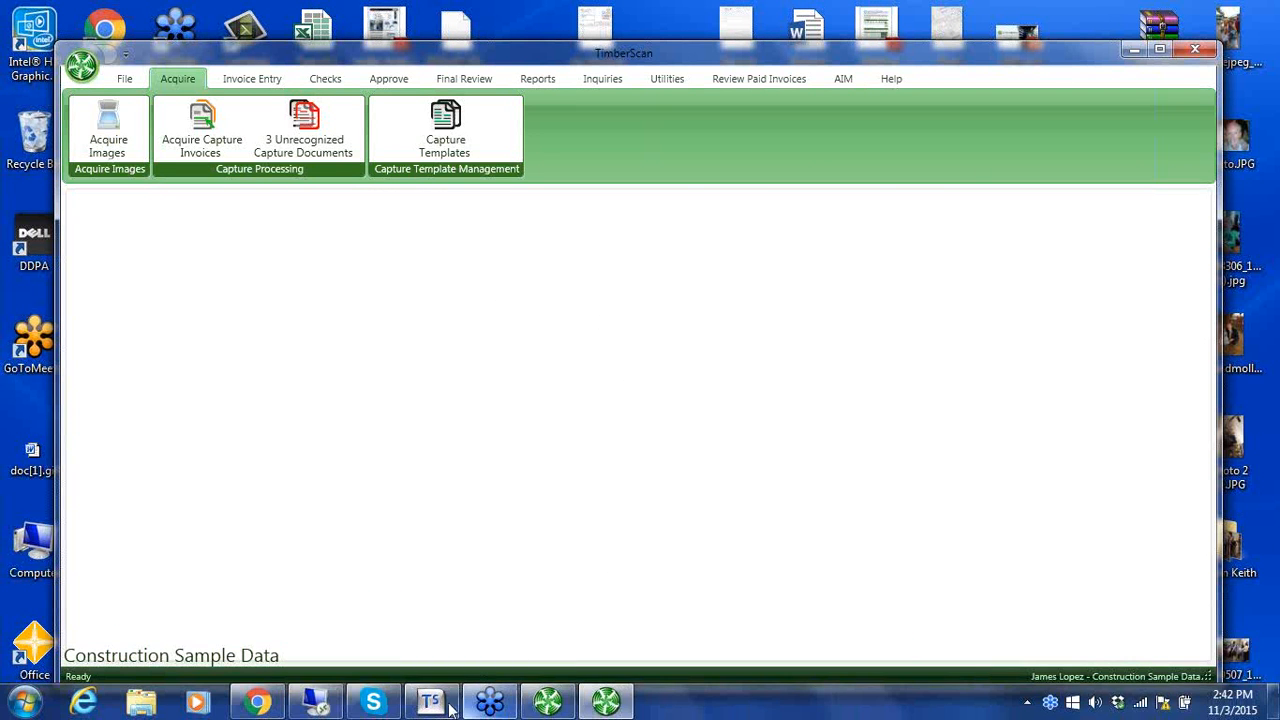
{"action": "left_click", "coordinate": [316, 702]}
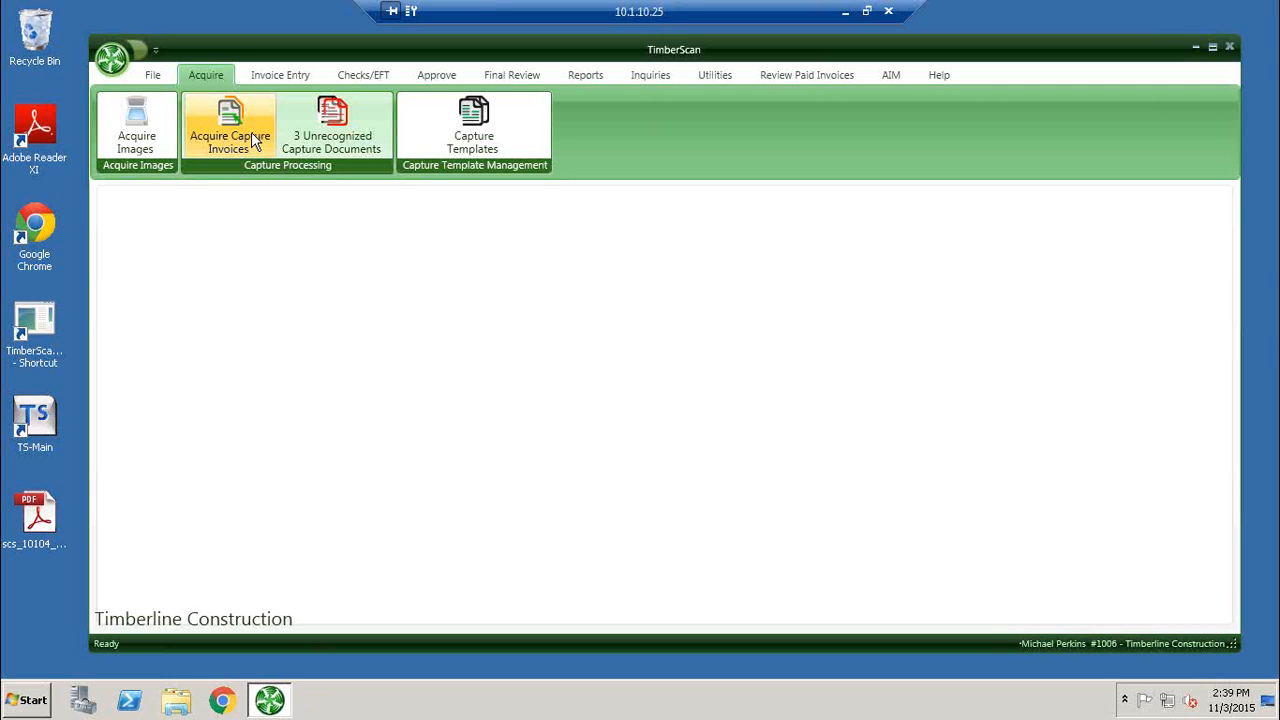
{"action": "left_click", "coordinate": [458, 132]}
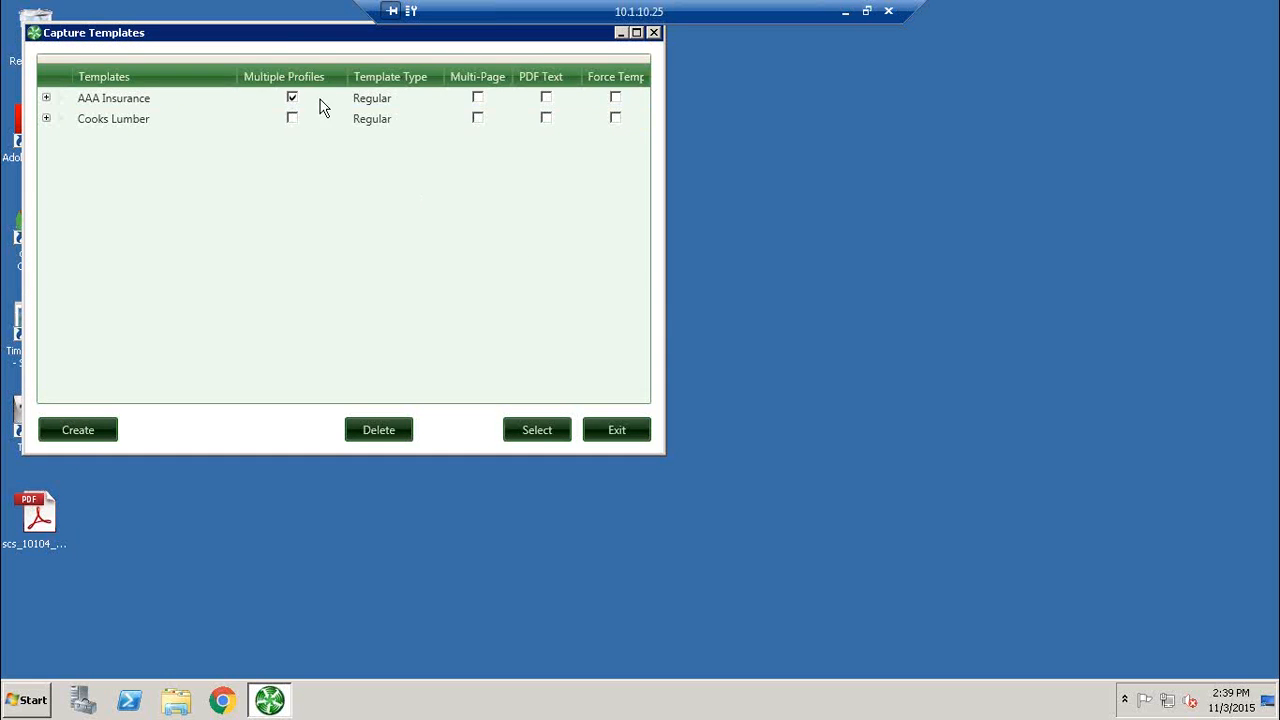
{"action": "left_click_drag", "start_coordinate": [307, 36], "coordinate": [447, 107]}
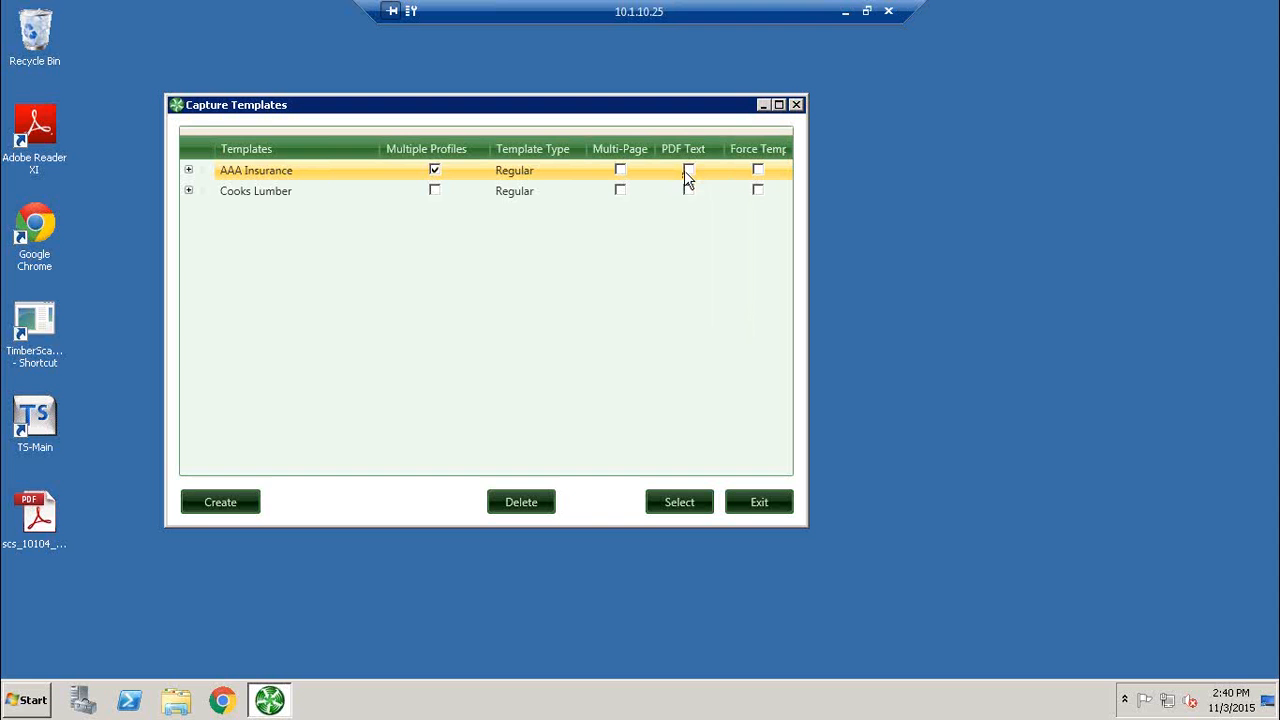
{"action": "left_click", "coordinate": [756, 502]}
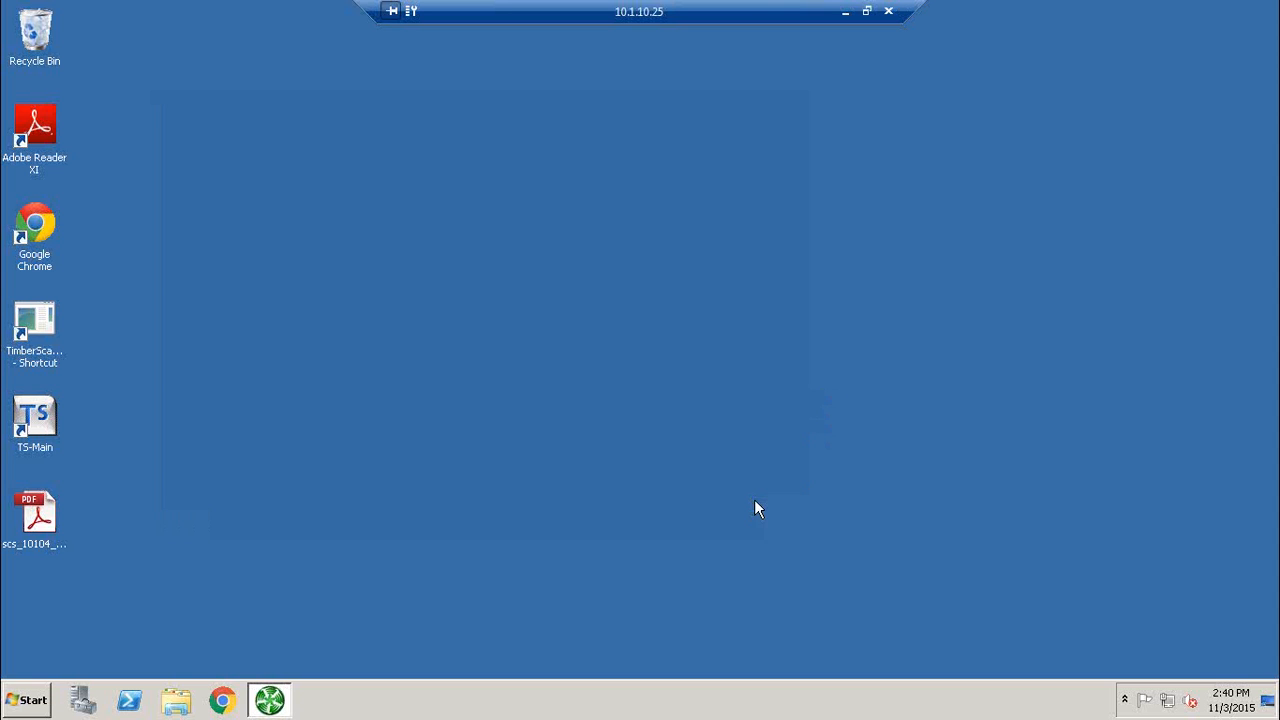
{"action": "left_click", "coordinate": [845, 14]}
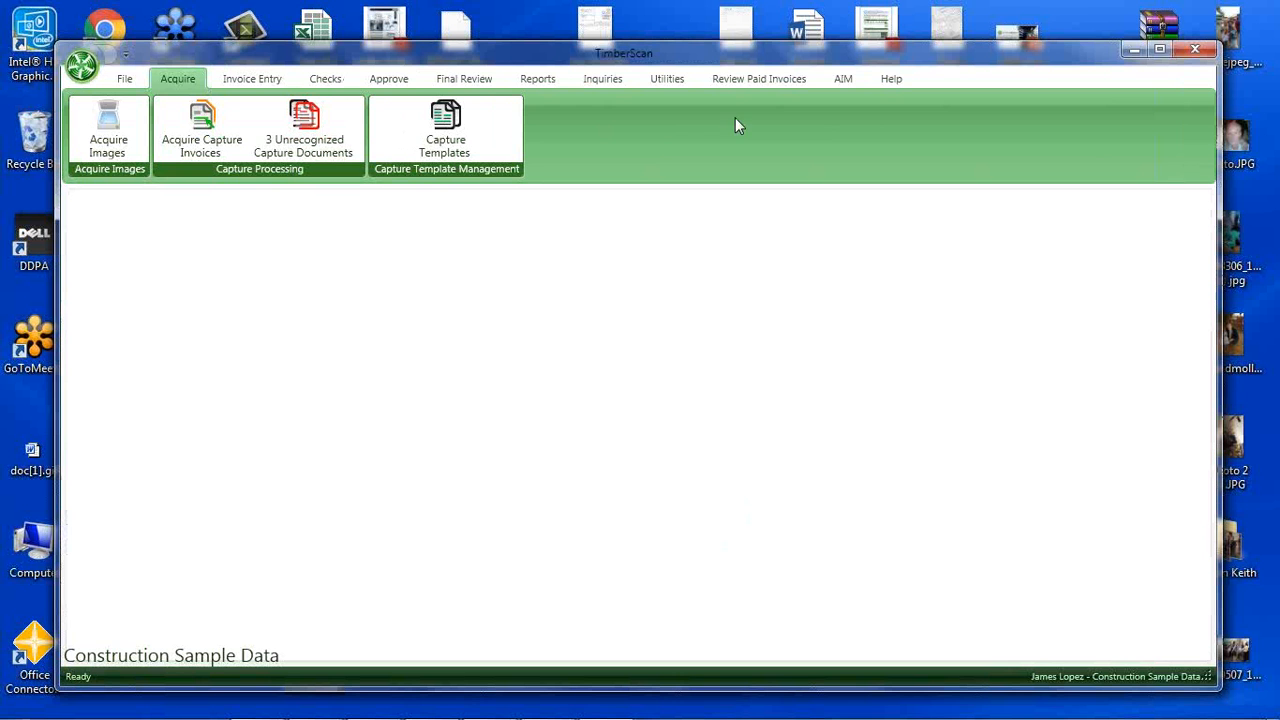
Open the local capture templates list for comparison, reposition its window, and minimize it.
{"action": "left_click", "coordinate": [466, 125]}
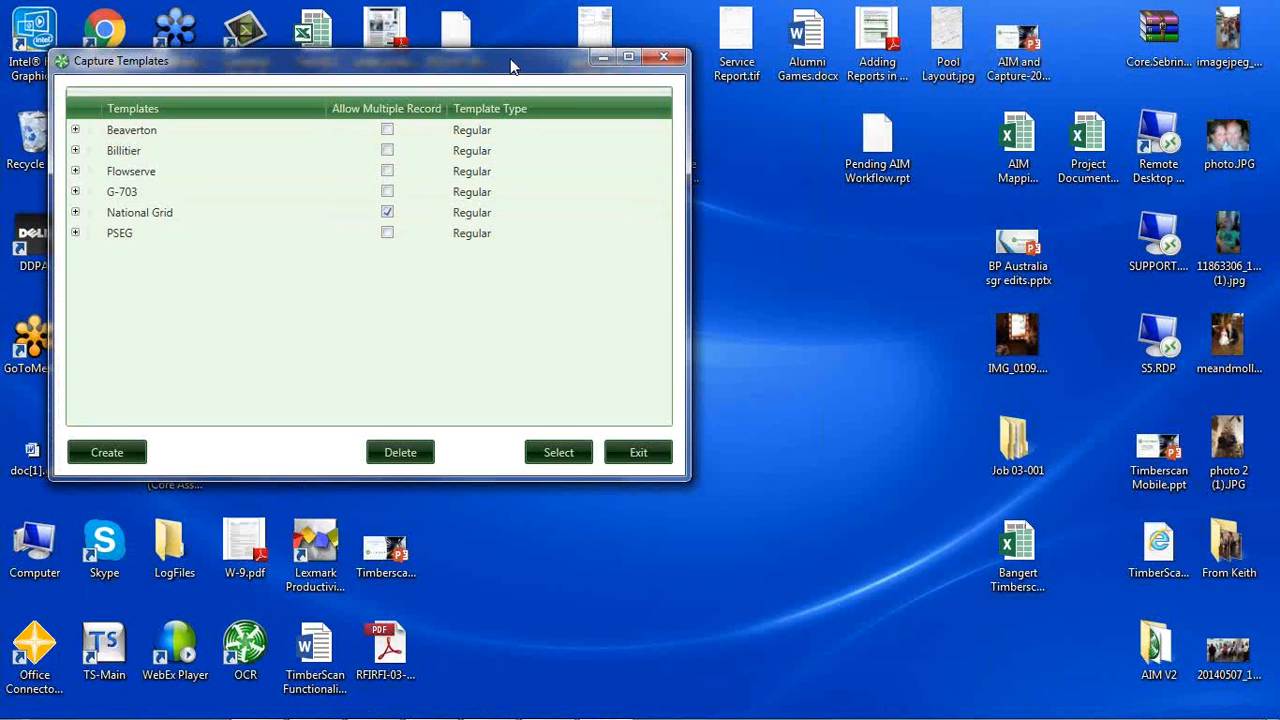
{"action": "left_click_drag", "start_coordinate": [510, 66], "coordinate": [707, 98]}
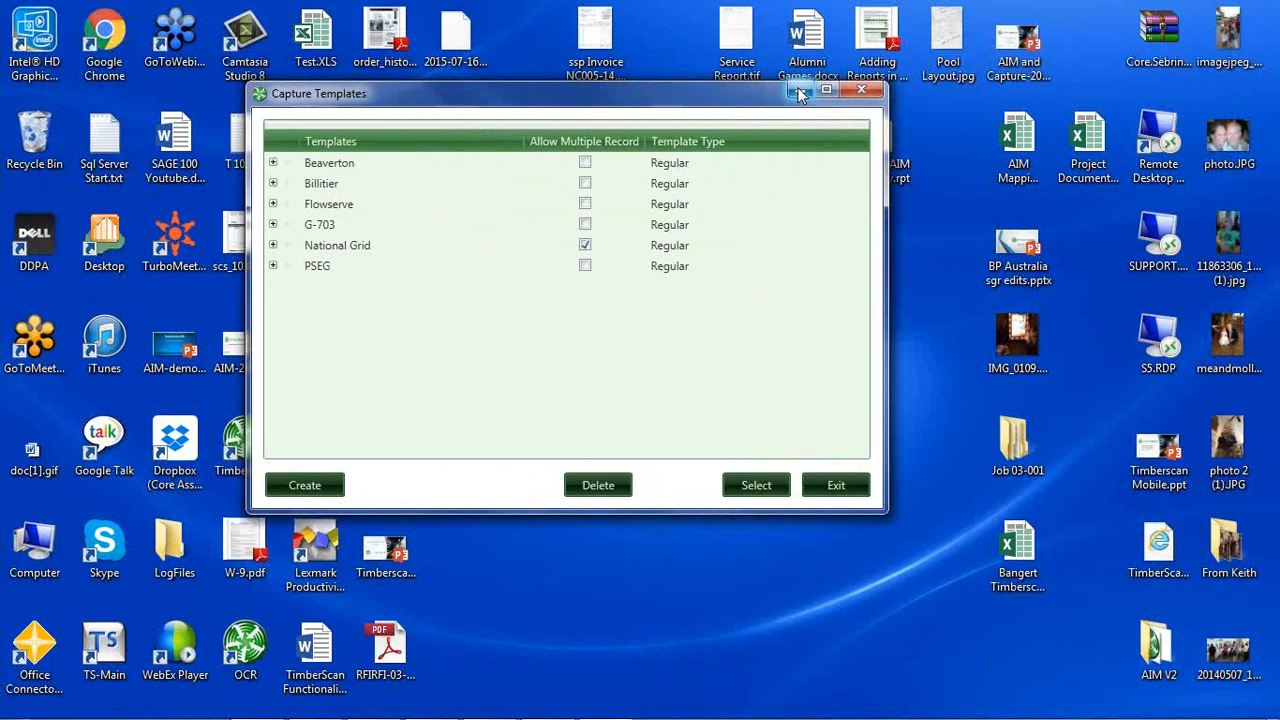
{"action": "left_click", "coordinate": [800, 93]}
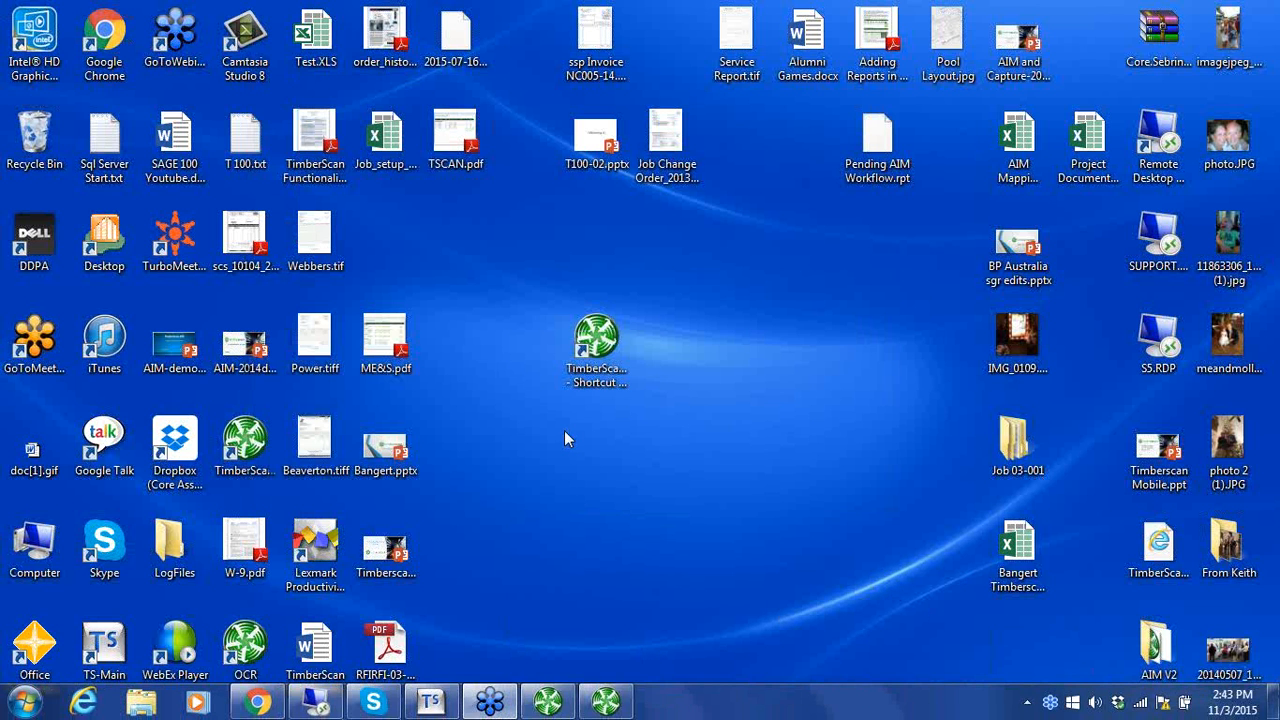
Launch another TimberScan session for the Construction Sample Demo system and log in with the approver's user ID and password.
{"action": "left_click", "coordinate": [600, 345]}
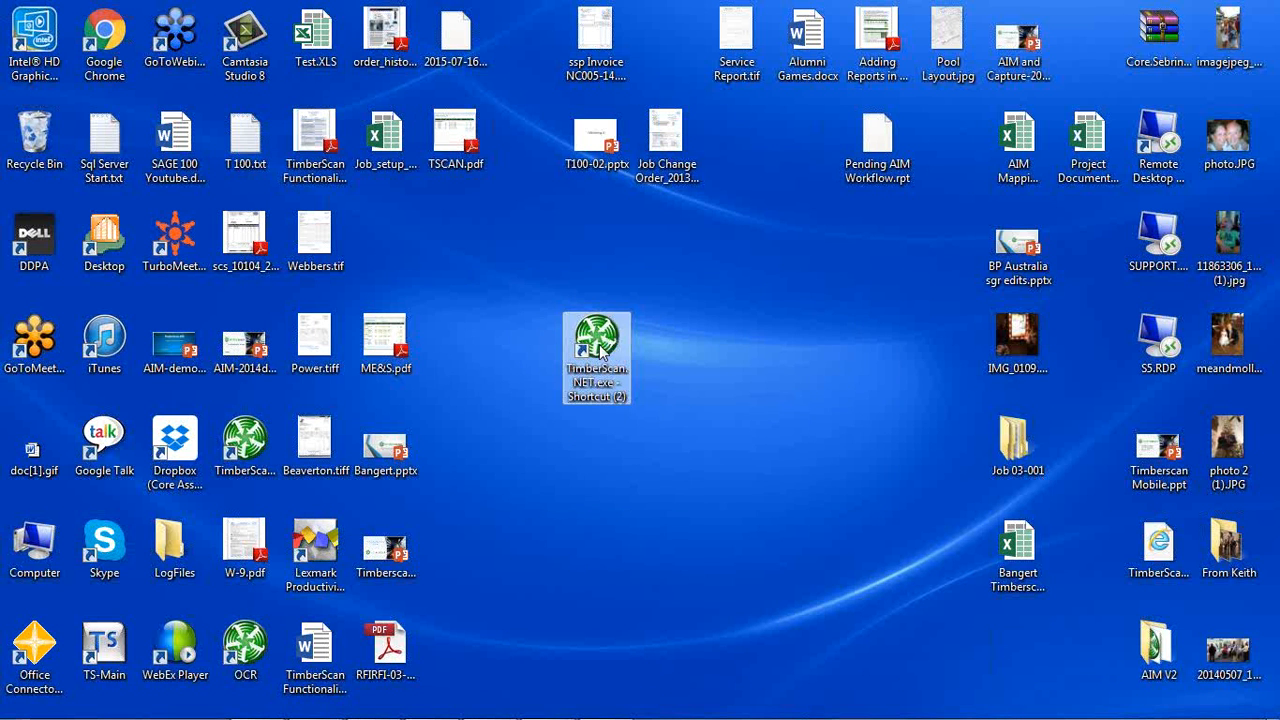
{"action": "double_click", "coordinate": [600, 345]}
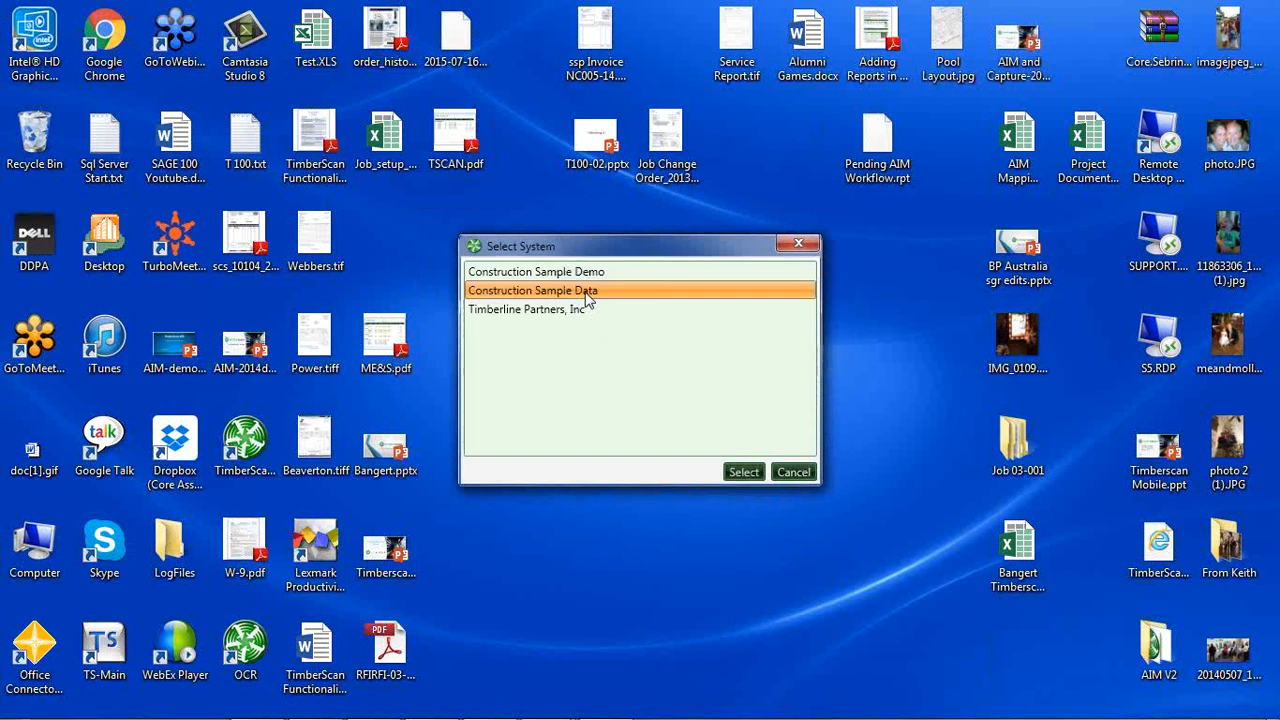
{"action": "left_click", "coordinate": [742, 472]}
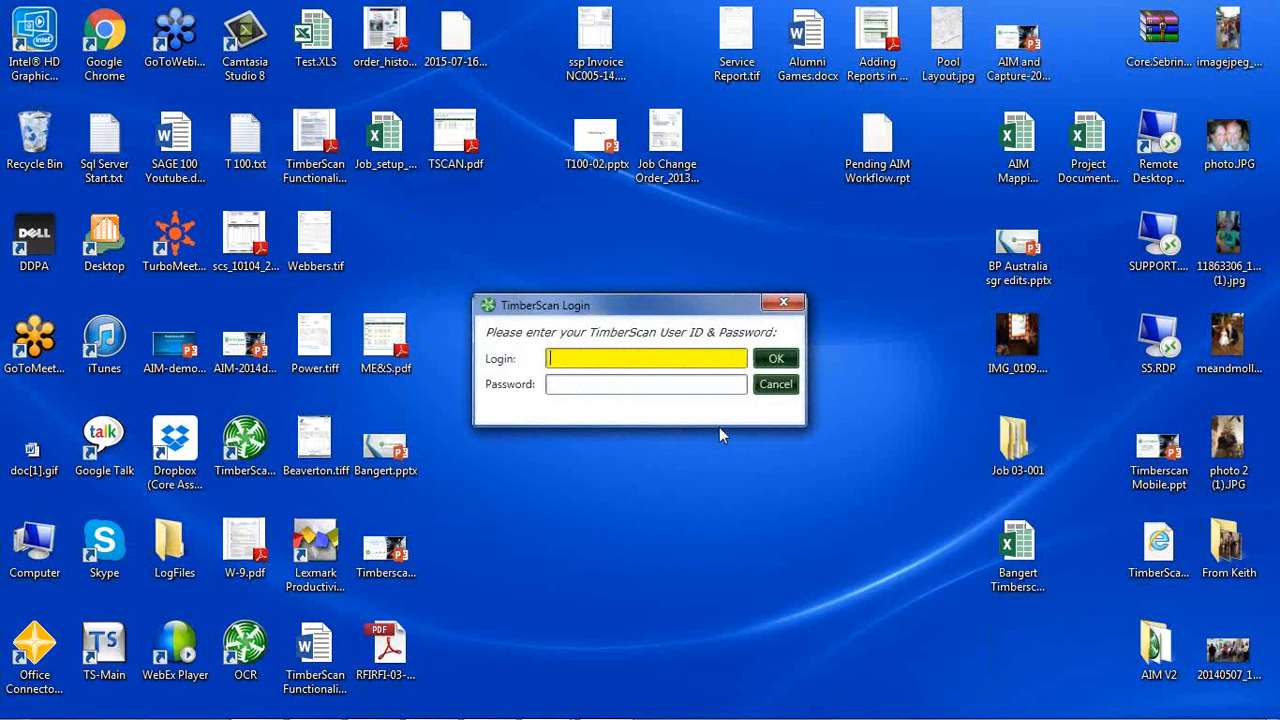
{"action": "type", "text": "appjc1"}
{"action": "key", "text": "Tab"}
{"action": "type", "text": "******"}
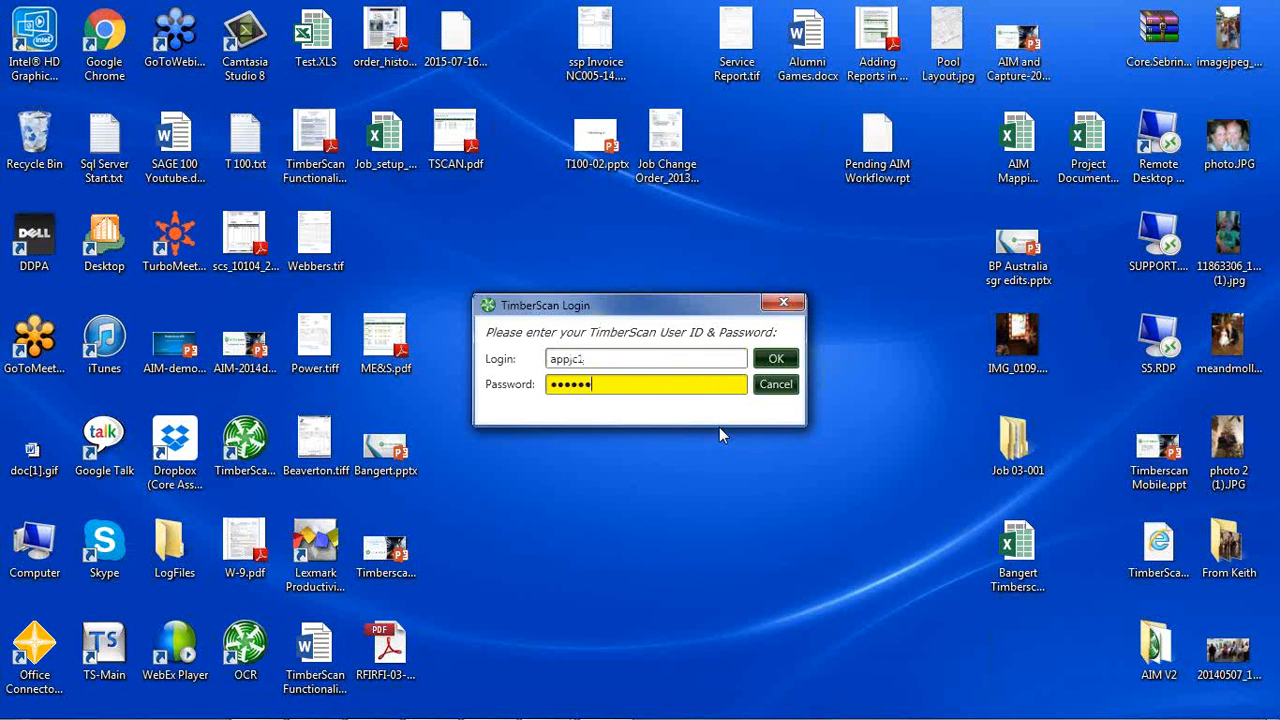
{"action": "key", "text": "Return"}
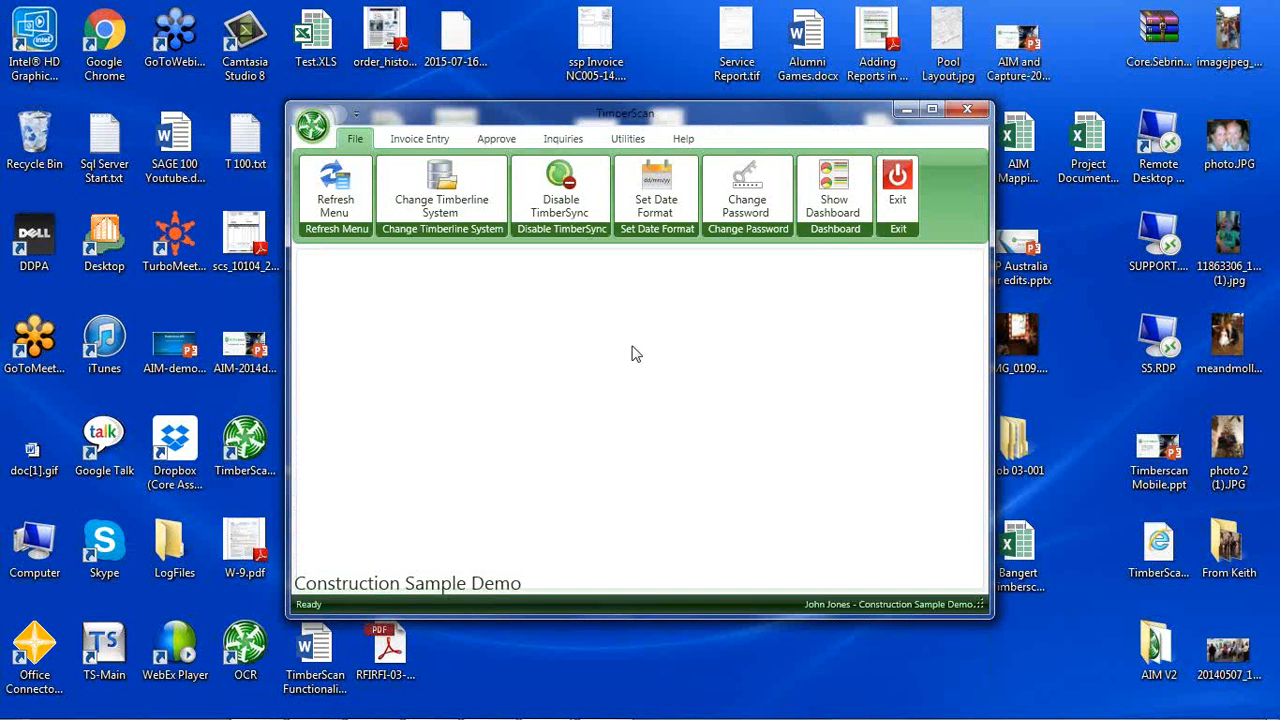
Open all primary invoices in the current folder for approval, with no sort order.
{"action": "left_click", "coordinate": [496, 140]}
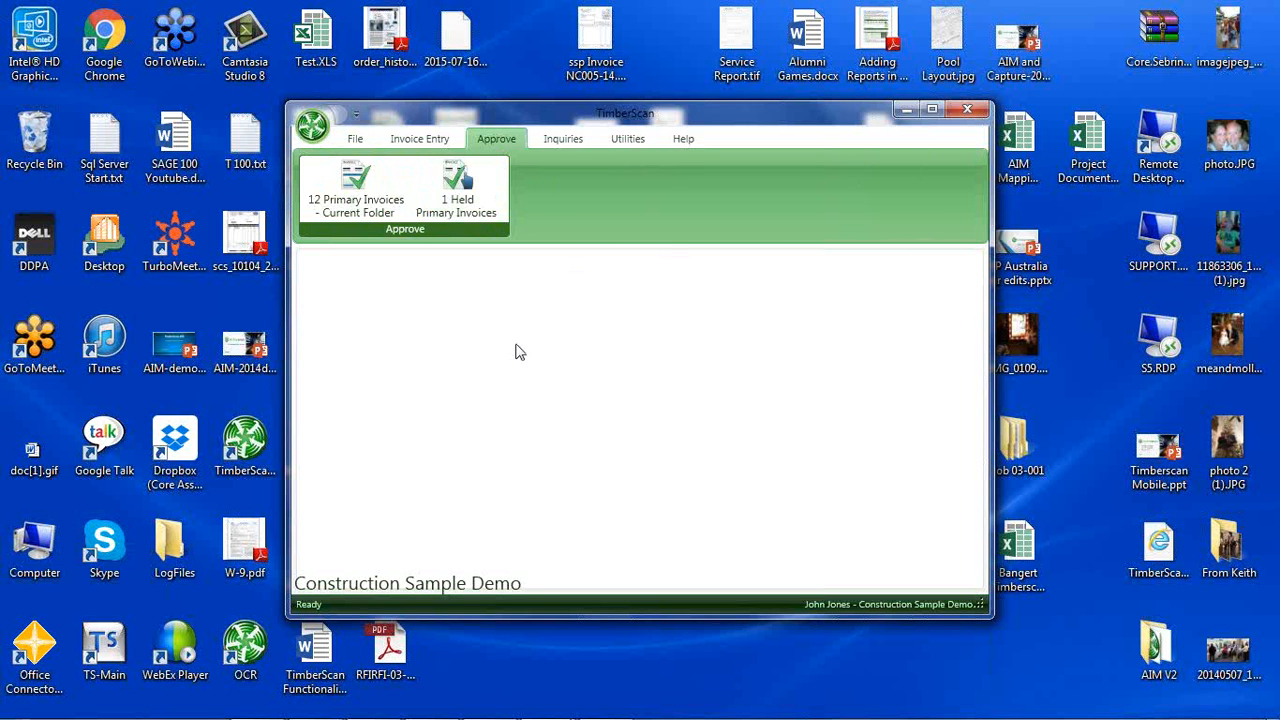
{"action": "left_click", "coordinate": [353, 212]}
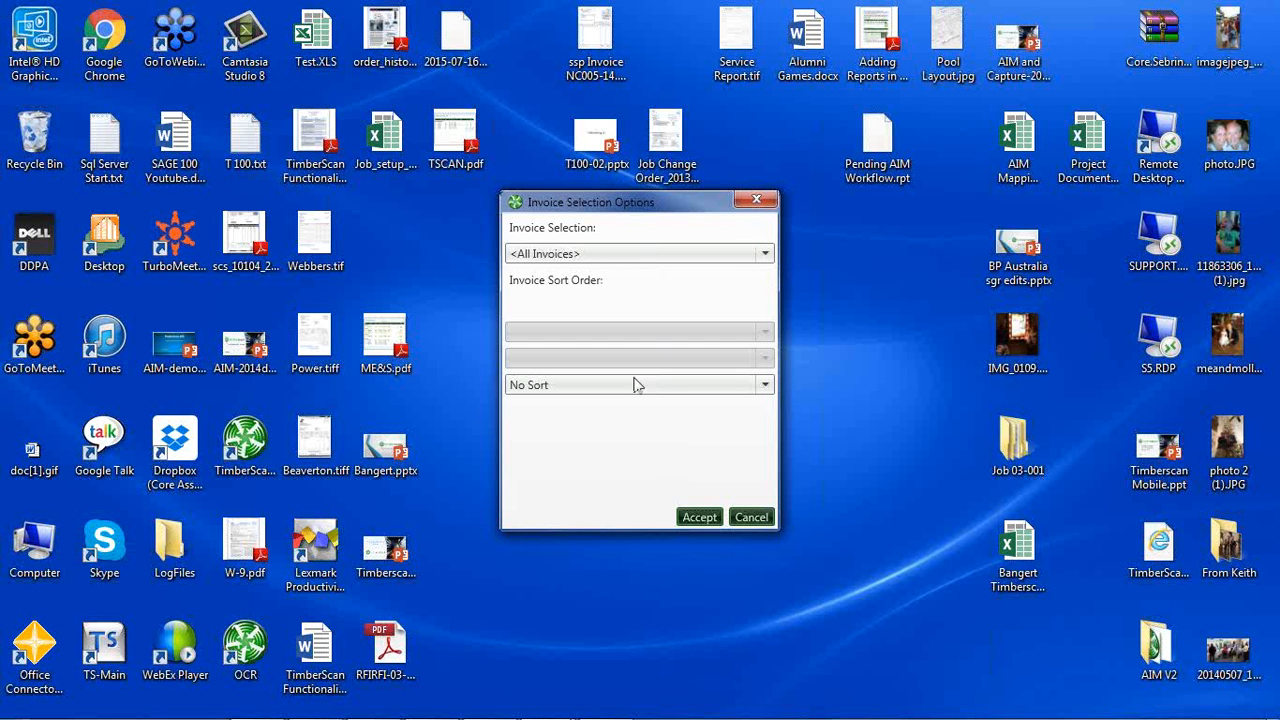
{"action": "left_click", "coordinate": [699, 518]}
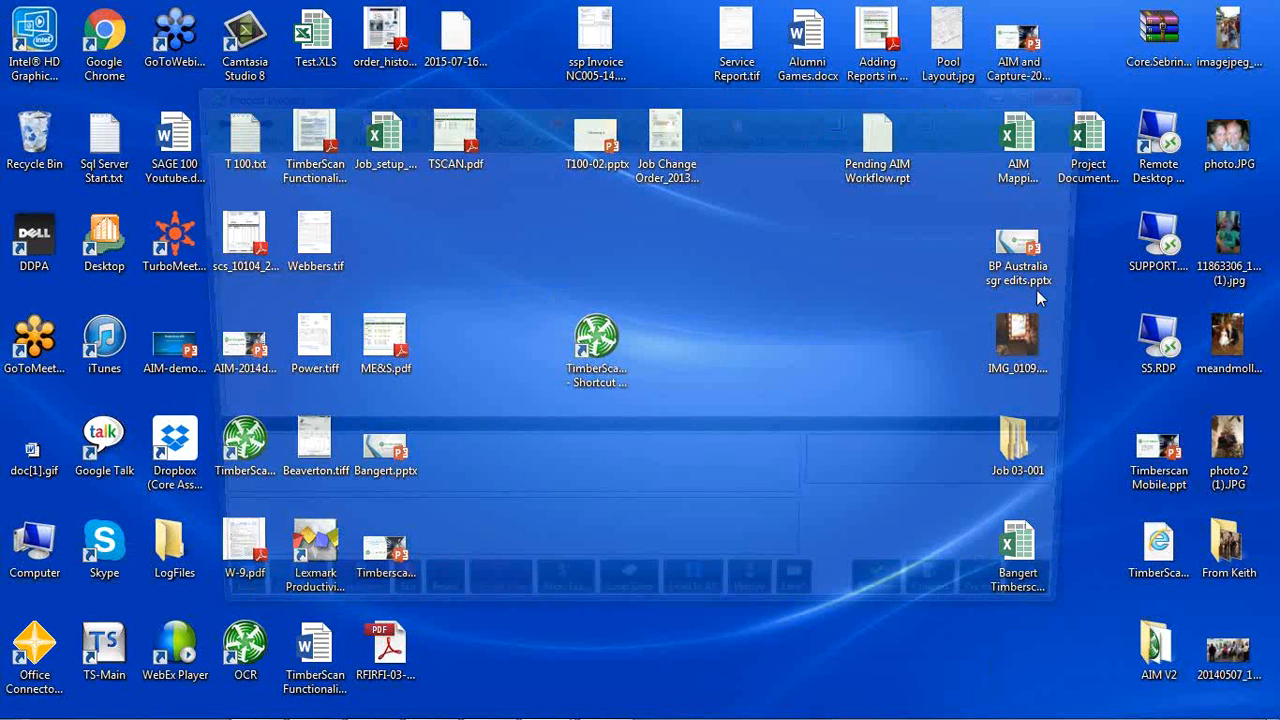
{"action": "key", "text": "Return"}
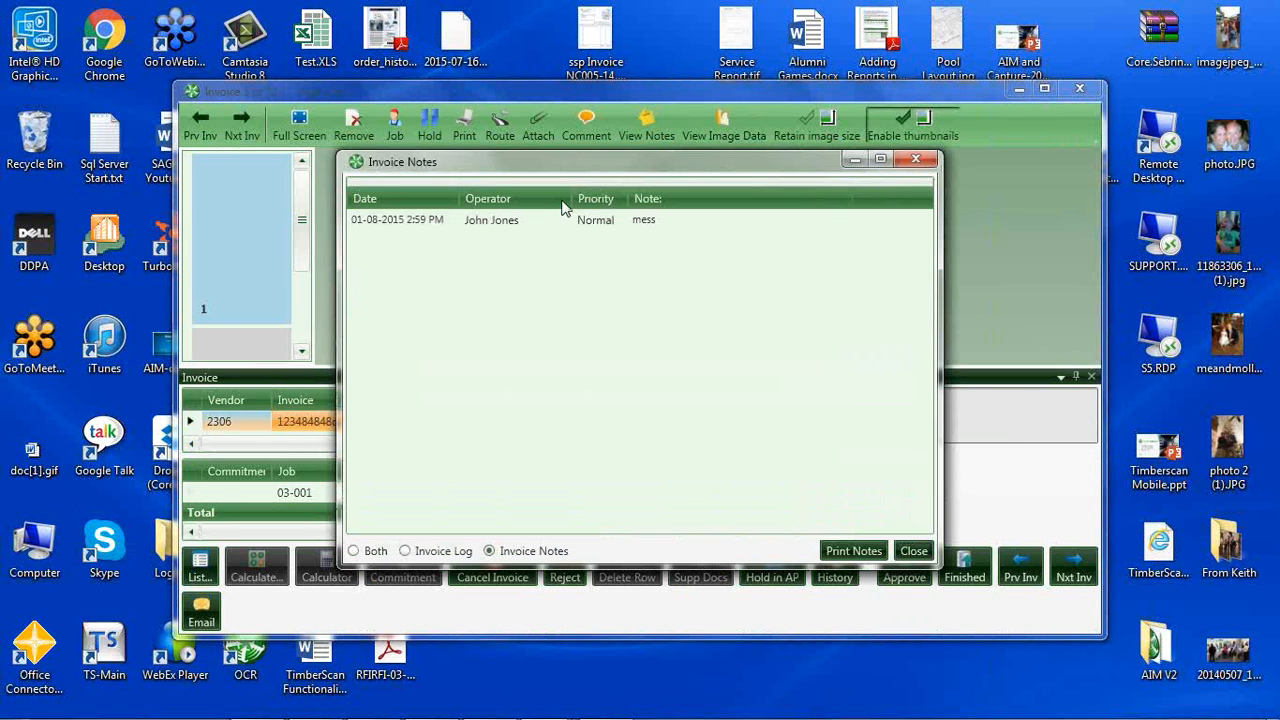
Review and close the first invoice's notes, and dismiss the vendor insurance warning.
{"action": "left_click_drag", "start_coordinate": [542, 170], "coordinate": [711, 221]}
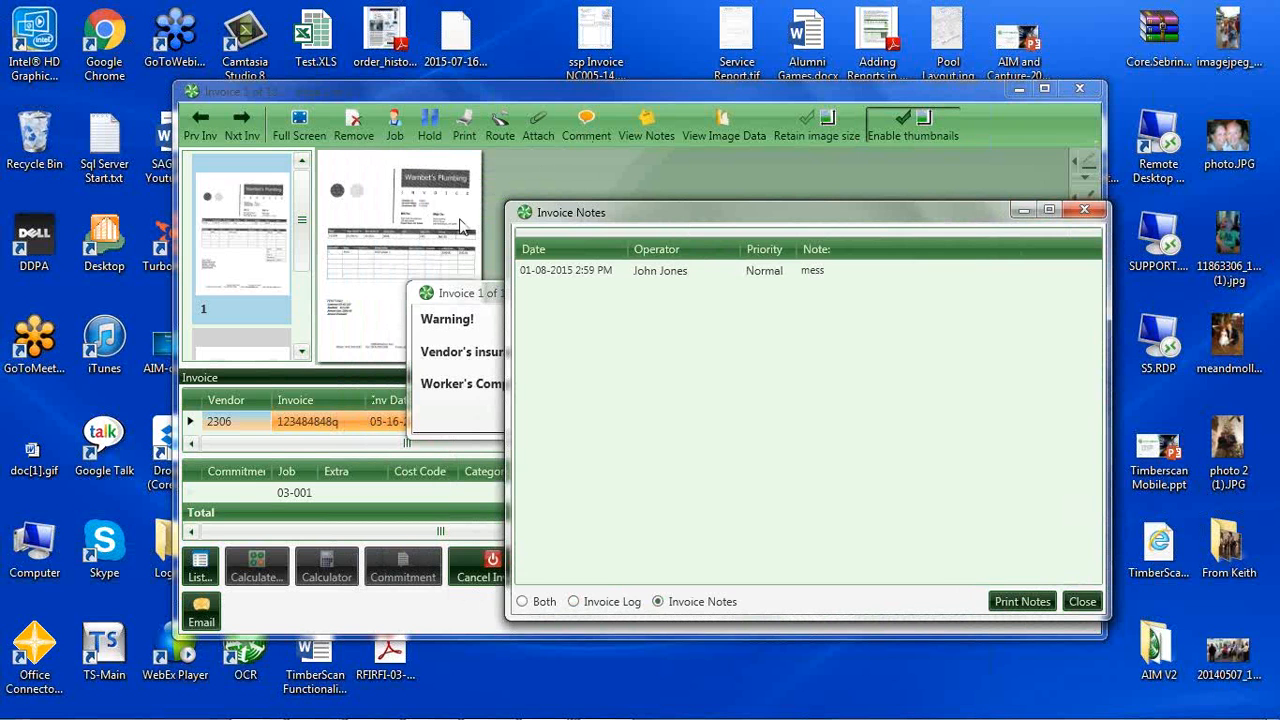
{"action": "left_click", "coordinate": [618, 272]}
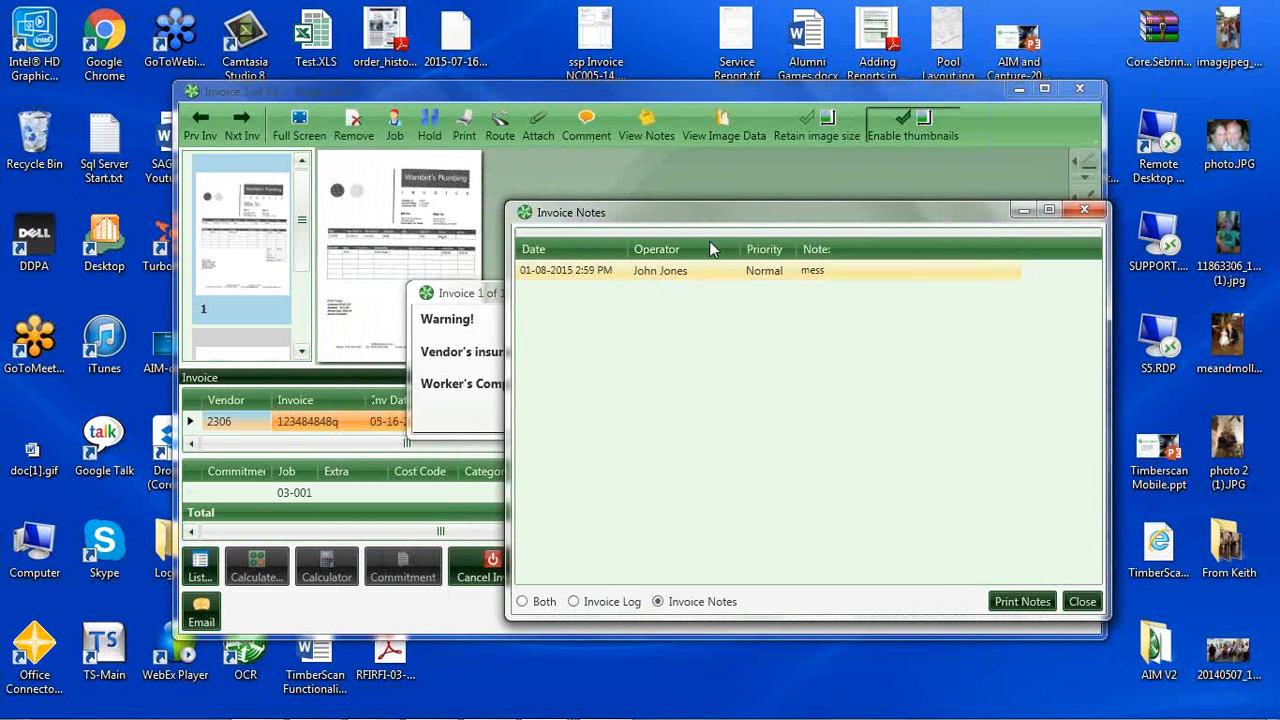
{"action": "left_click", "coordinate": [1081, 601]}
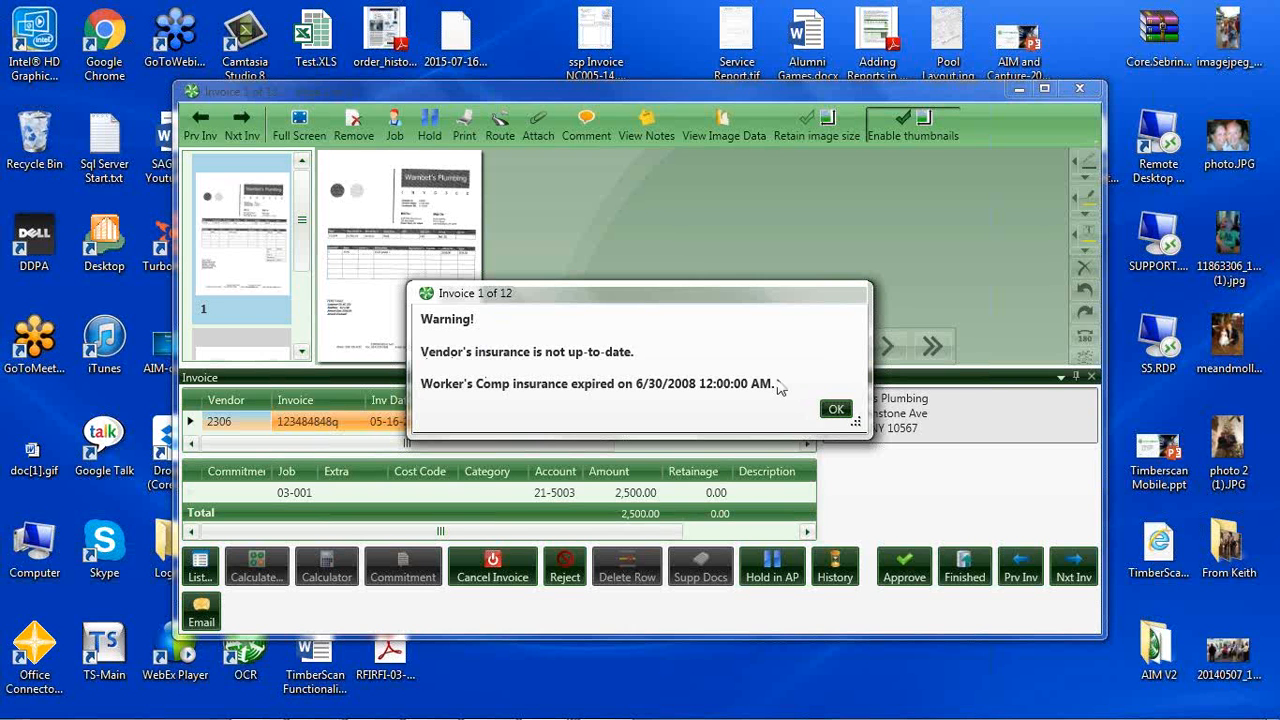
{"action": "left_click", "coordinate": [834, 410]}
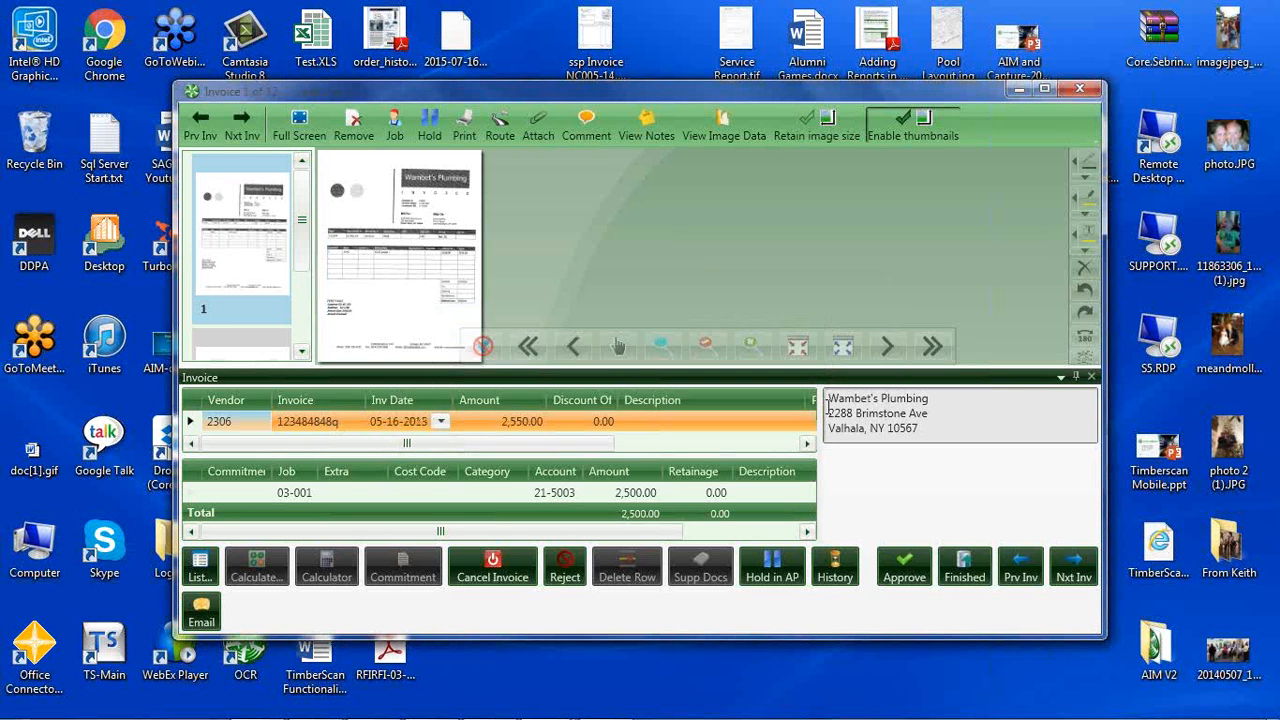
Maximize the invoice approval window and enlarge the Wambet's Plumbing invoice image.
{"action": "left_click", "coordinate": [1044, 88]}
{"action": "scroll", "coordinate": [338, 272], "scroll_direction": "up", "scroll_amount": 4}
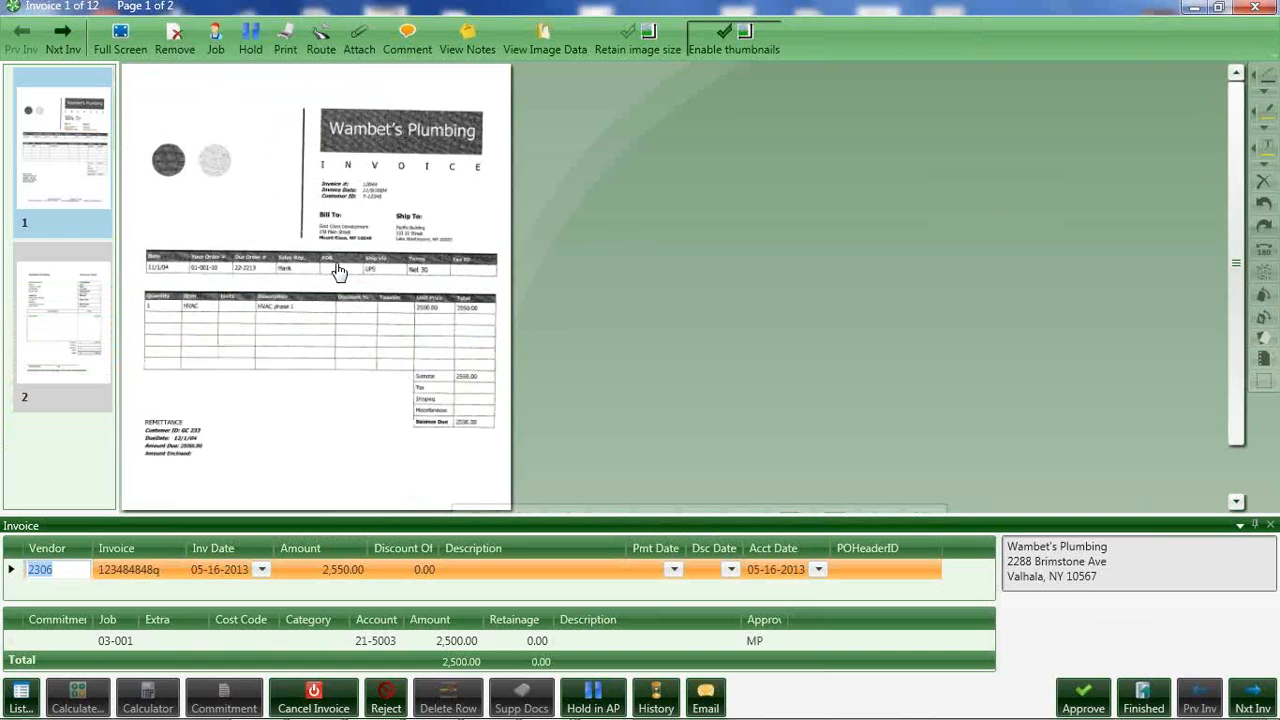
{"action": "scroll", "coordinate": [338, 272], "scroll_direction": "up", "scroll_amount": 1}
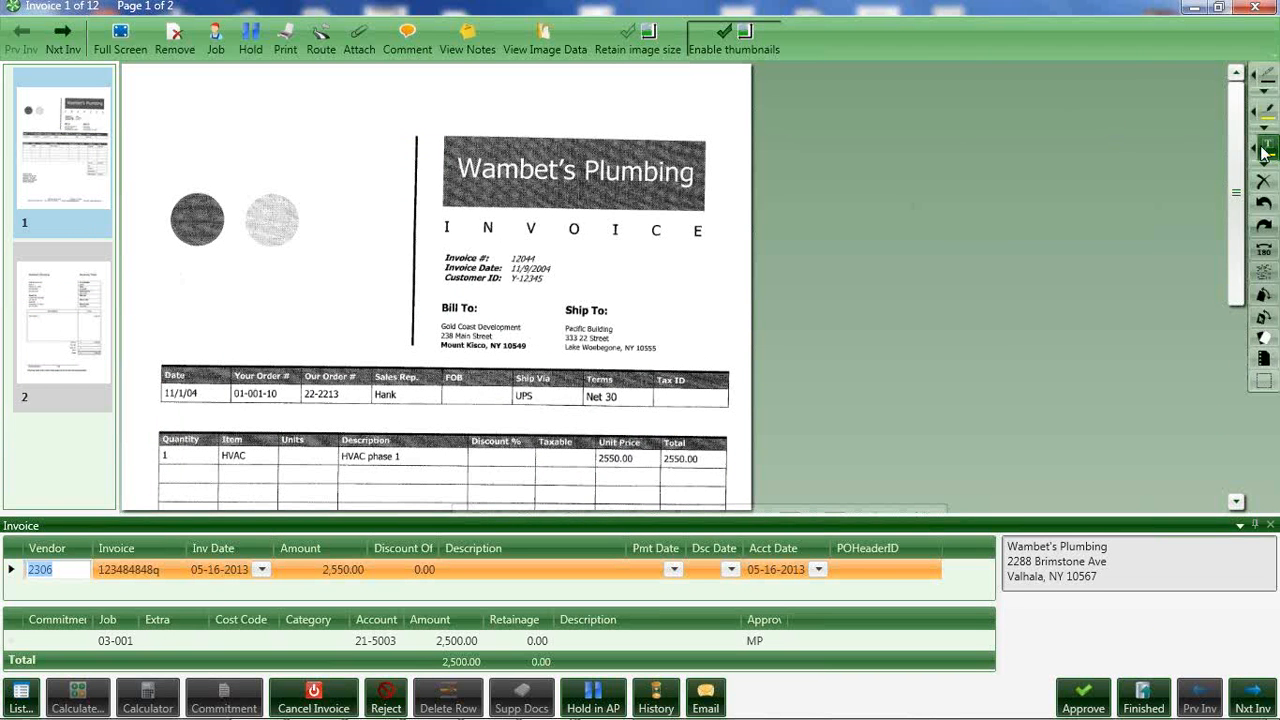
Place a text note on the blank area beside the Wambet's Plumbing invoice heading, and delete it.
{"action": "mouse_move", "coordinate": [183, 172]}
{"action": "left_mouse_down"}
{"action": "mouse_move", "coordinate": [227, 215]}
{"action": "mouse_move", "coordinate": [366, 290]}
{"action": "mouse_move", "coordinate": [376, 318]}
{"action": "left_mouse_up"}
{"action": "right_click", "coordinate": [376, 319]}
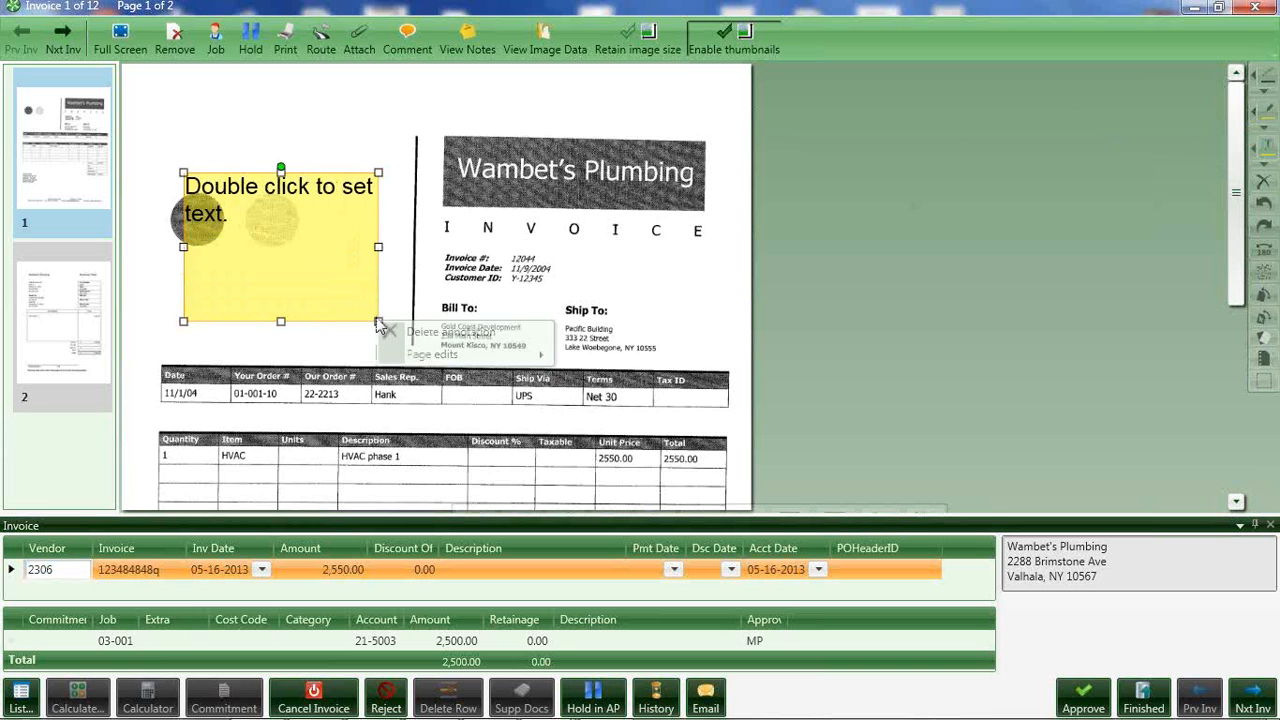
{"action": "left_click", "coordinate": [421, 341]}
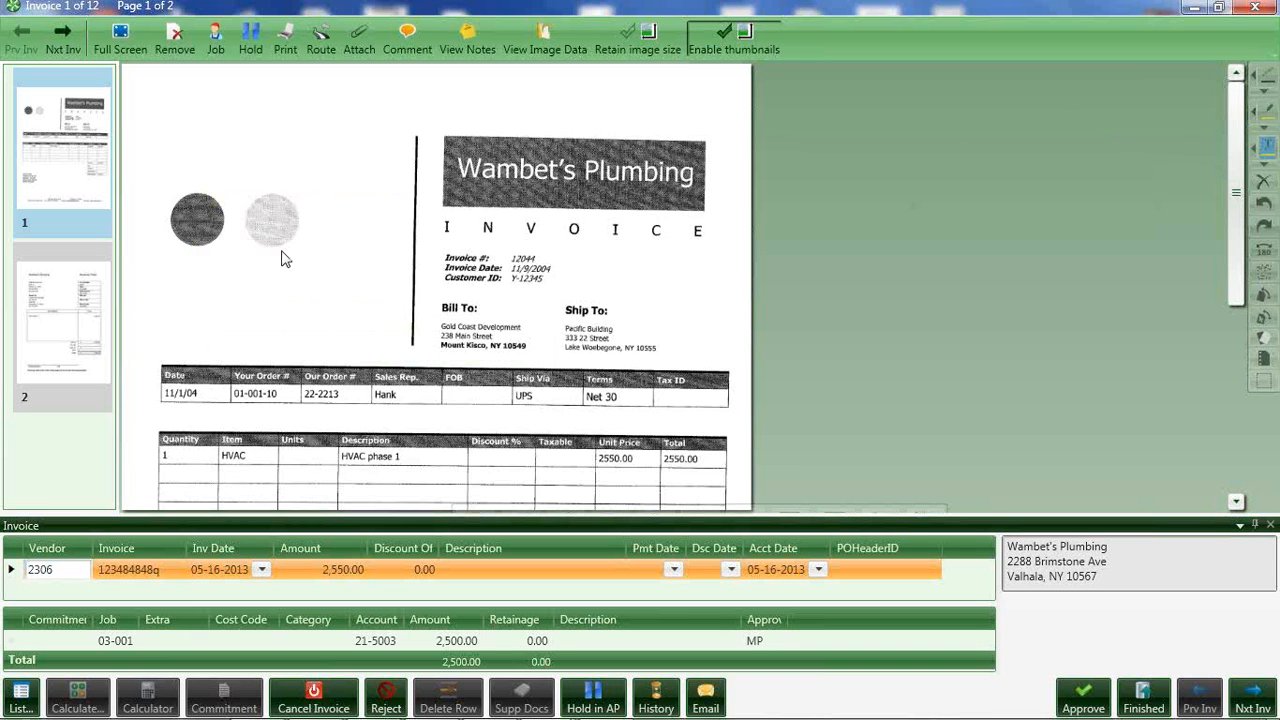
Open an email for the Wambet's Plumbing invoice, move its window lower to view its options, and close it unsent.
{"action": "left_click", "coordinate": [708, 698]}
{"action": "left_click", "coordinate": [745, 391]}
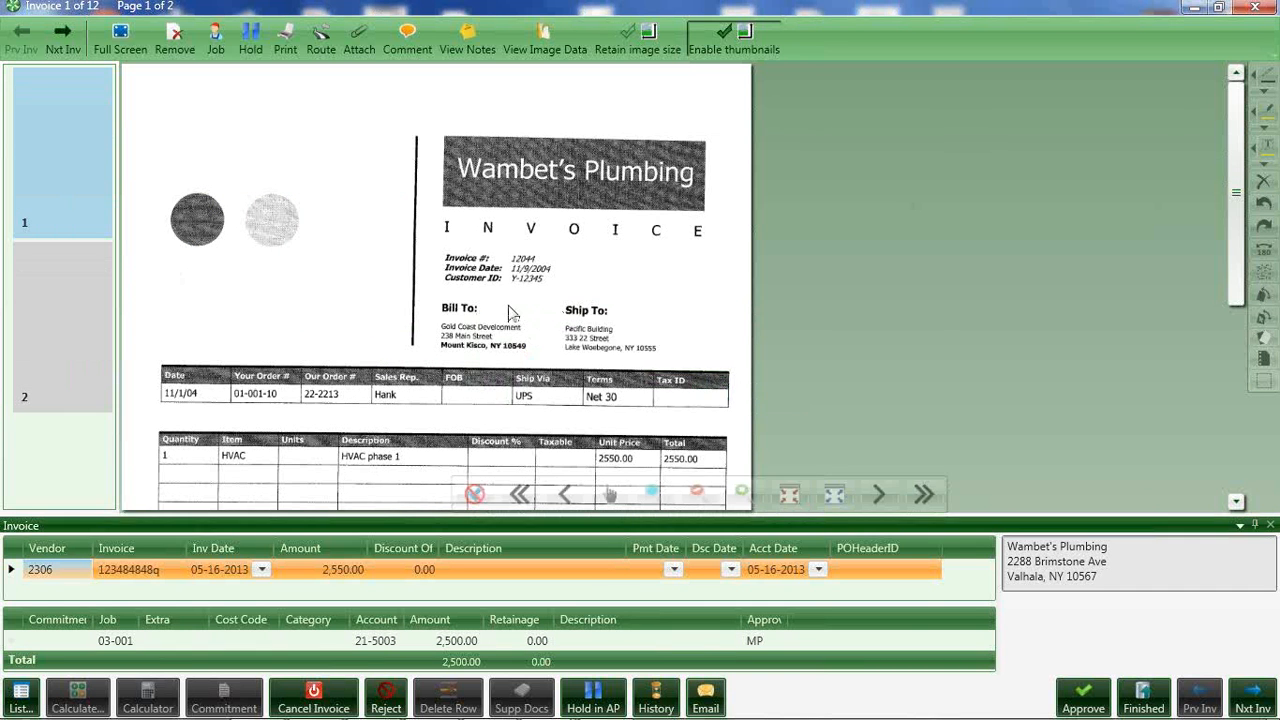
{"action": "left_click_drag", "start_coordinate": [515, 160], "coordinate": [488, 288]}
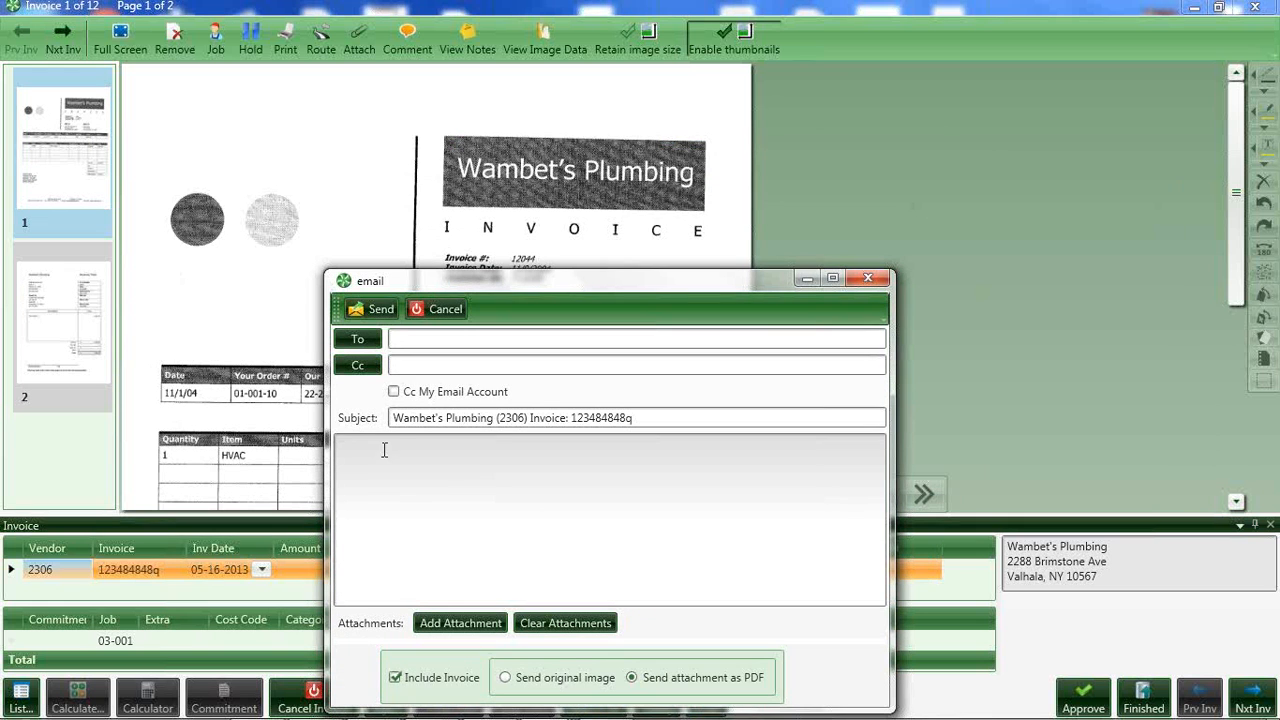
{"action": "left_click", "coordinate": [865, 278]}
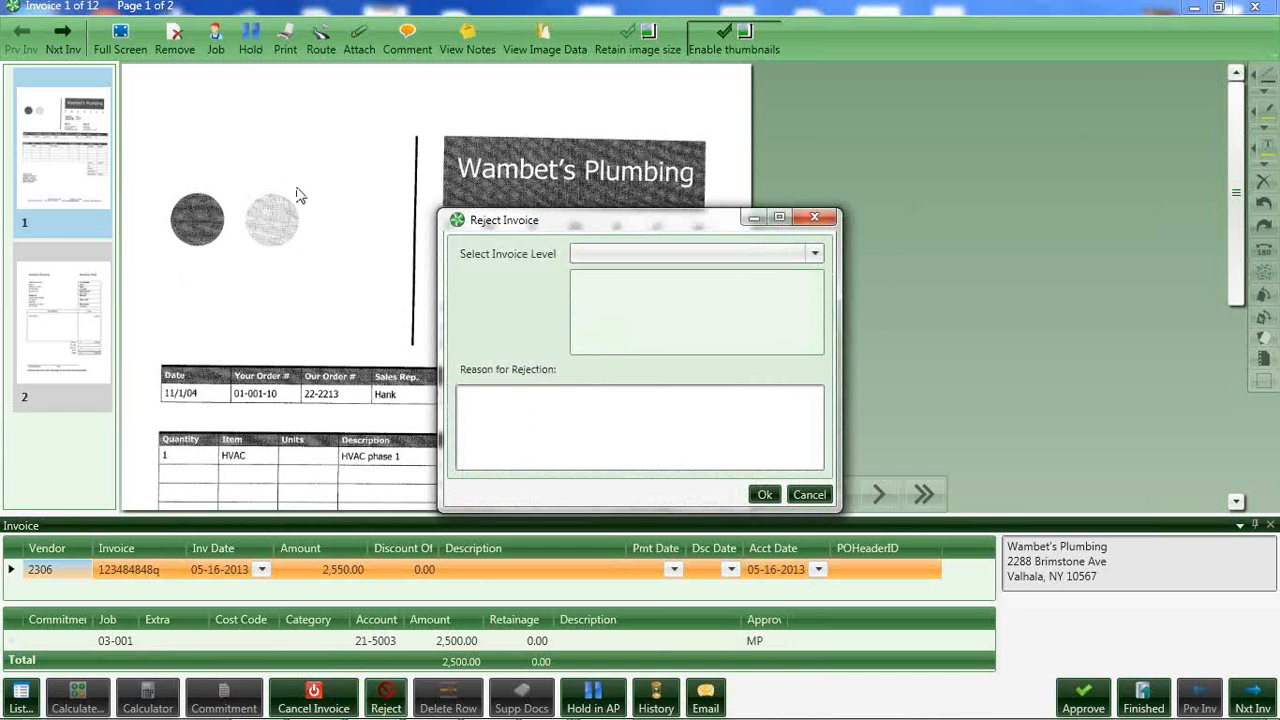
Review the invoice levels available for a rejection, and close the rejection form without rejecting the invoice.
{"action": "left_click", "coordinate": [462, 399]}
{"action": "left_click", "coordinate": [816, 255]}
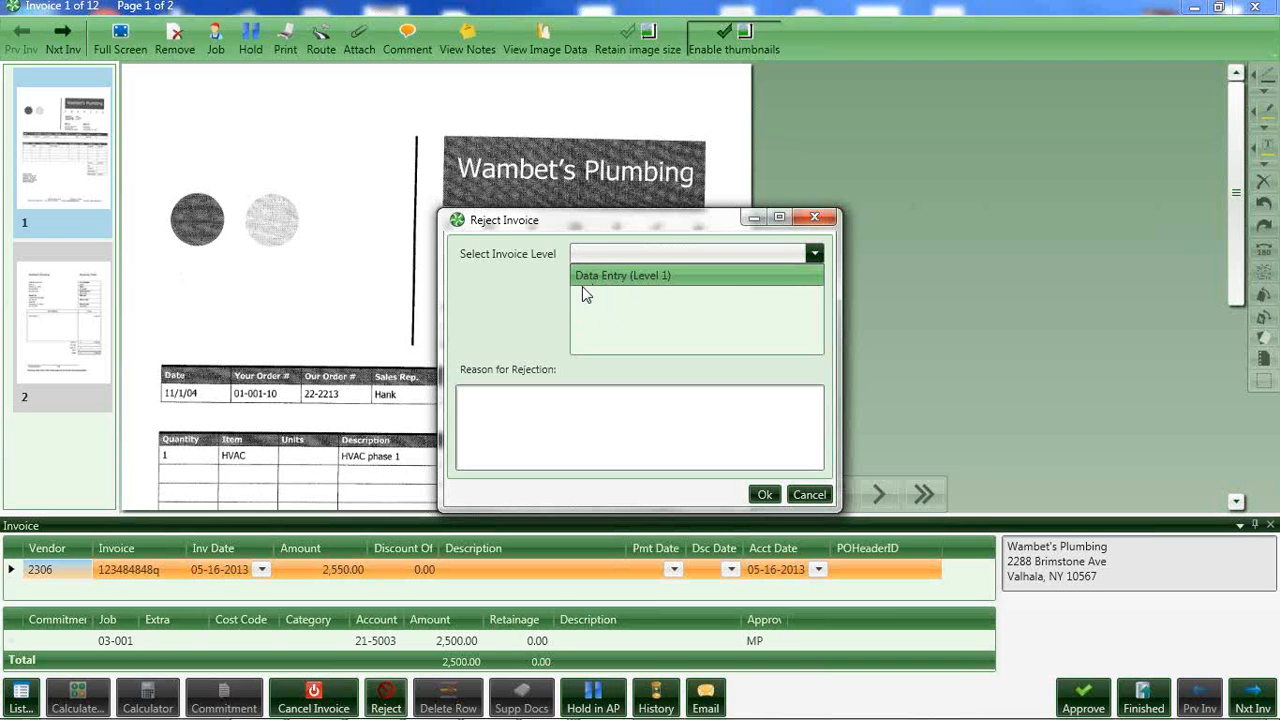
{"action": "left_click", "coordinate": [810, 219]}
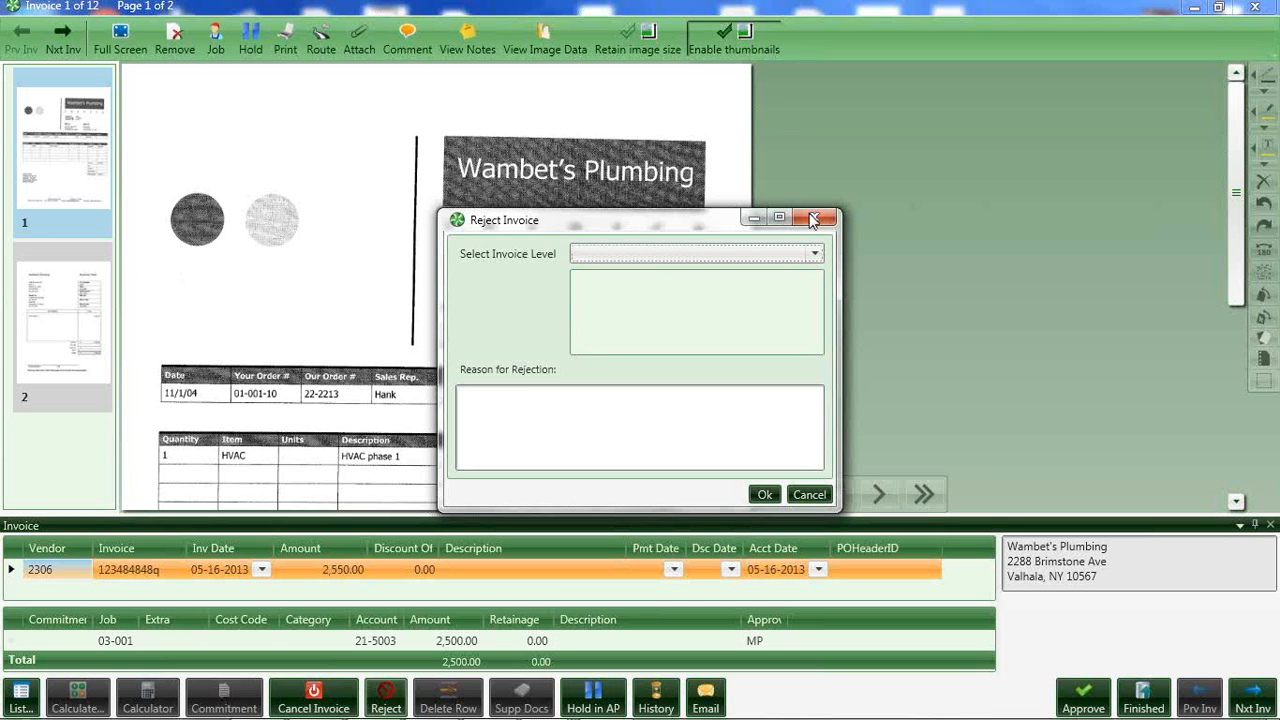
{"action": "left_click", "coordinate": [810, 218]}
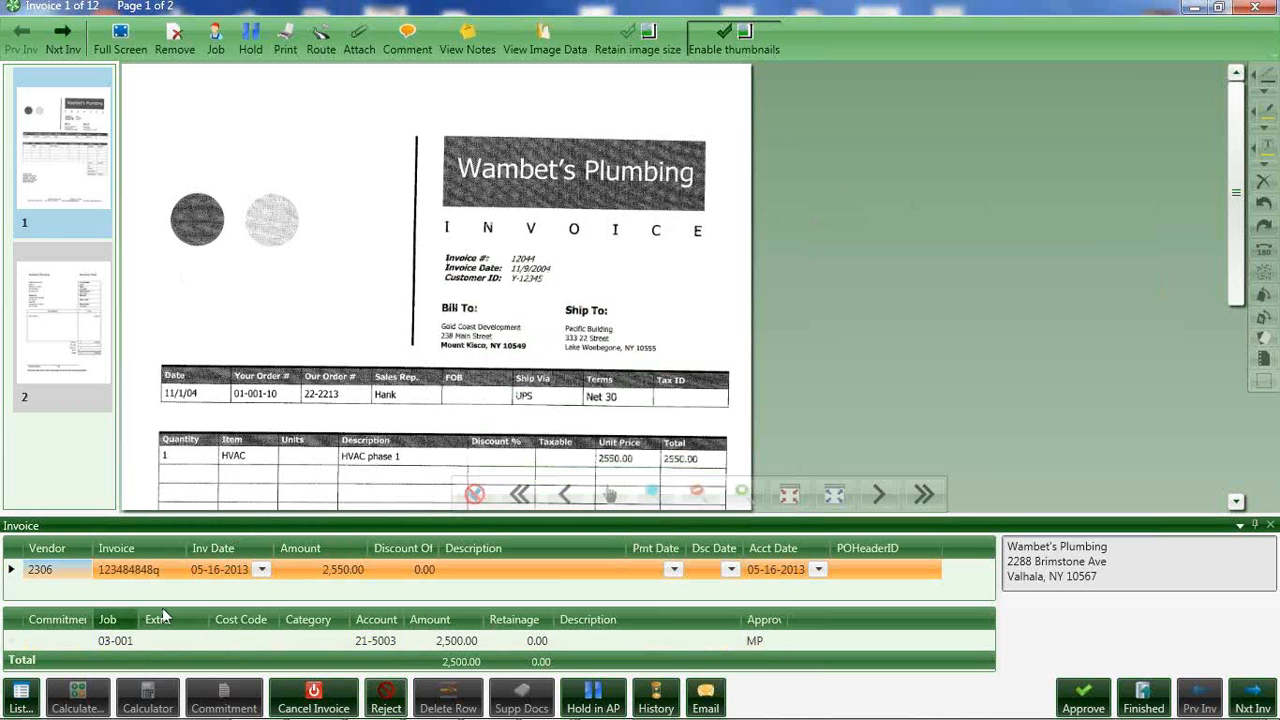
Code the distribution line to cost code 1-510 Temporary Utilities with category M, and cancel out of the category overage warning.
{"action": "left_click", "coordinate": [239, 640]}
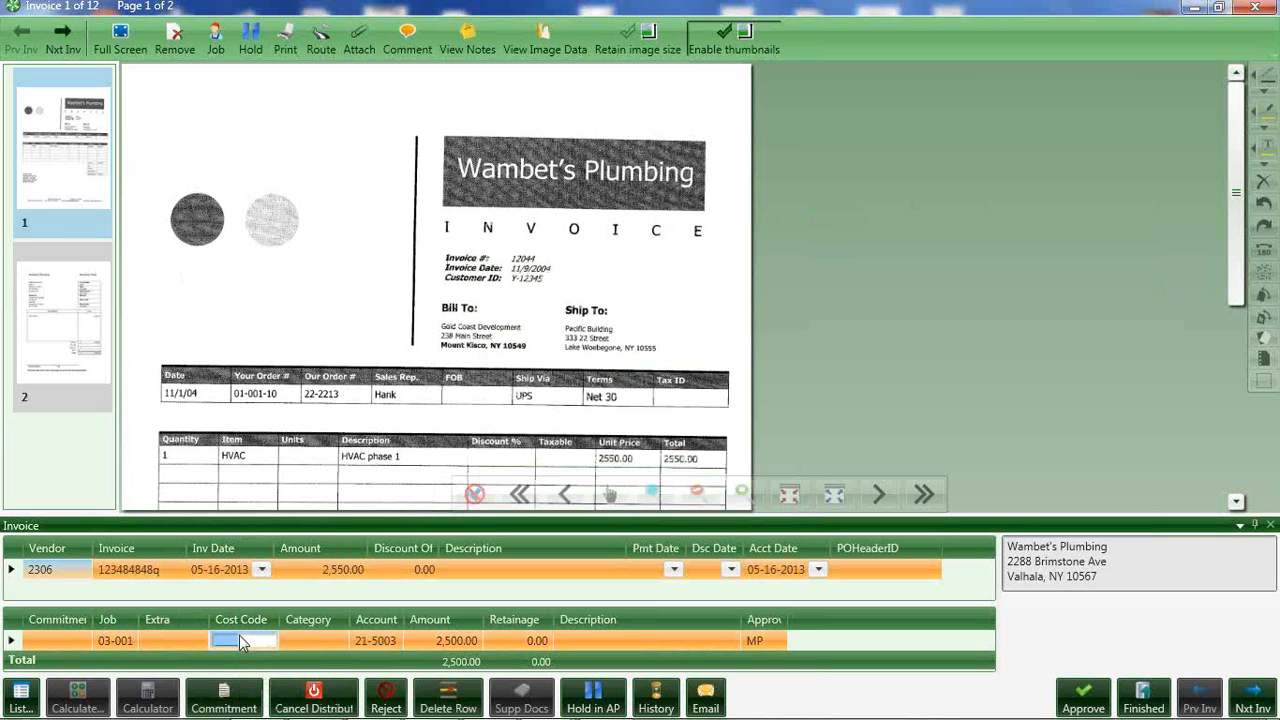
{"action": "left_click", "coordinate": [20, 695]}
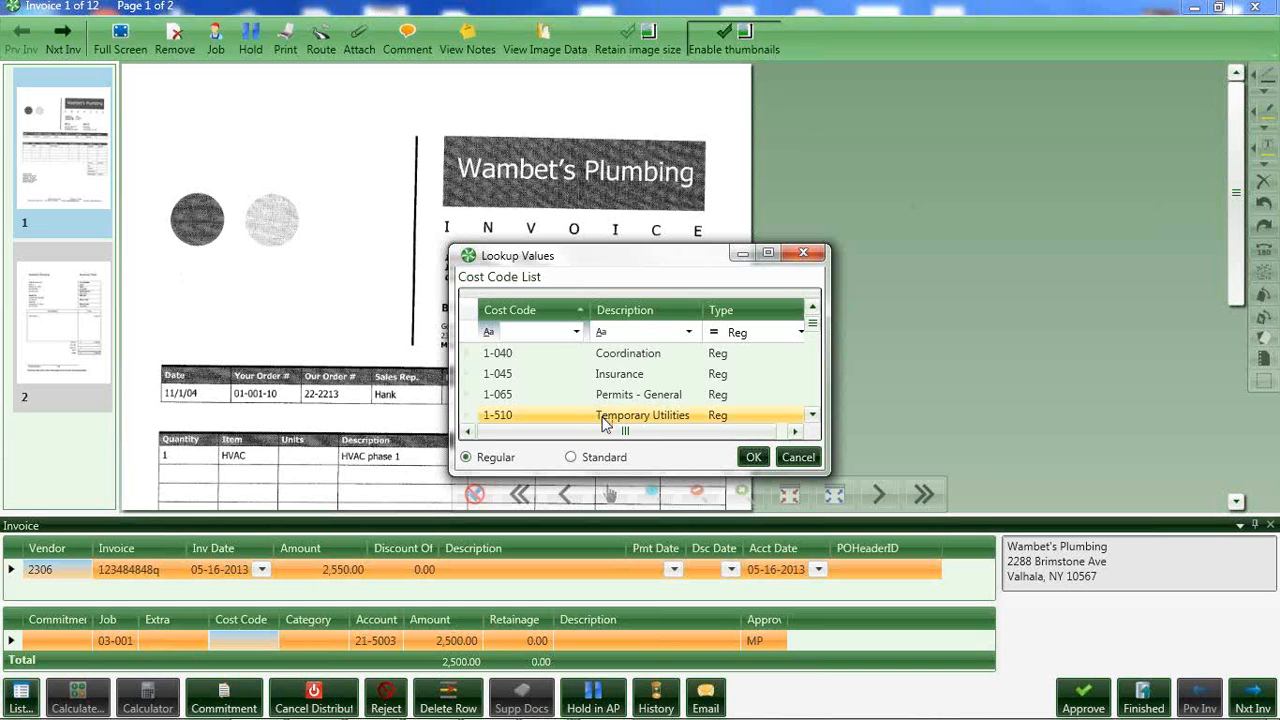
{"action": "left_click", "coordinate": [603, 423]}
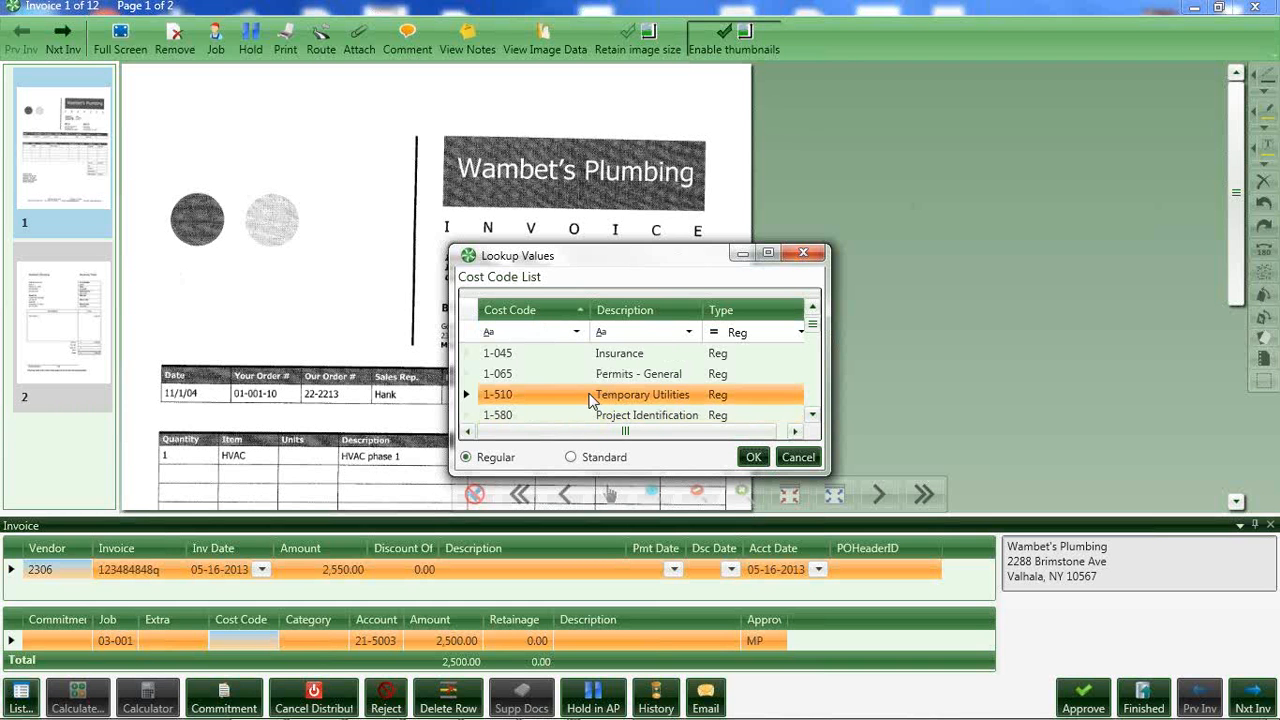
{"action": "double_click", "coordinate": [602, 398]}
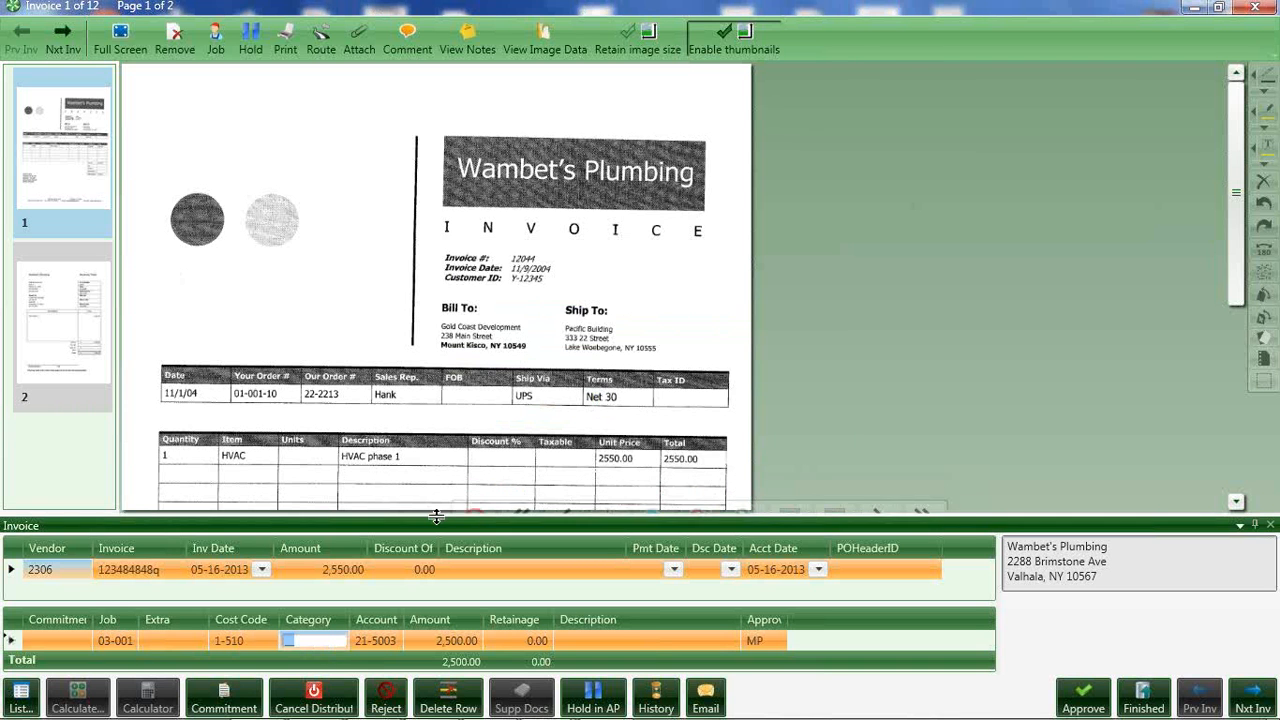
{"action": "key", "text": "Tab"}
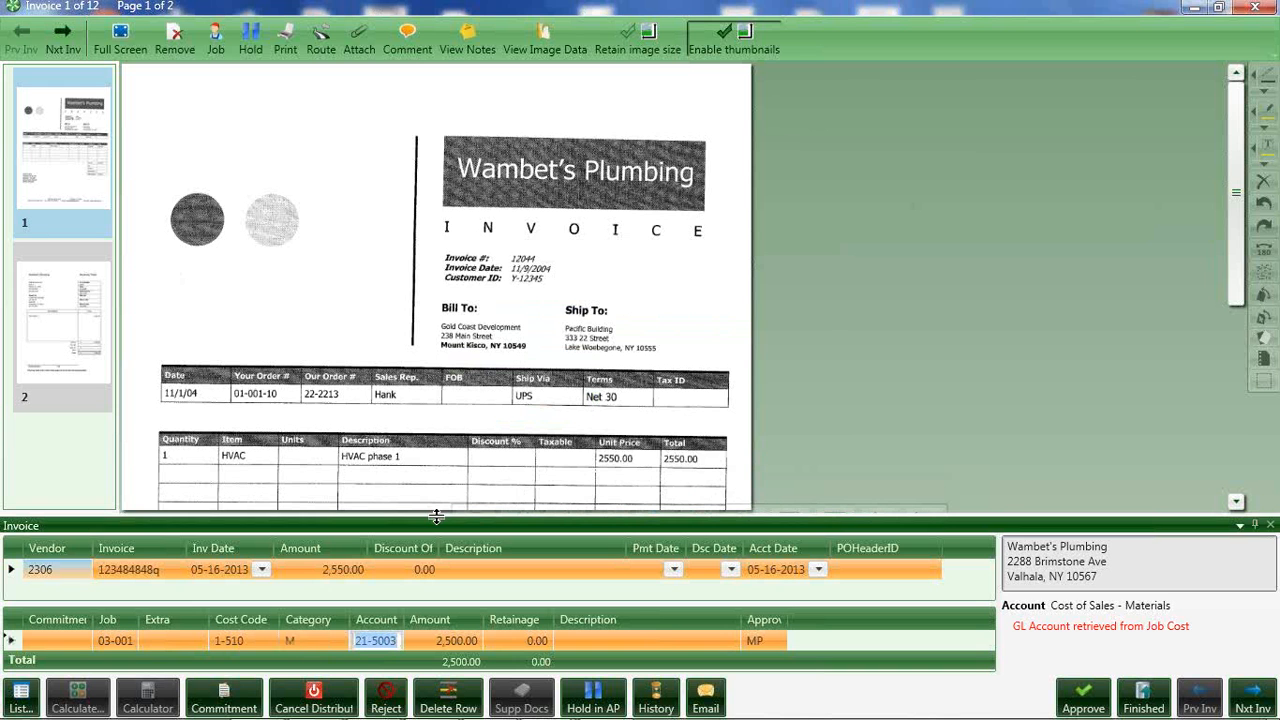
{"action": "key", "text": "Tab"}
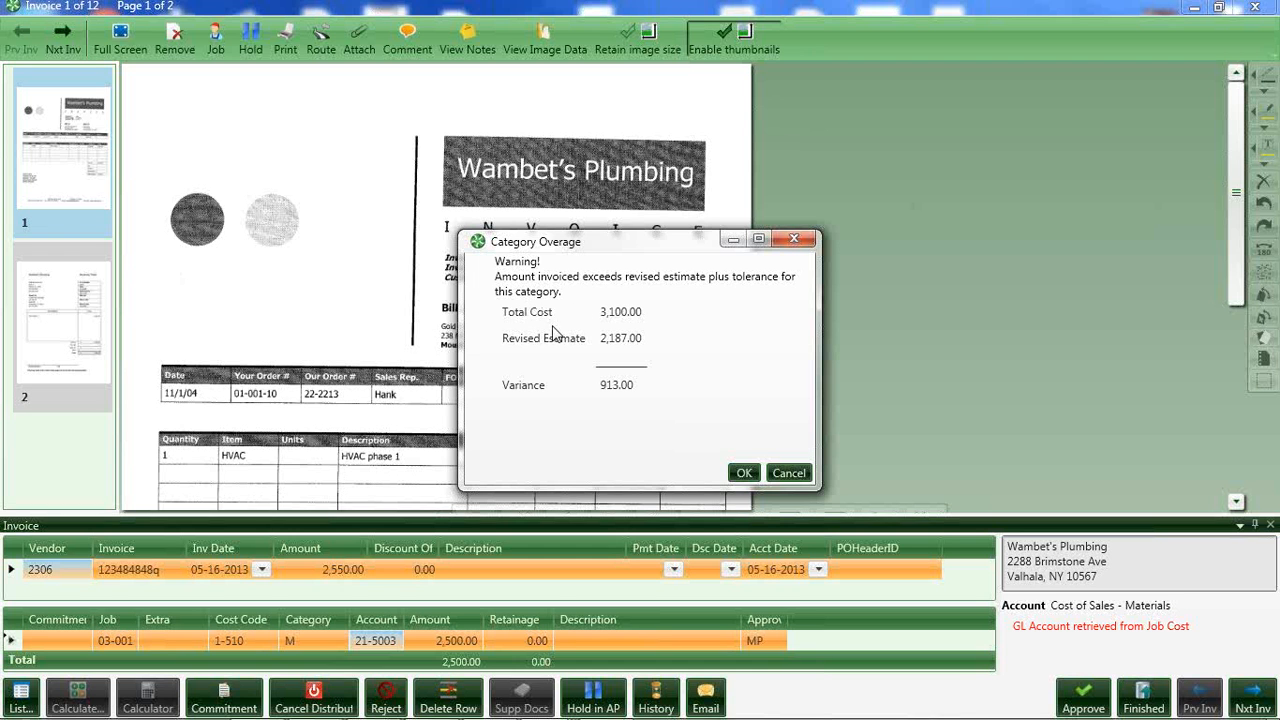
{"action": "left_click", "coordinate": [787, 474]}
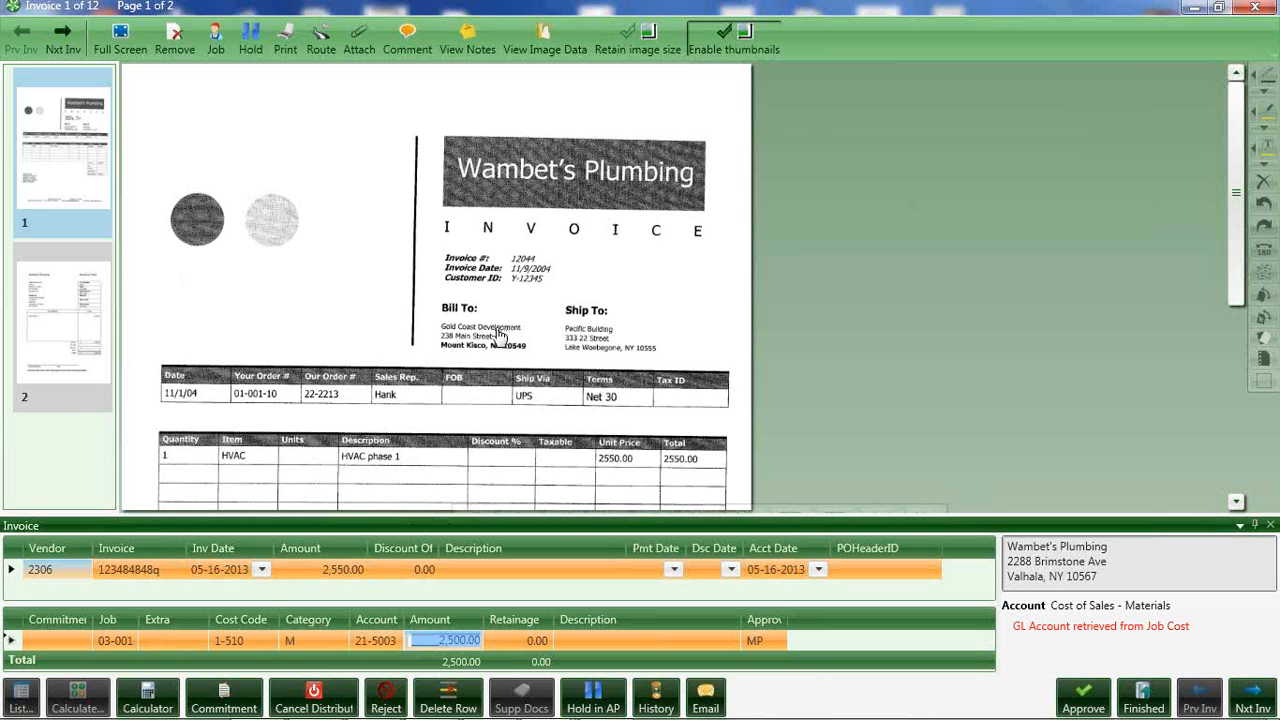
Open the job cost invoices inquiry for job 03-001 and maximize its window.
{"action": "mouse_move", "coordinate": [120, 639]}
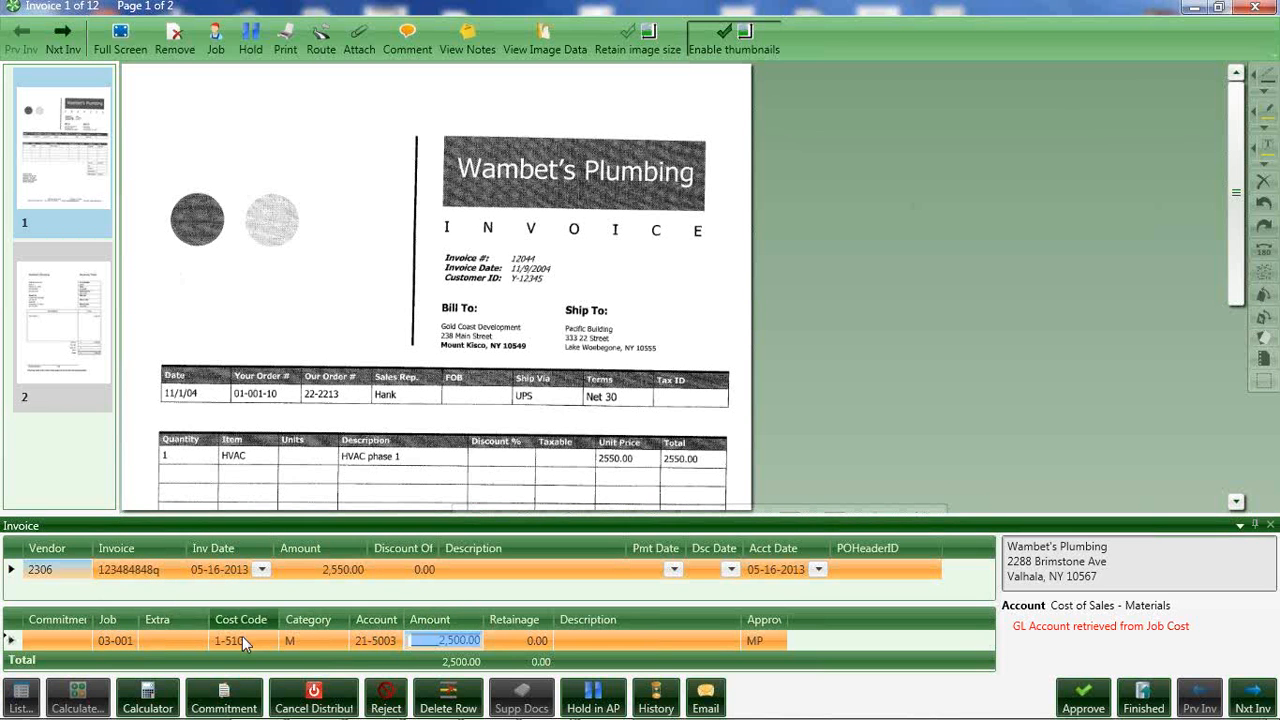
{"action": "mouse_move", "coordinate": [242, 638]}
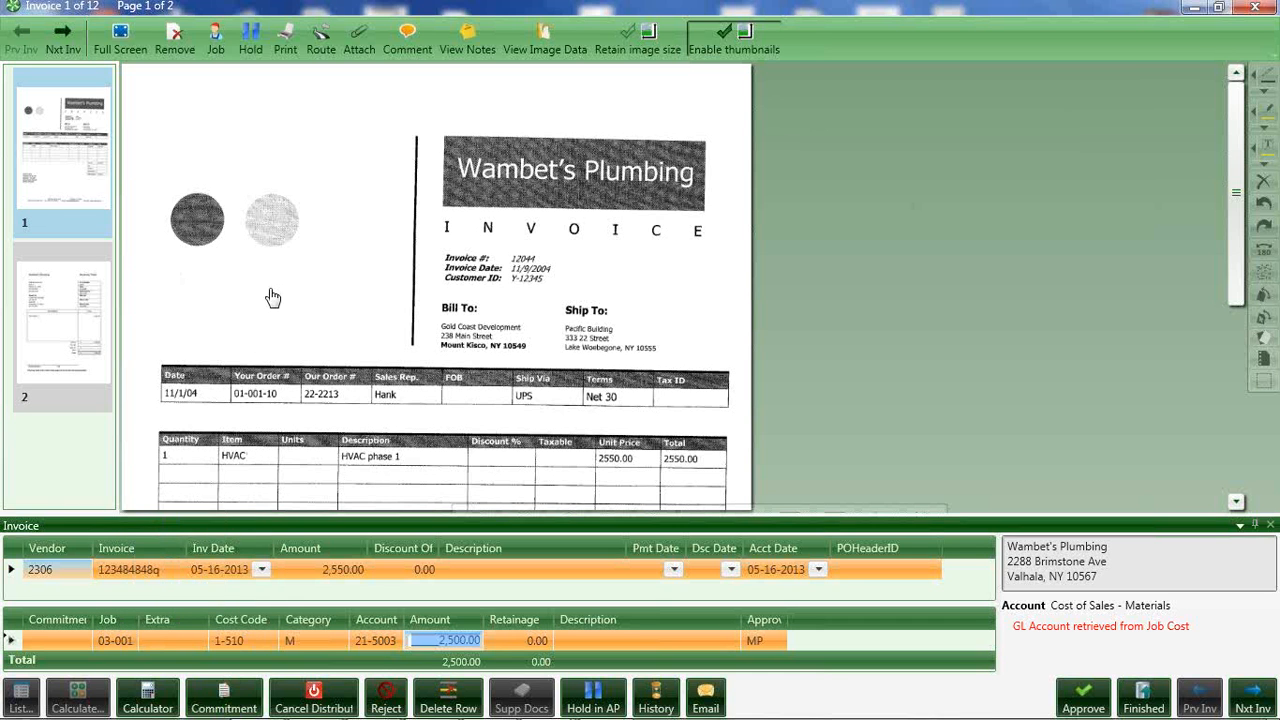
{"action": "left_click", "coordinate": [217, 40]}
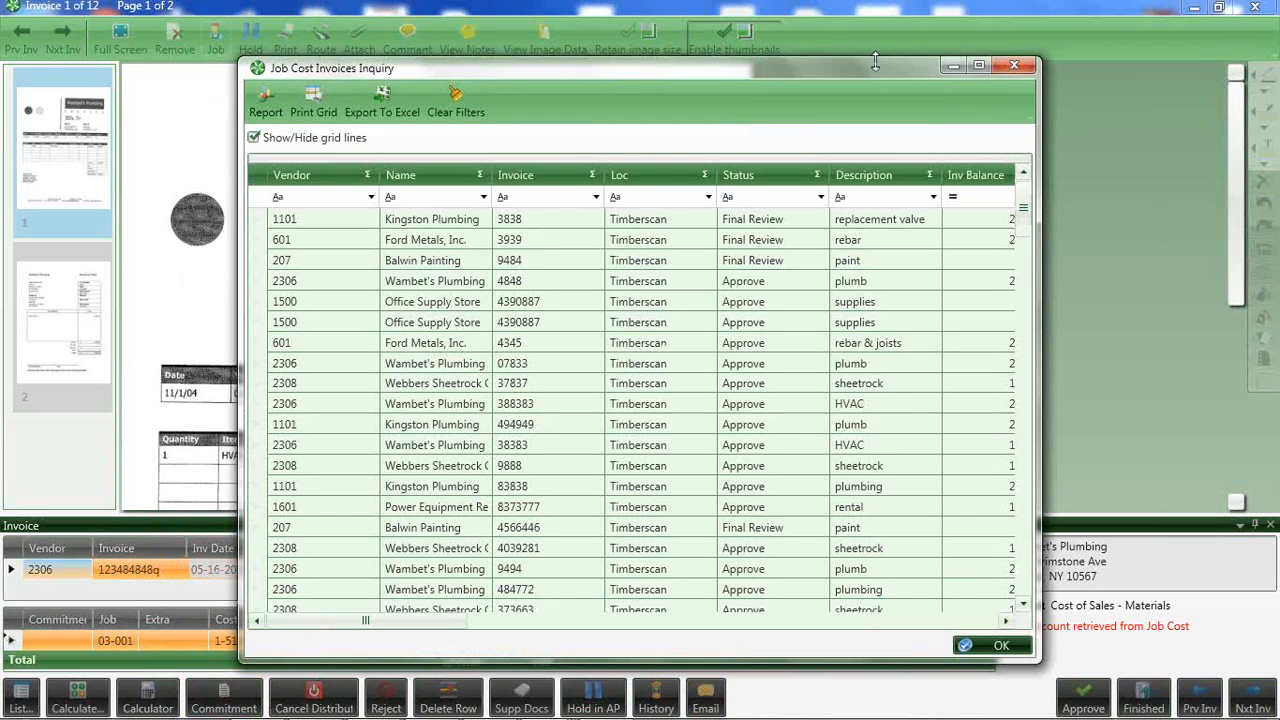
{"action": "left_click_drag", "start_coordinate": [875, 66], "coordinate": [845, 59]}
{"action": "left_click", "coordinate": [949, 58]}
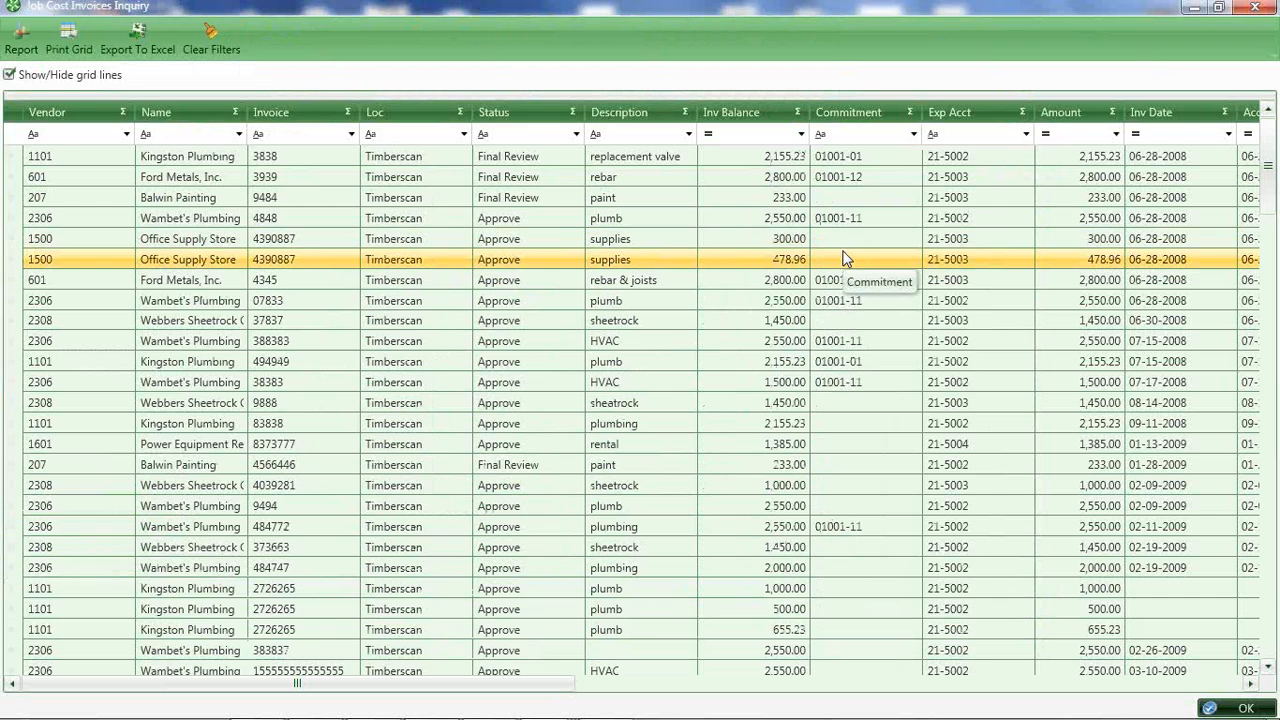
Examine the inquiry's columns through to the comment, log and image entries, and view the first listed invoice's image.
{"action": "left_click", "coordinate": [839, 246]}
{"action": "left_click", "coordinate": [207, 160]}
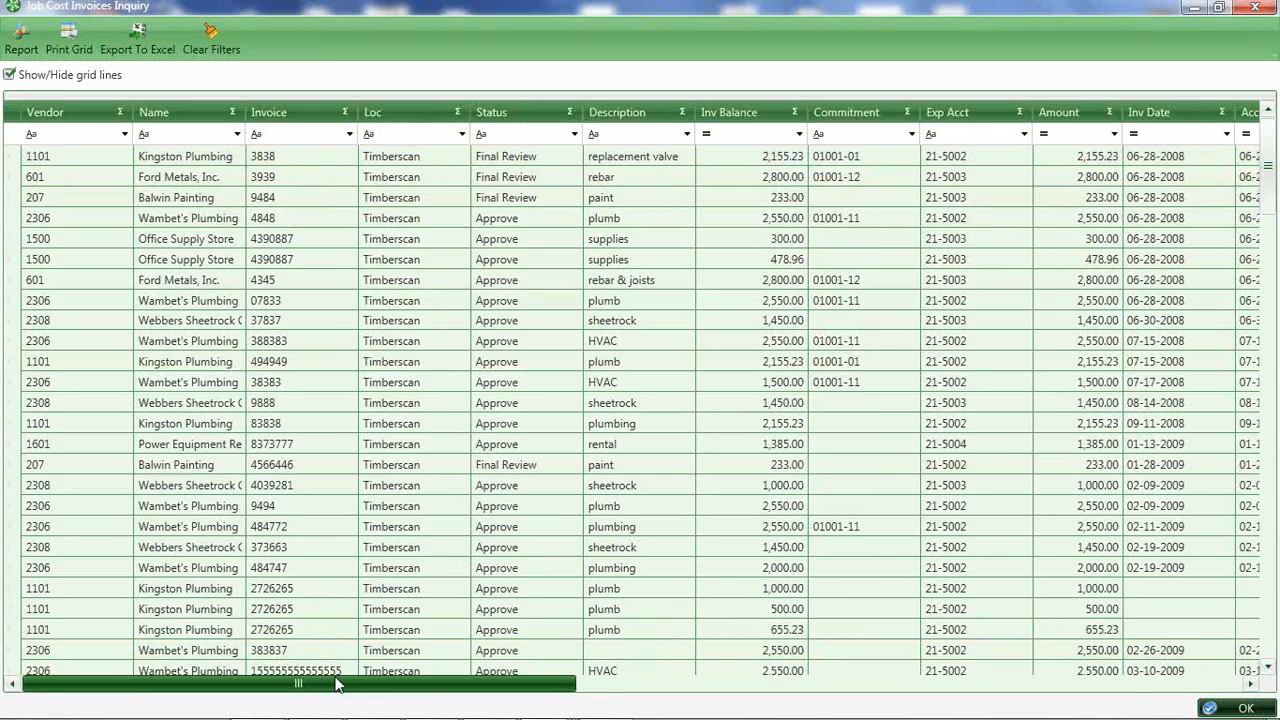
{"action": "left_click_drag", "start_coordinate": [333, 693], "coordinate": [997, 710]}
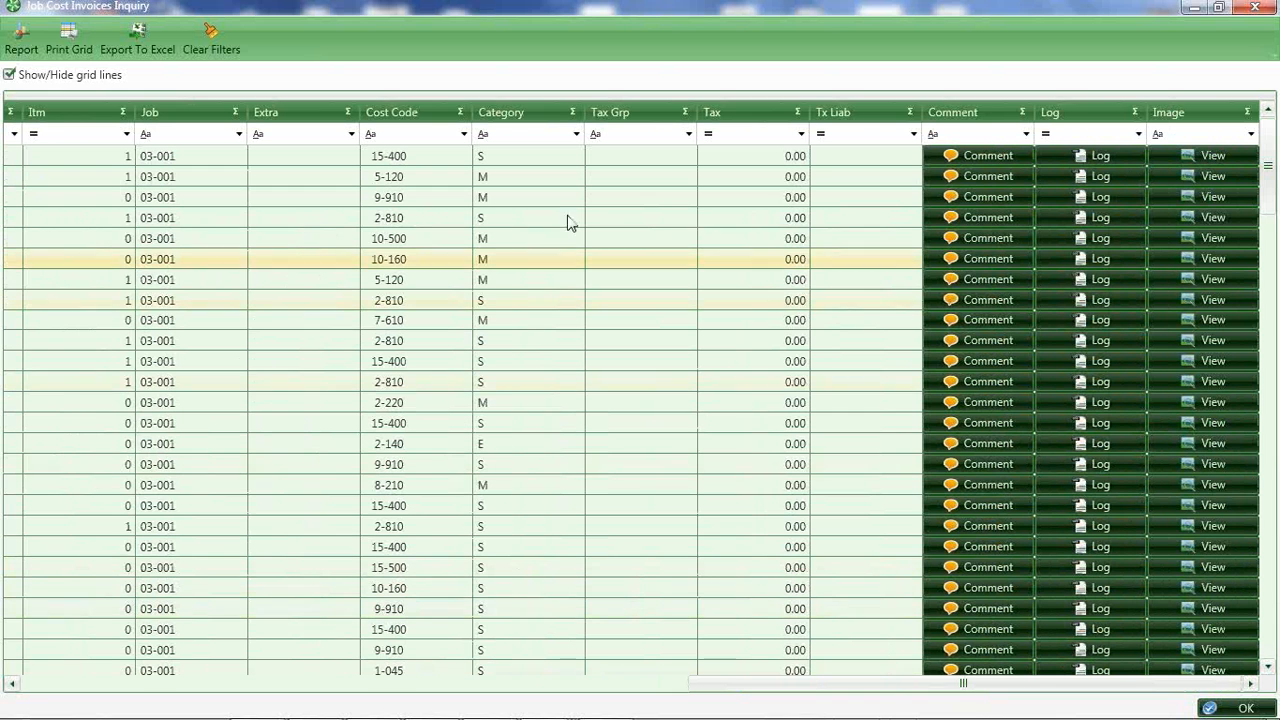
{"action": "left_click", "coordinate": [1215, 155]}
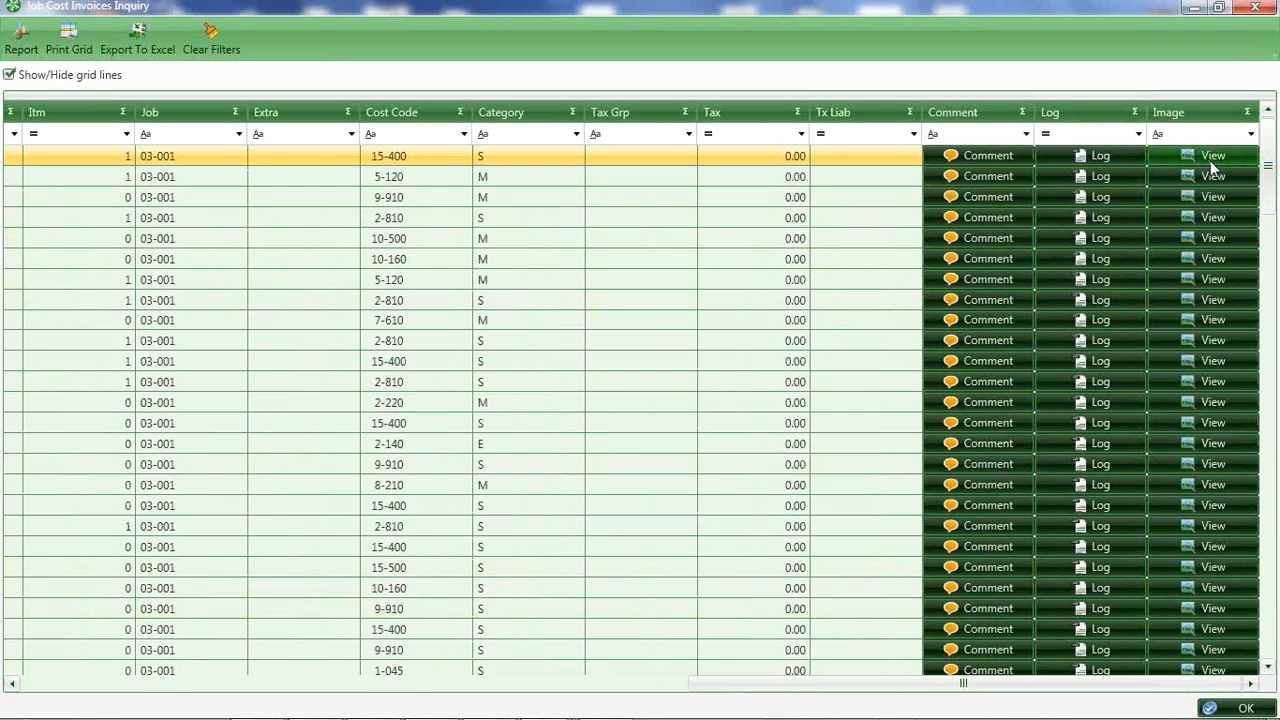
{"action": "left_click", "coordinate": [808, 240]}
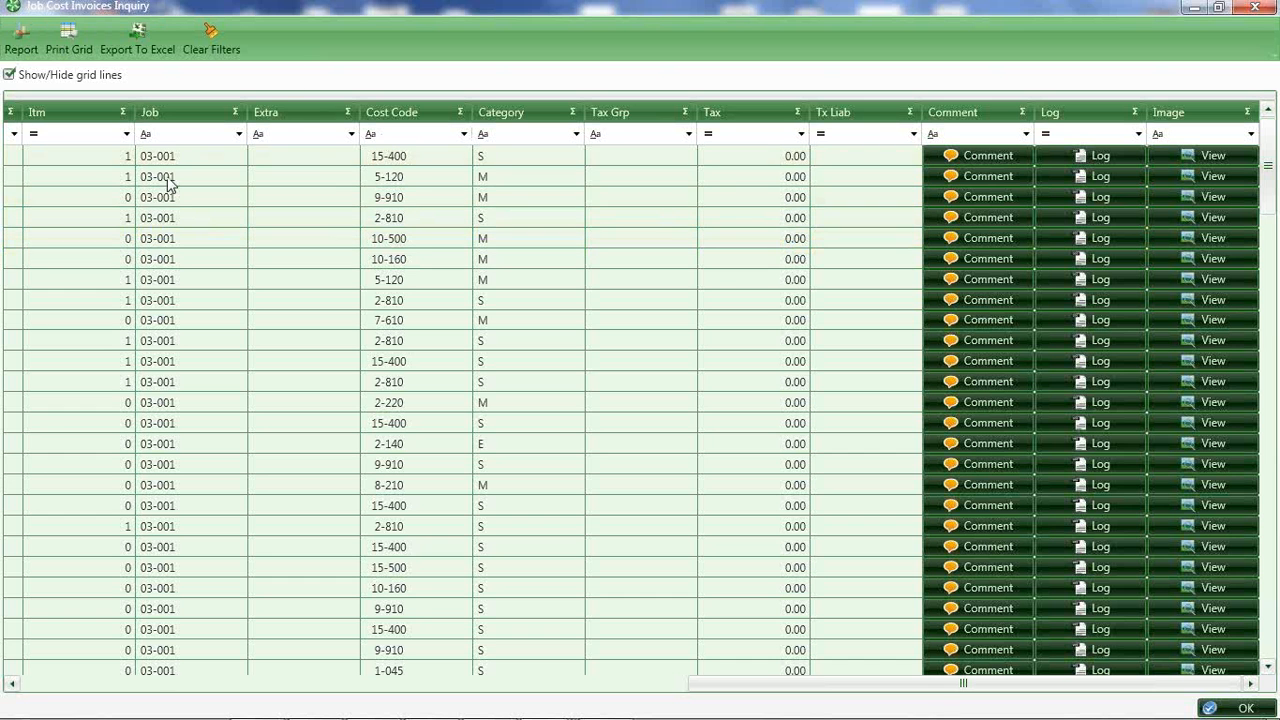
Review the inquiry's report options, dismiss them without running a report, and close the inquiry.
{"action": "left_click", "coordinate": [21, 38]}
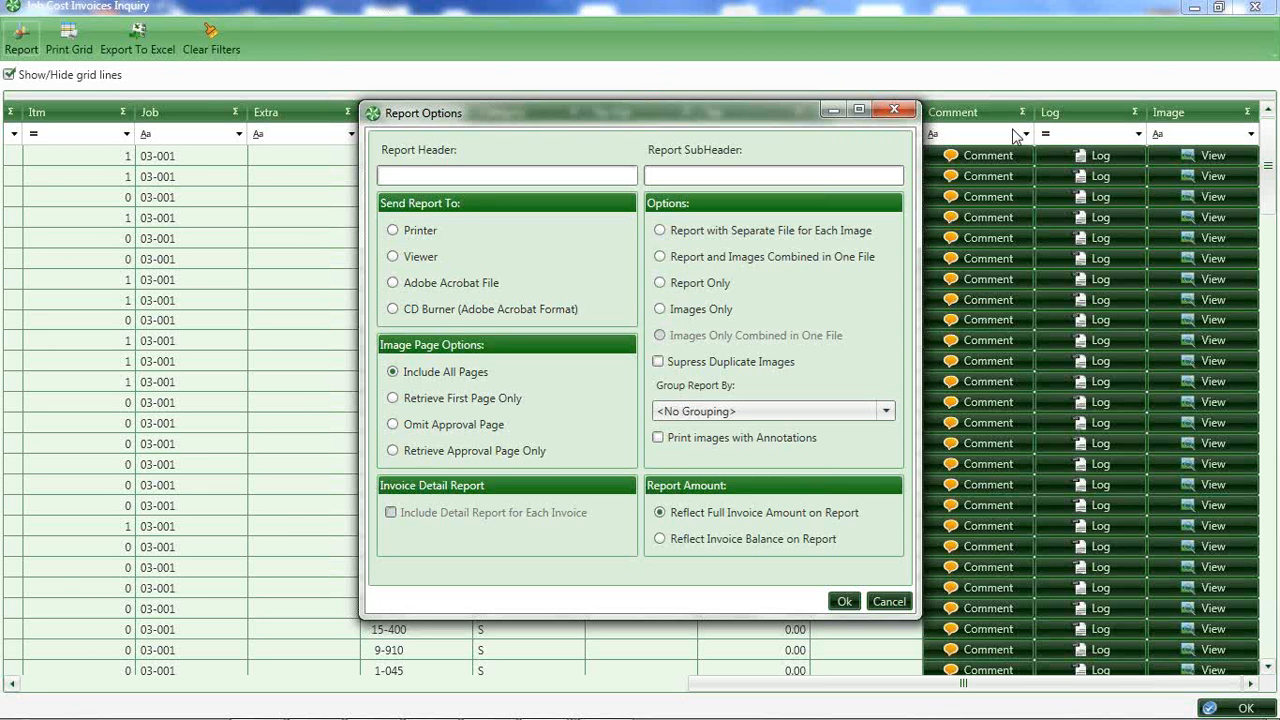
{"action": "left_click", "coordinate": [893, 110]}
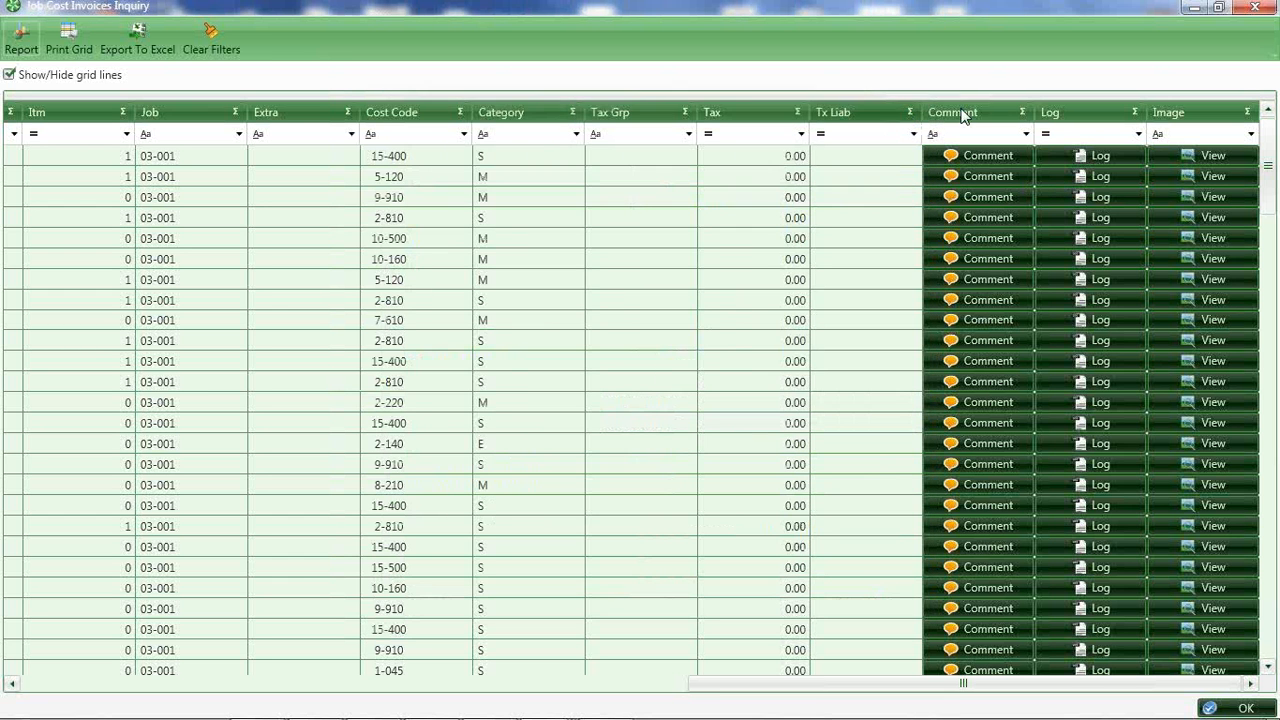
{"action": "left_click", "coordinate": [1256, 10]}
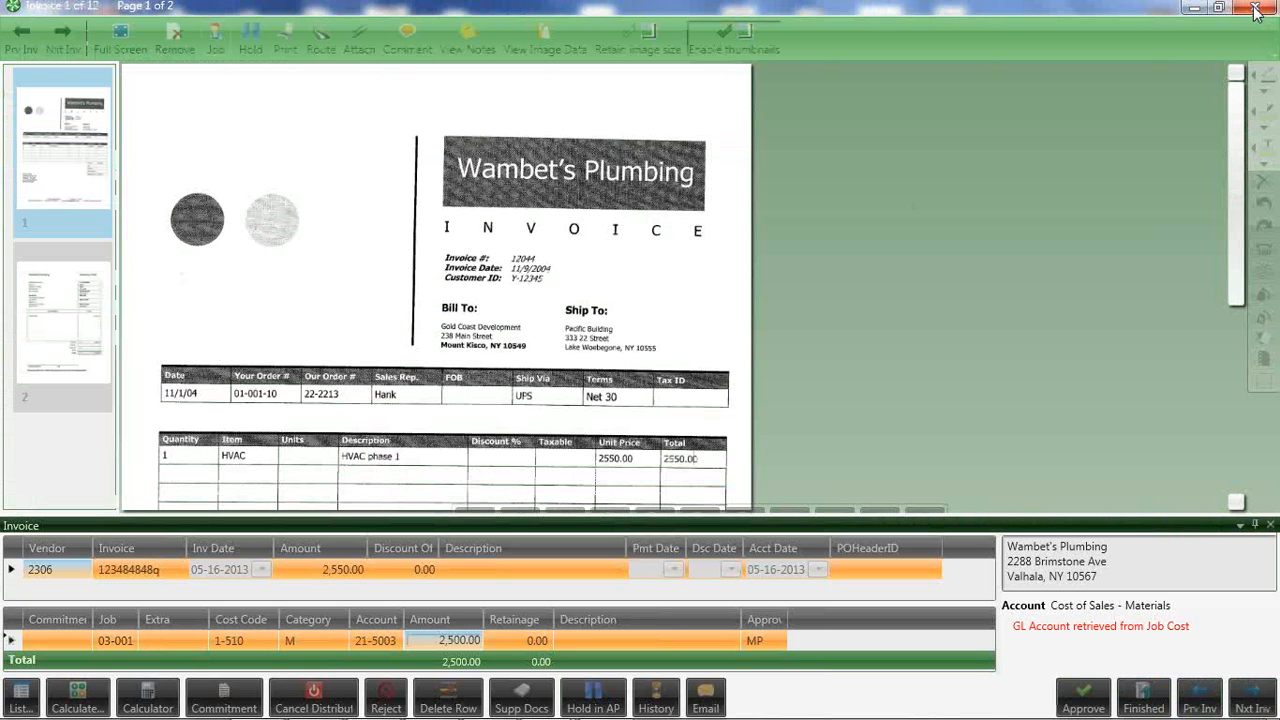
Minimize the invoice window, open the sample report ME&S.pdf in Adobe Reader, examine its cost code pages and first invoice image, and close it.
{"action": "left_click", "coordinate": [1192, 9]}
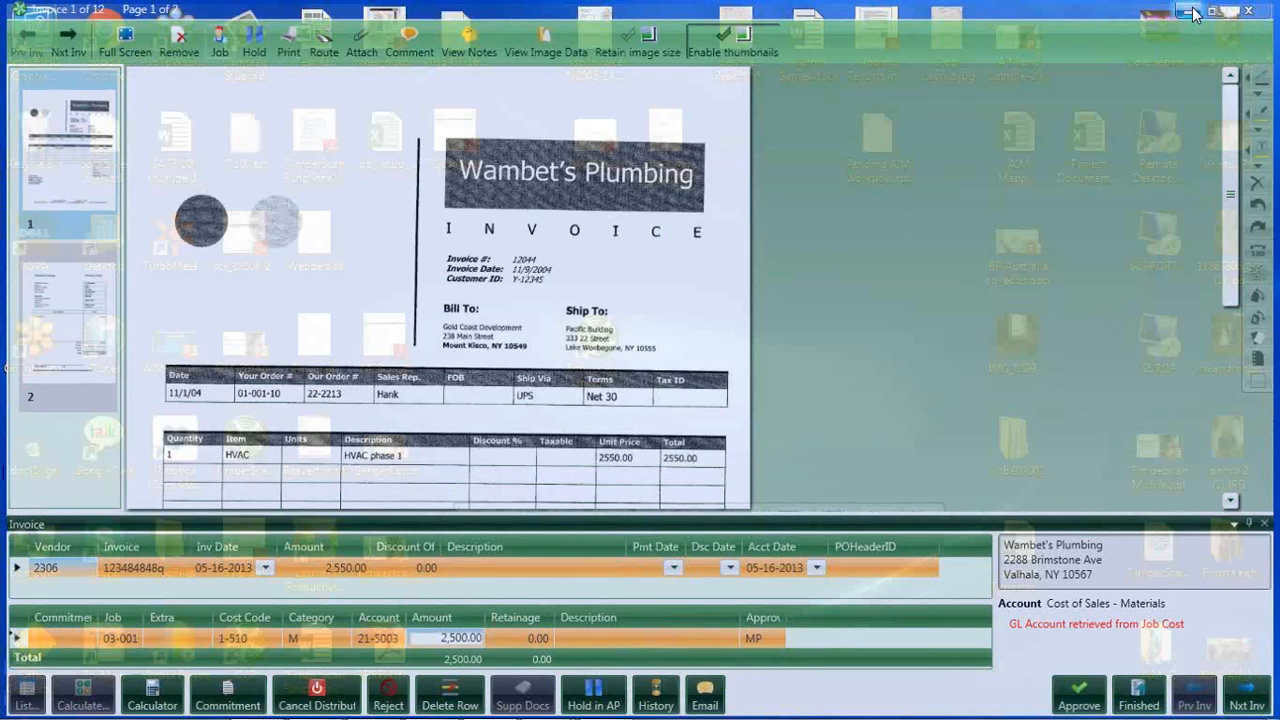
{"action": "double_click", "coordinate": [386, 340]}
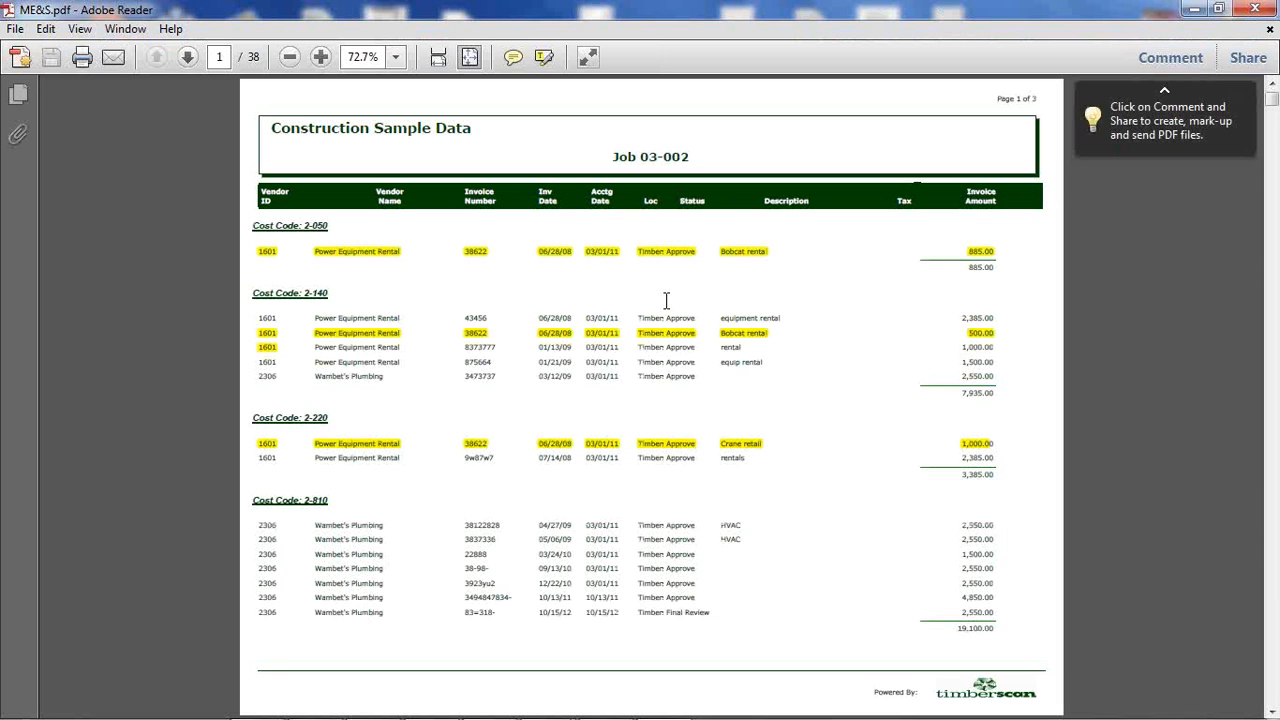
{"action": "scroll", "coordinate": [666, 300], "scroll_direction": "down", "scroll_amount": 2}
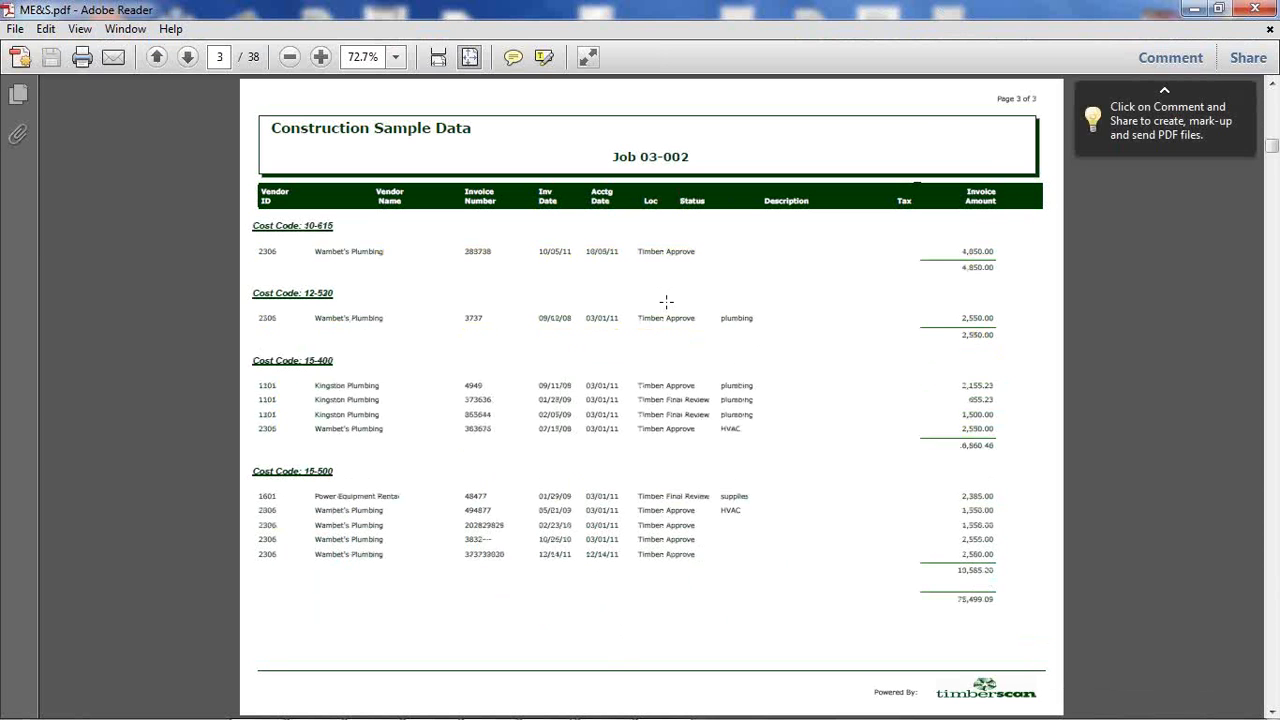
{"action": "scroll", "coordinate": [666, 300], "scroll_direction": "down", "scroll_amount": 1}
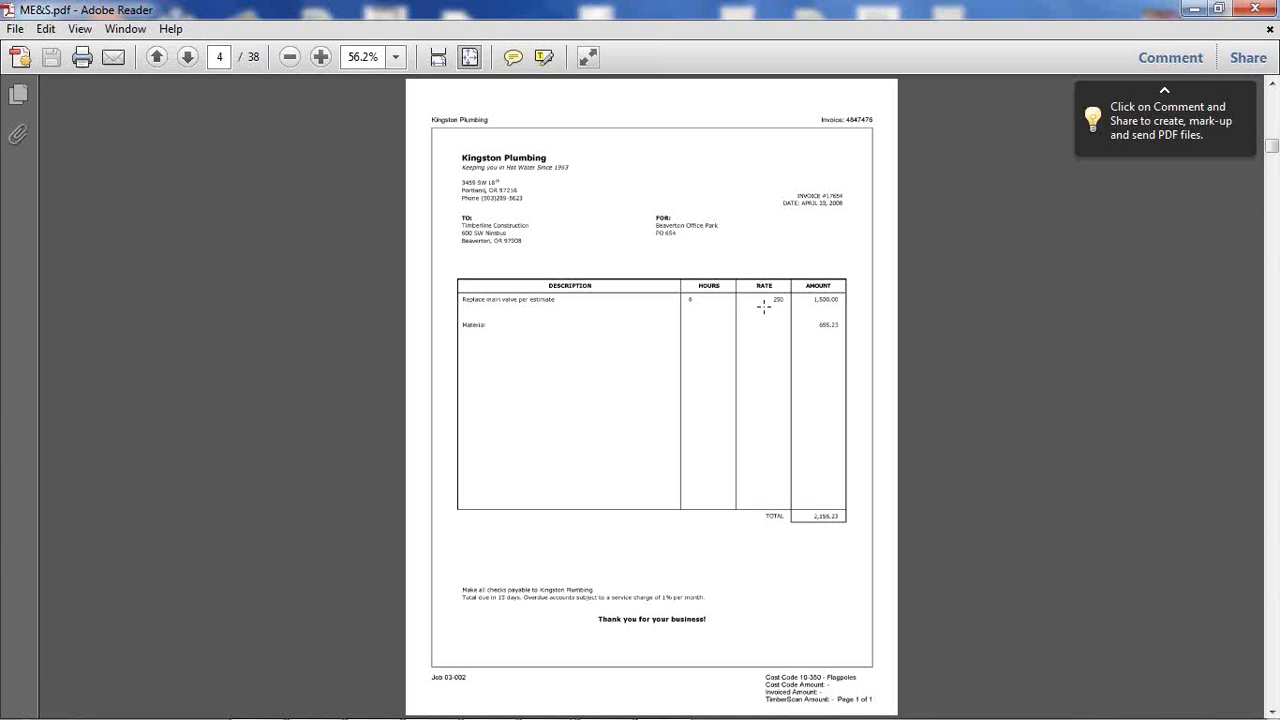
{"action": "left_click", "coordinate": [1255, 10]}
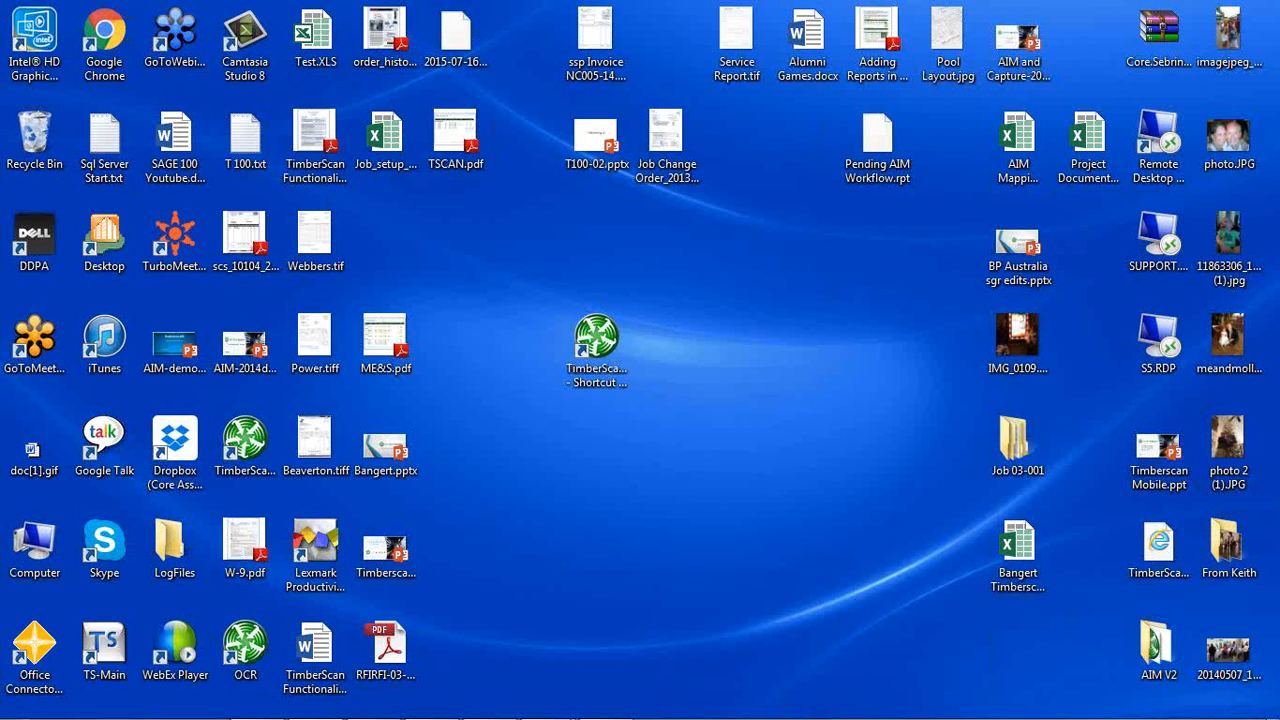
Switch back to TimberScan's invoice approval window and close it without saving the coding changes.
{"action": "mouse_move", "coordinate": [545, 702]}
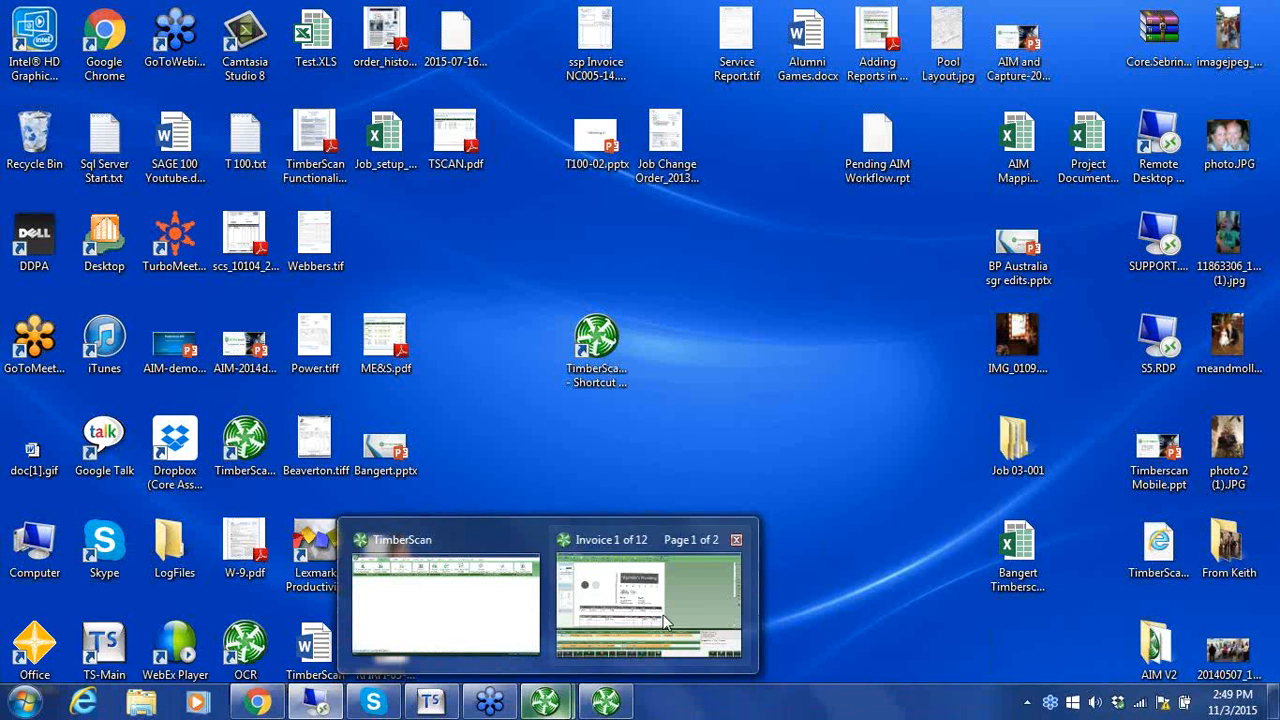
{"action": "left_click", "coordinate": [731, 593]}
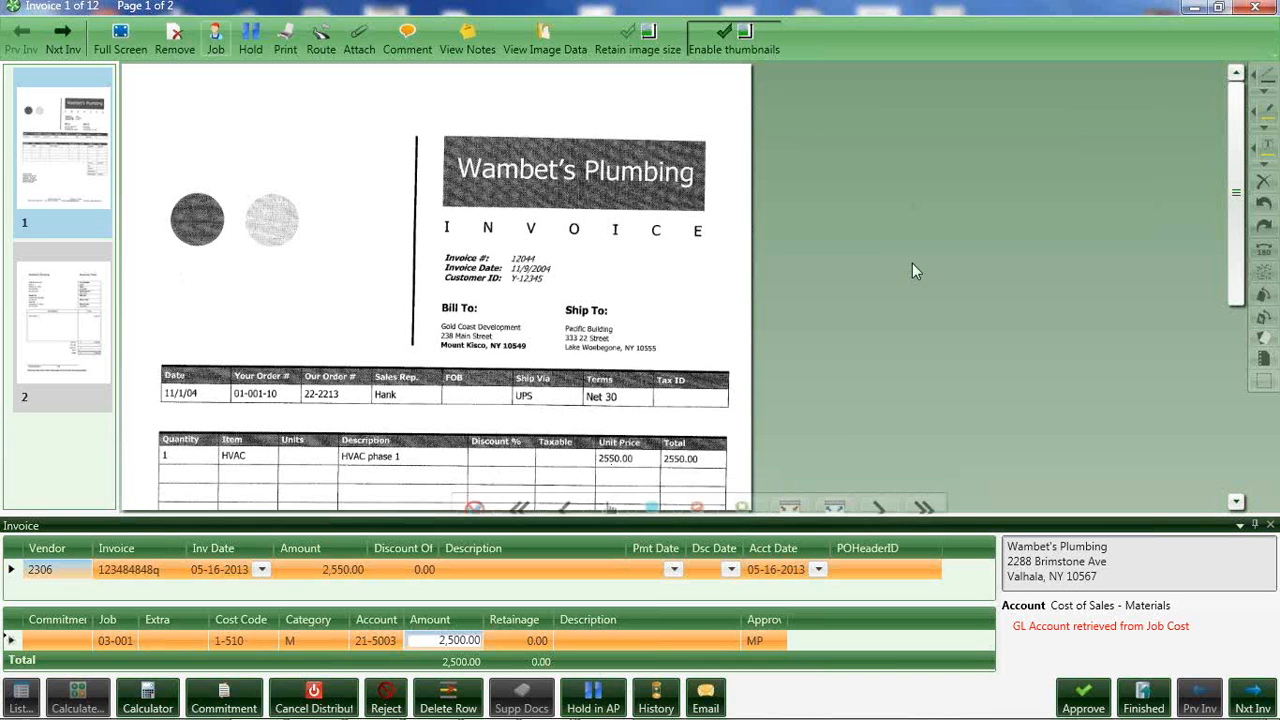
{"action": "left_click", "coordinate": [1258, 8]}
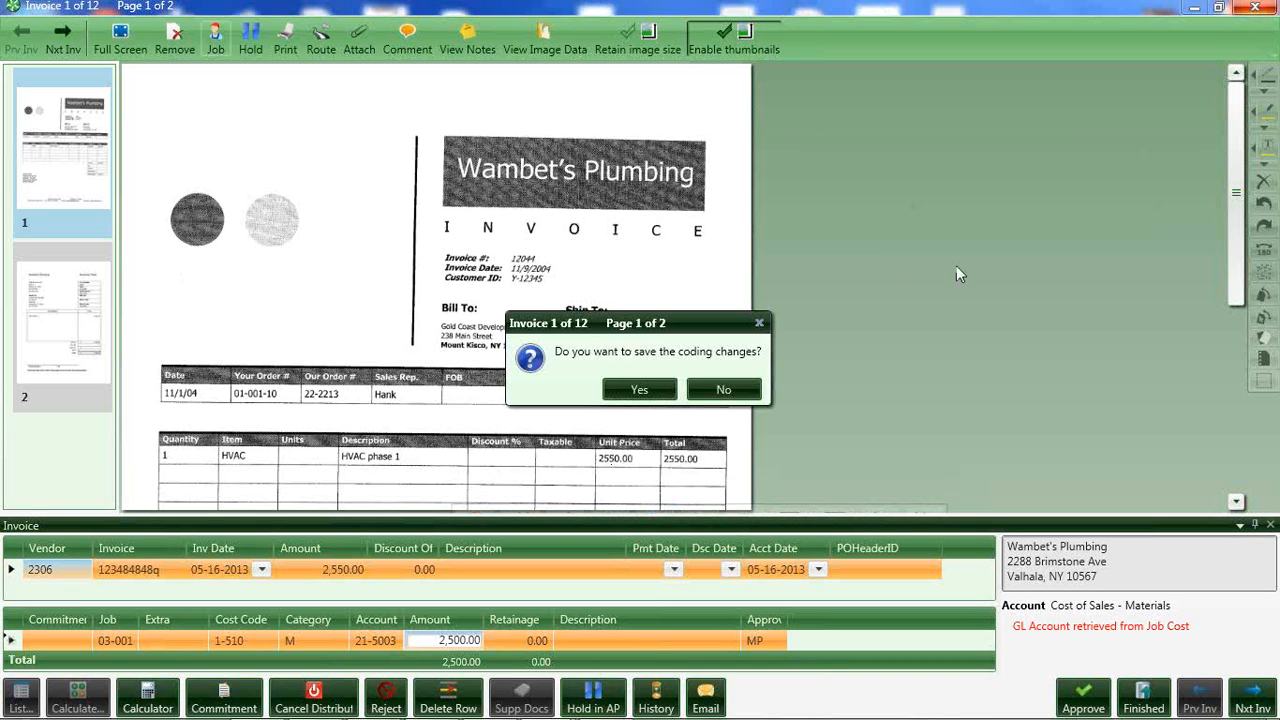
{"action": "left_click", "coordinate": [716, 391]}
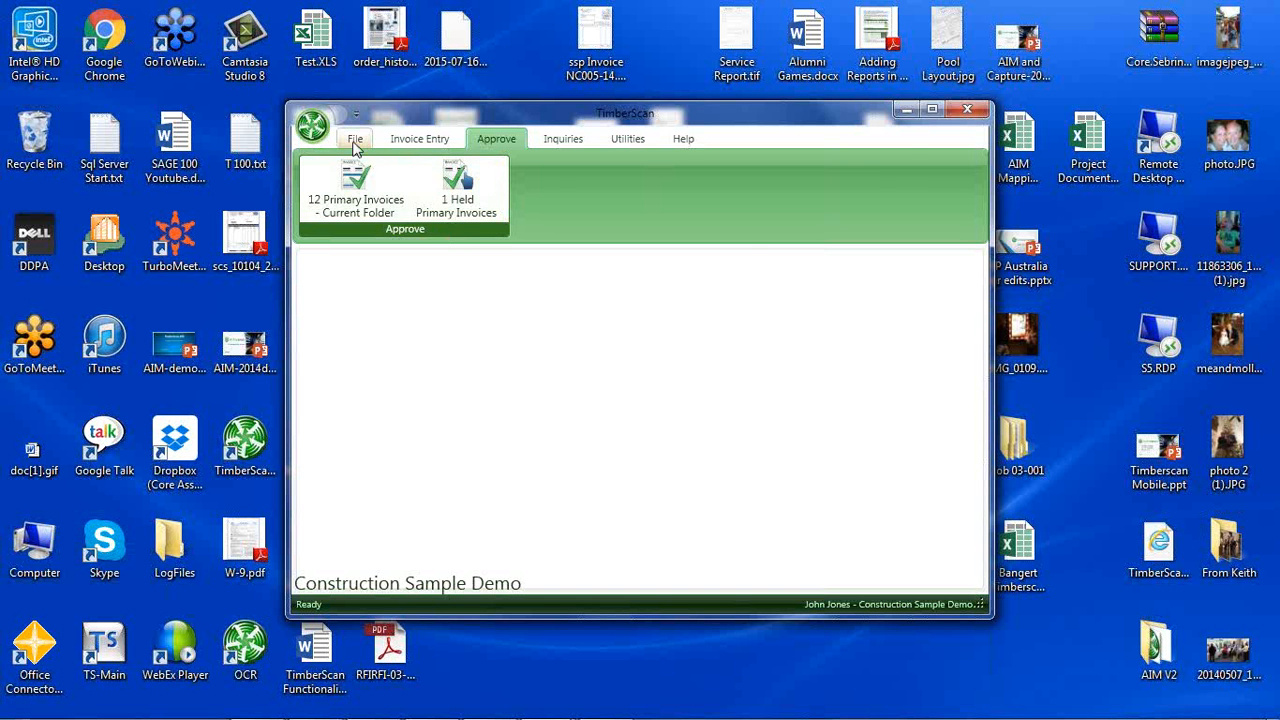
Show the dashboard of invoices awaiting approval and maximize the TimberScan window.
{"action": "left_click", "coordinate": [354, 142]}
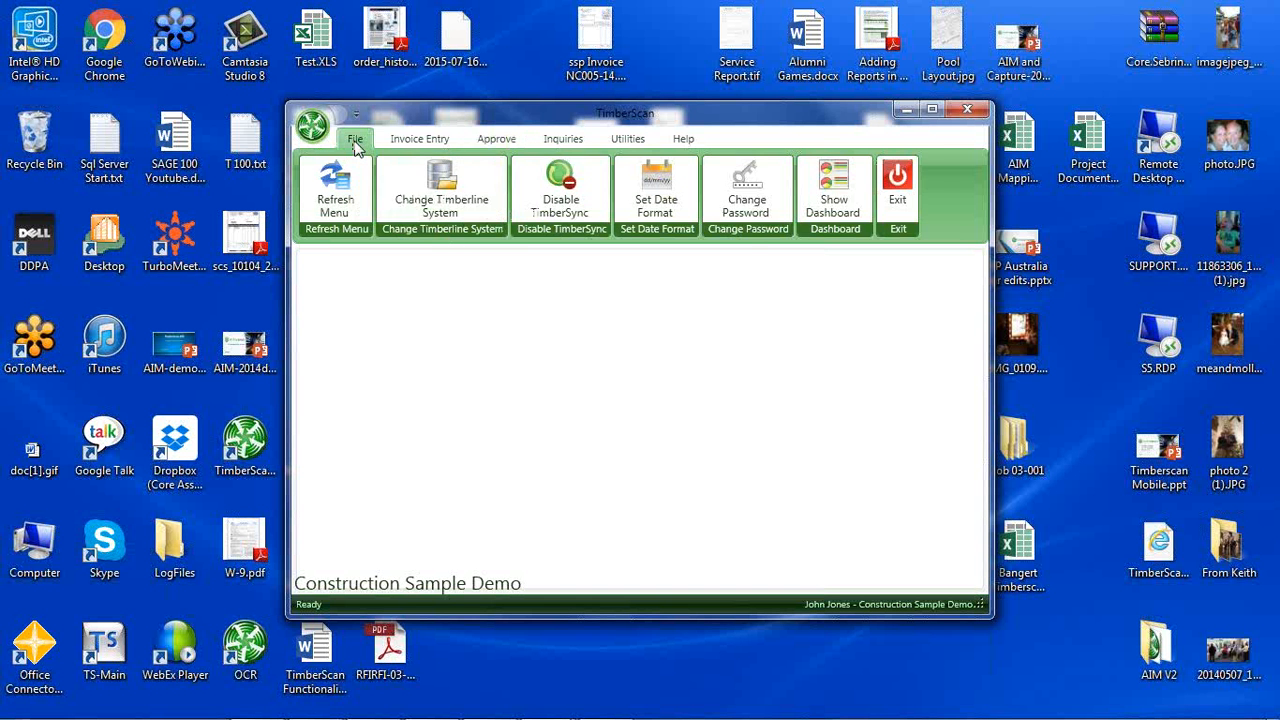
{"action": "left_click", "coordinate": [836, 205]}
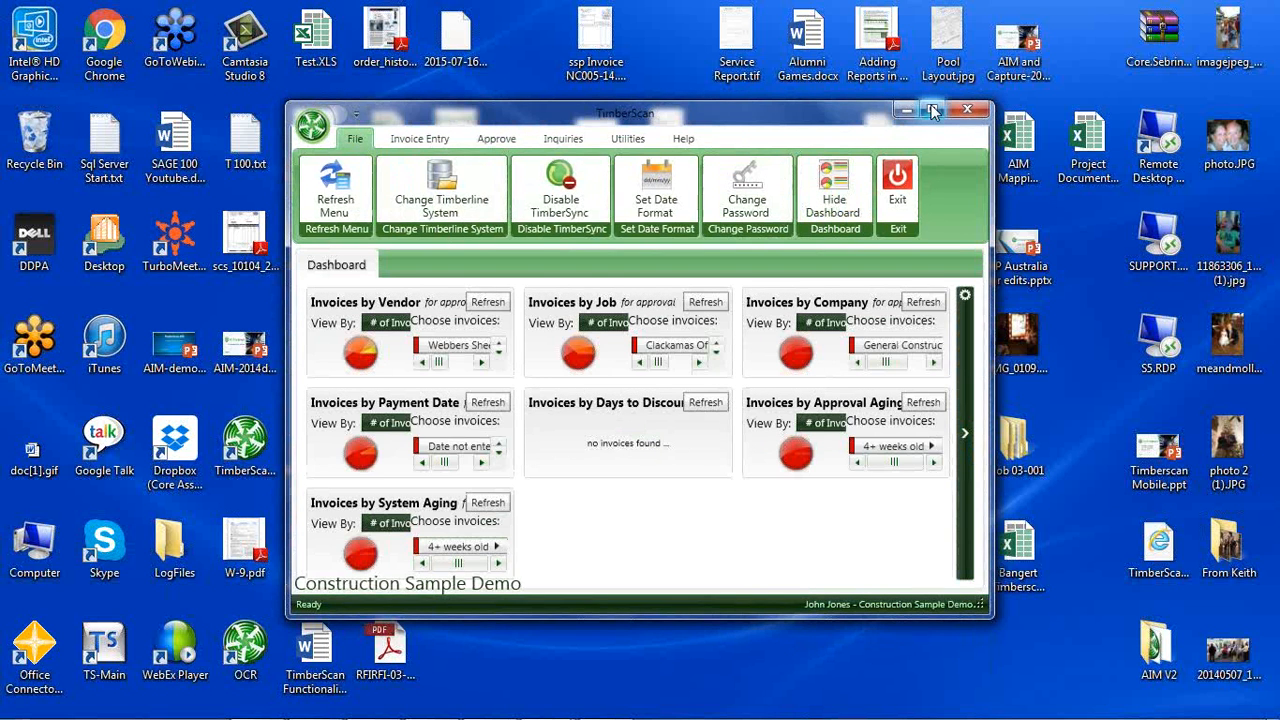
{"action": "left_click", "coordinate": [932, 110]}
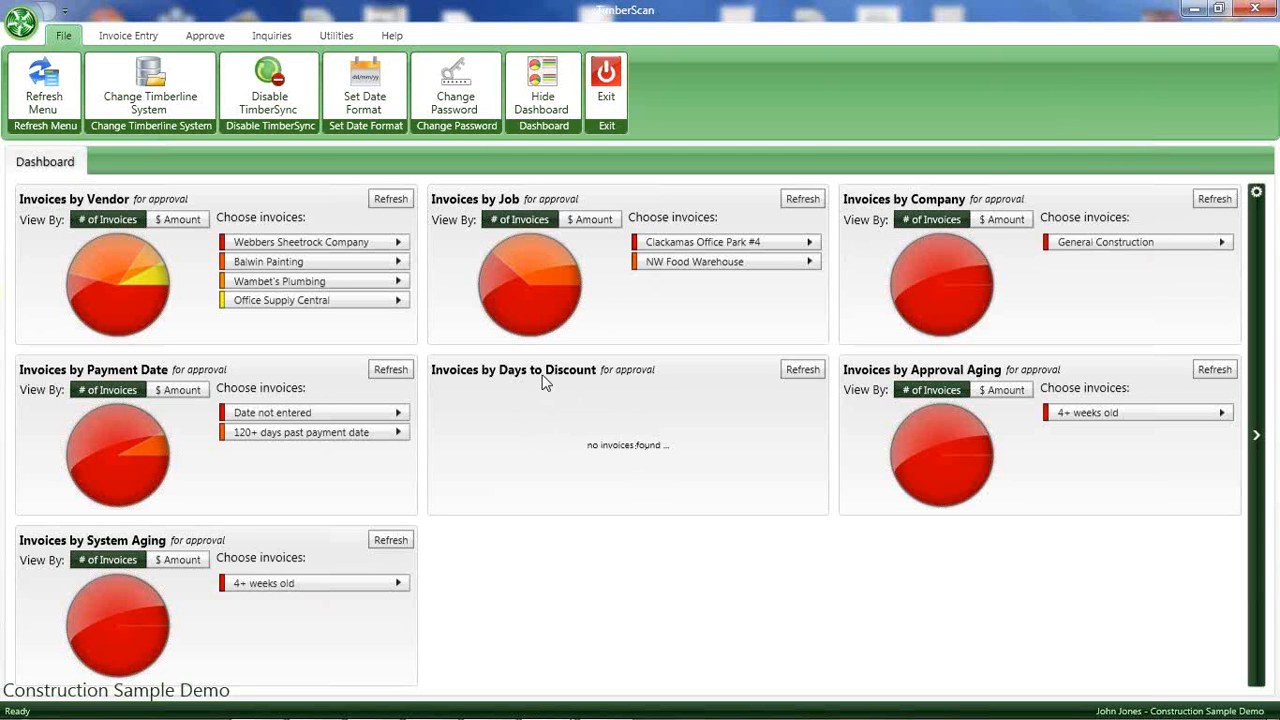
List the NW Food Warehouse invoices from the Invoices by Job chart and display them in grid view.
{"action": "mouse_move", "coordinate": [534, 257]}
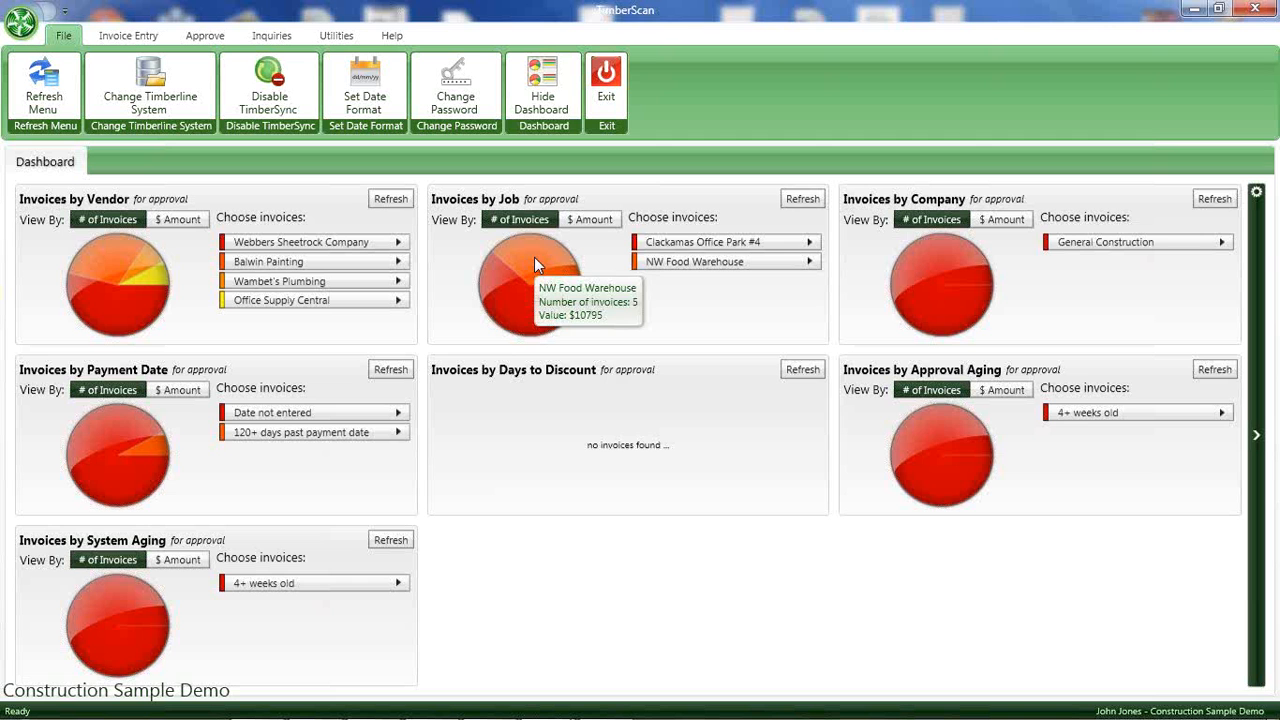
{"action": "left_click", "coordinate": [678, 262]}
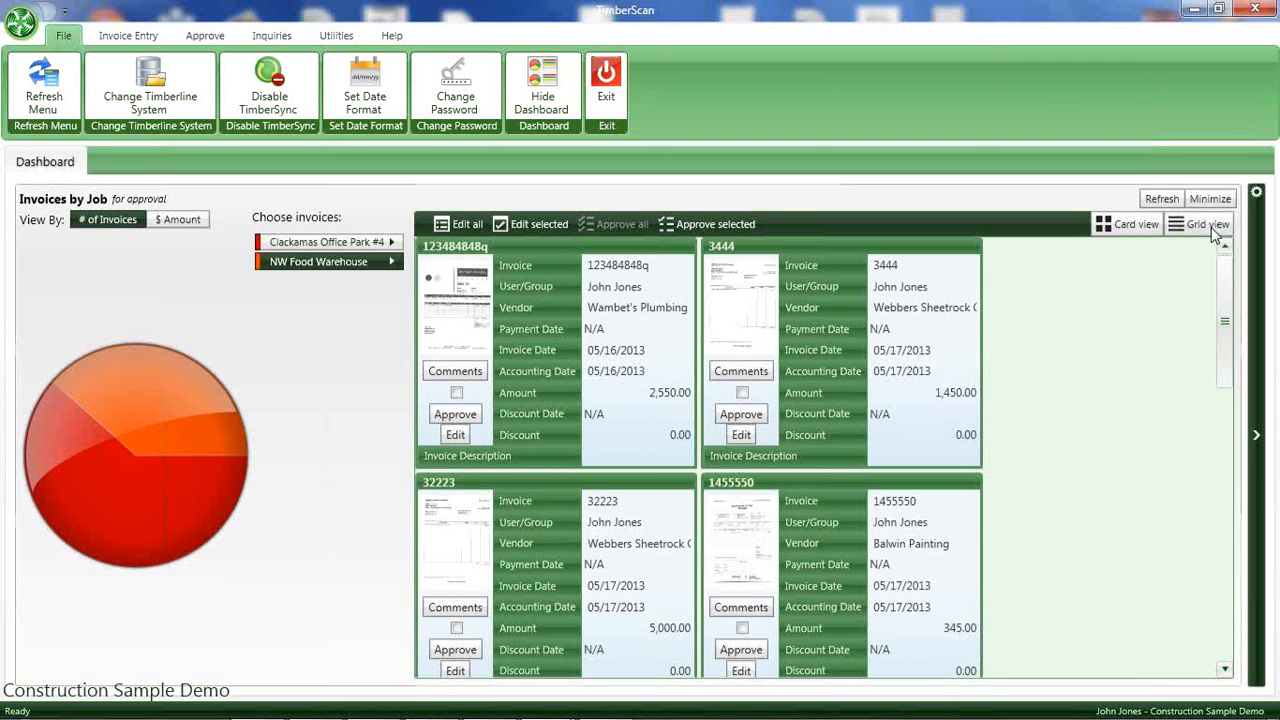
{"action": "left_click", "coordinate": [1200, 224]}
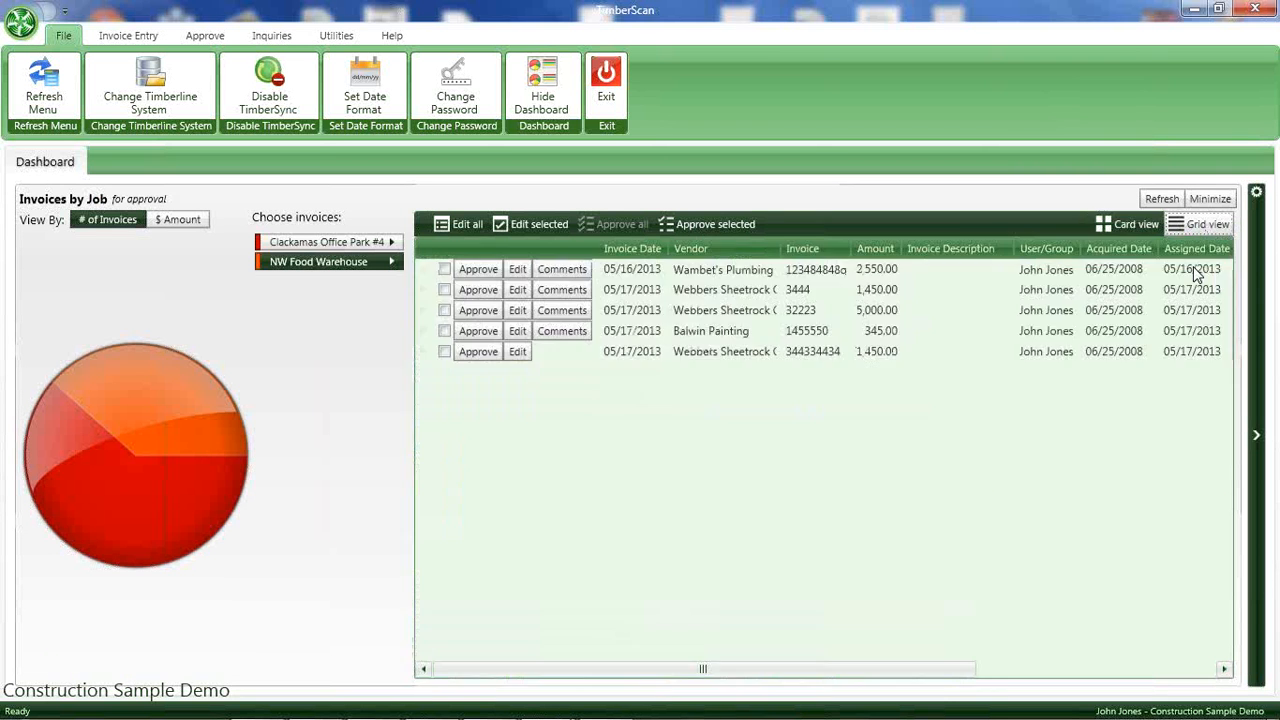
{"action": "left_click_drag", "start_coordinate": [630, 666], "coordinate": [530, 480]}
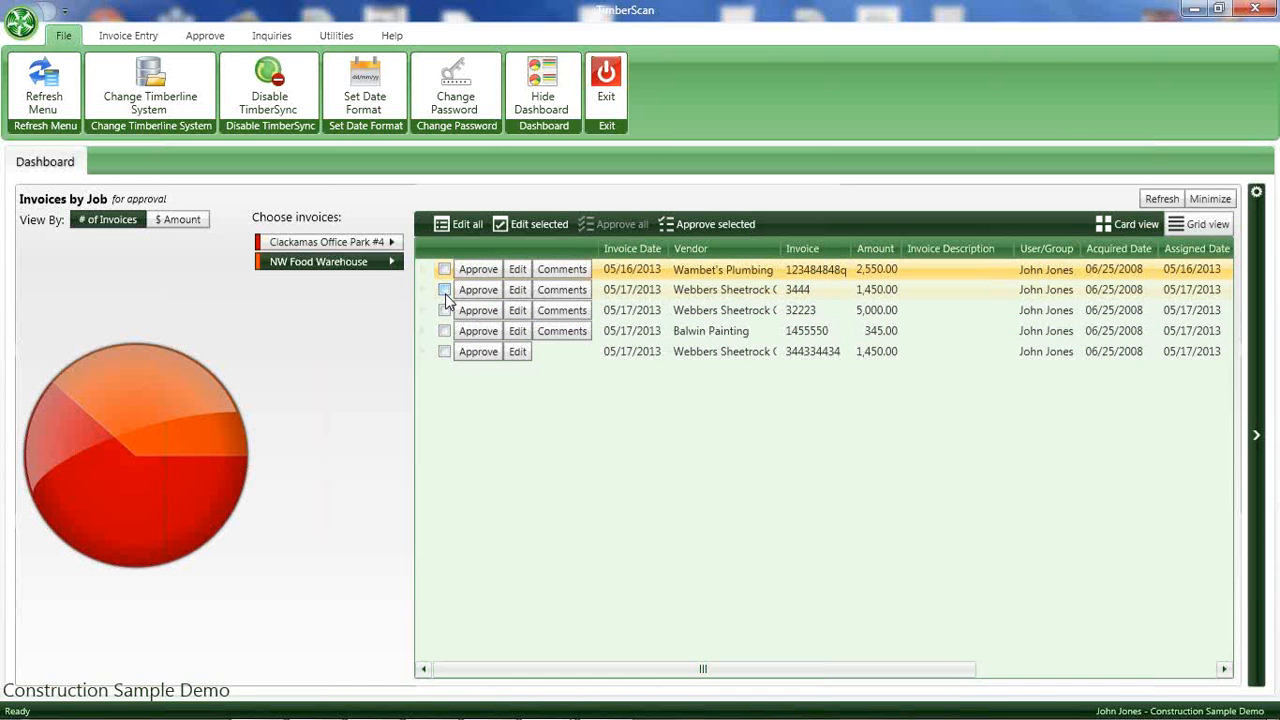
Open the last listed Webbers Sheetrock invoice for editing, close it without changes, and refresh the dashboard data.
{"action": "left_click", "coordinate": [520, 353]}
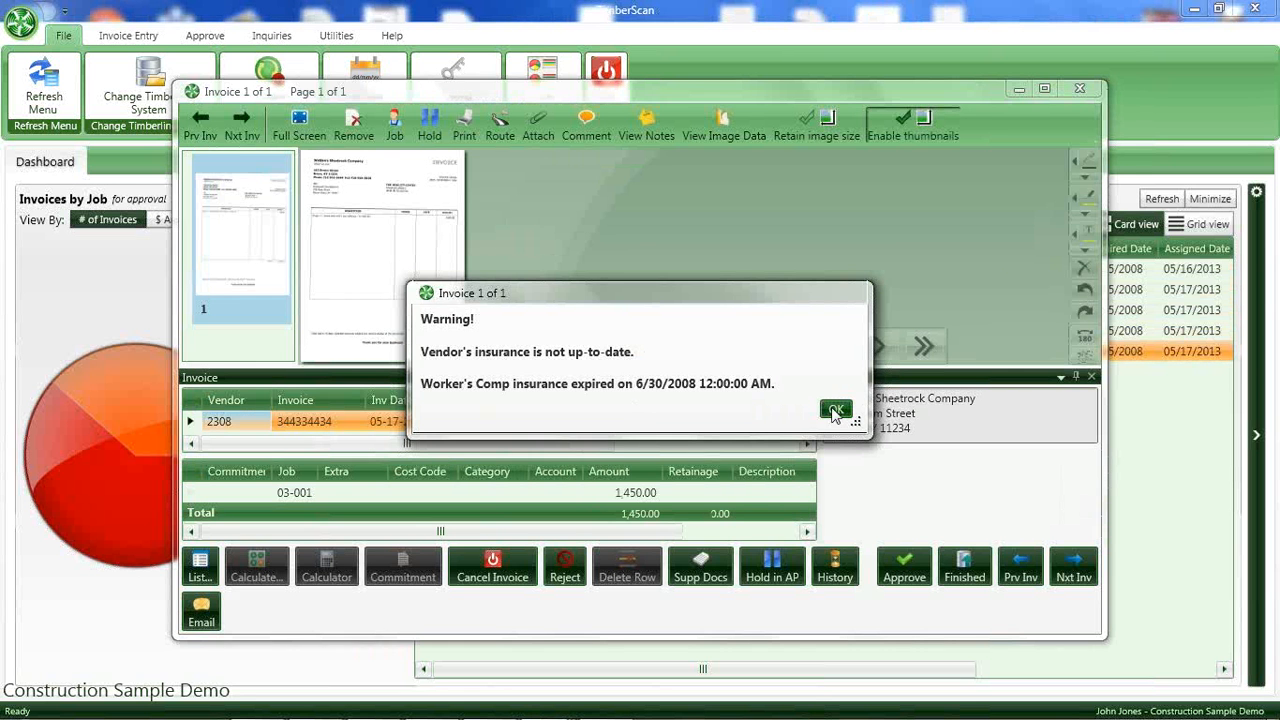
{"action": "left_click", "coordinate": [835, 411]}
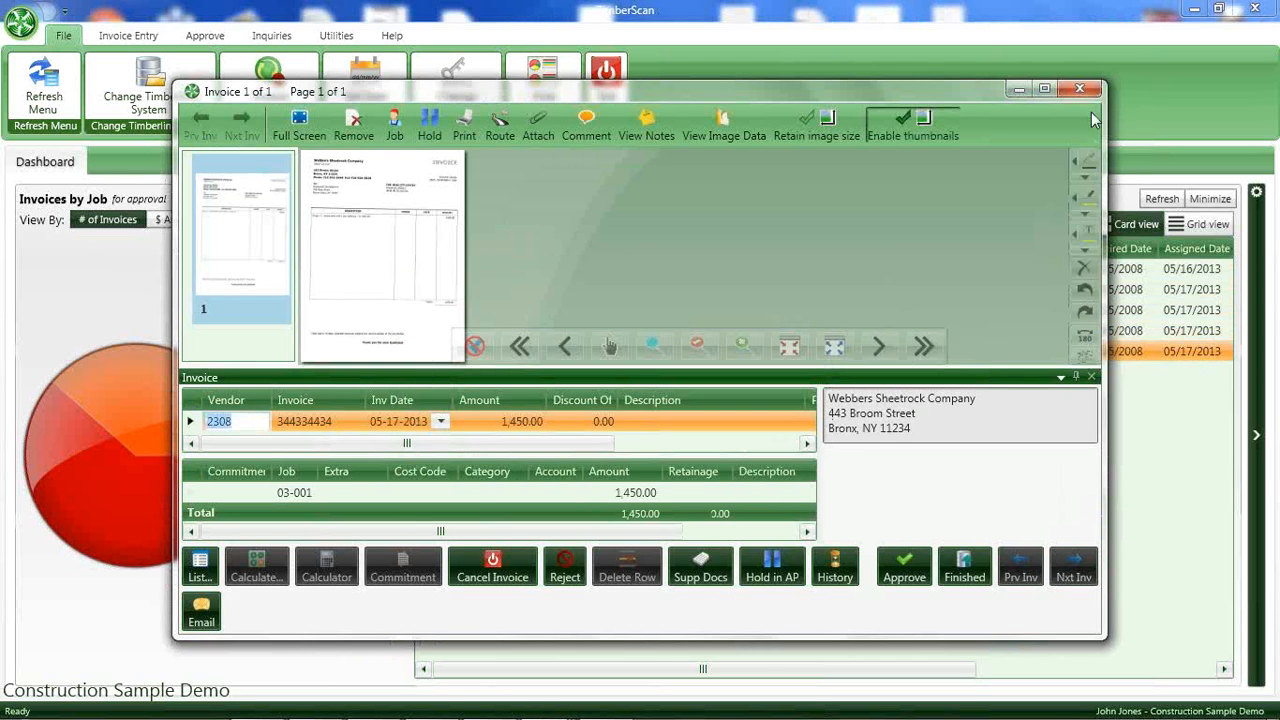
{"action": "left_click", "coordinate": [1079, 91]}
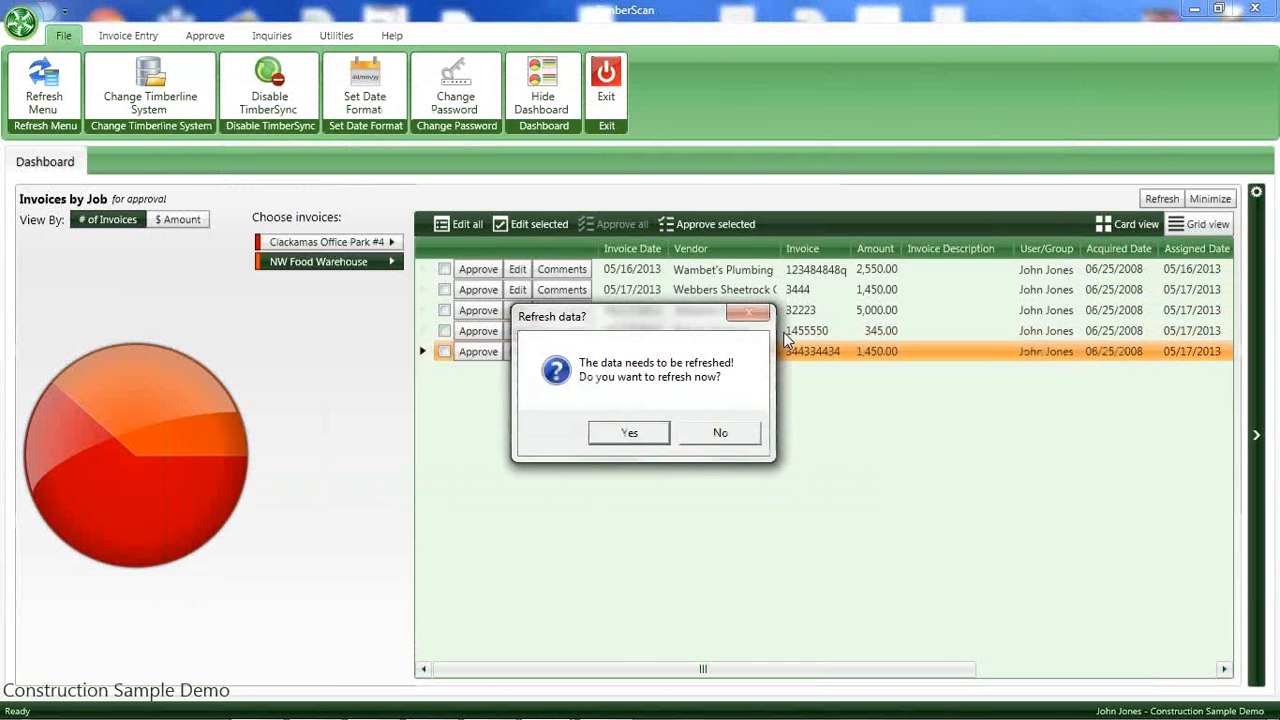
{"action": "left_click", "coordinate": [617, 440]}
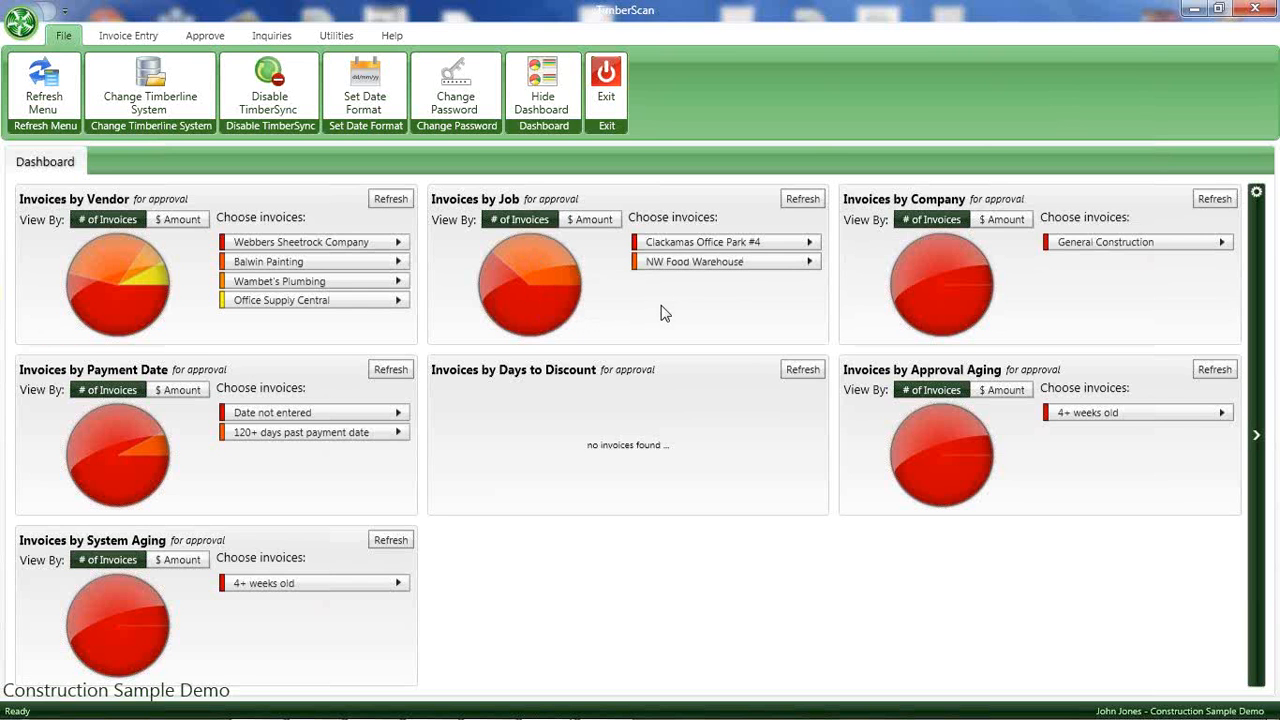
Leave the dashboard, maximize the mirrored iPad window, and open the Beaverton Sand & Gravel invoice in TimberScan Mobile.
{"action": "left_click", "coordinate": [606, 92]}
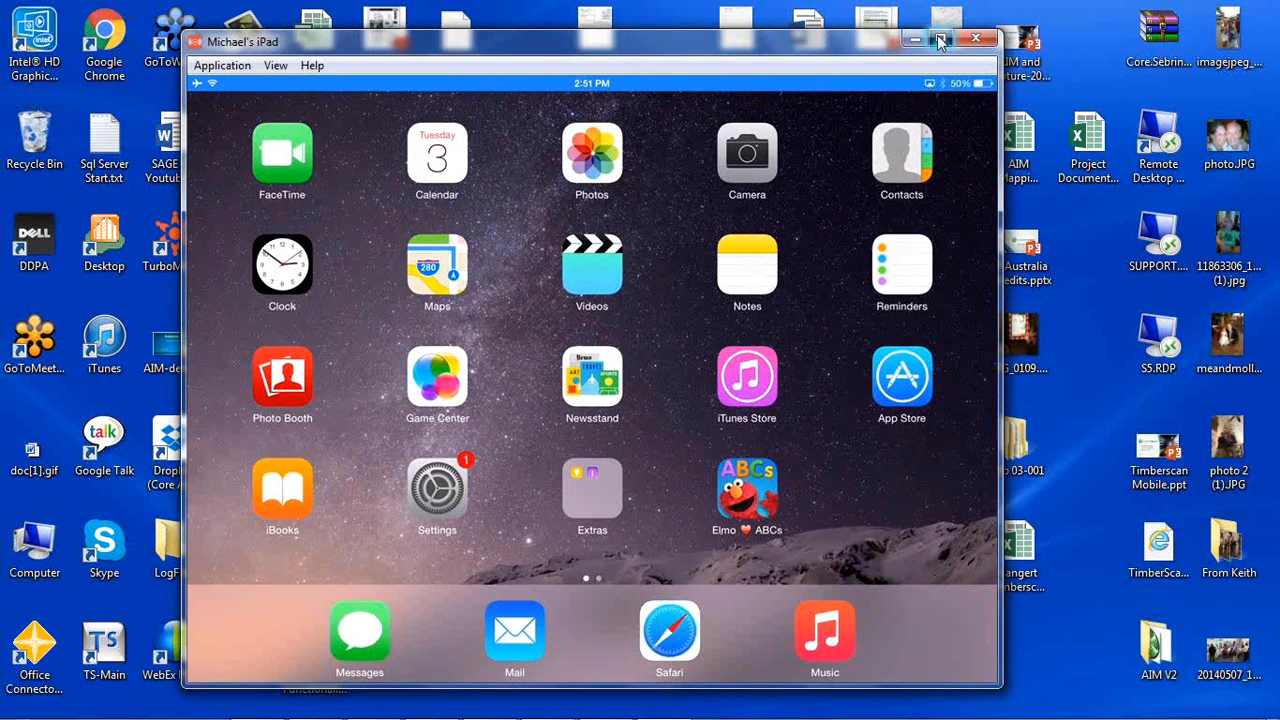
{"action": "left_click", "coordinate": [940, 42]}
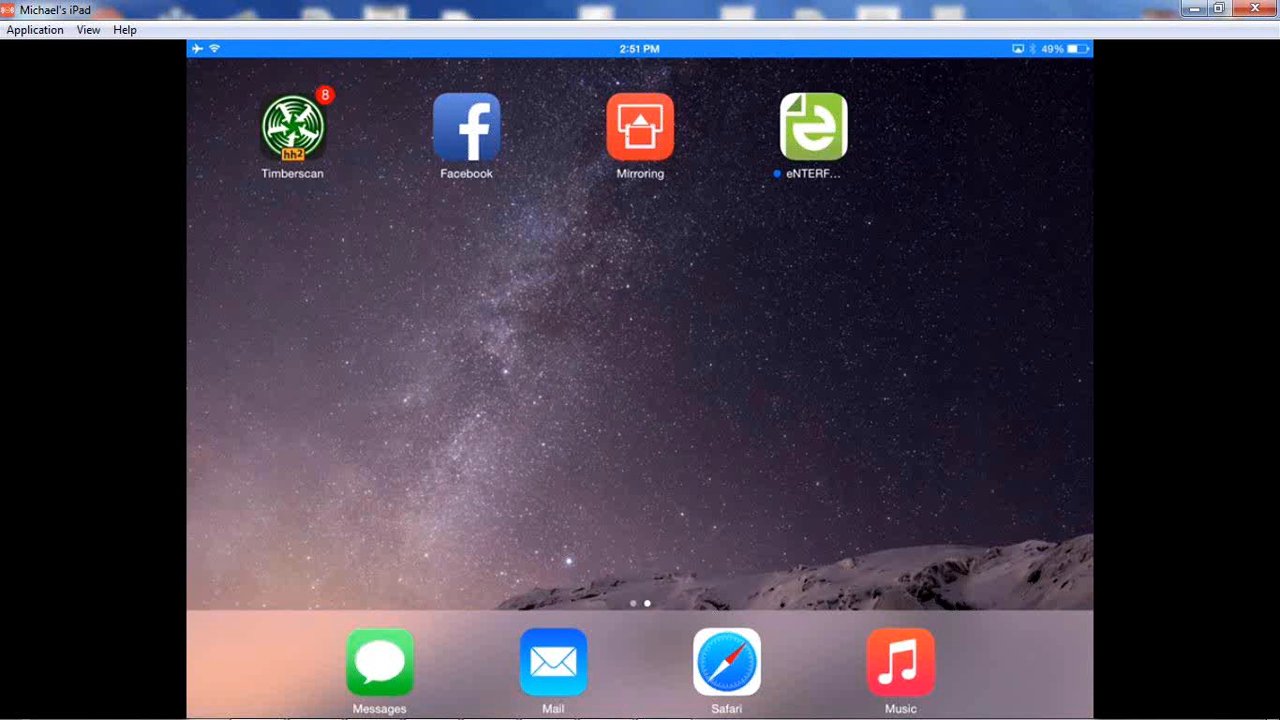
{"action": "left_click", "coordinate": [292, 127]}
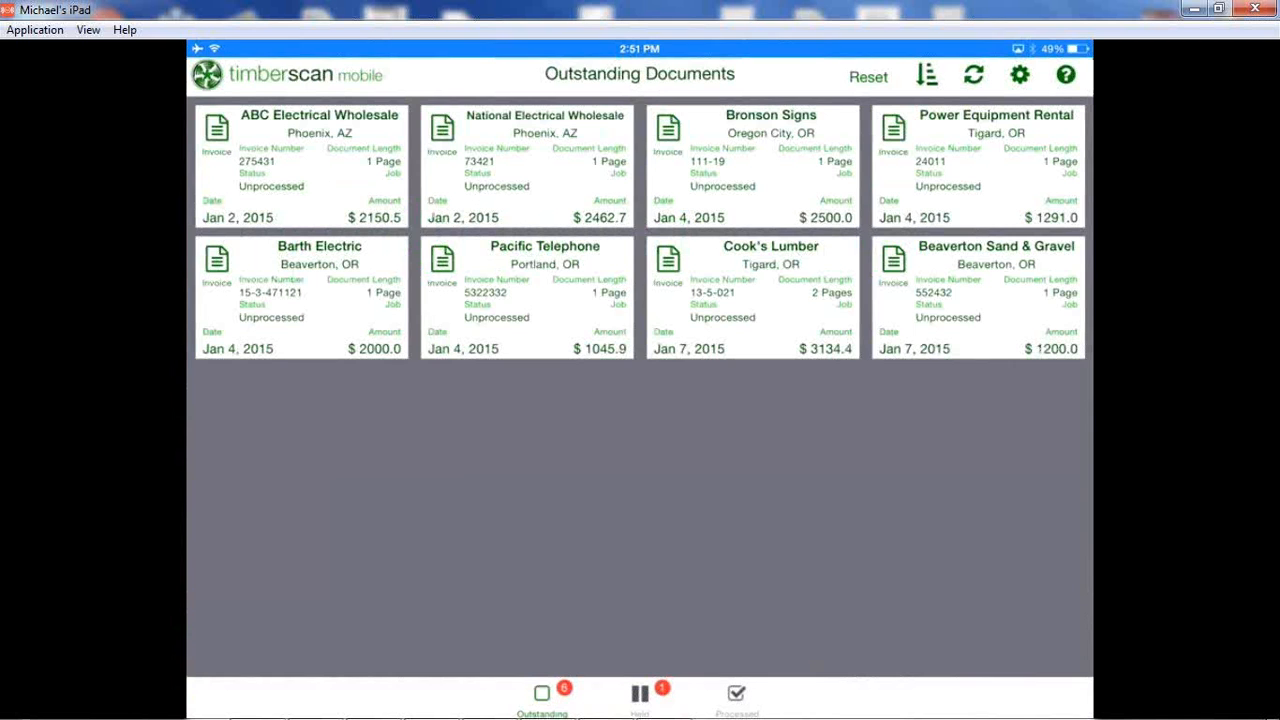
{"action": "left_click", "coordinate": [978, 298]}
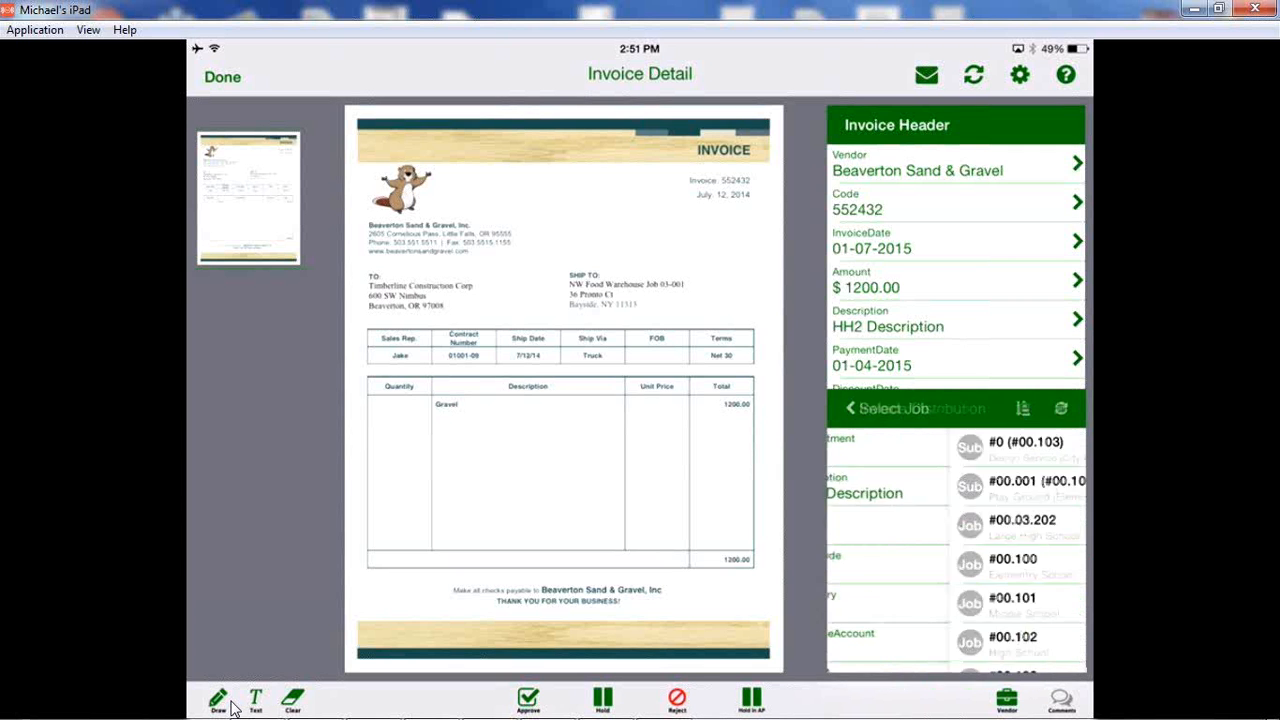
Code the invoice distribution to job Large High School (#00.03.202) and cost code Allocated Overhead (#01.004).
{"action": "left_click", "coordinate": [955, 527]}
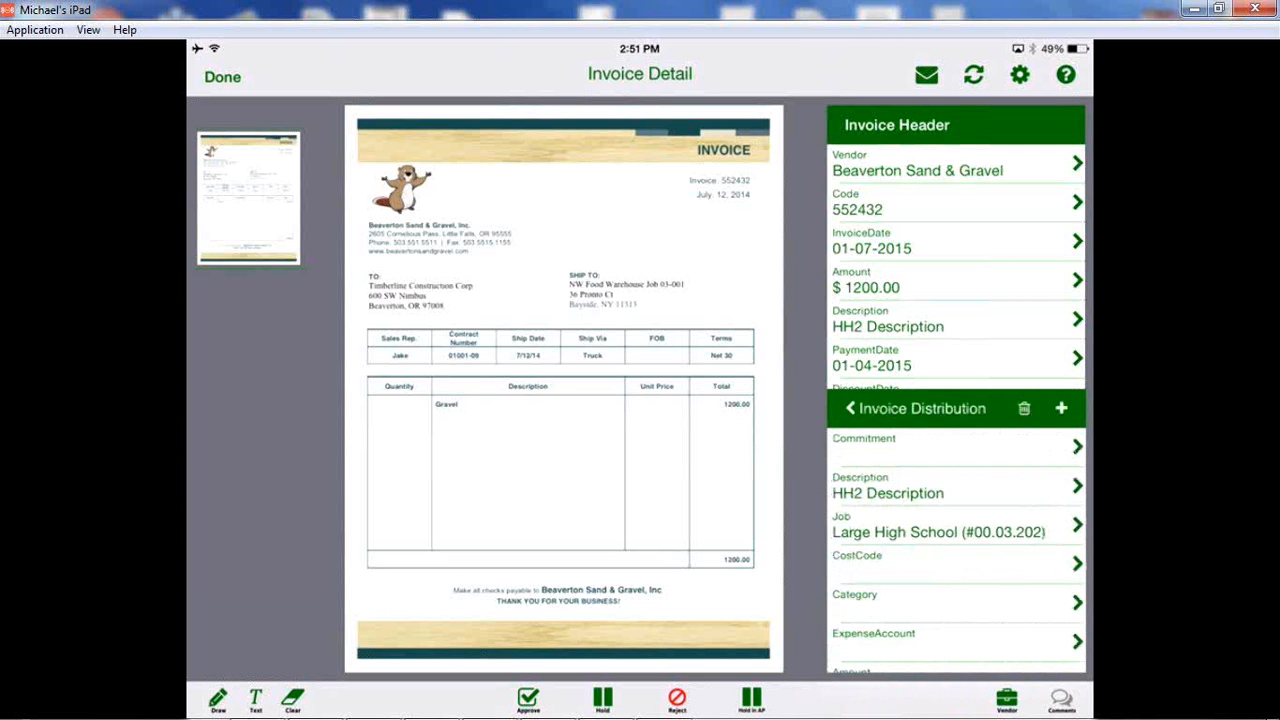
{"action": "left_click", "coordinate": [955, 565]}
{"action": "left_click", "coordinate": [955, 549]}
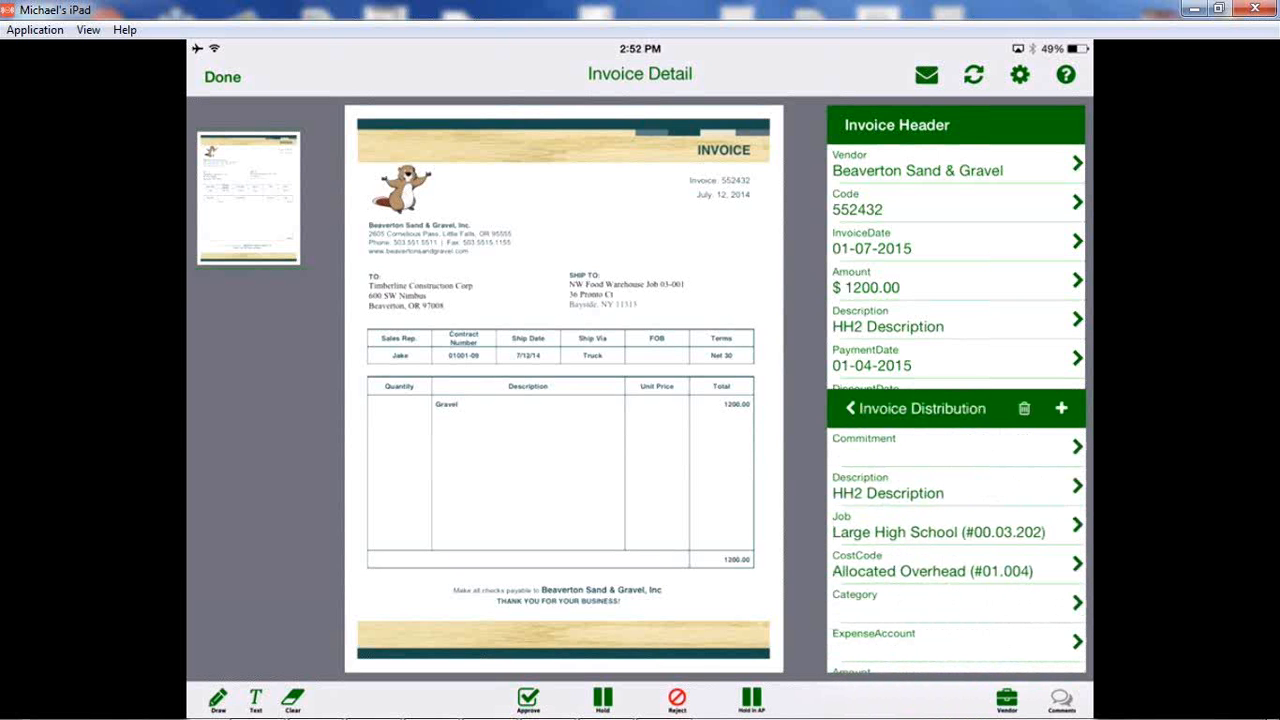
Put the Beaverton Sand & Gravel invoice on hold with the reason "no way".
{"action": "left_click", "coordinate": [603, 700]}
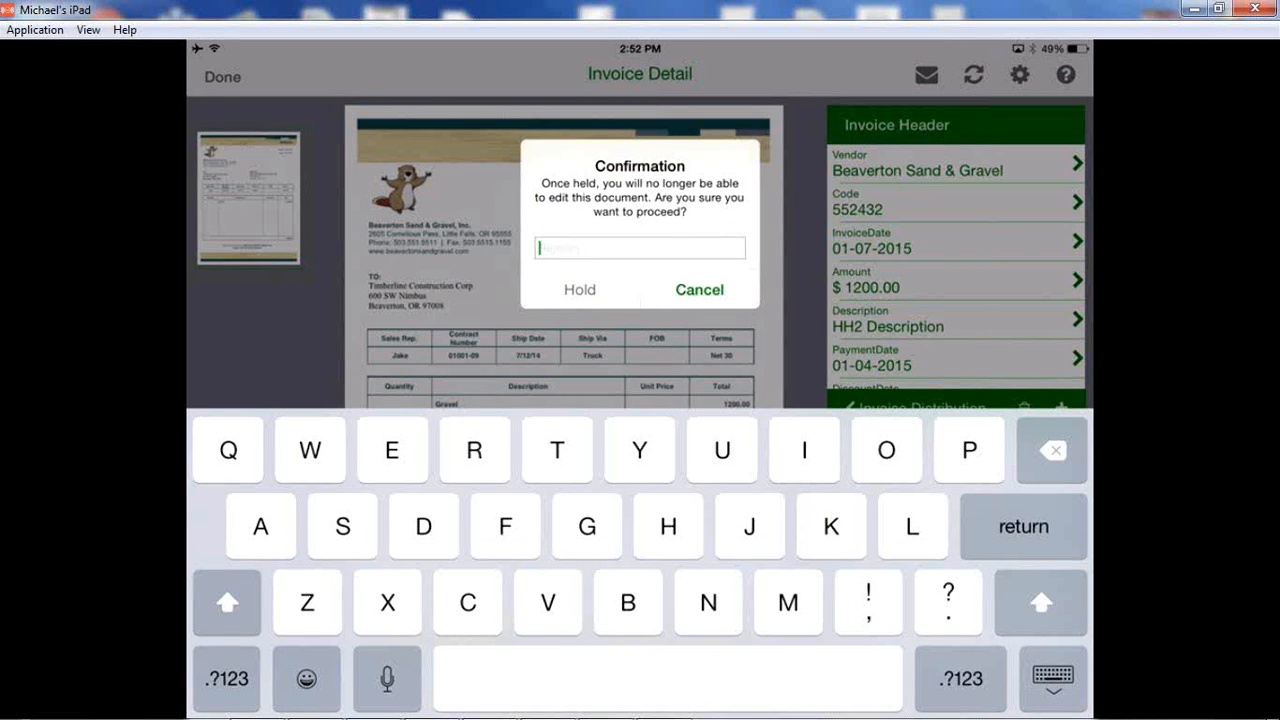
{"action": "type", "text": "no way"}
{"action": "key", "text": "Return"}
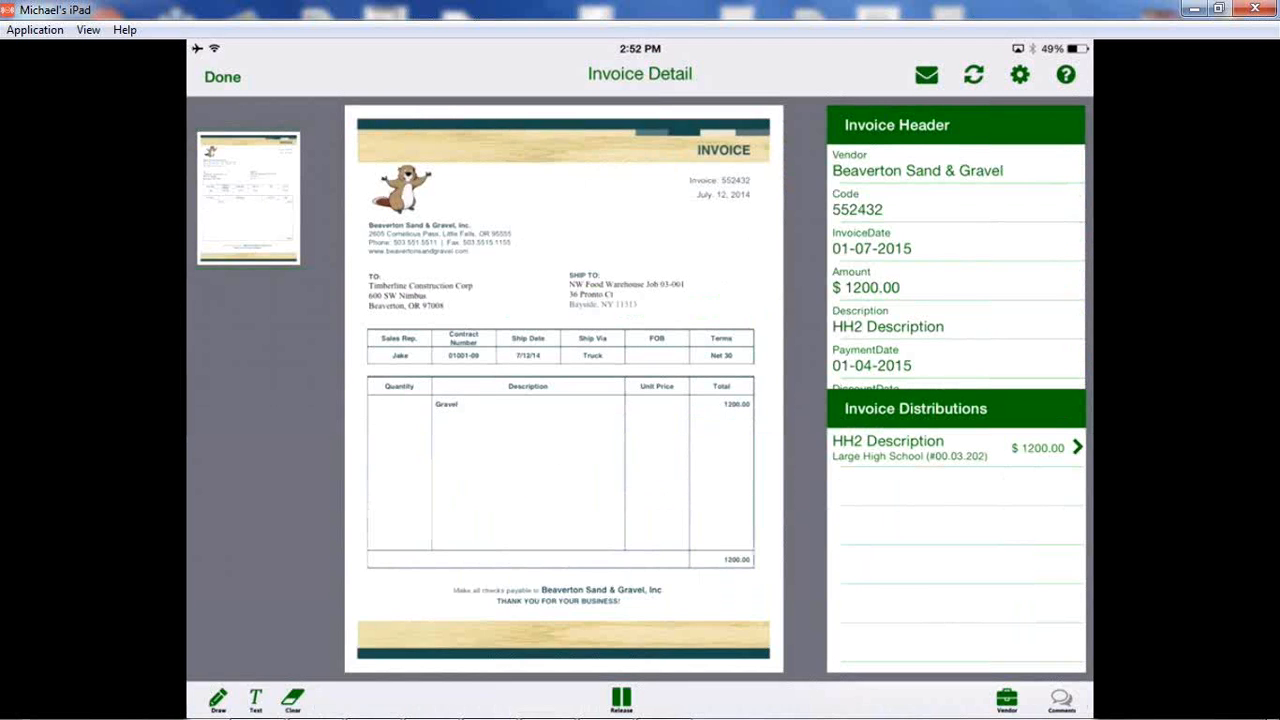
Hand-draw "NO WAY" in red across the invoice image and add two slanted underlines beneath it.
{"action": "mouse_move", "coordinate": [422, 447]}
{"action": "left_mouse_down"}
{"action": "mouse_move", "coordinate": [413, 270]}
{"action": "mouse_move", "coordinate": [475, 275]}
{"action": "left_mouse_up"}
{"action": "mouse_move", "coordinate": [478, 452]}
{"action": "left_mouse_down"}
{"action": "mouse_move", "coordinate": [558, 466]}
{"action": "mouse_move", "coordinate": [530, 352]}
{"action": "left_mouse_up"}
{"action": "mouse_move", "coordinate": [610, 409]}
{"action": "left_mouse_down"}
{"action": "mouse_move", "coordinate": [649, 356]}
{"action": "mouse_move", "coordinate": [614, 318]}
{"action": "left_mouse_up"}
{"action": "left_click_drag", "start_coordinate": [650, 218], "coordinate": [660, 326]}
{"action": "left_click_drag", "start_coordinate": [640, 268], "coordinate": [592, 250]}
{"action": "left_click_drag", "start_coordinate": [586, 480], "coordinate": [680, 380]}
{"action": "left_click_drag", "start_coordinate": [695, 412], "coordinate": [620, 460]}
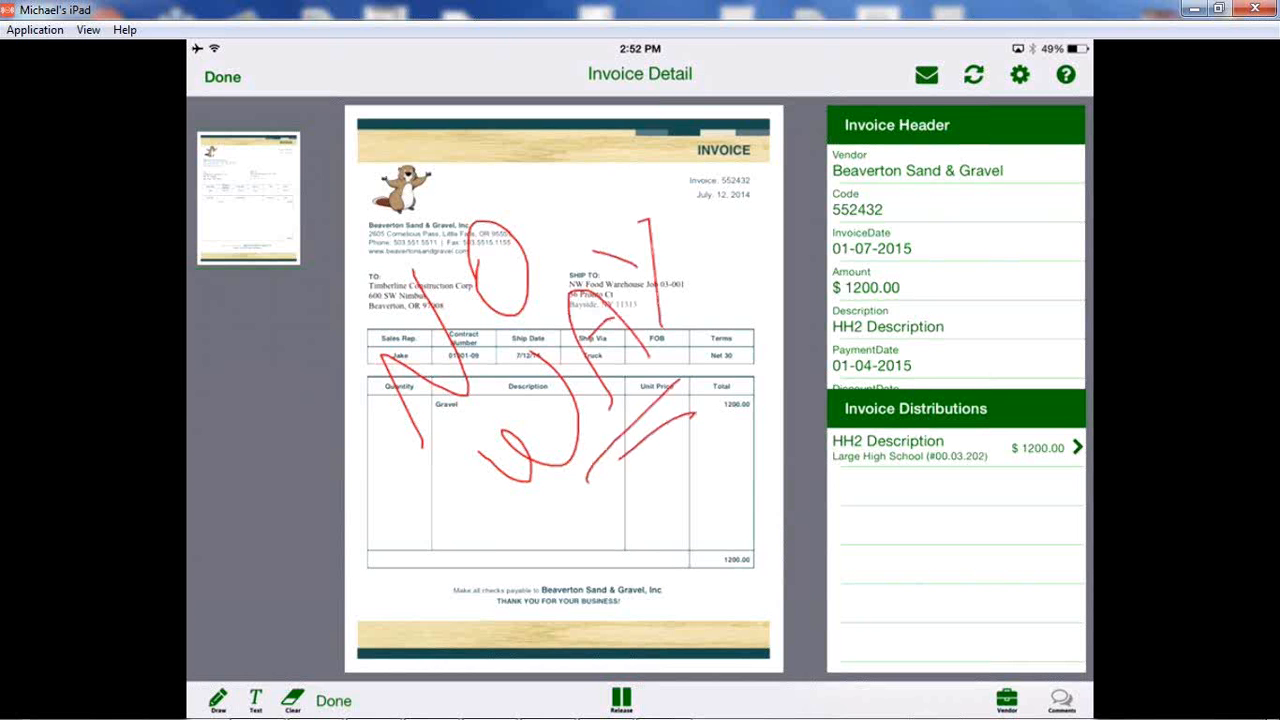
Leave the invoice detail for the outstanding documents list and close the mirrored iPad window.
{"action": "left_click", "coordinate": [222, 77]}
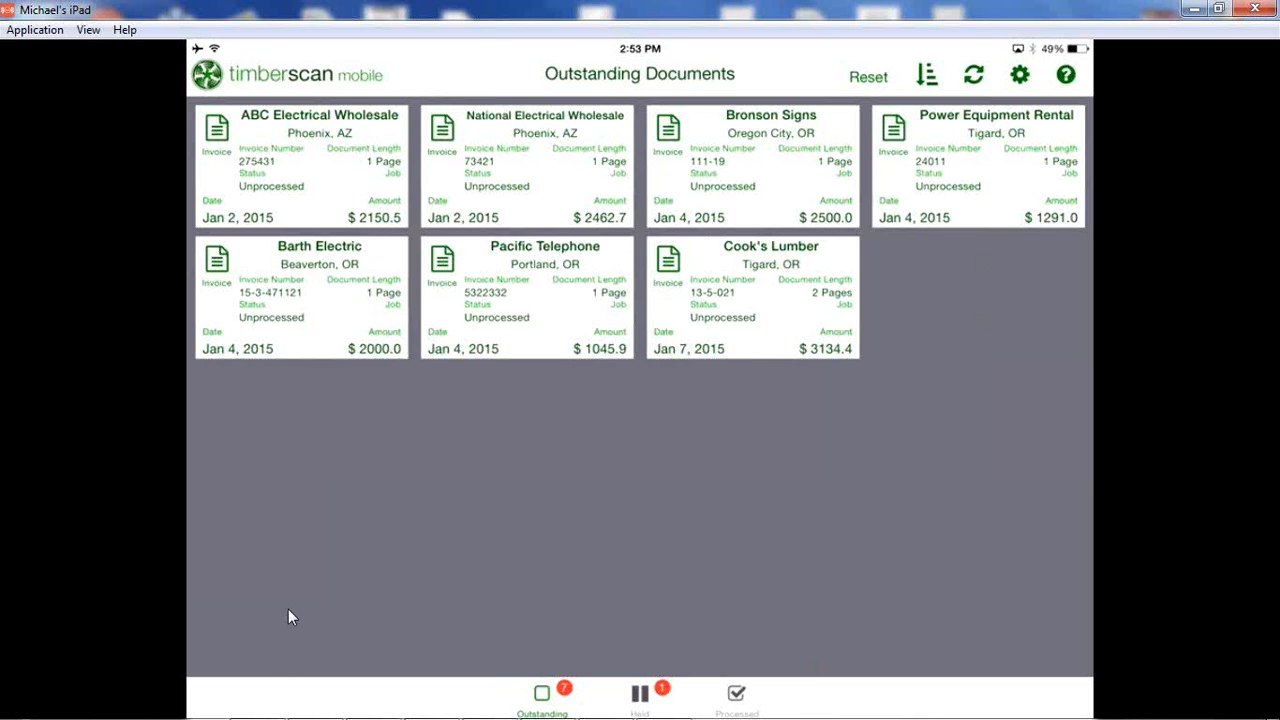
{"action": "left_click", "coordinate": [1258, 10]}
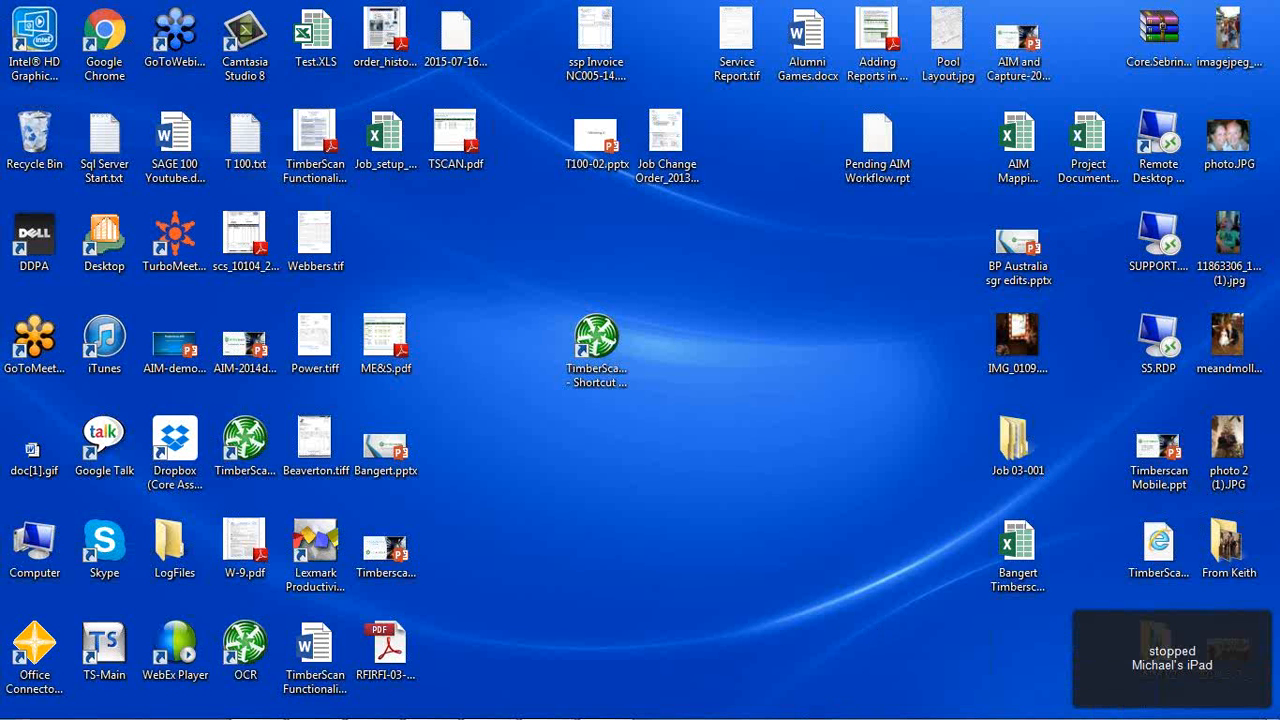
Bring up the desktop TimberScan window with the Invoice Entry options, view it briefly, and minimize it.
{"action": "mouse_move", "coordinate": [761, 716]}
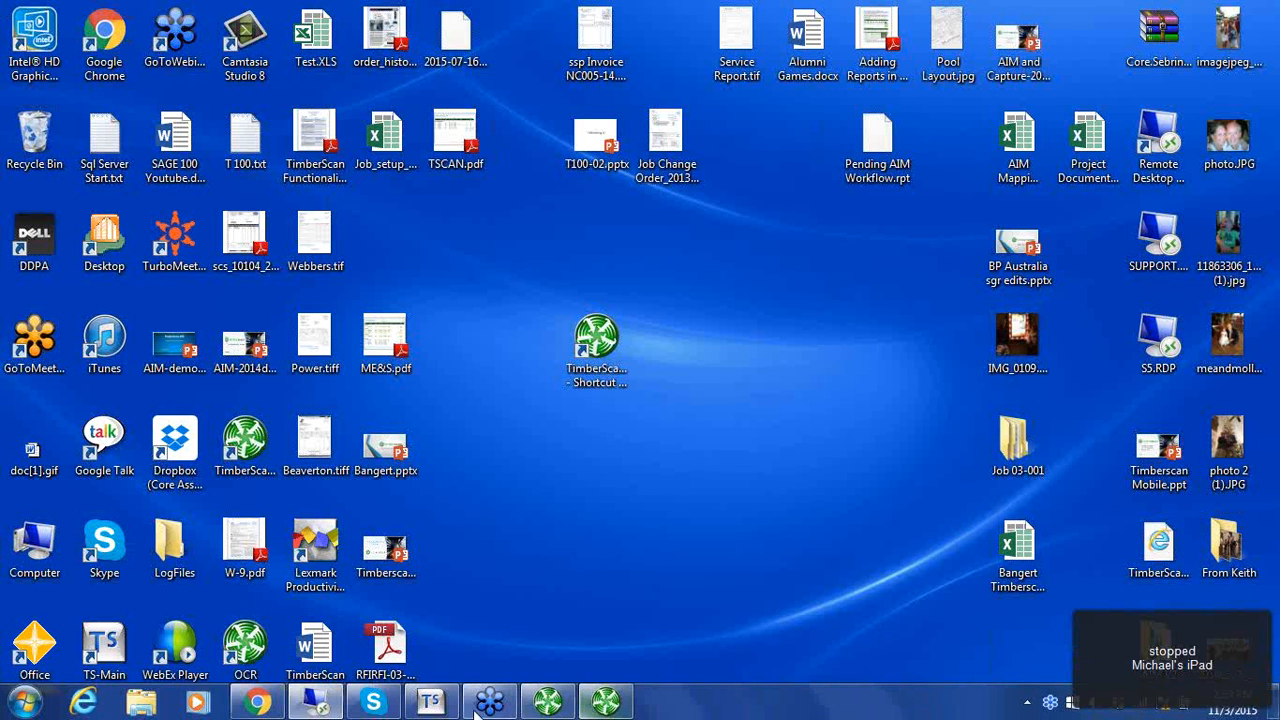
{"action": "mouse_move", "coordinate": [428, 706]}
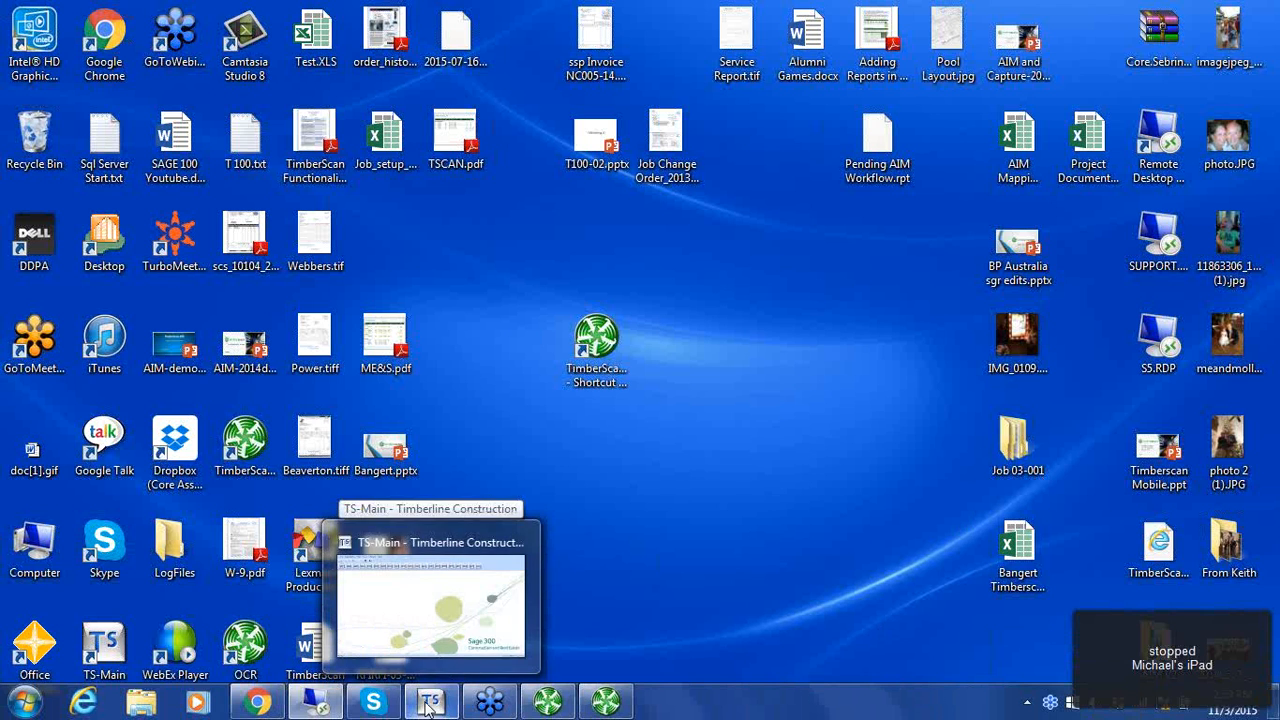
{"action": "left_click", "coordinate": [550, 704]}
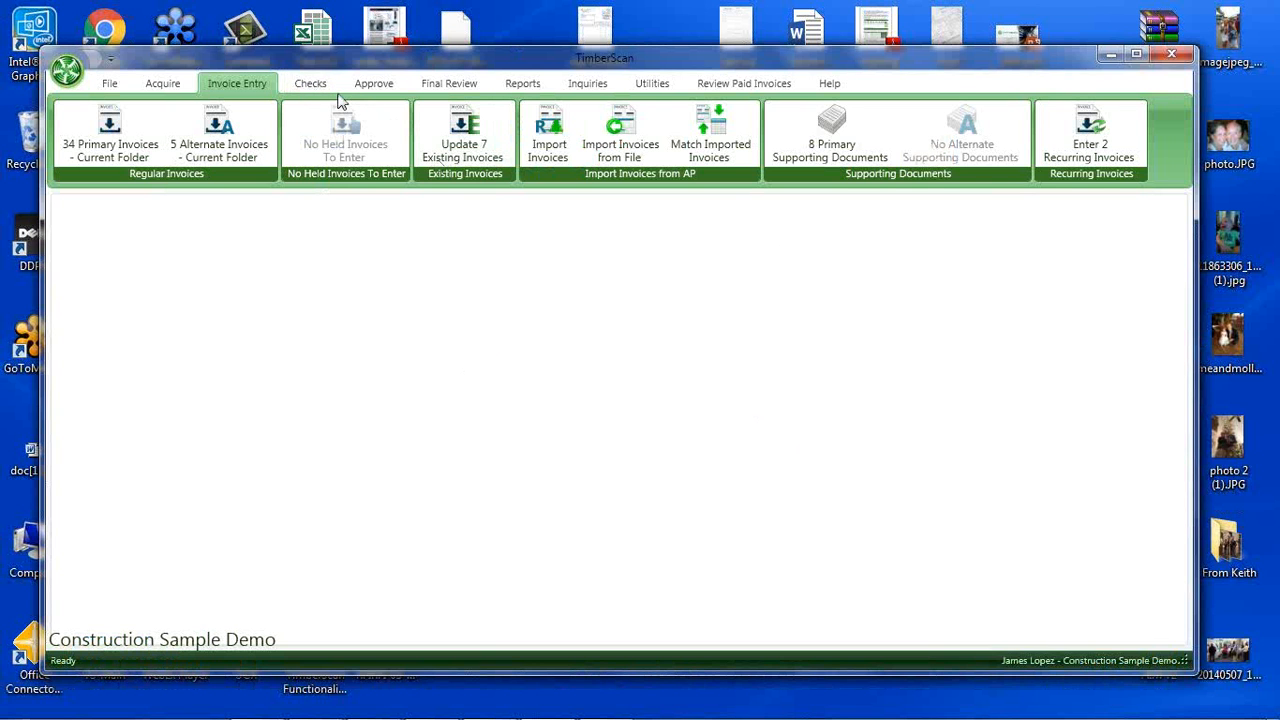
{"action": "left_click", "coordinate": [1109, 55]}
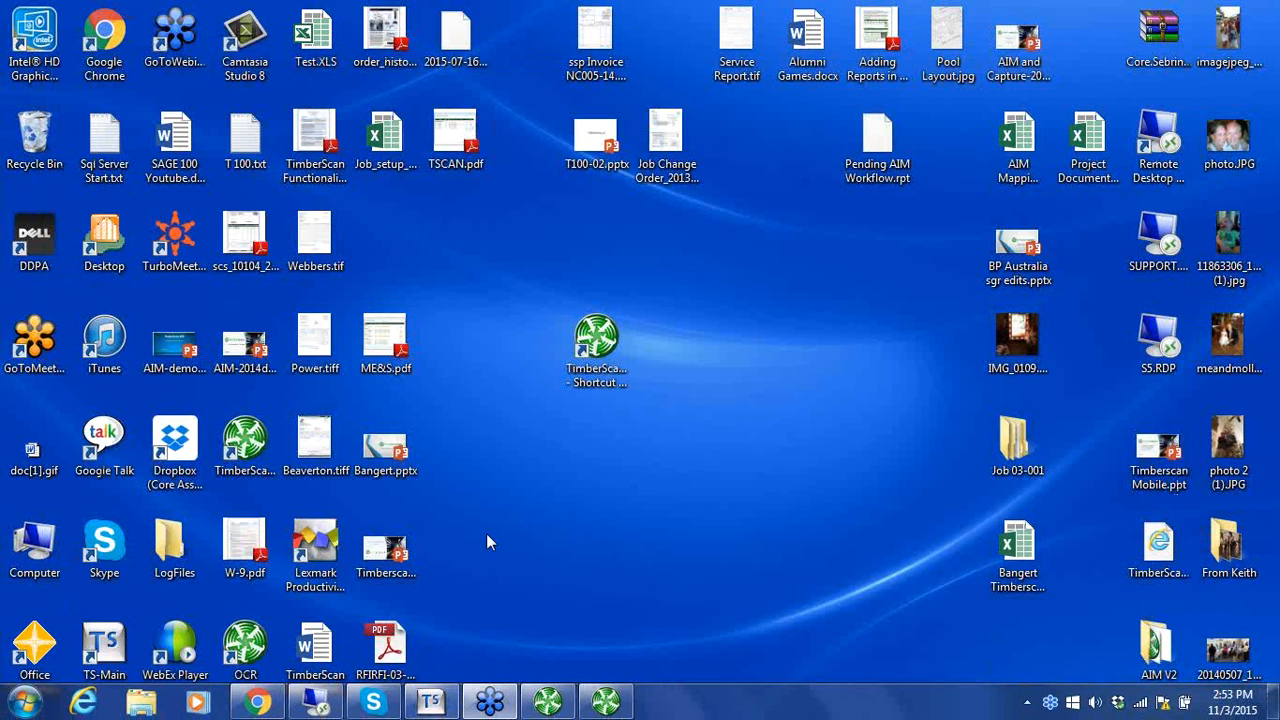
Switch to Sage 300, start Accounts Payable, and run the AP Transactions inquiry using the master source file.
{"action": "left_click", "coordinate": [430, 706]}
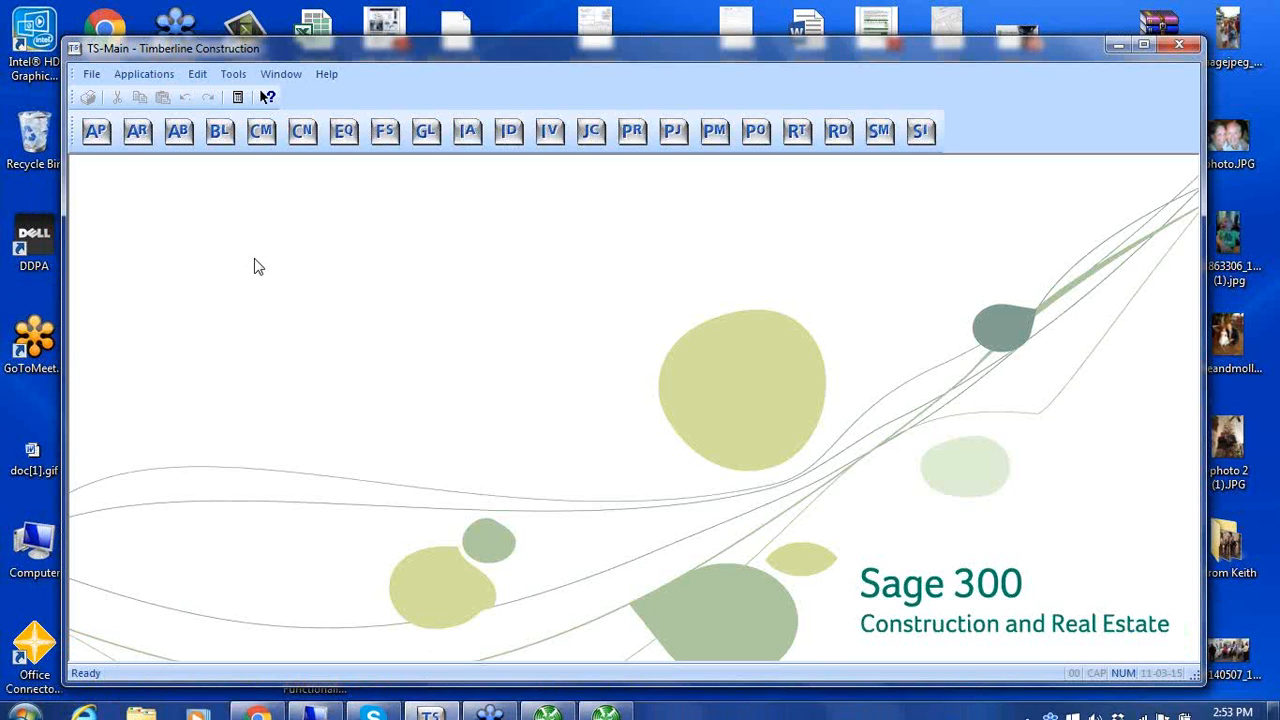
{"action": "left_click", "coordinate": [95, 133]}
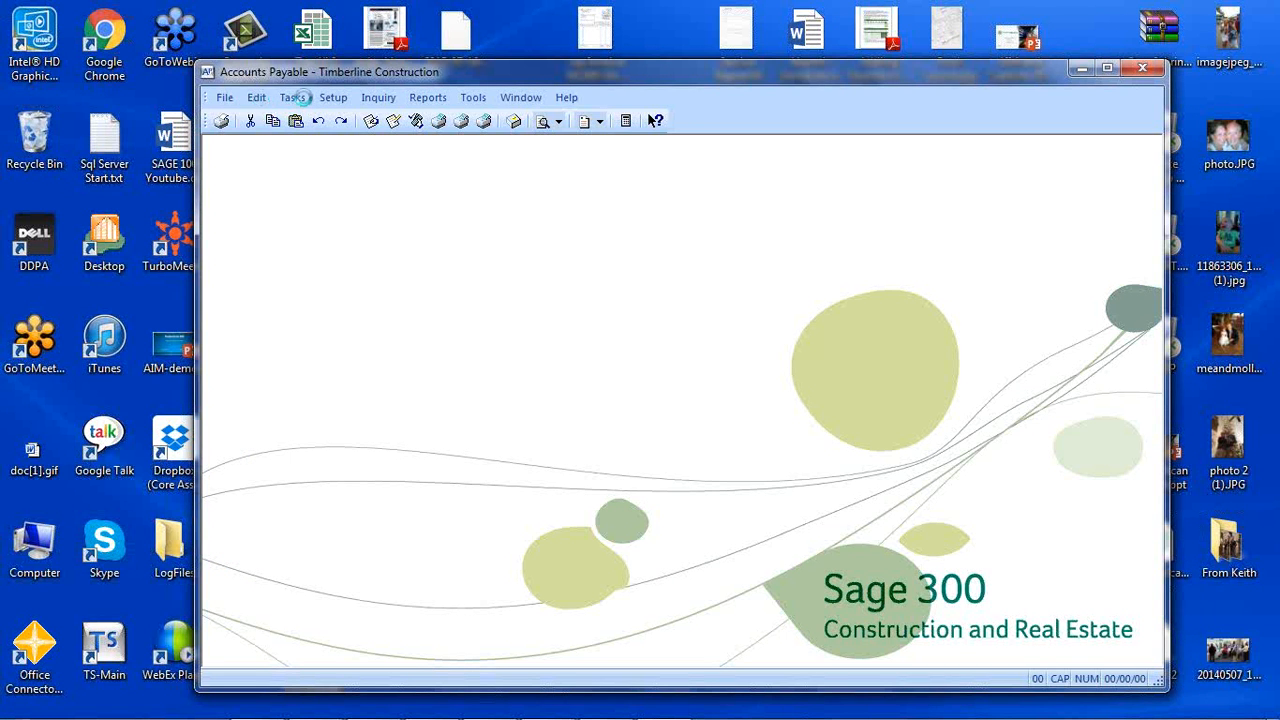
{"action": "left_click", "coordinate": [378, 97]}
{"action": "mouse_move", "coordinate": [400, 201]}
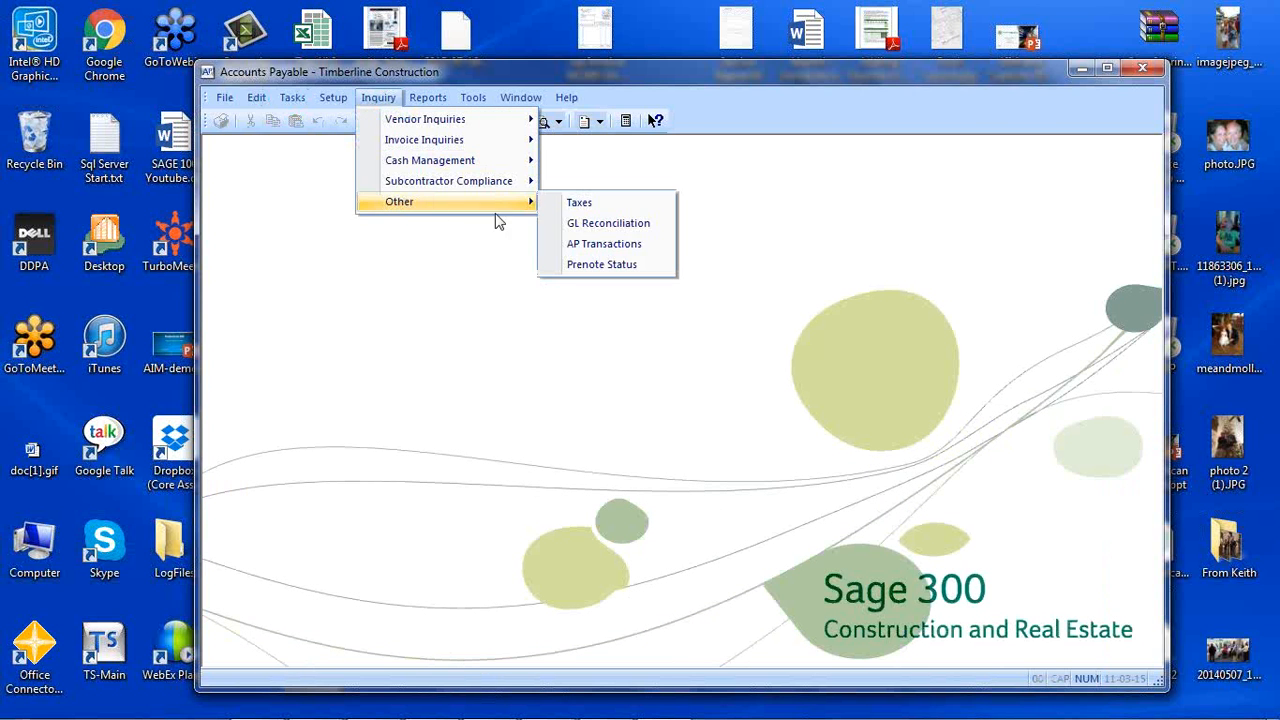
{"action": "left_click", "coordinate": [590, 248]}
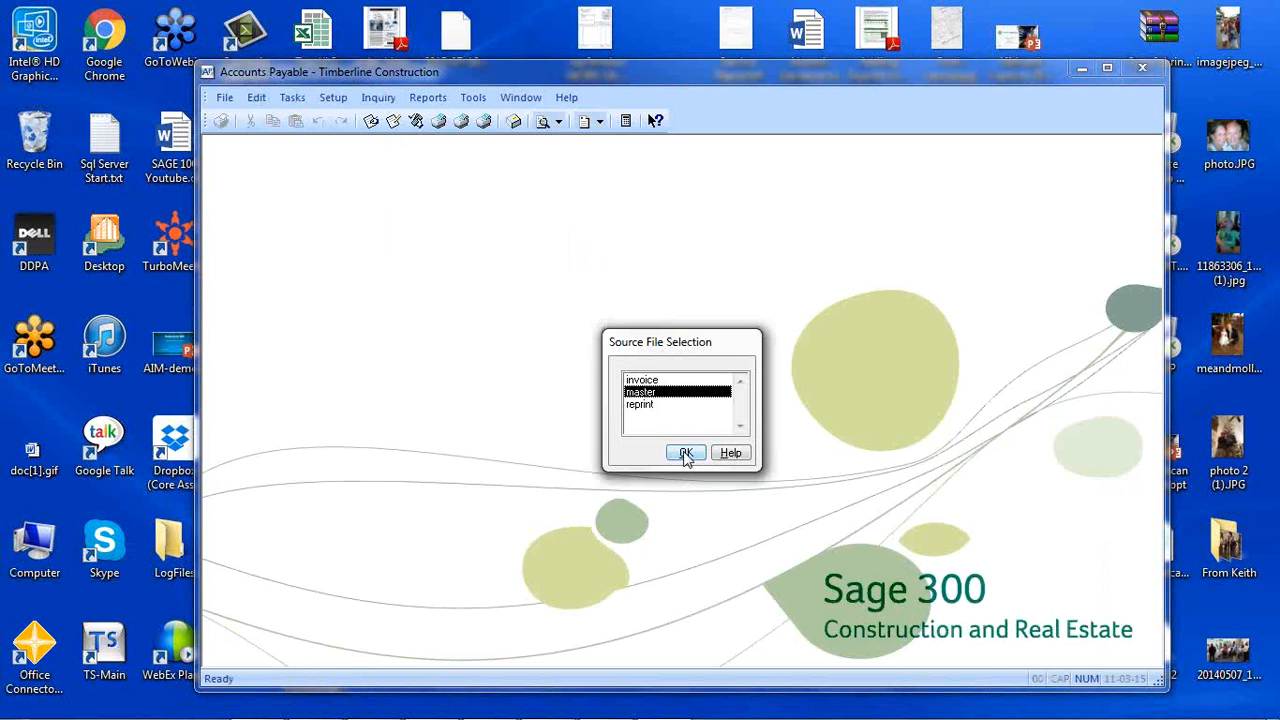
{"action": "left_click", "coordinate": [686, 455]}
{"action": "left_click", "coordinate": [673, 450]}
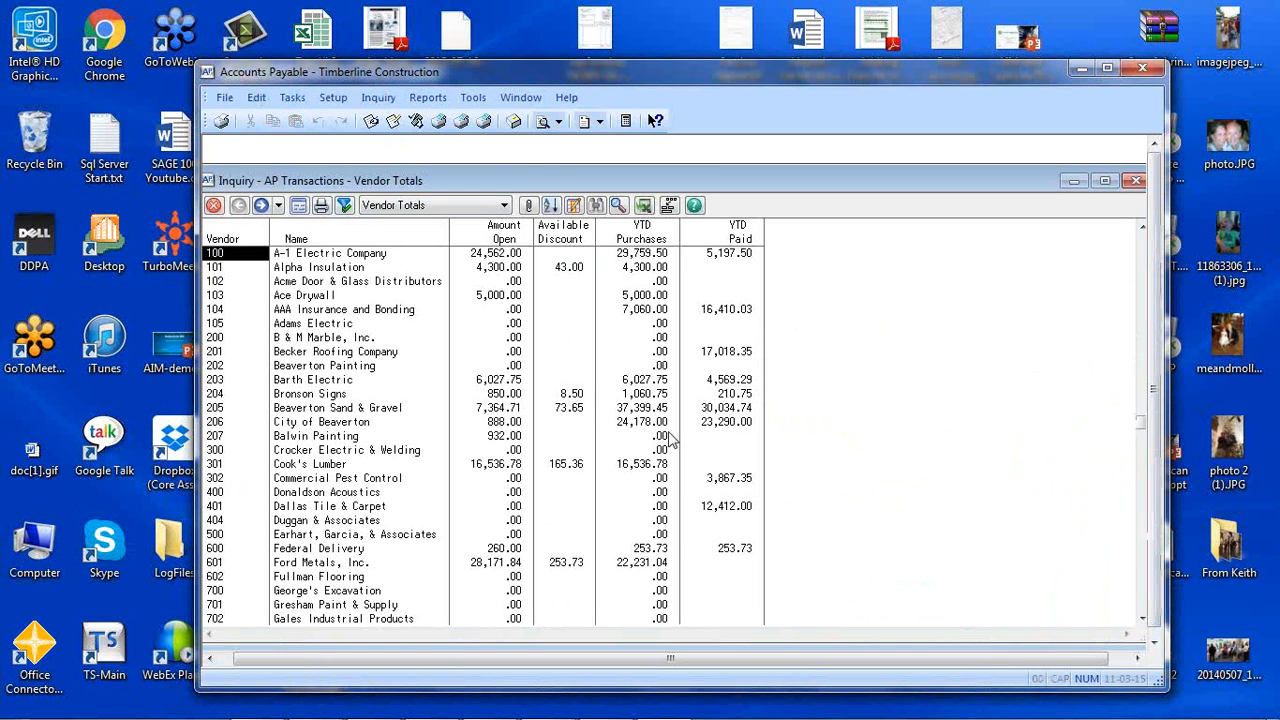
Drill into Balwin Painting's invoices, open the TIFF image attached to the first one, and view its second page.
{"action": "double_click", "coordinate": [288, 437]}
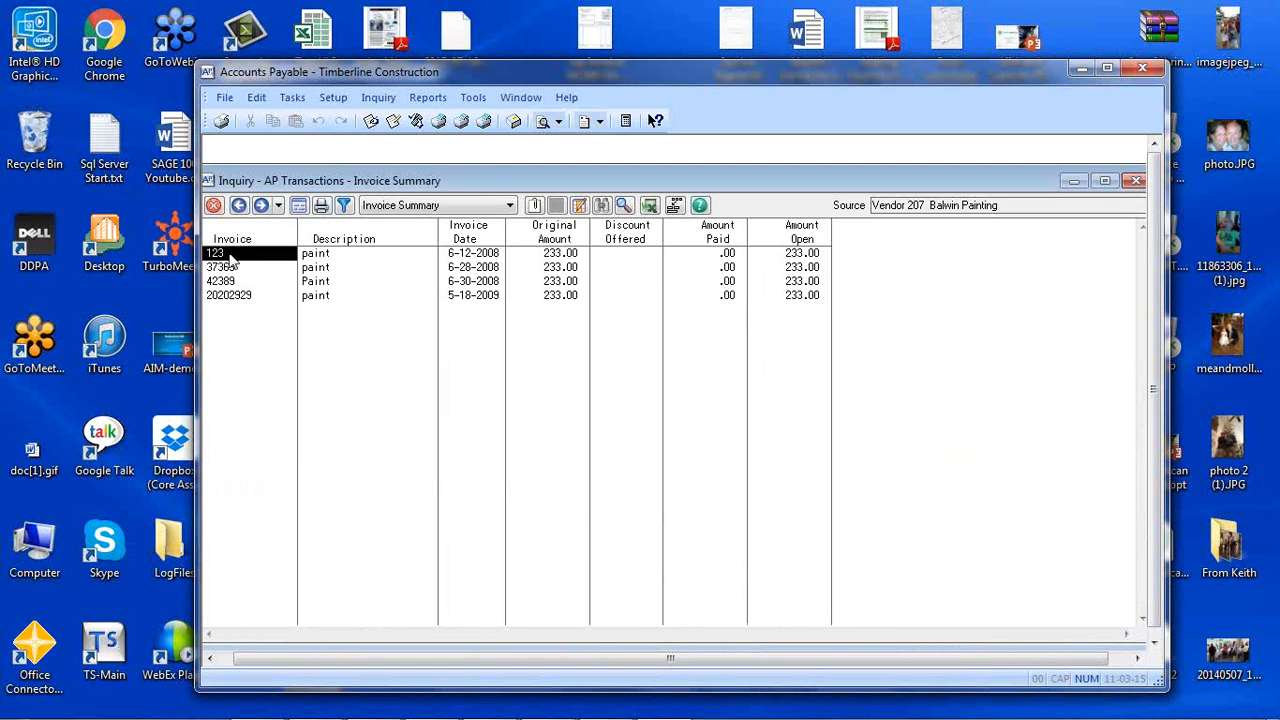
{"action": "left_click", "coordinate": [535, 206]}
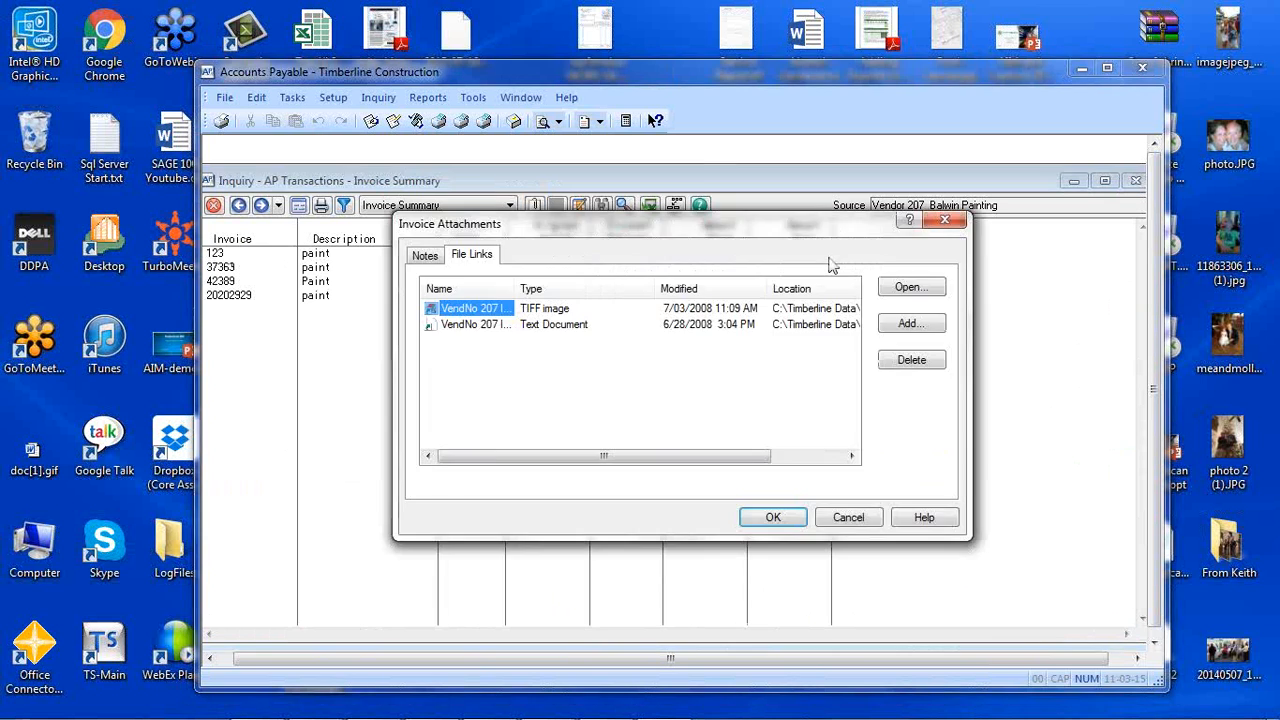
{"action": "left_click", "coordinate": [905, 289]}
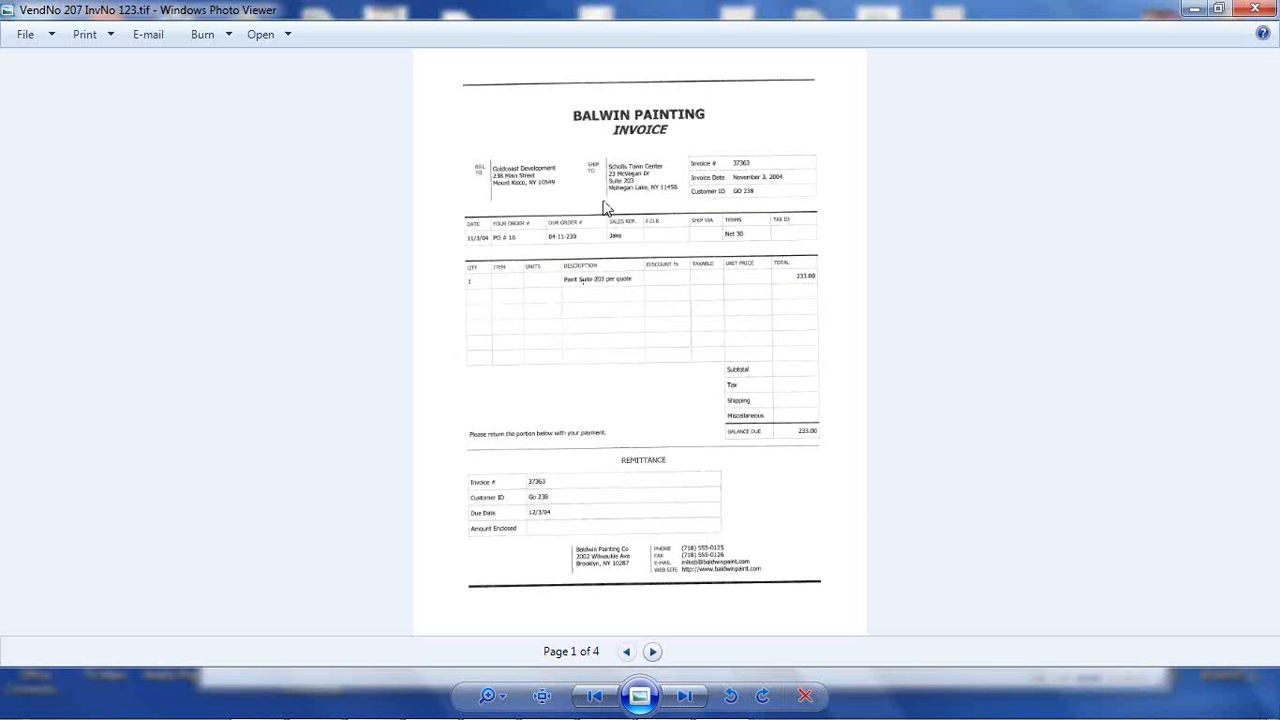
{"action": "left_click", "coordinate": [652, 652]}
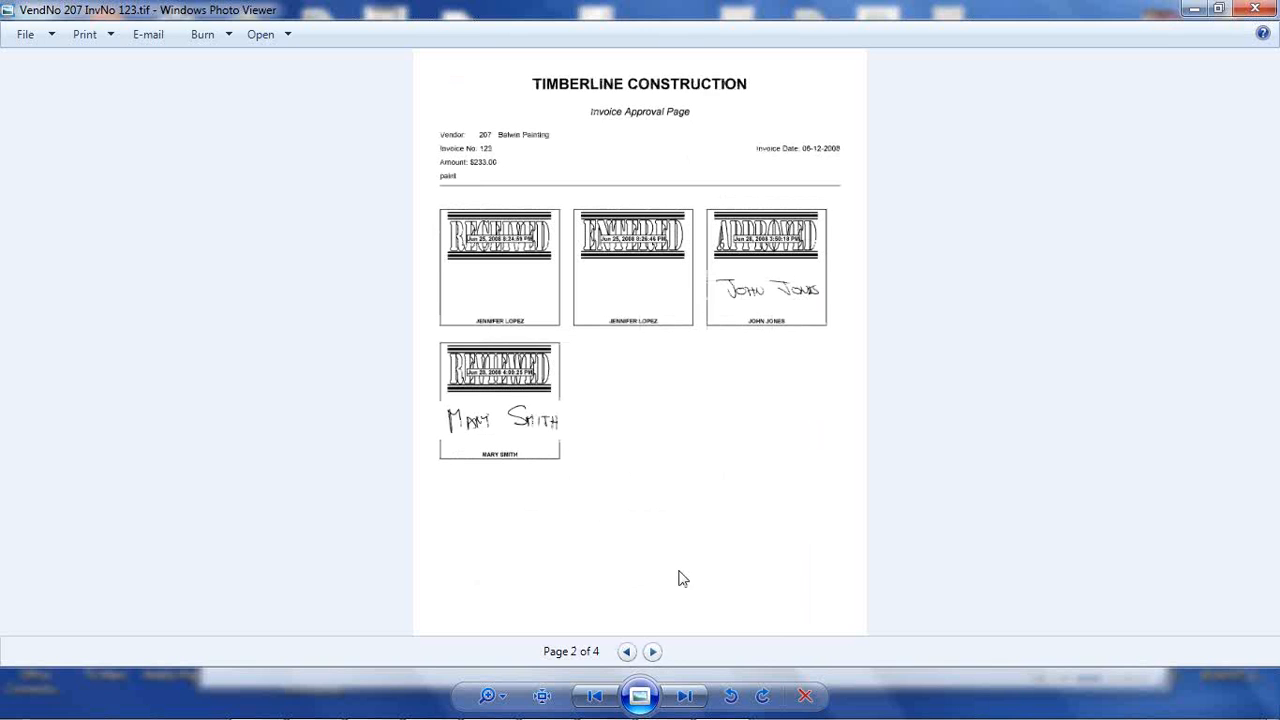
View the third and fourth pages of the attached invoice image, and close the image viewer.
{"action": "left_click", "coordinate": [652, 652]}
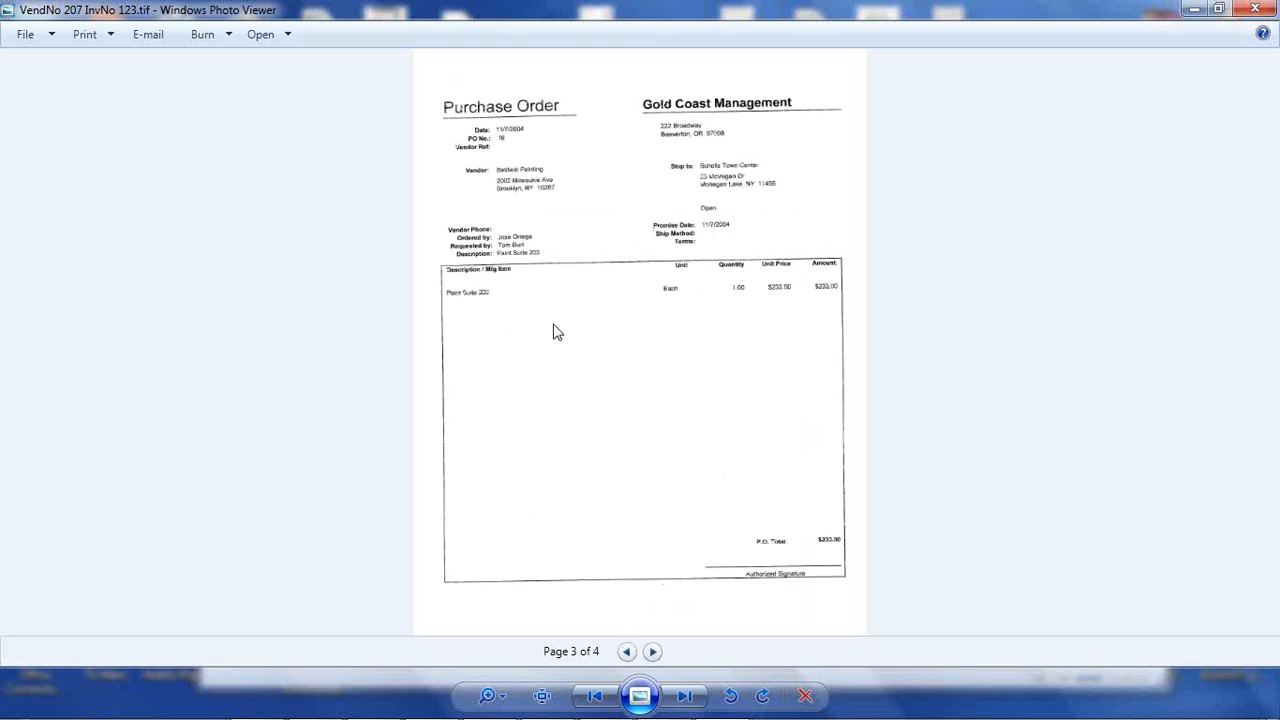
{"action": "left_click", "coordinate": [652, 652]}
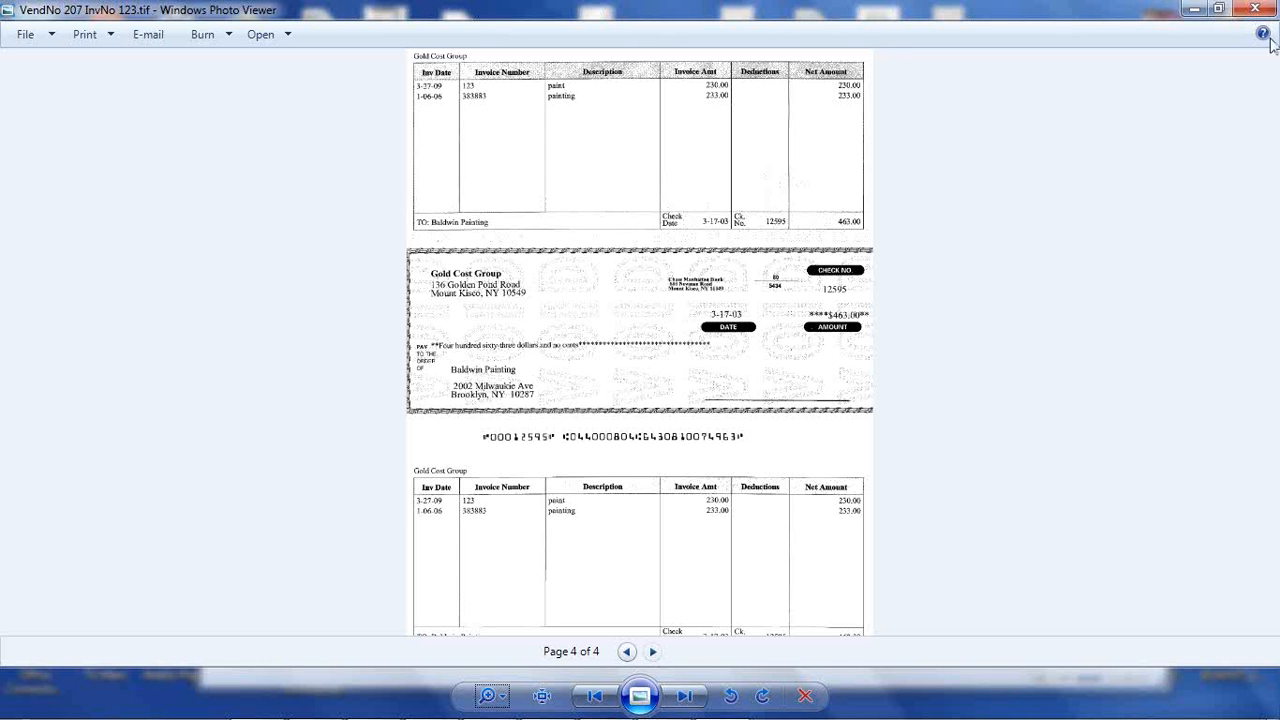
{"action": "left_click", "coordinate": [1255, 9]}
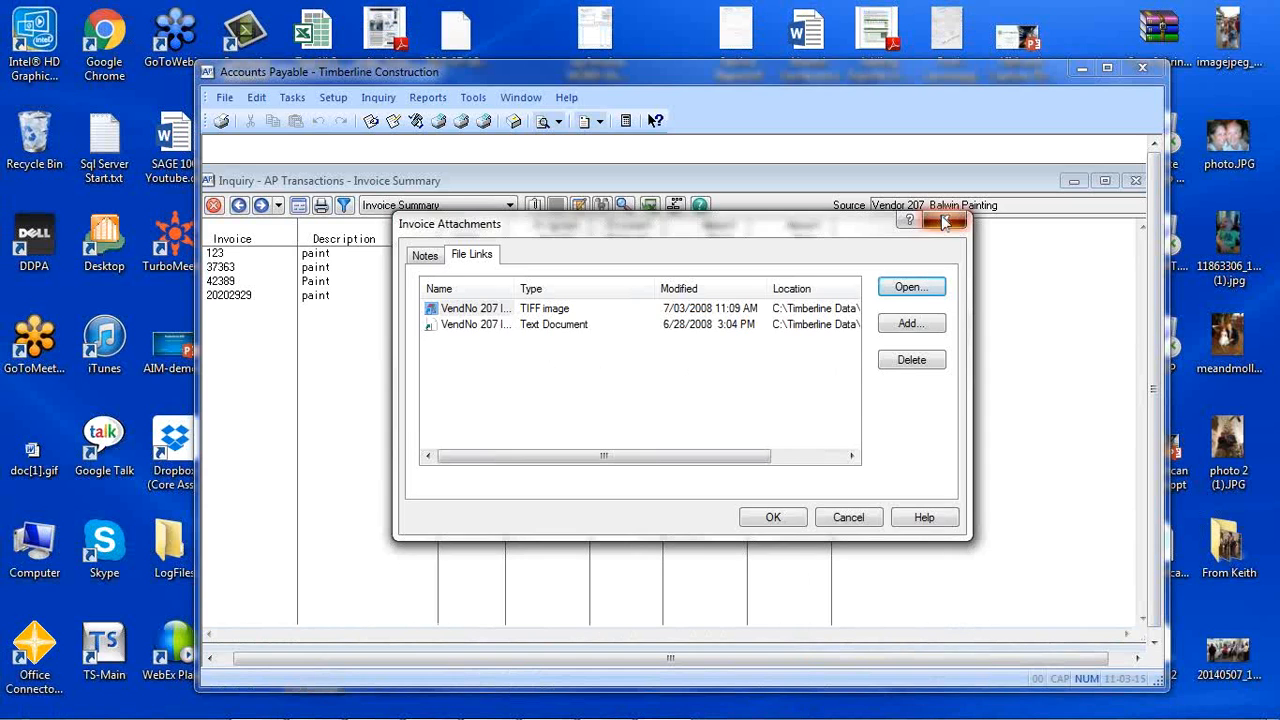
Close the invoice summary inquiry and Accounts Payable, and minimize the Sage 300 main window.
{"action": "left_click", "coordinate": [947, 222]}
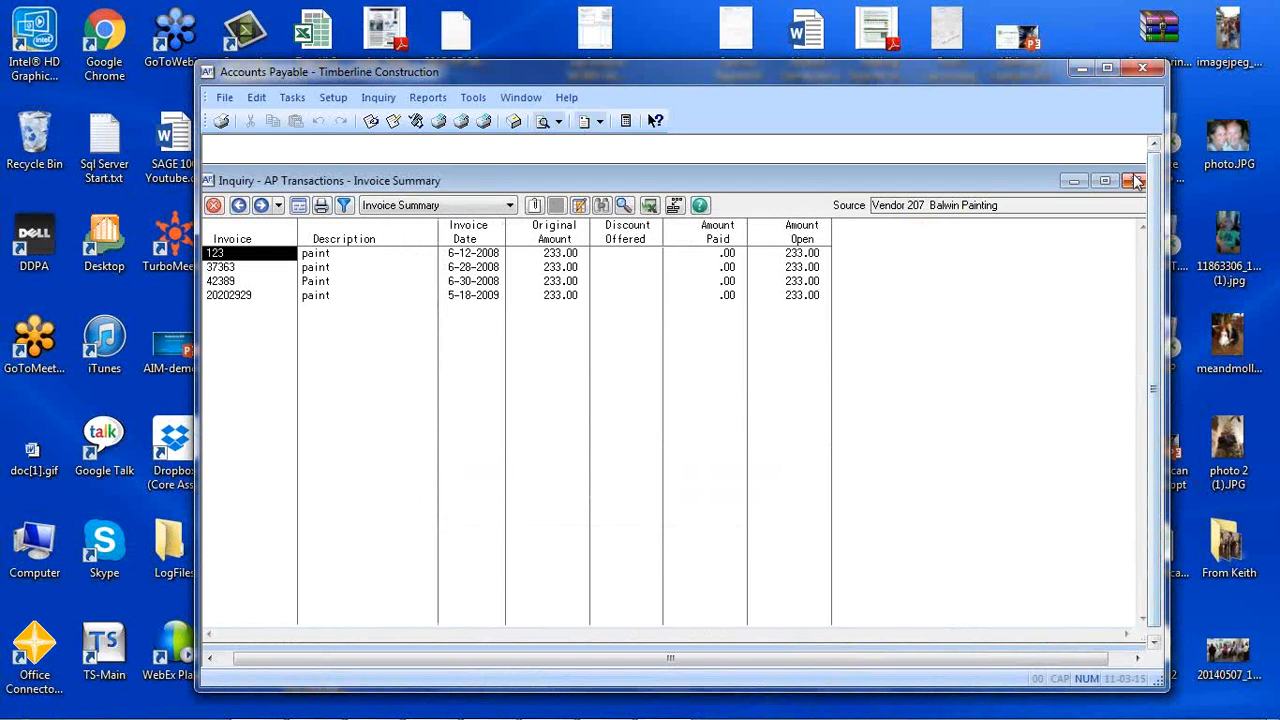
{"action": "left_click", "coordinate": [1137, 180]}
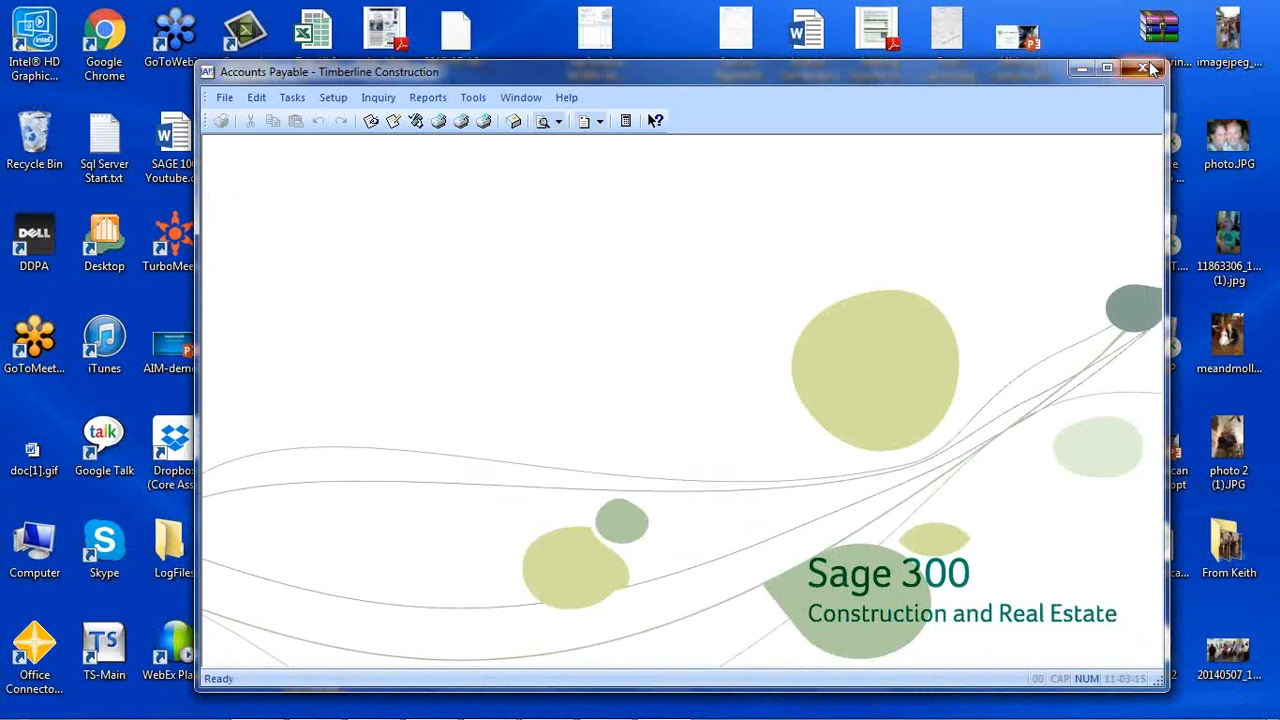
{"action": "left_click", "coordinate": [1151, 66]}
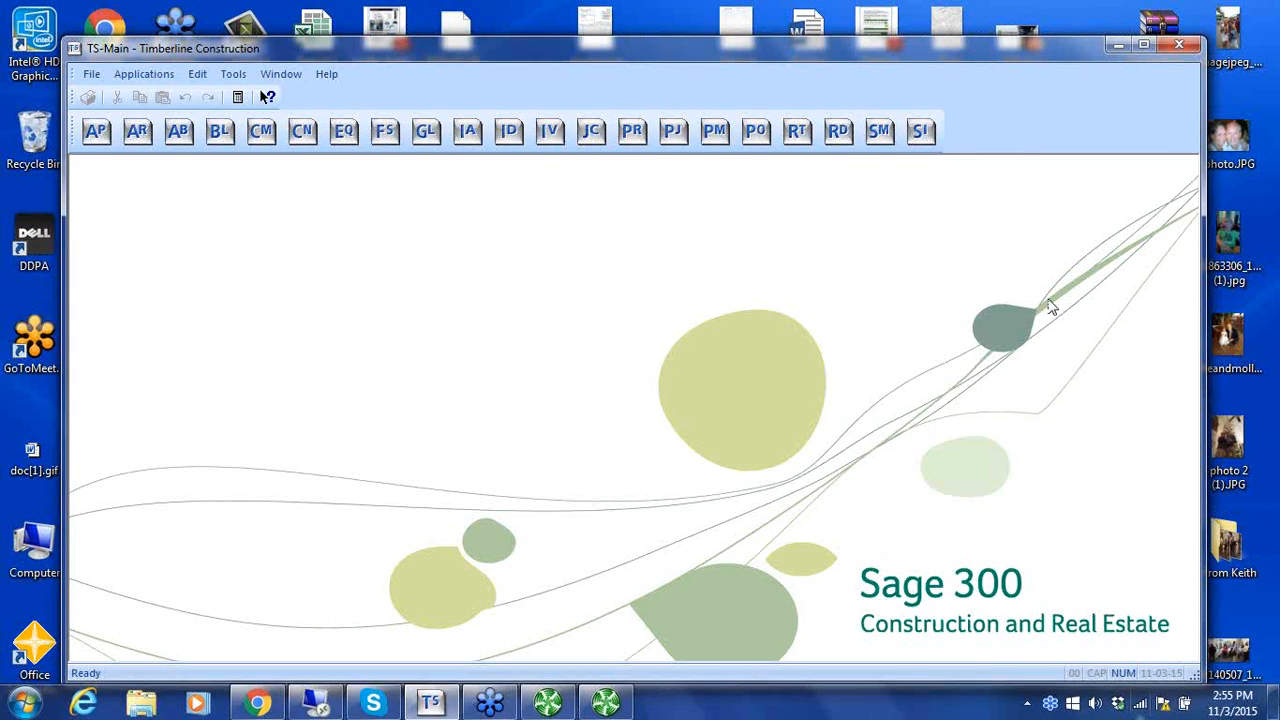
{"action": "left_click", "coordinate": [1117, 47]}
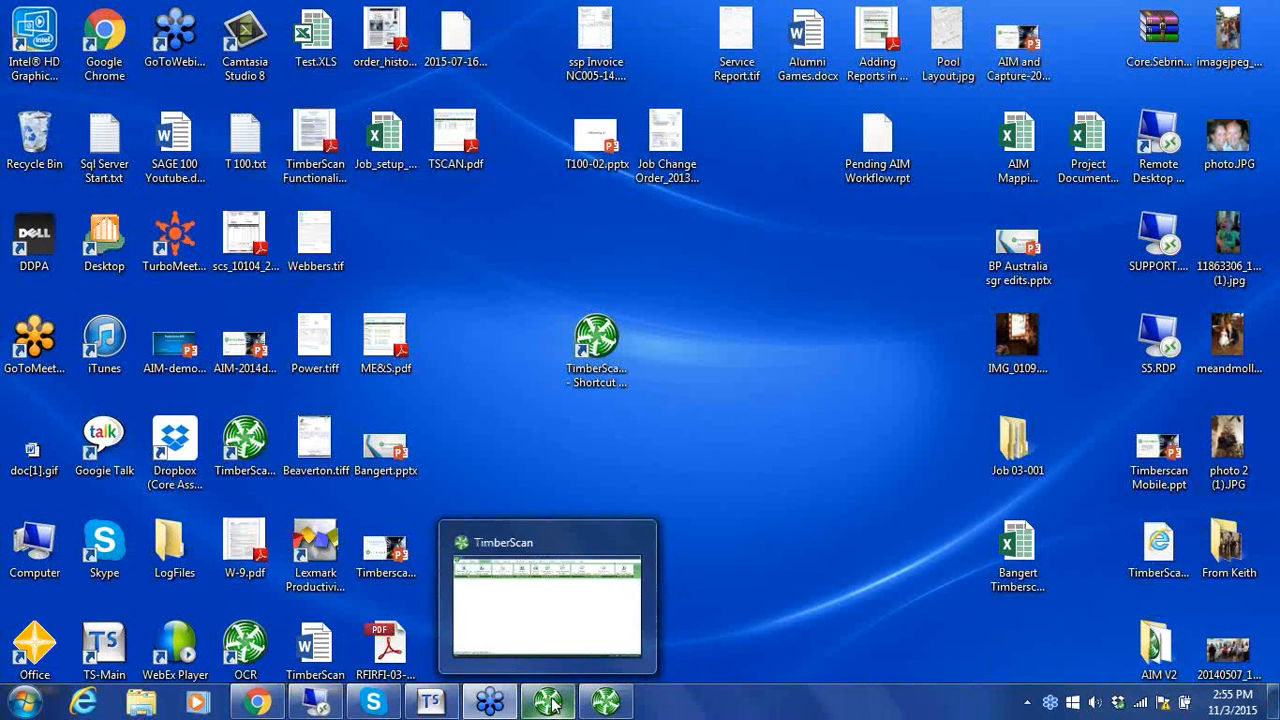
Switch to TimberScan, exit the Capture Templates list, and view the AIM document options before minimizing the window.
{"action": "left_click", "coordinate": [605, 703]}
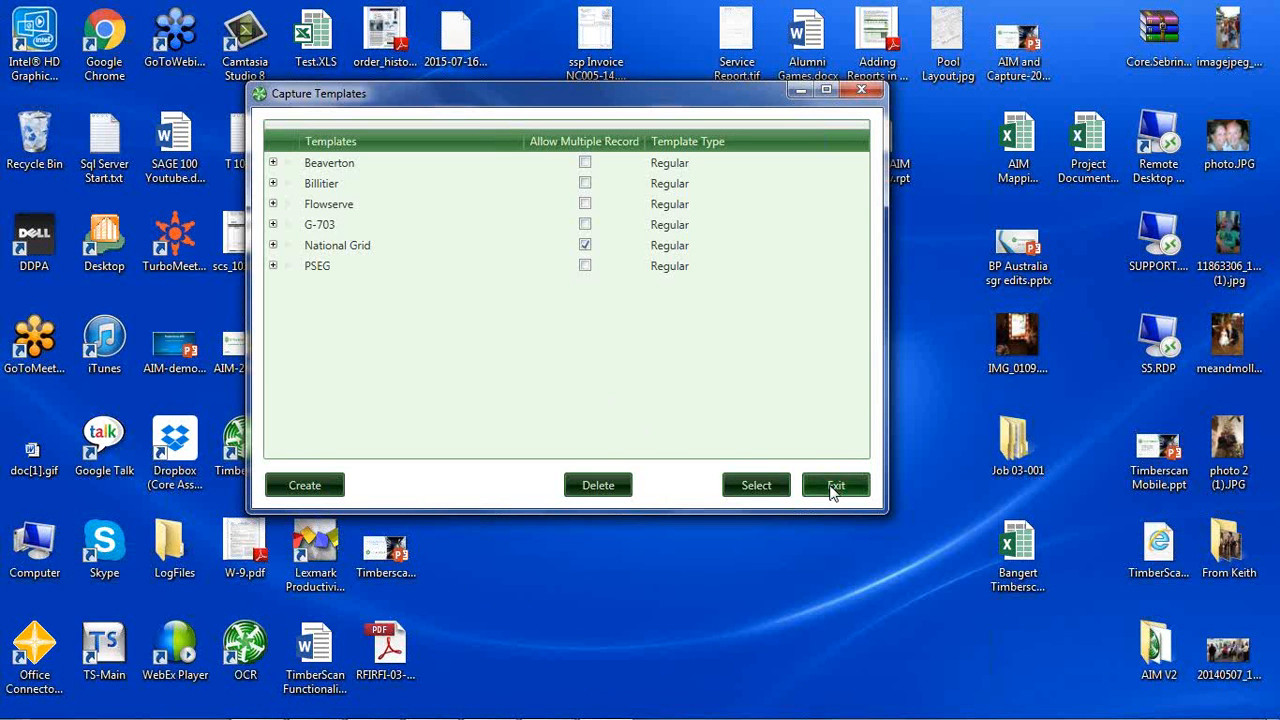
{"action": "left_click", "coordinate": [833, 488]}
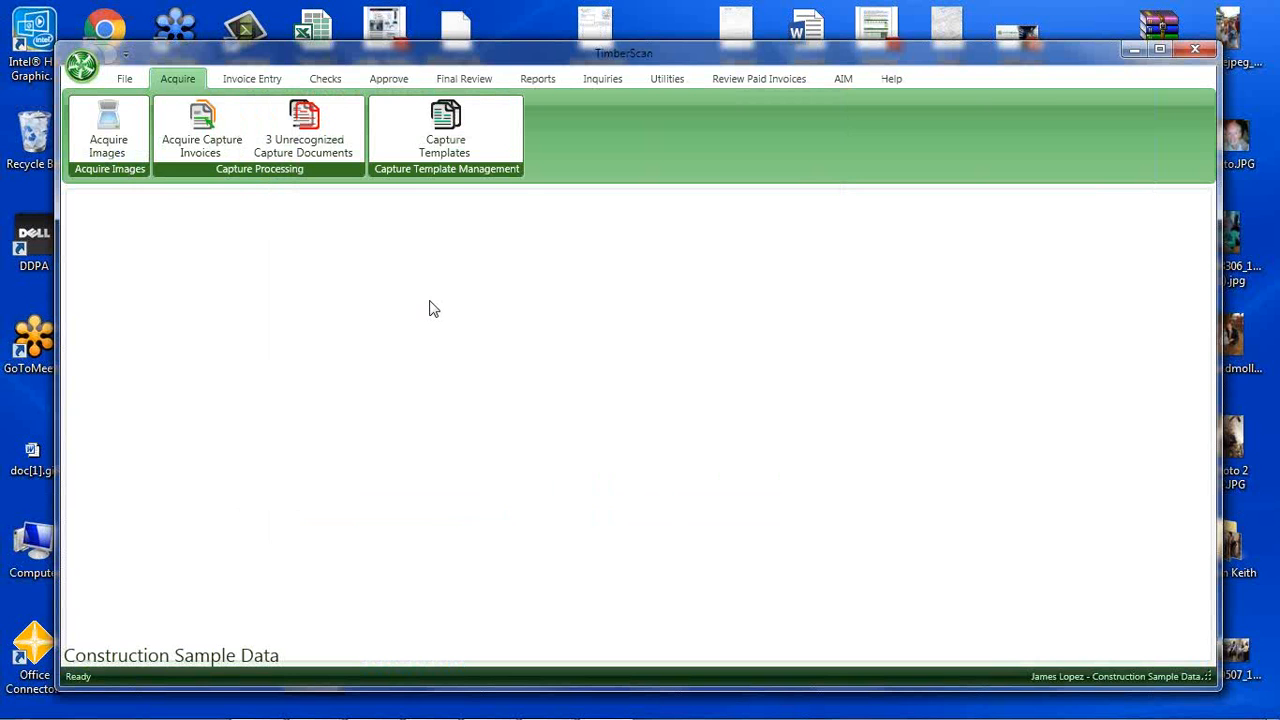
{"action": "left_click", "coordinate": [843, 80]}
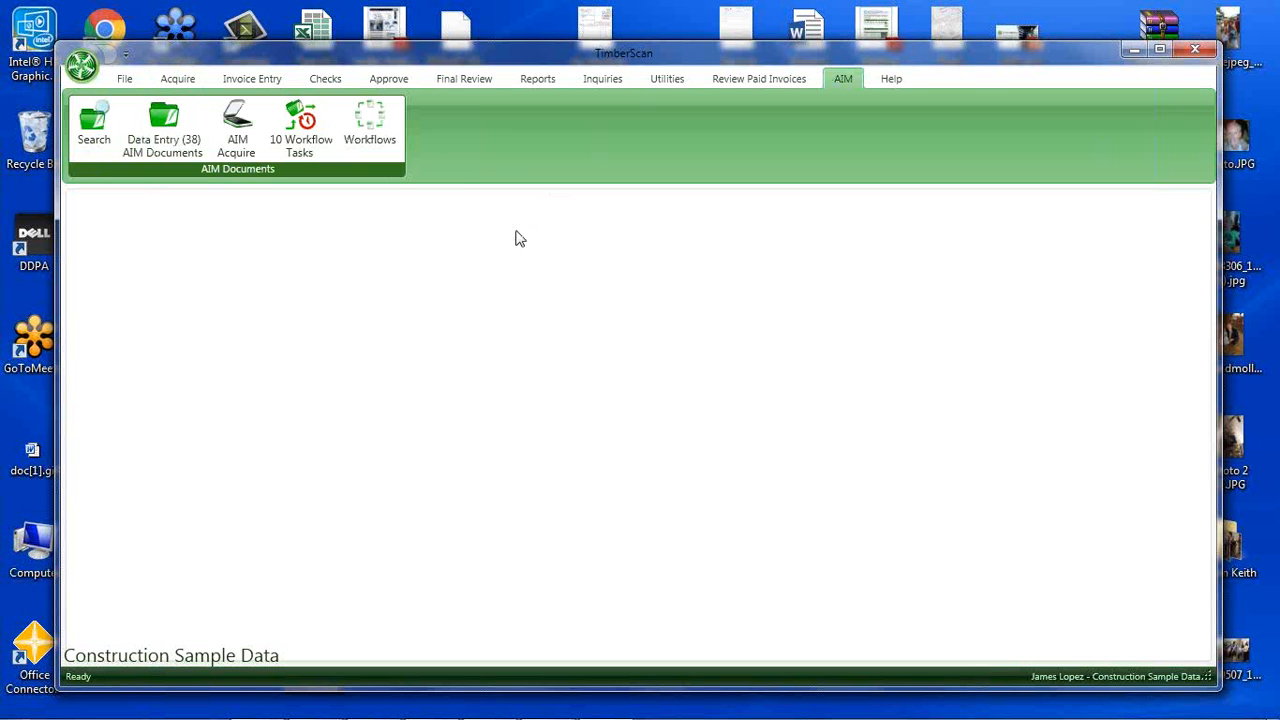
{"action": "left_click", "coordinate": [1130, 52]}
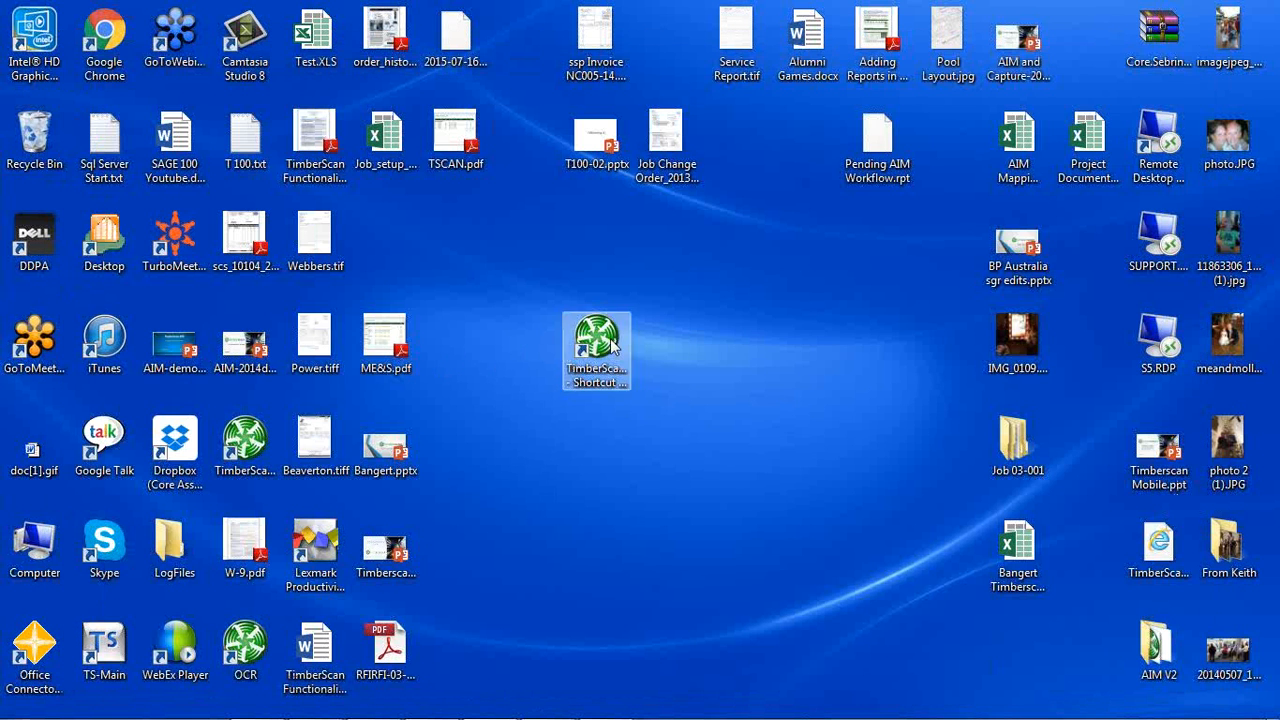
Launch the TimberScan administration program for Construction Sample Data and log in as admin, entering the account password.
{"action": "double_click", "coordinate": [244, 447]}
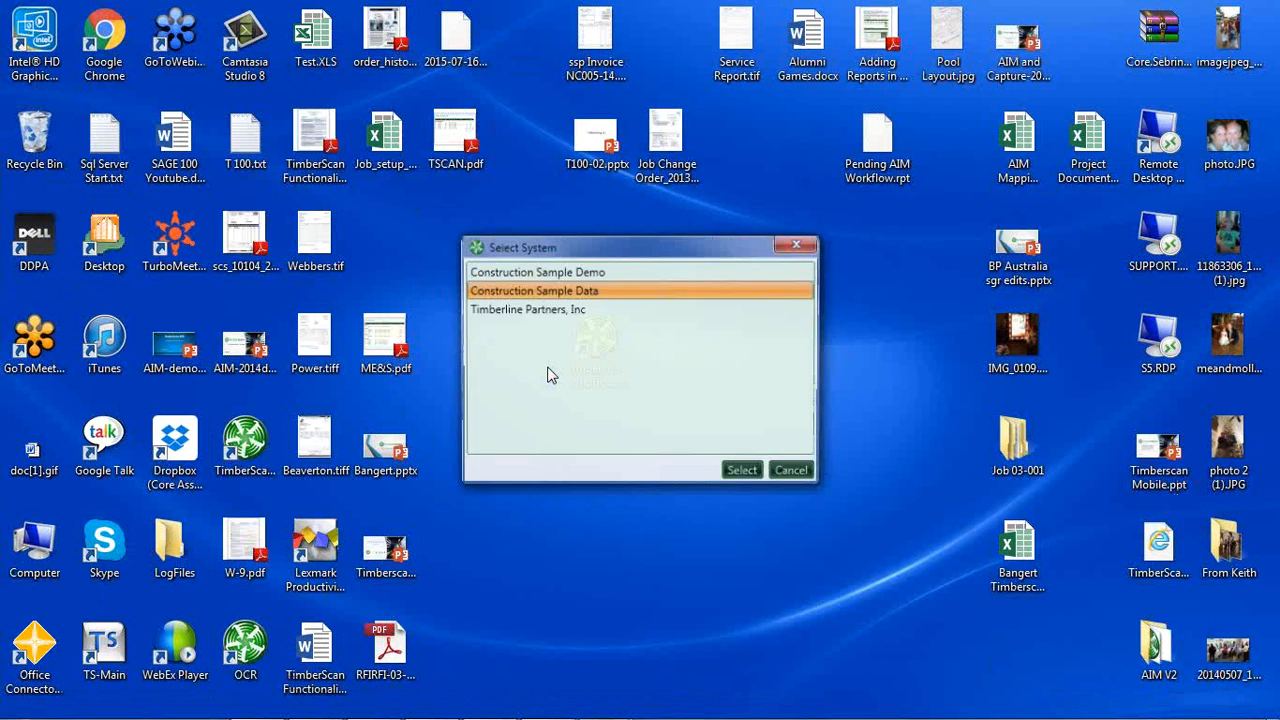
{"action": "left_click", "coordinate": [743, 472]}
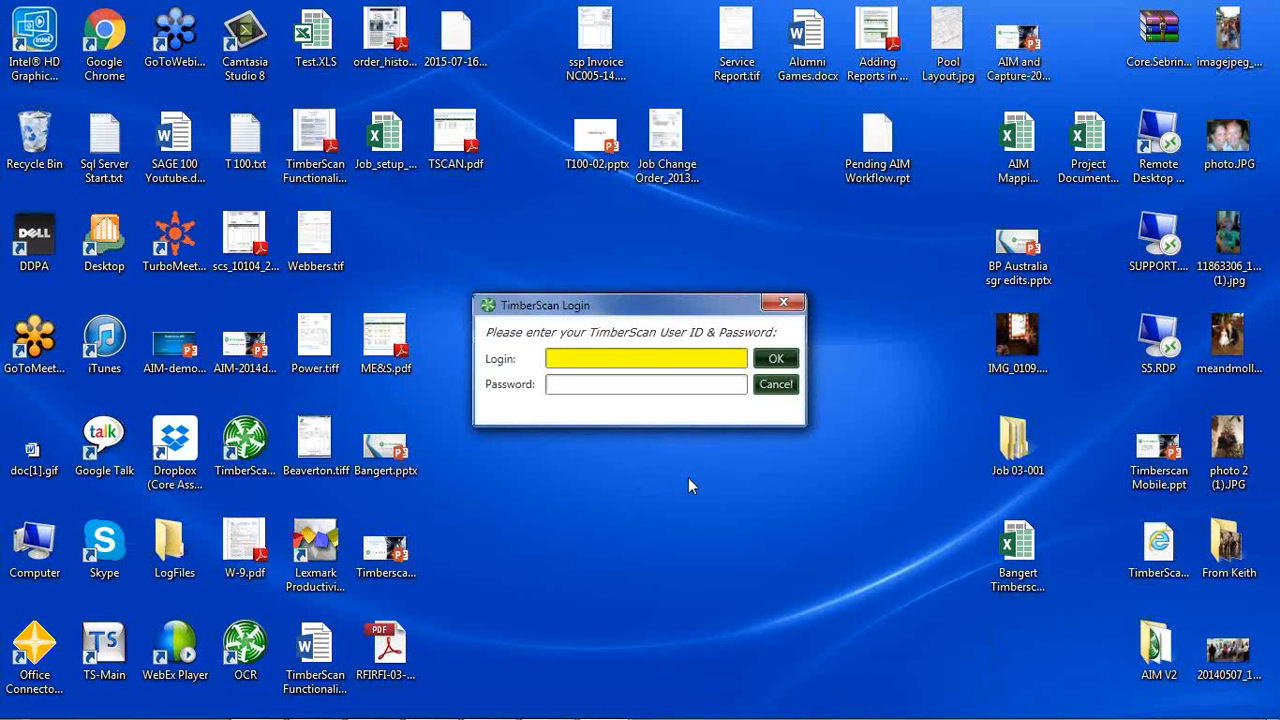
{"action": "type", "text": "admin"}
{"action": "key", "text": "Tab"}
{"action": "type", "text": "****"}
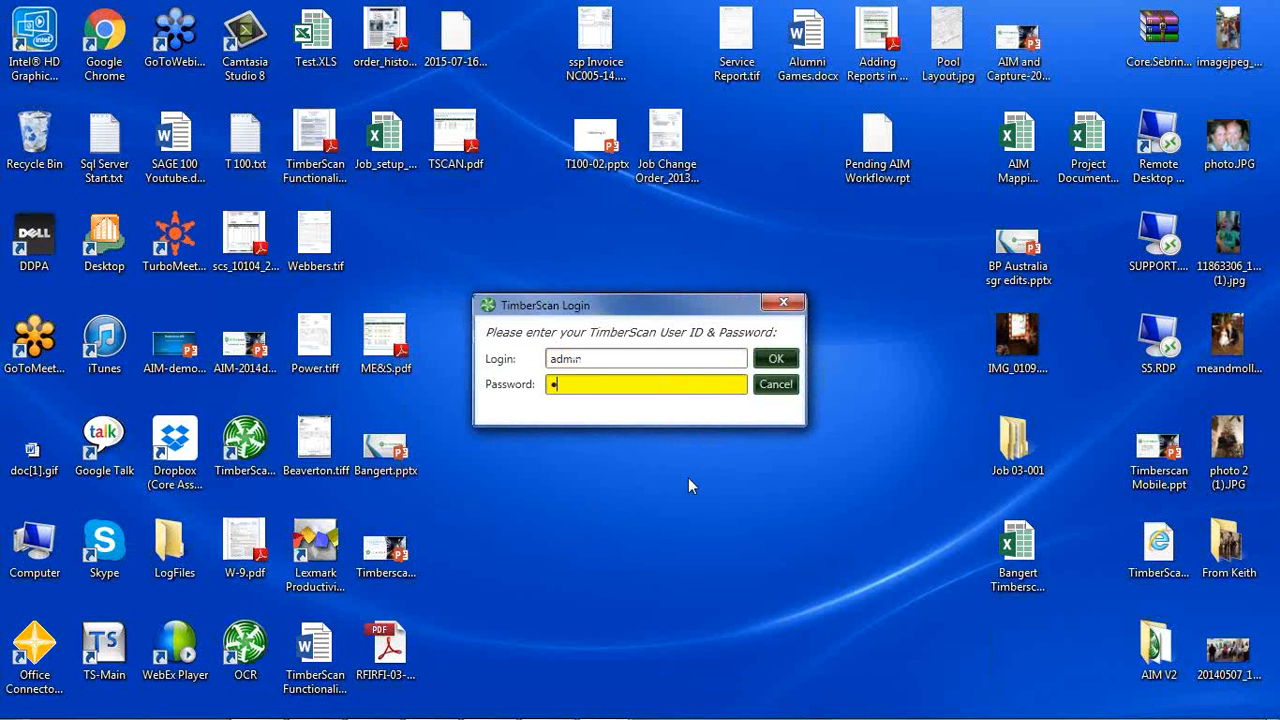
{"action": "type", "text": "**"}
{"action": "key", "text": "Return"}
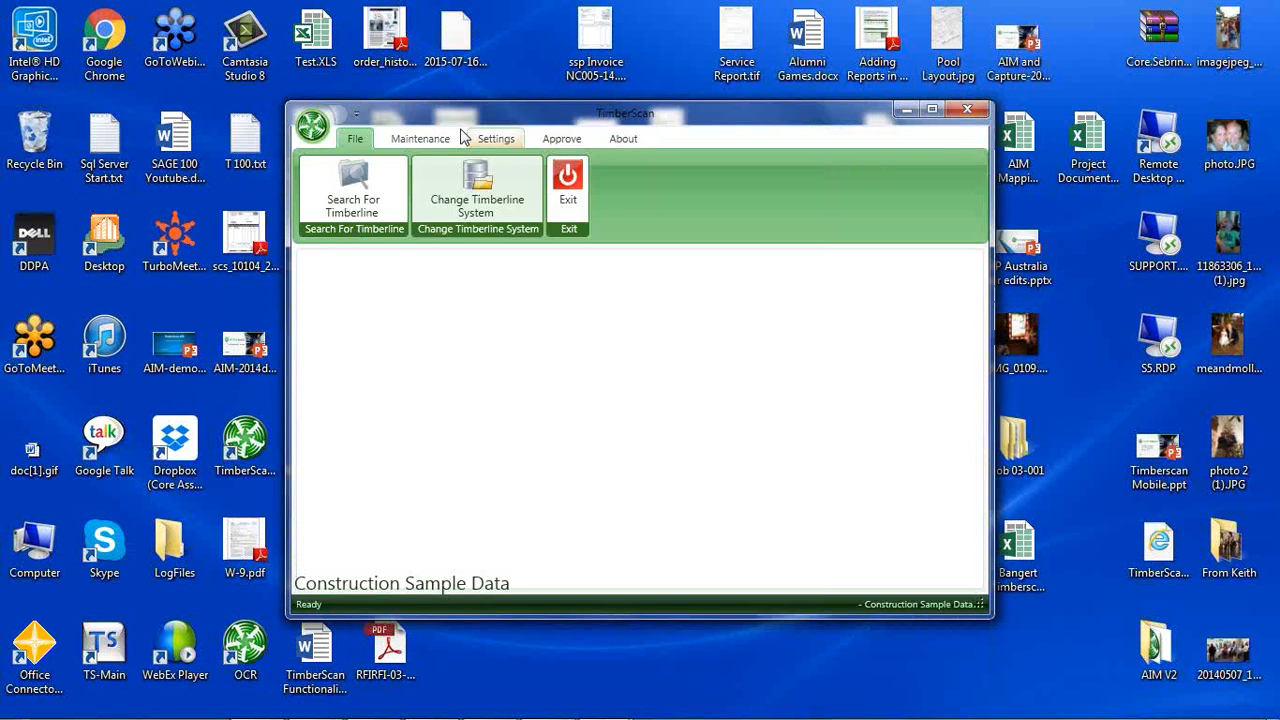
Open the AIM document types for the Project Management category and bring up Job Change Order for editing.
{"action": "left_click", "coordinate": [452, 138]}
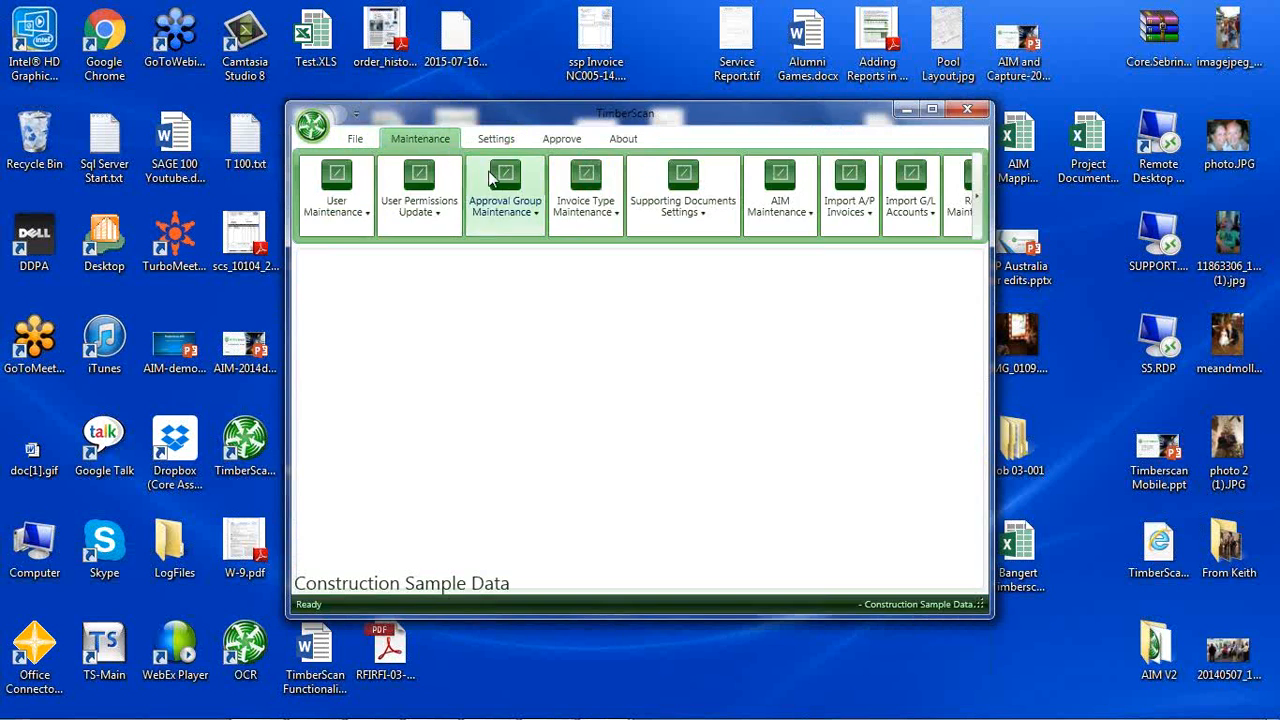
{"action": "left_click", "coordinate": [770, 207]}
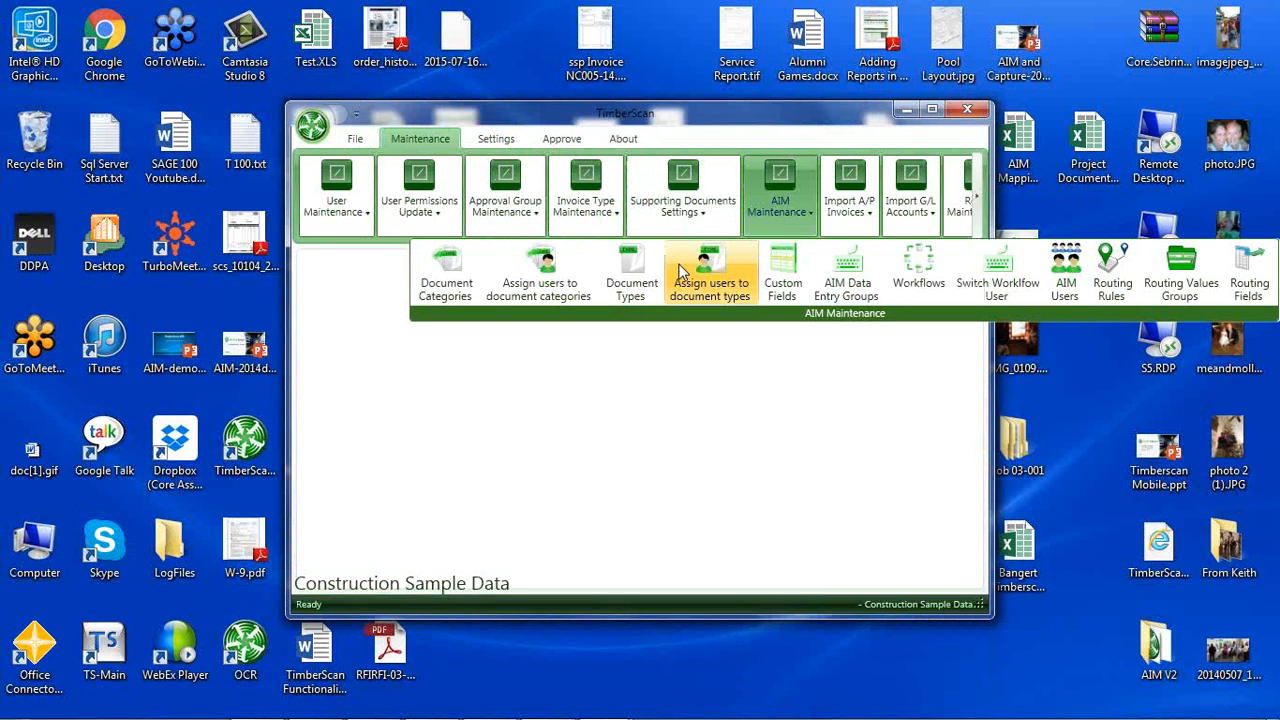
{"action": "left_click", "coordinate": [627, 275]}
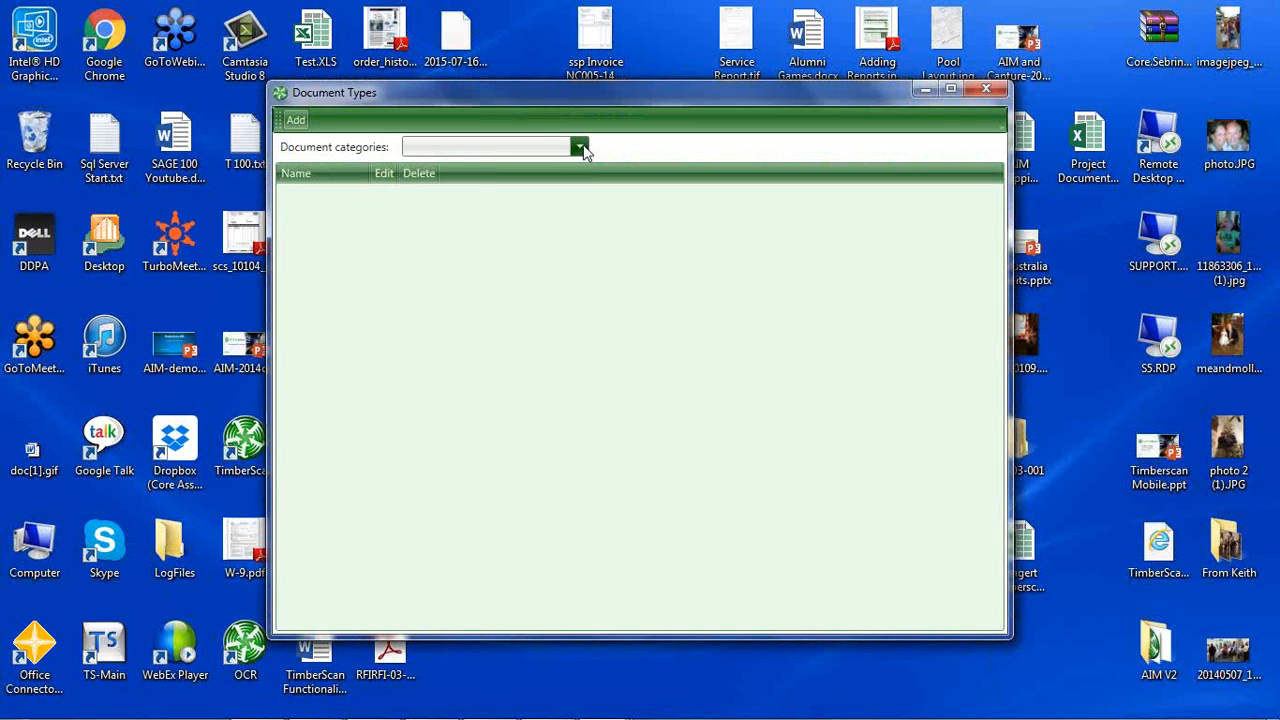
{"action": "left_click", "coordinate": [580, 147]}
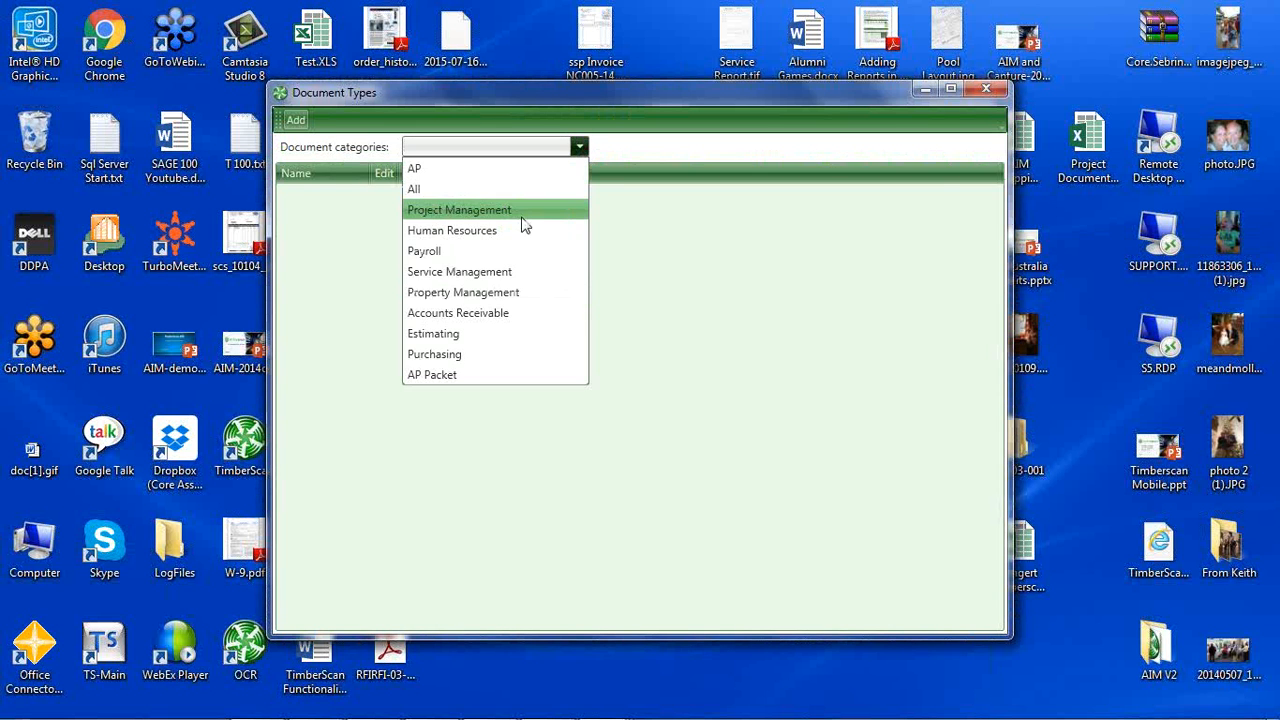
{"action": "left_click", "coordinate": [513, 210]}
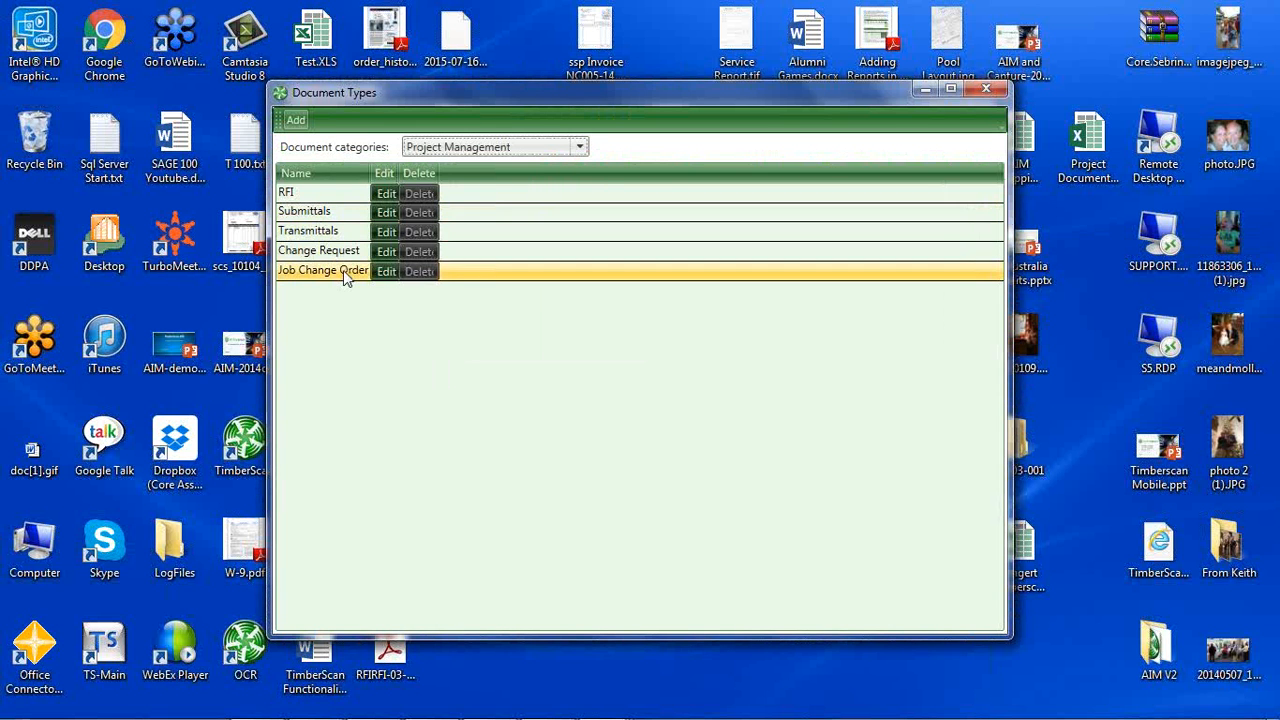
{"action": "left_click", "coordinate": [387, 273]}
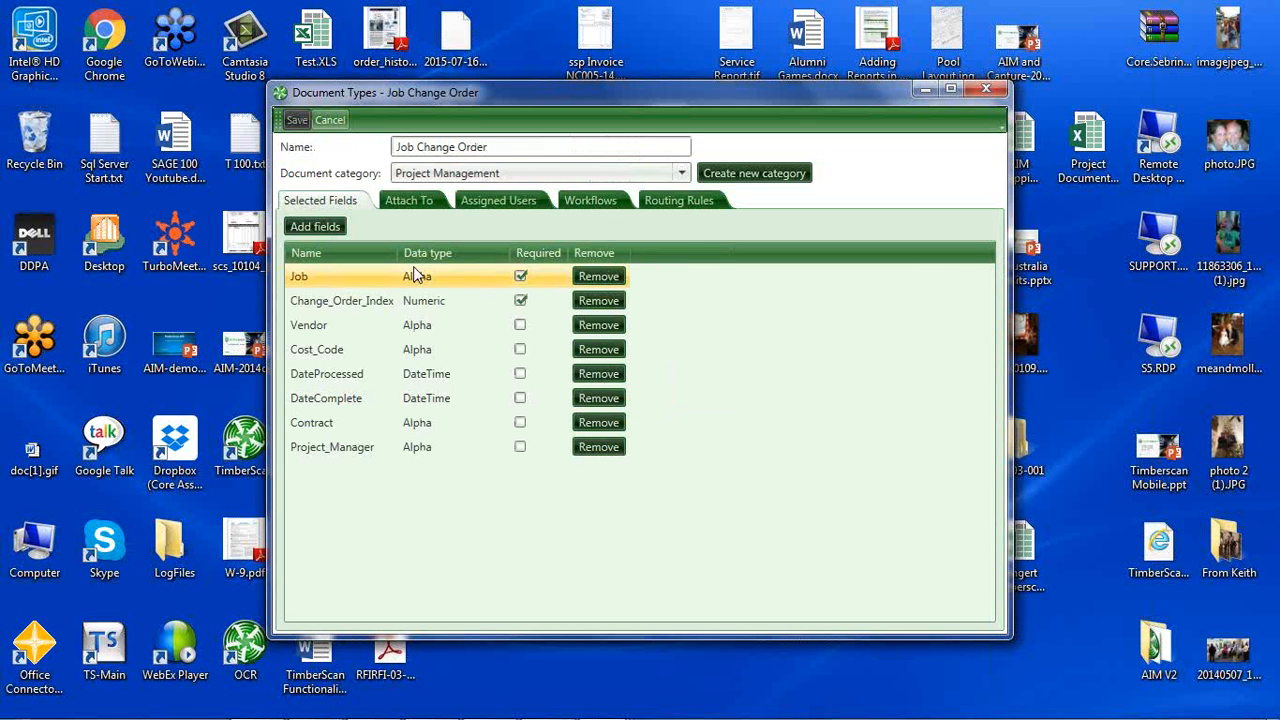
View the fields available to add to the Job Change Order document type, and close Document Types without changes.
{"action": "left_click", "coordinate": [317, 228]}
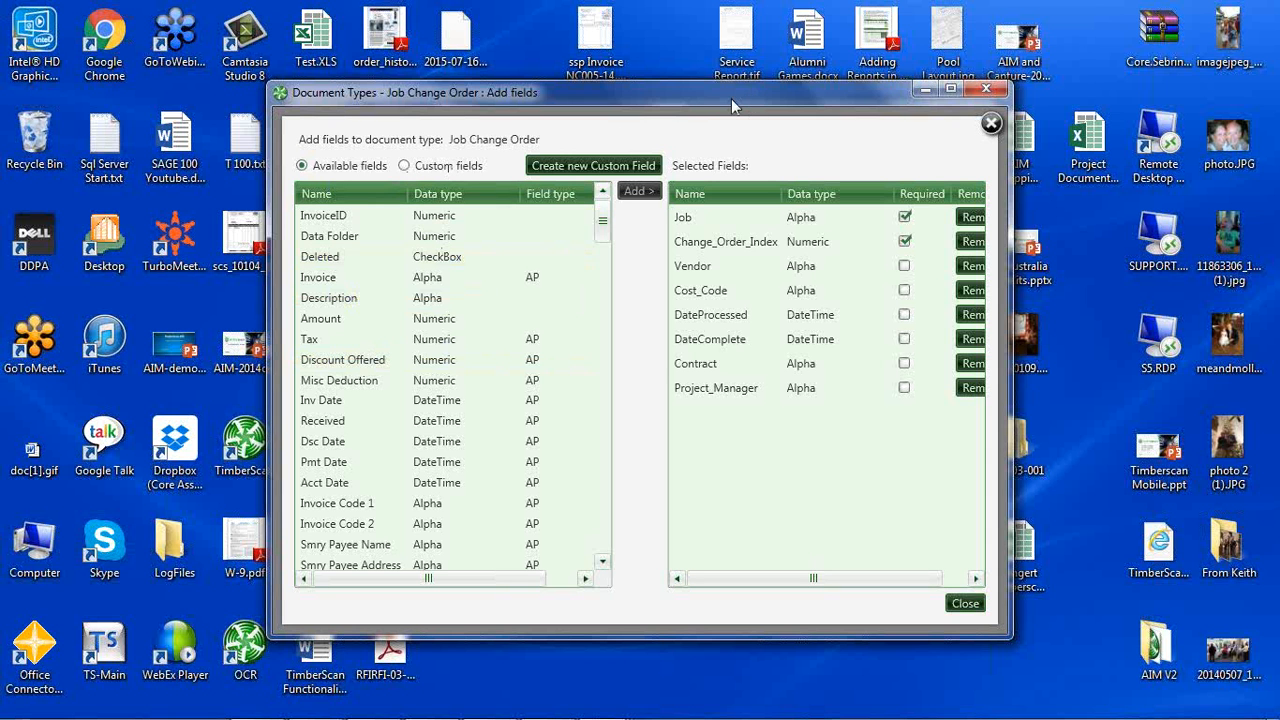
{"action": "left_click_drag", "start_coordinate": [731, 98], "coordinate": [685, 110]}
{"action": "left_click", "coordinate": [936, 103]}
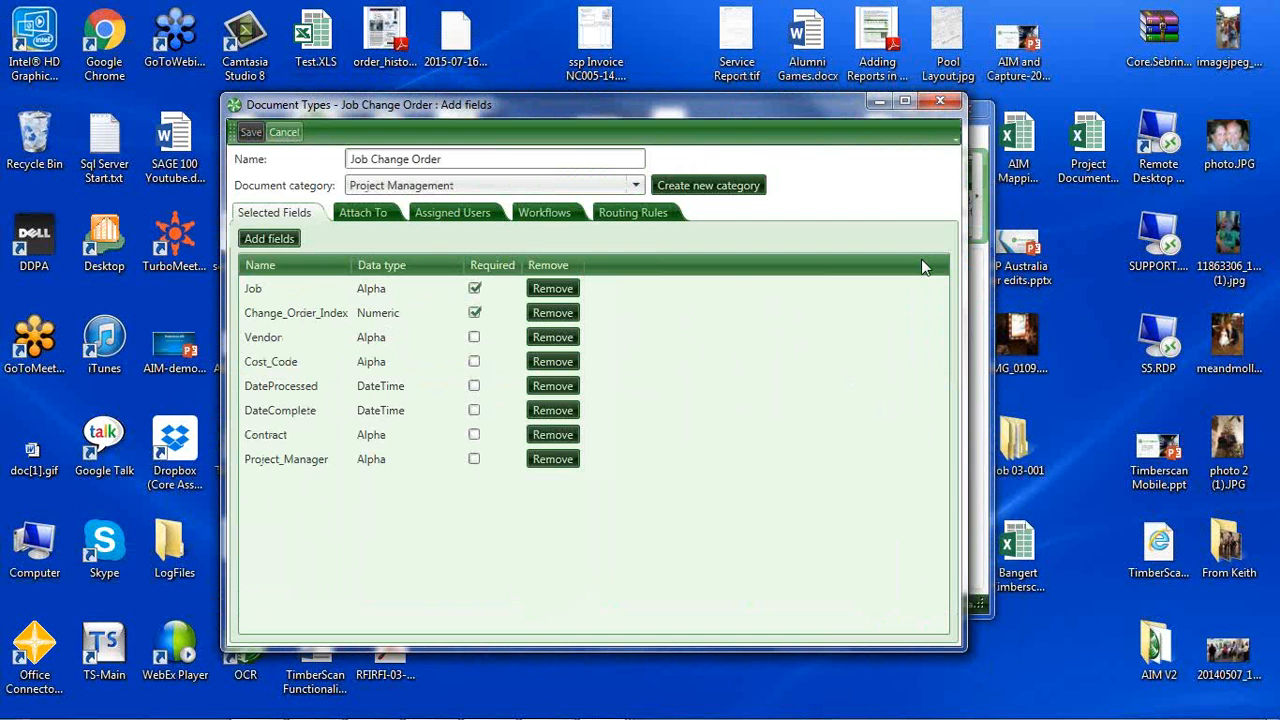
{"action": "left_click", "coordinate": [940, 103]}
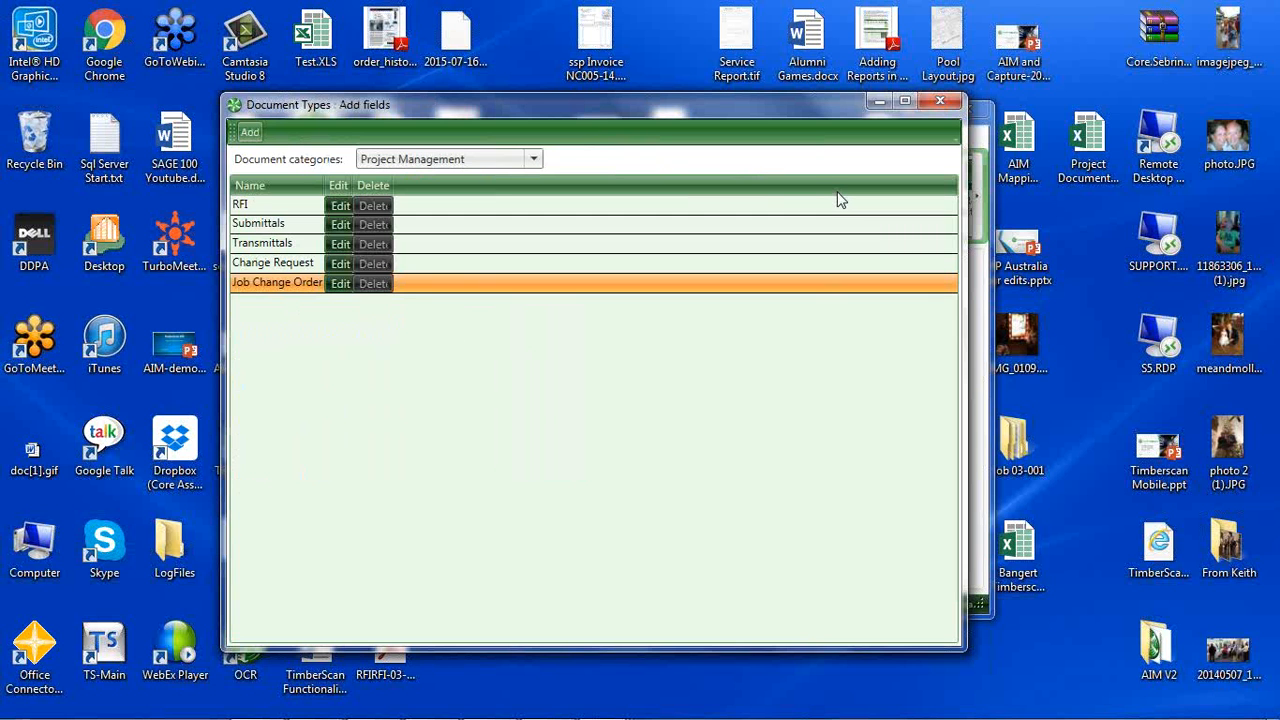
{"action": "left_click", "coordinate": [940, 103]}
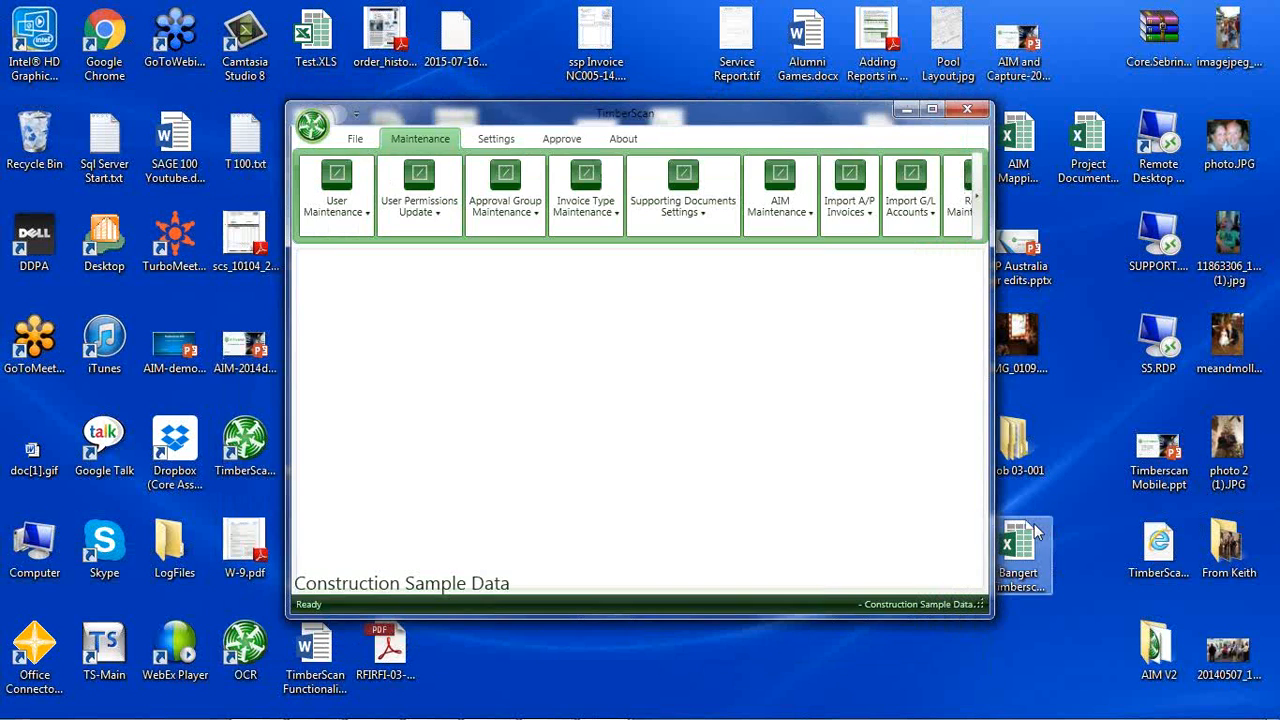
Move AIM and Capture-2015d.ppt from the desktop into Job 03-001's Vendors > Wambets Plumbing folder, and close the folder window.
{"action": "double_click", "coordinate": [1012, 437]}
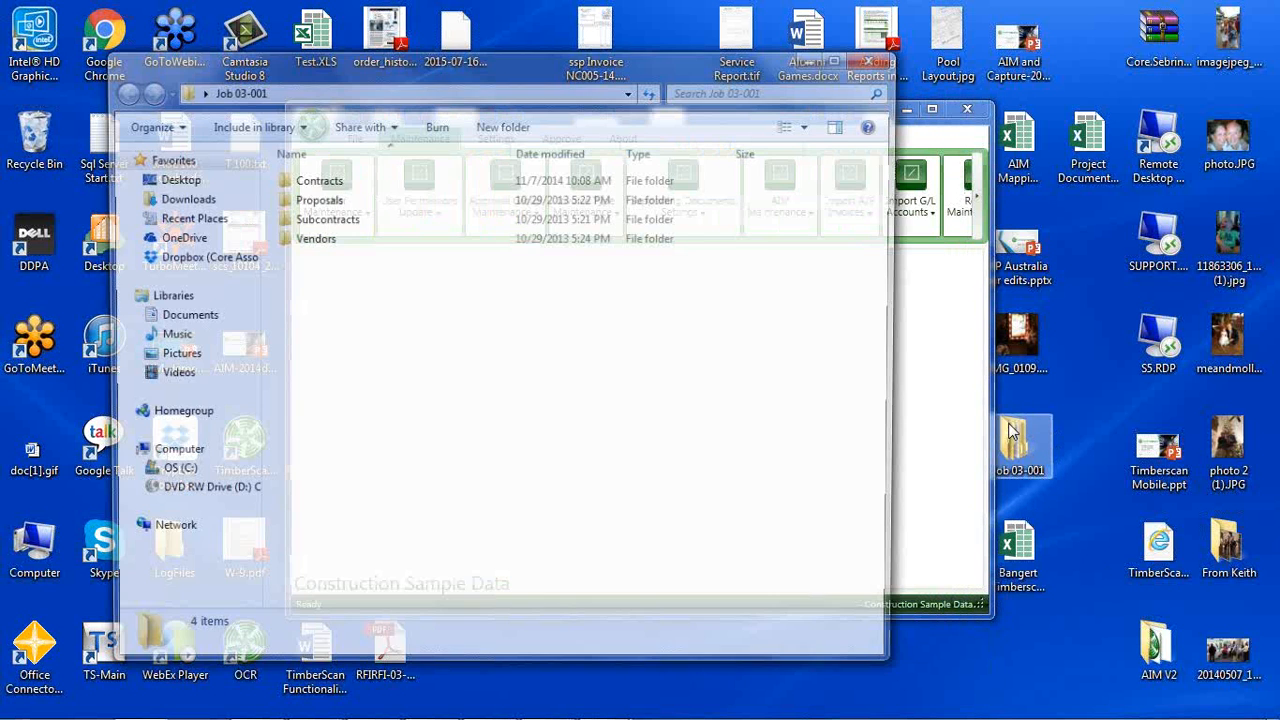
{"action": "double_click", "coordinate": [313, 237]}
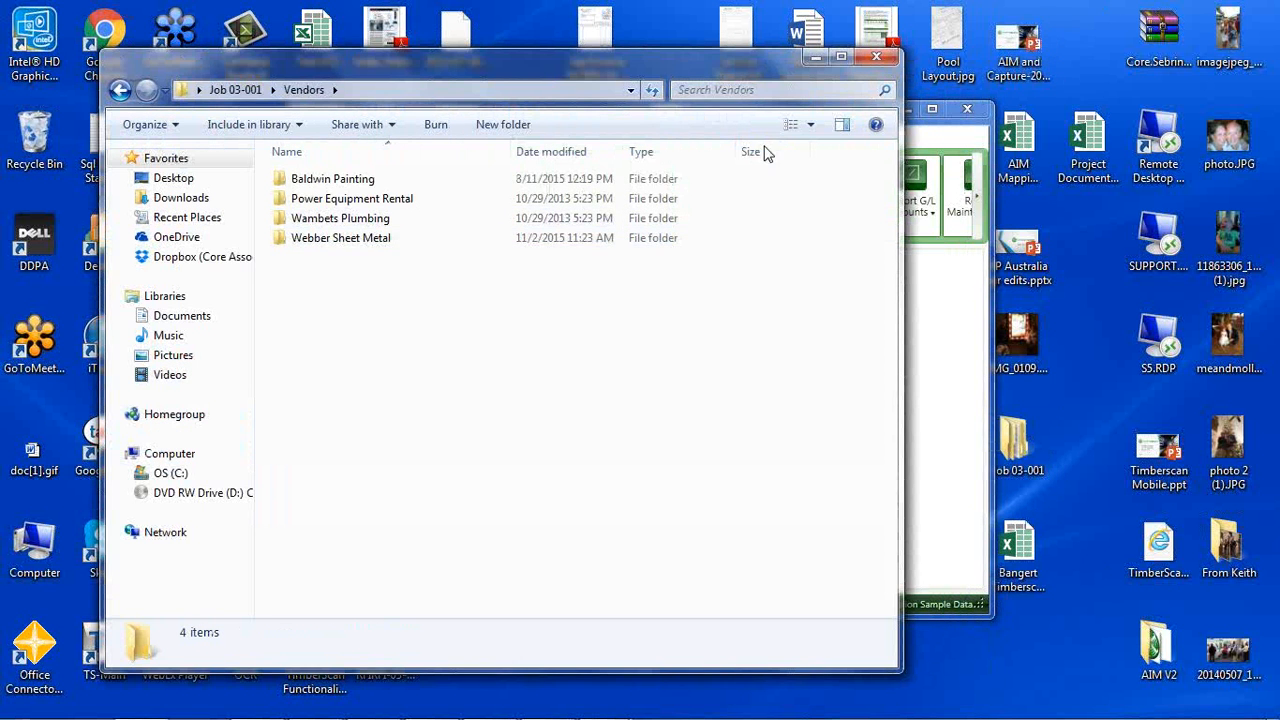
{"action": "double_click", "coordinate": [331, 220]}
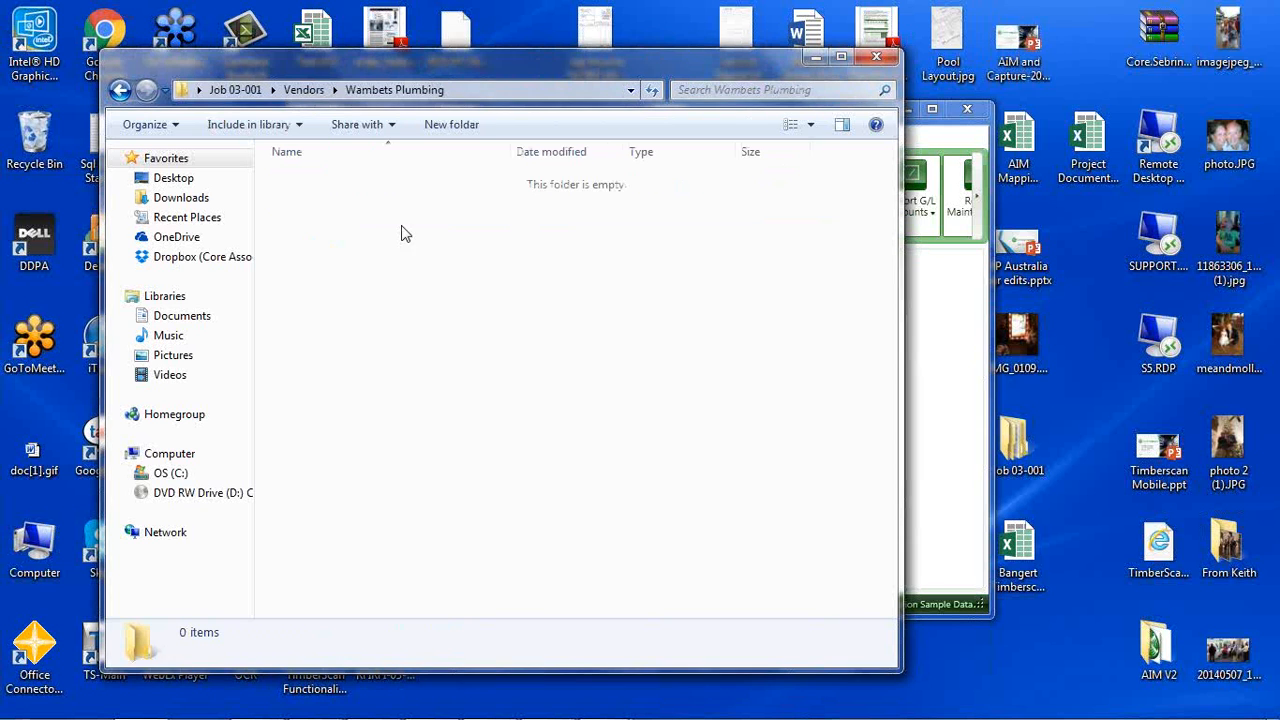
{"action": "key", "text": "ctrl+v"}
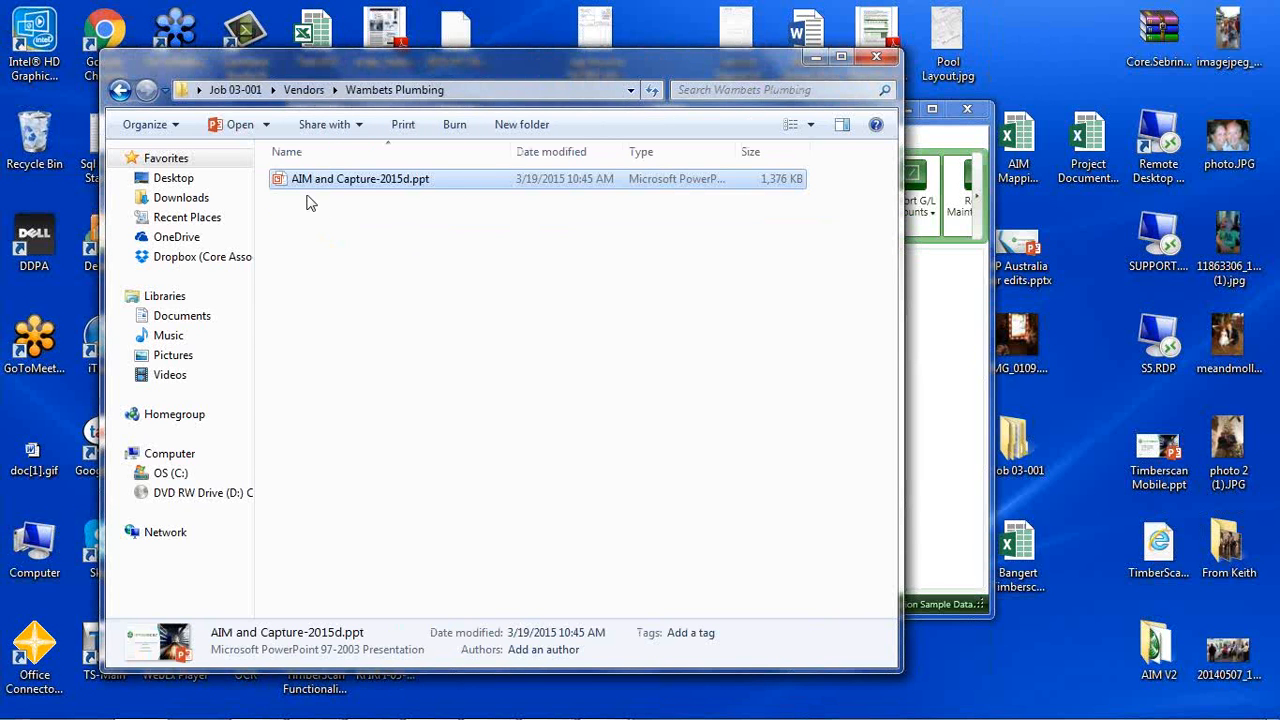
{"action": "left_click", "coordinate": [876, 60]}
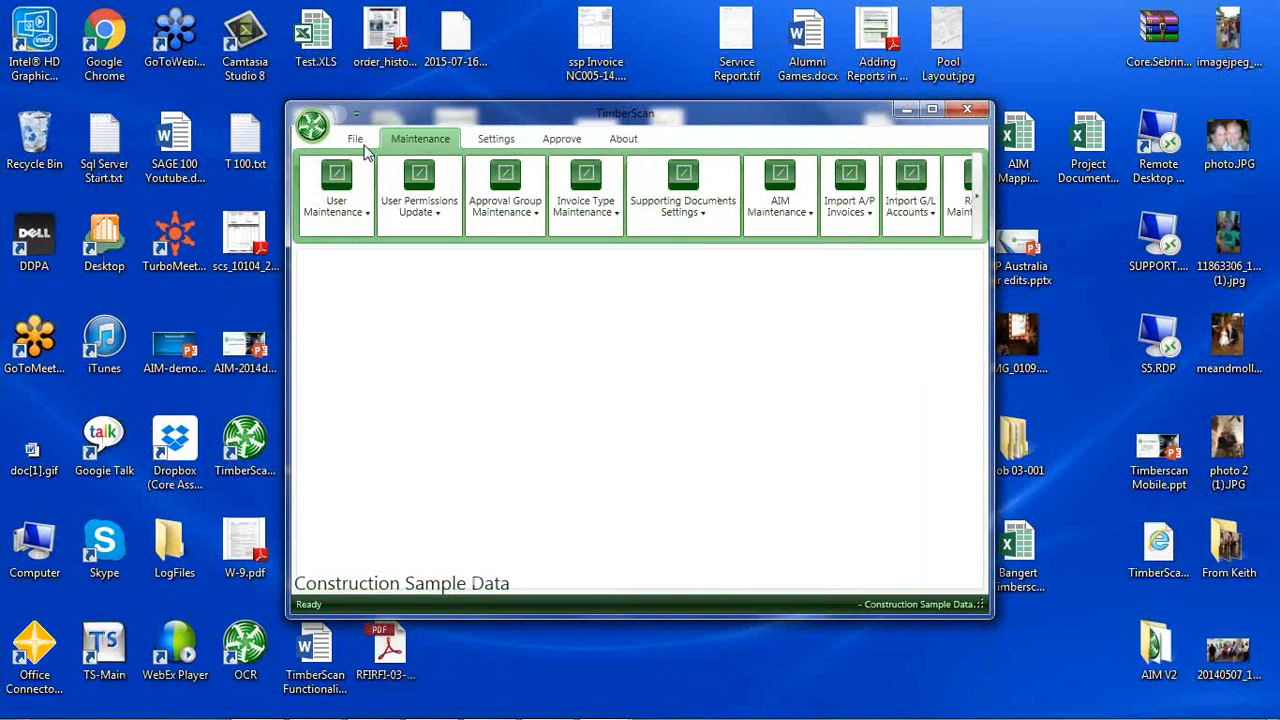
Reopen the AIM document types, filter them to the Project Management category, and bring up Job Change Order for editing.
{"action": "left_click", "coordinate": [683, 195]}
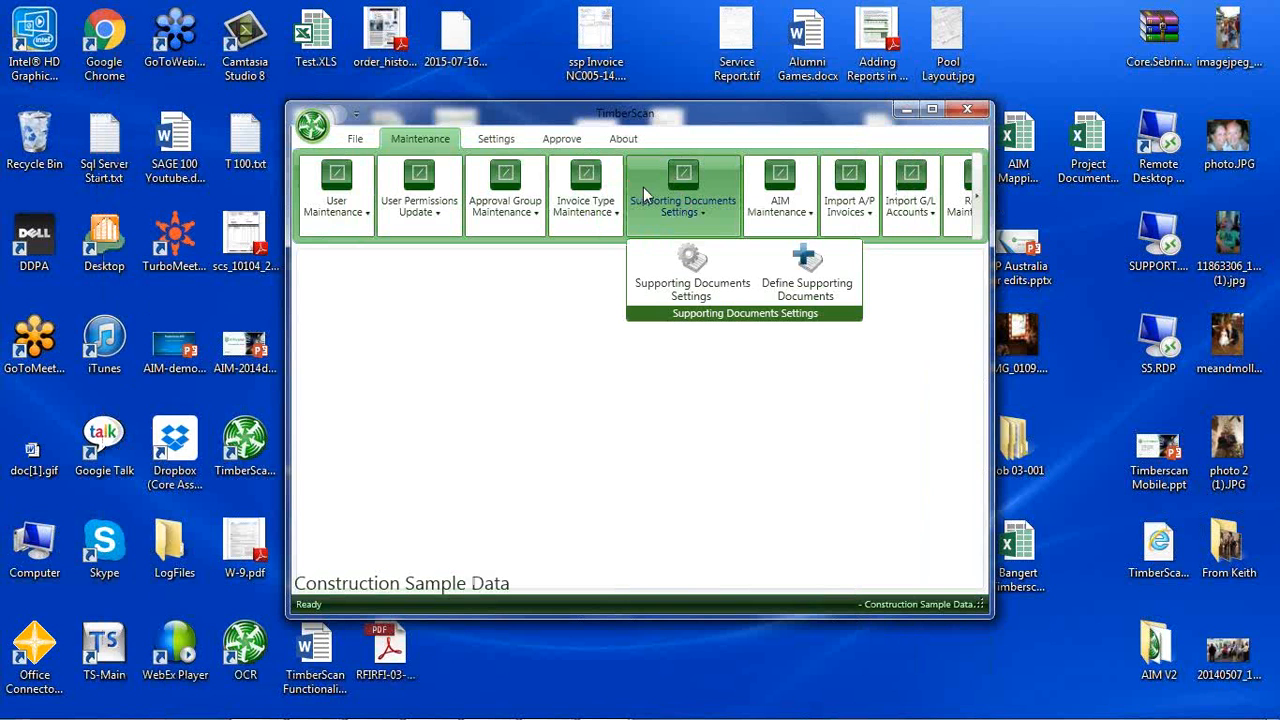
{"action": "left_click", "coordinate": [420, 143]}
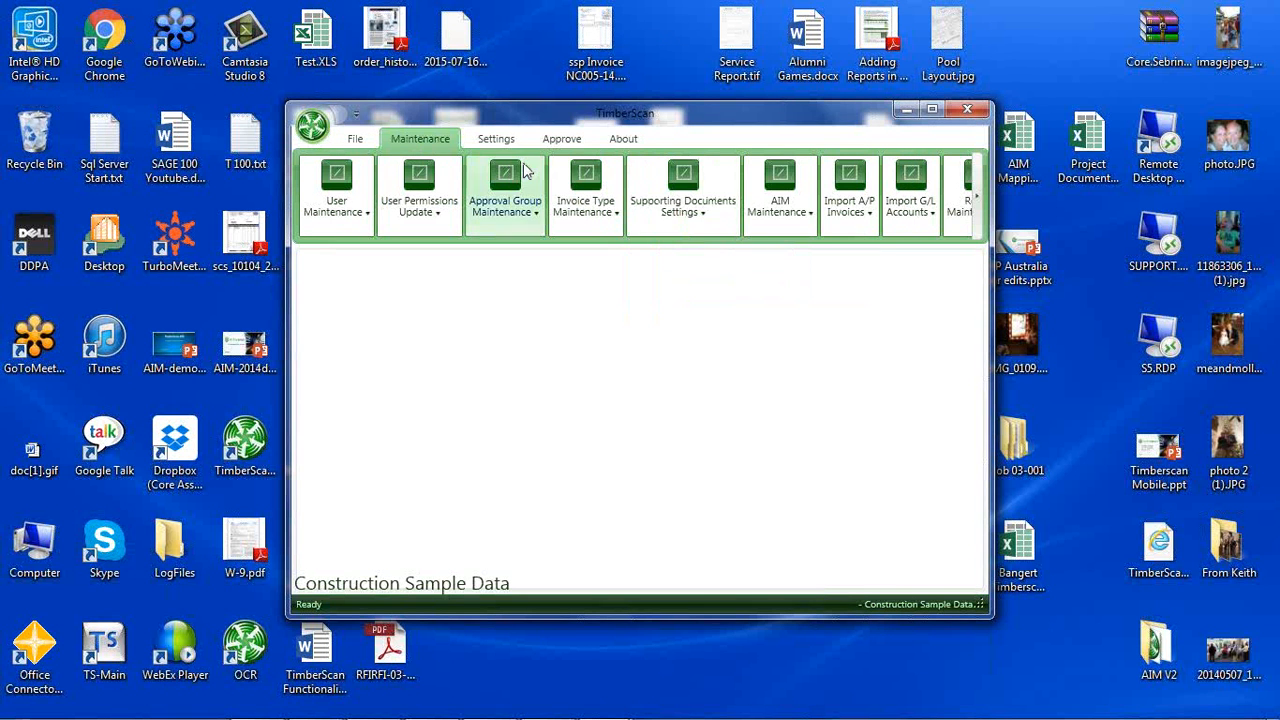
{"action": "left_click", "coordinate": [781, 214]}
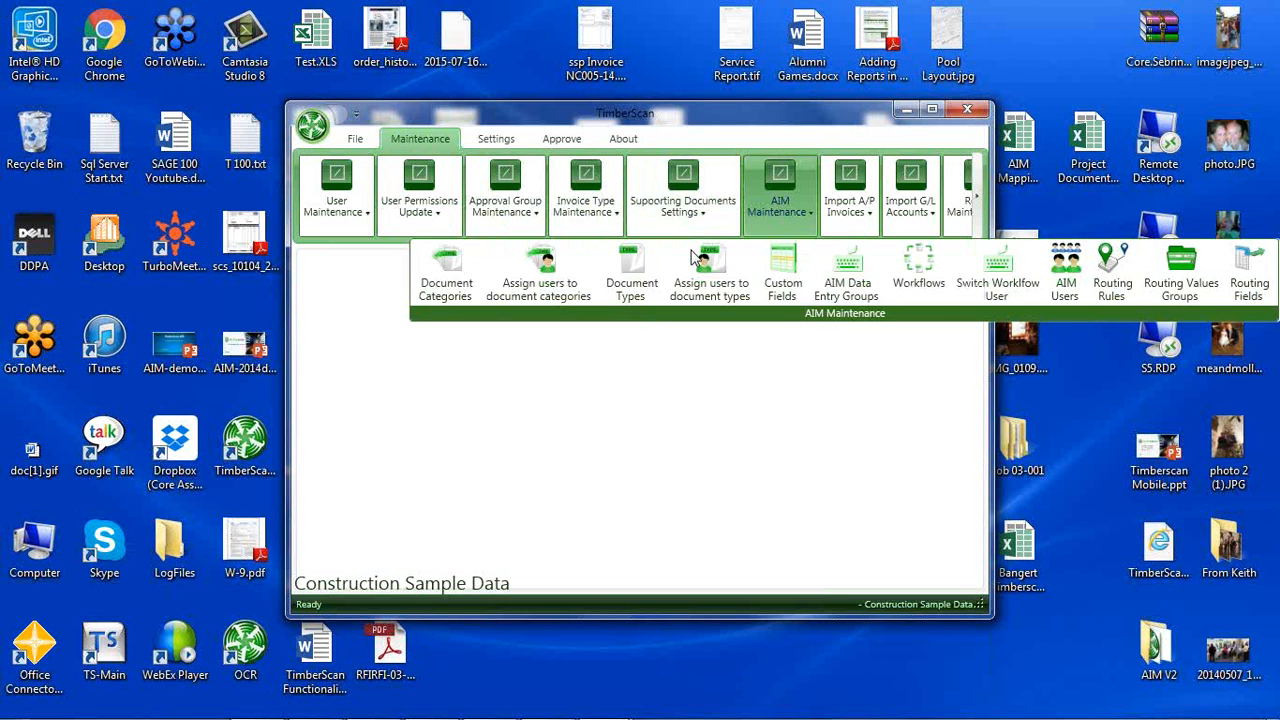
{"action": "left_click", "coordinate": [640, 283]}
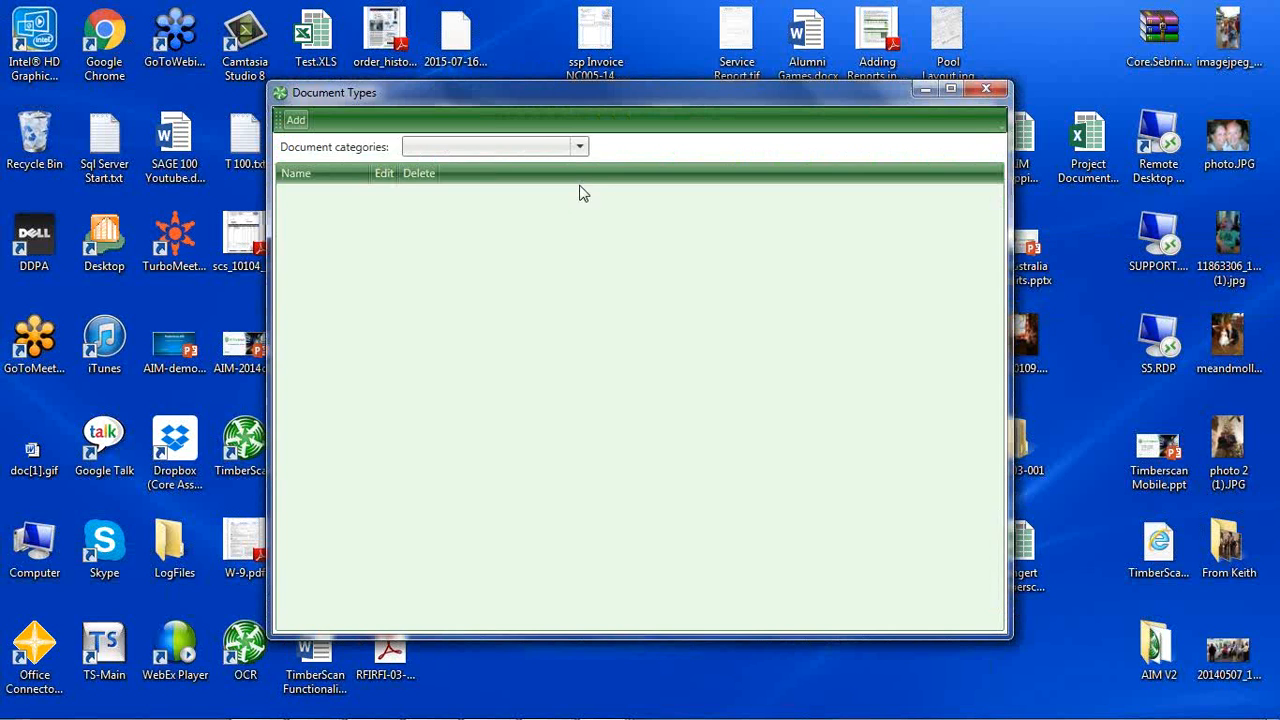
{"action": "left_click", "coordinate": [579, 147]}
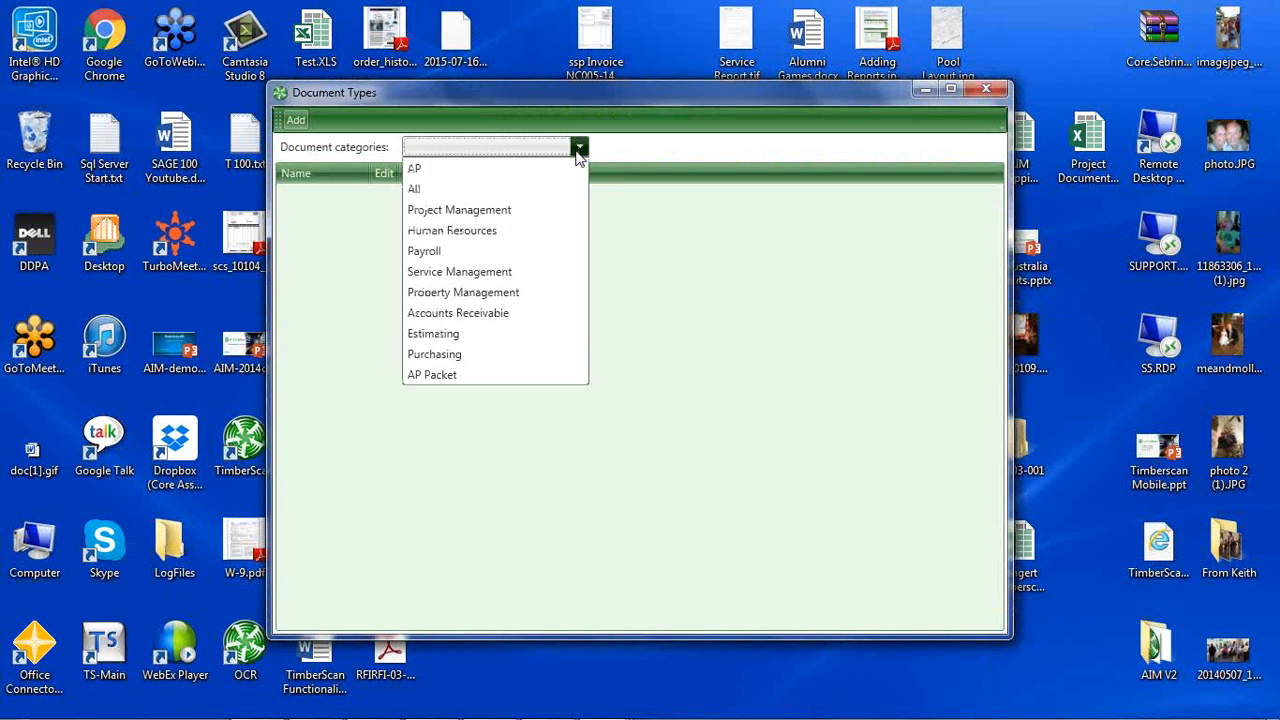
{"action": "left_click", "coordinate": [507, 214]}
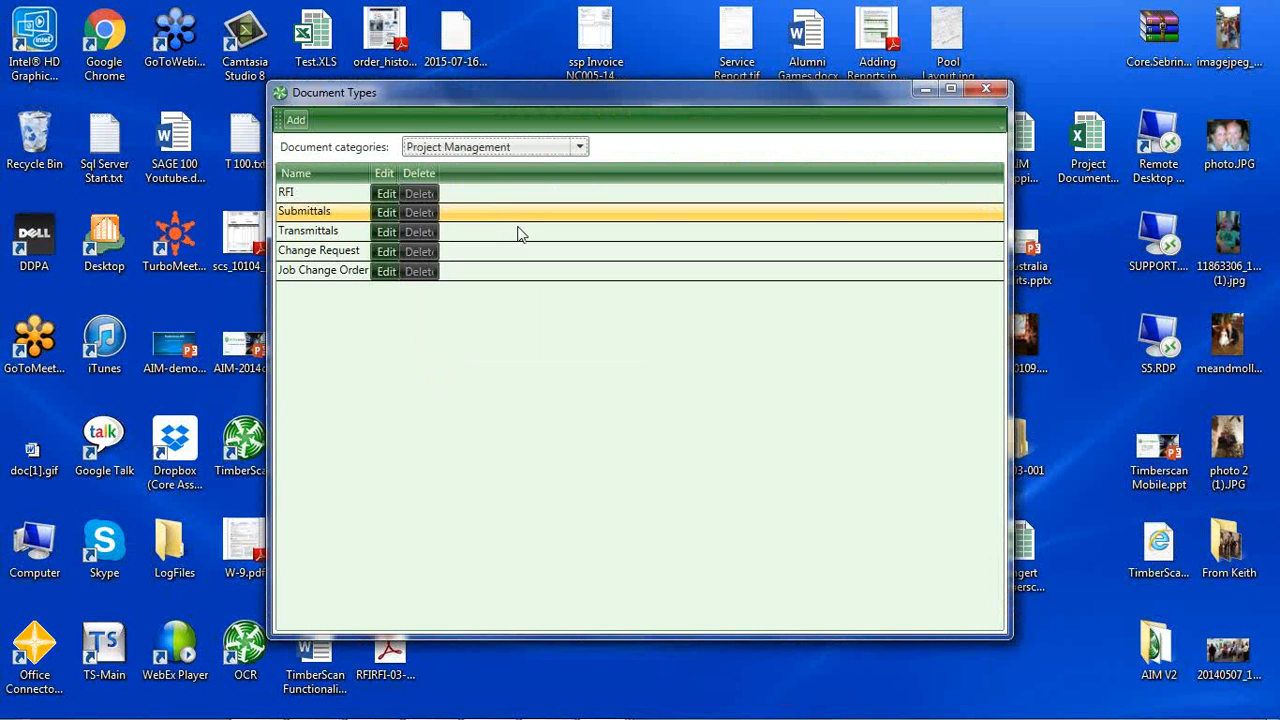
{"action": "left_click", "coordinate": [386, 272]}
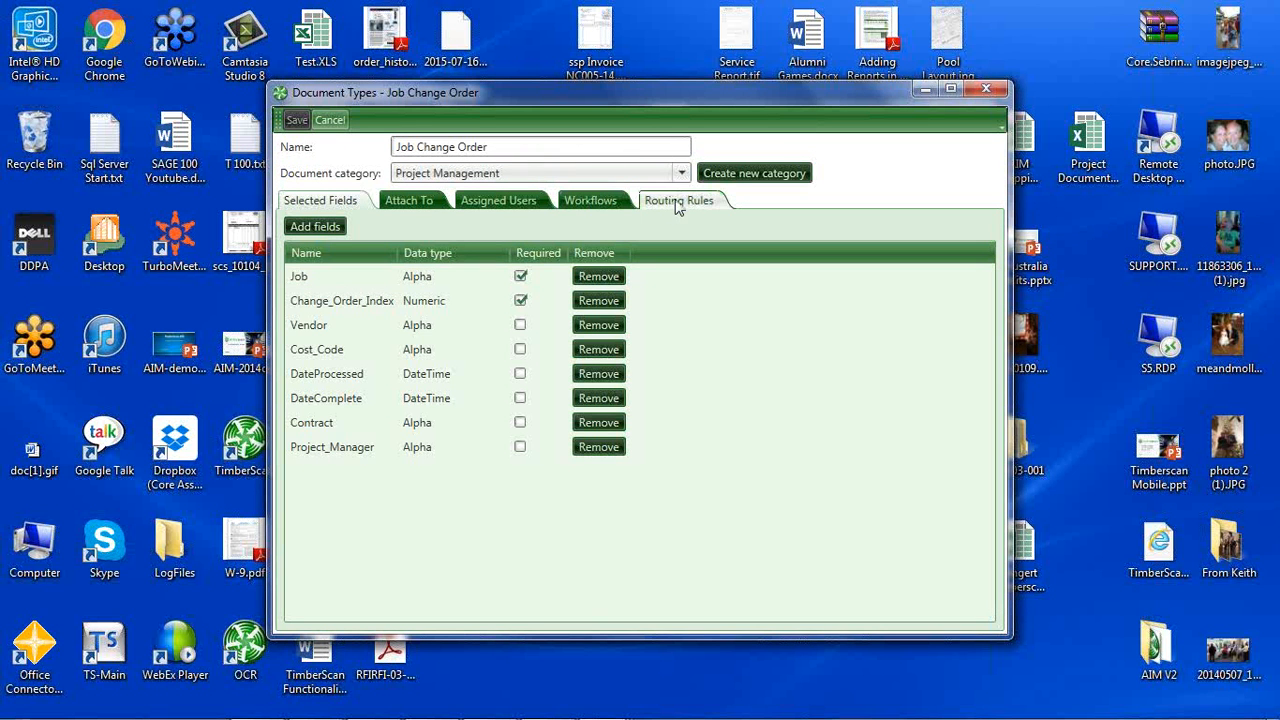
Examine the Job Change Order routing rule assigned to SubWorkflow with its field conditions, and close Document Types without changes.
{"action": "left_click", "coordinate": [677, 203]}
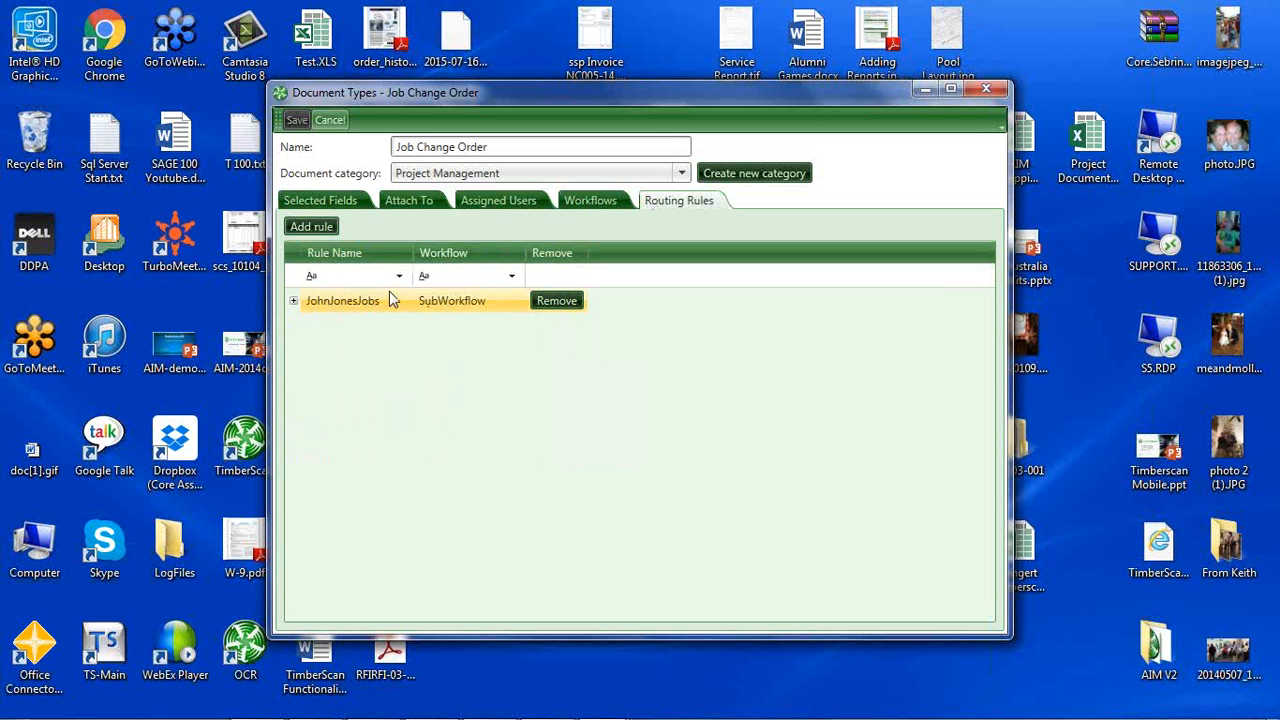
{"action": "left_click", "coordinate": [294, 302]}
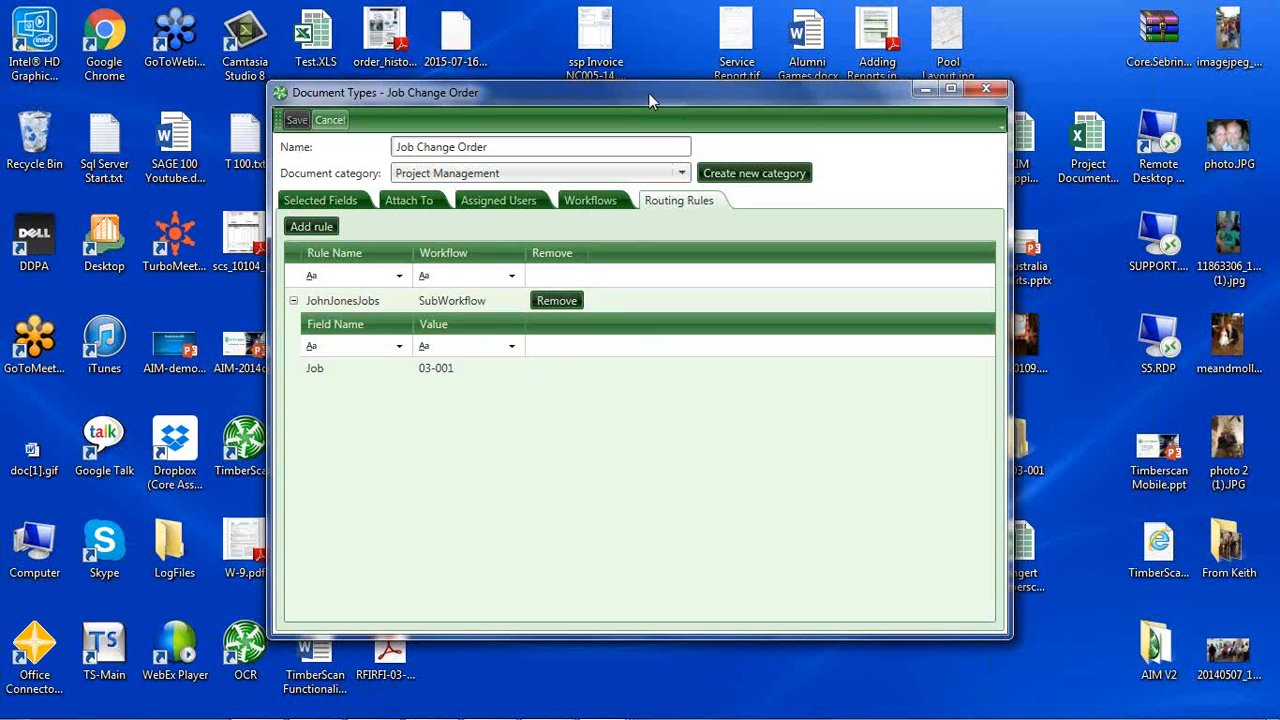
{"action": "left_click_drag", "start_coordinate": [648, 94], "coordinate": [613, 90]}
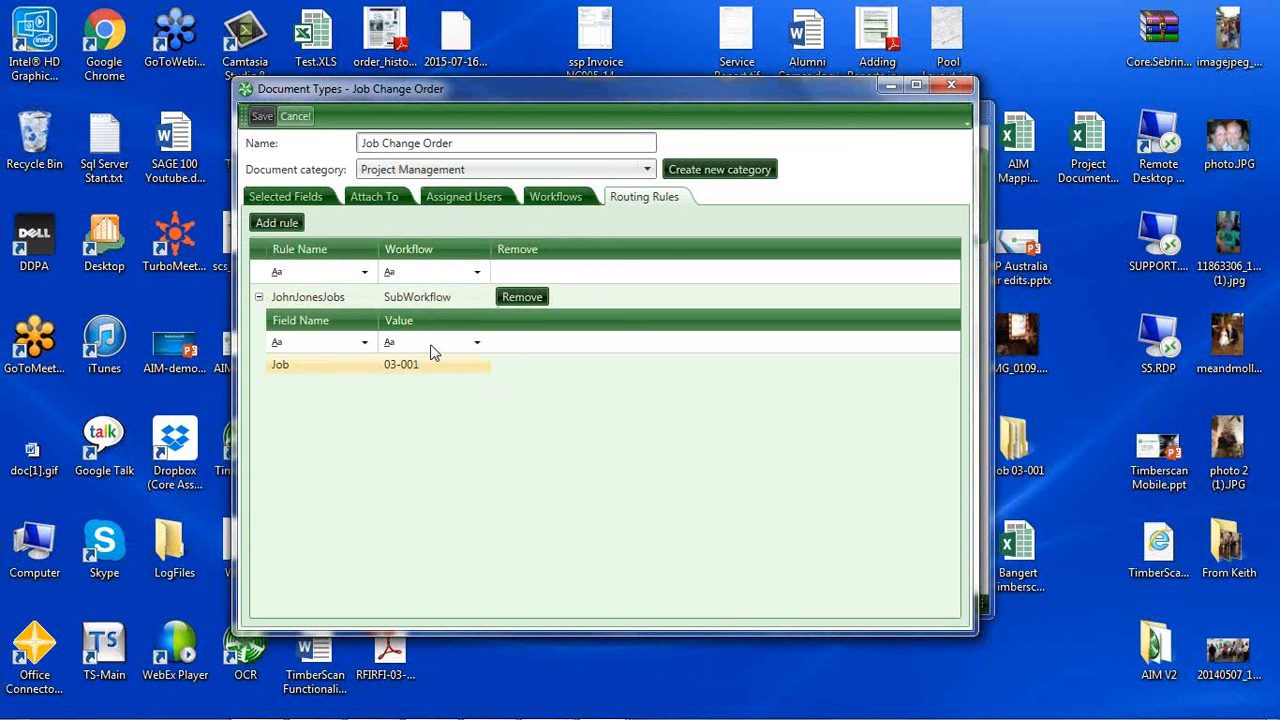
{"action": "left_click", "coordinate": [951, 86]}
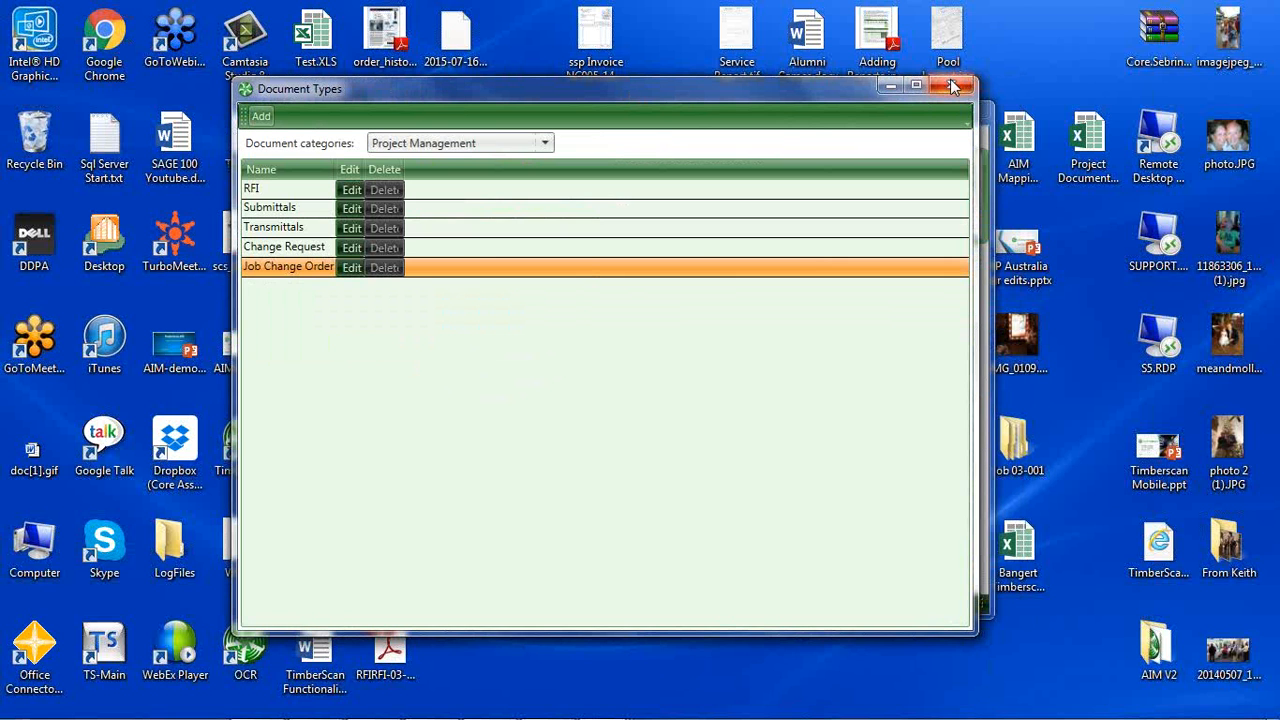
{"action": "left_click", "coordinate": [953, 86]}
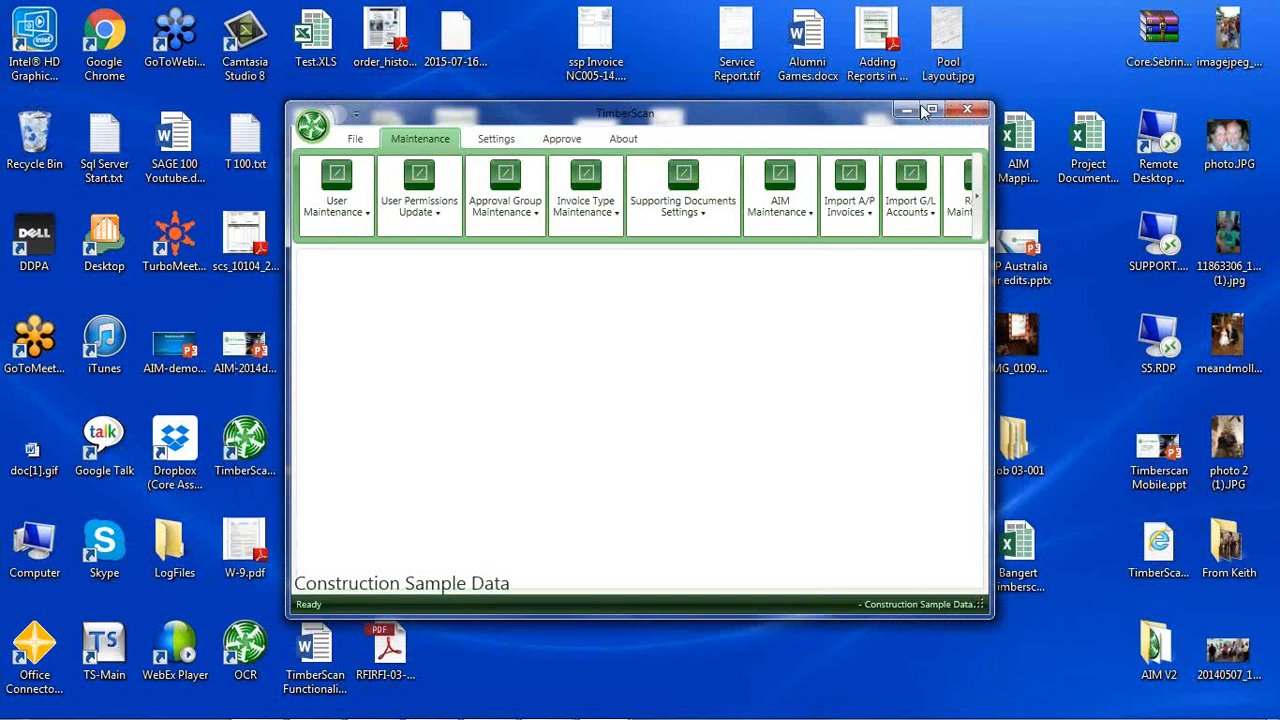
Leave the administration program, switch to the TimberScan client, and open the queue of AIM workflow tasks.
{"action": "left_click", "coordinate": [966, 110]}
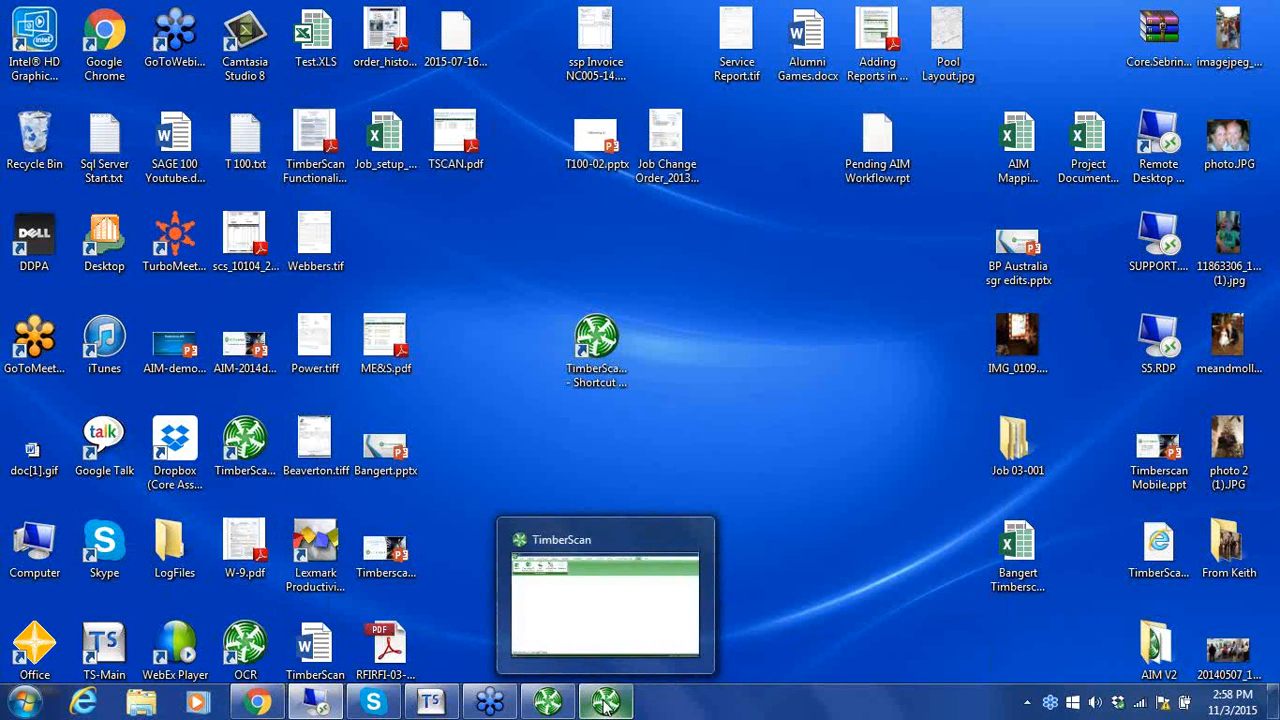
{"action": "left_click", "coordinate": [605, 703]}
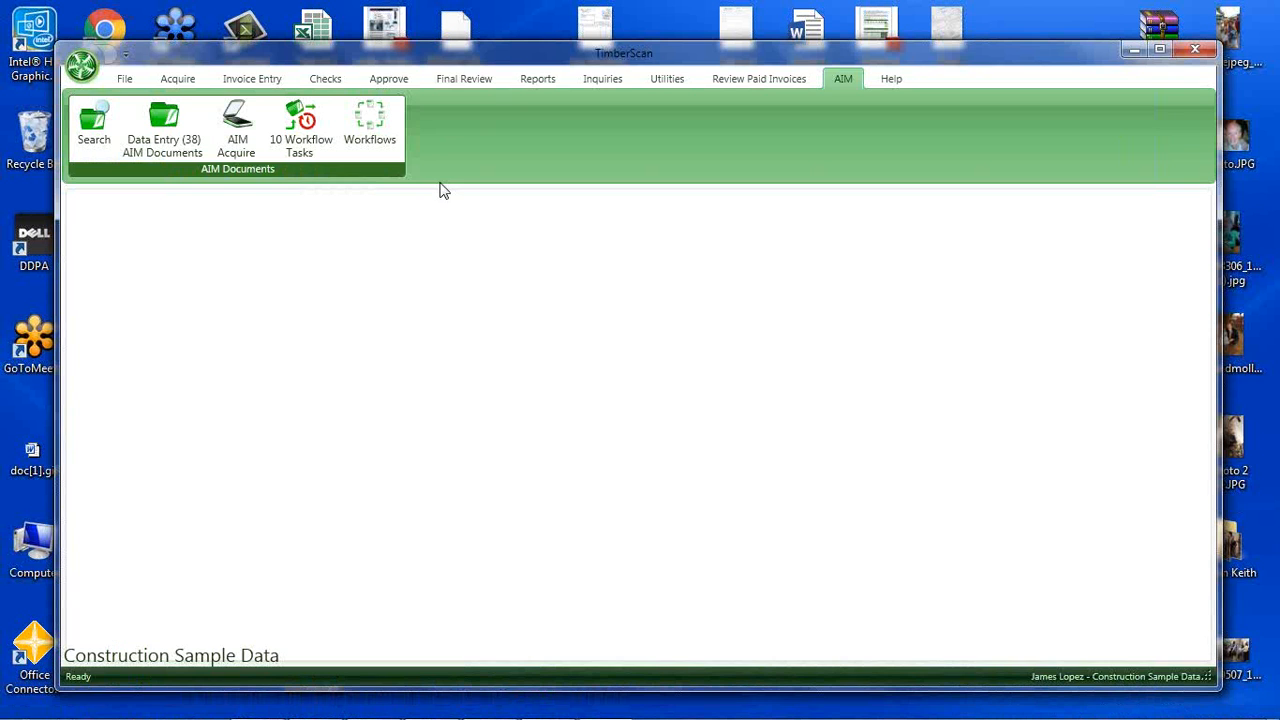
{"action": "left_click", "coordinate": [307, 142]}
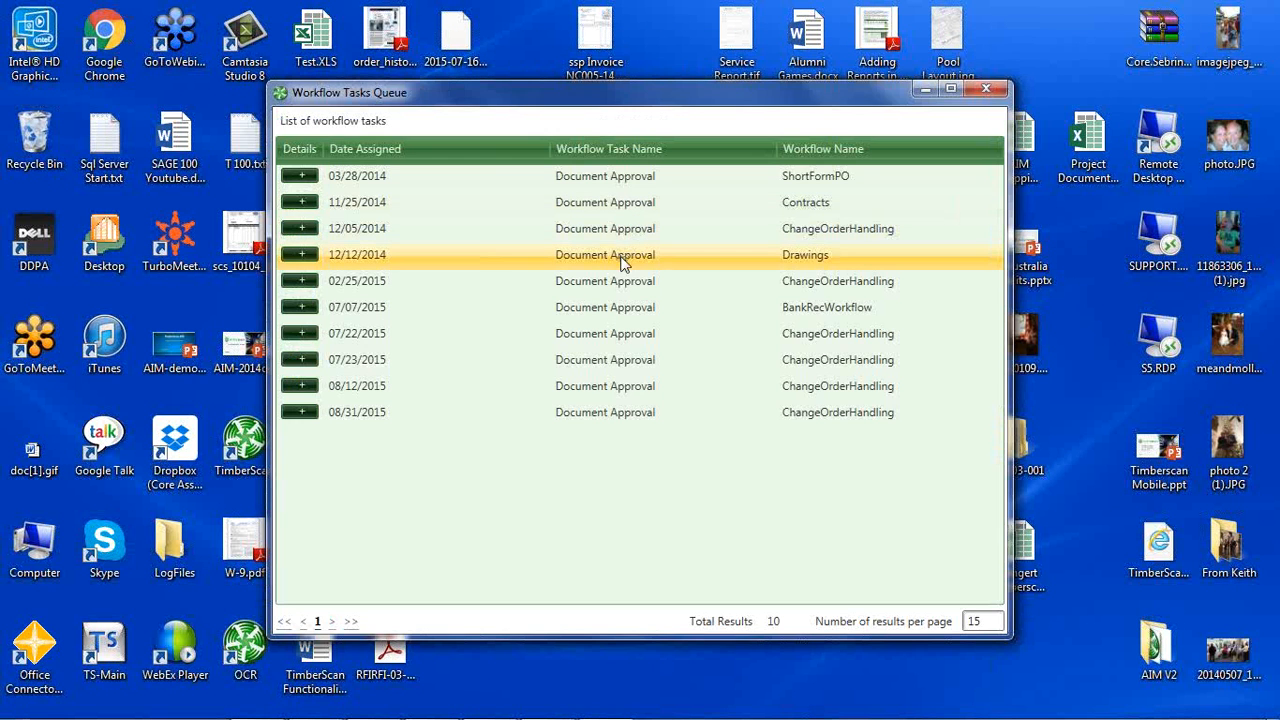
View the document in the 12/05/2014 ChangeOrderHandling approval task, and close it and the task queue without approving.
{"action": "left_click", "coordinate": [607, 235]}
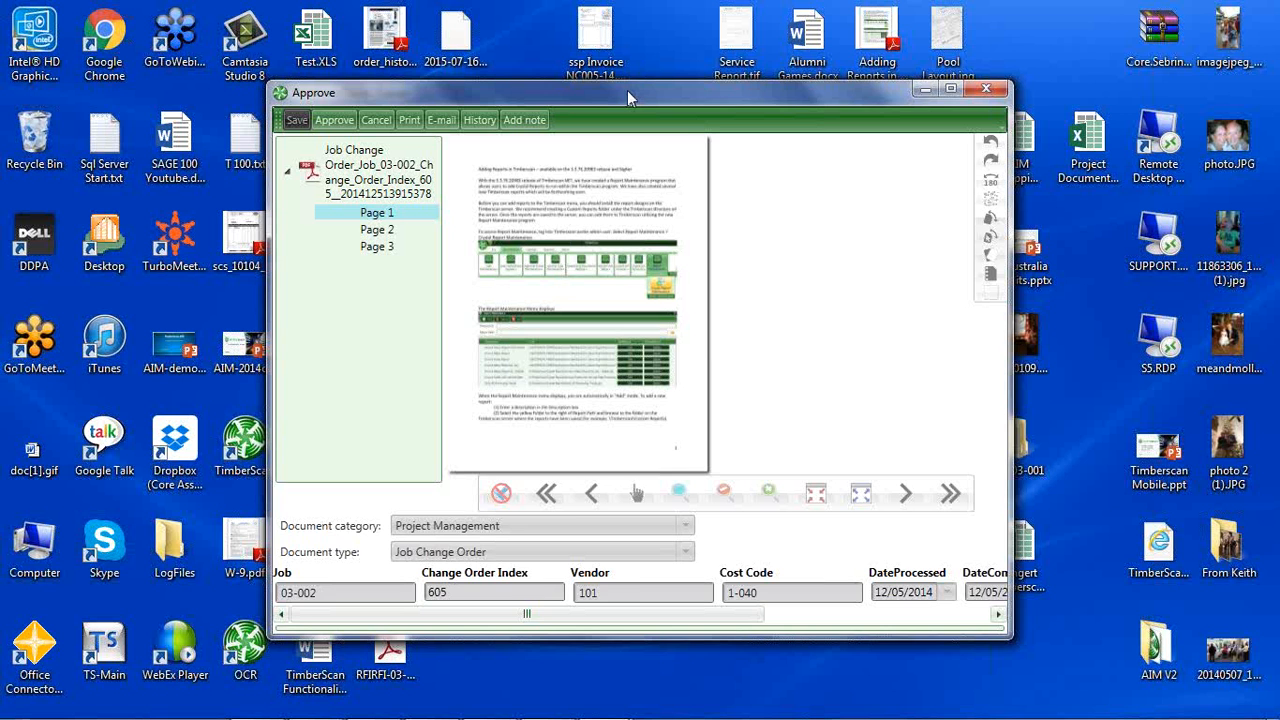
{"action": "left_click_drag", "start_coordinate": [630, 97], "coordinate": [582, 92]}
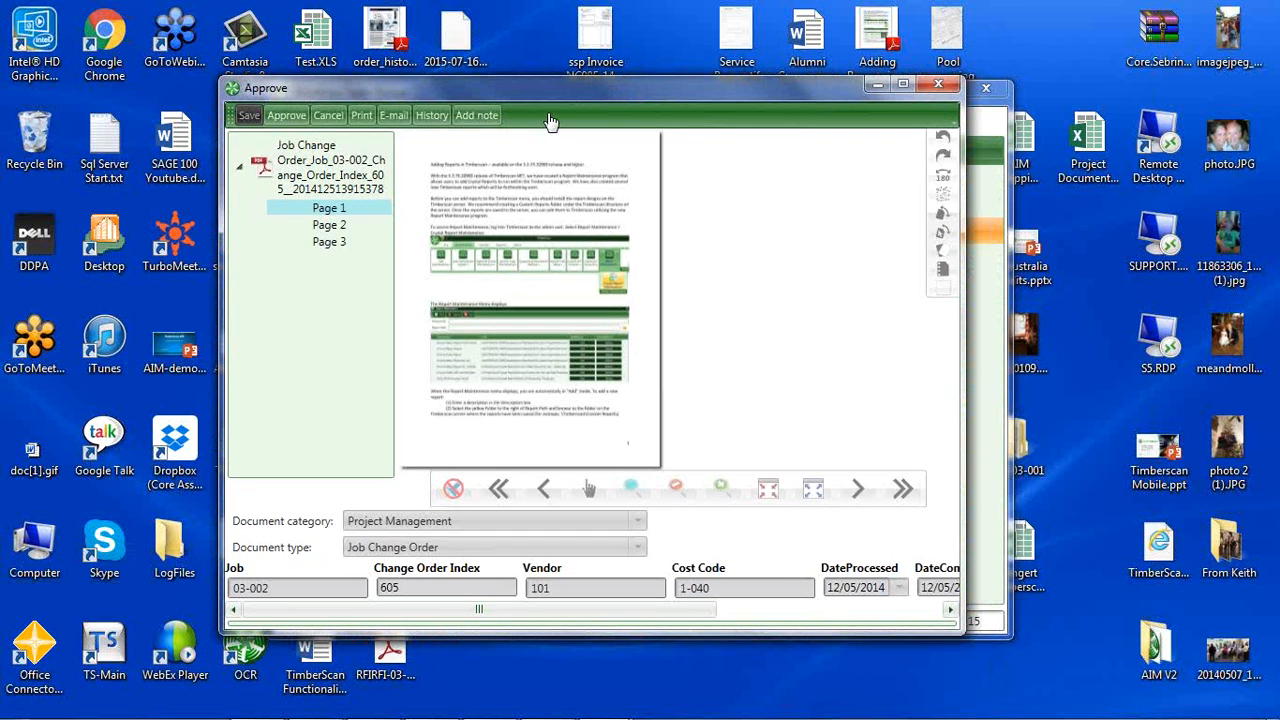
{"action": "left_click", "coordinate": [942, 87]}
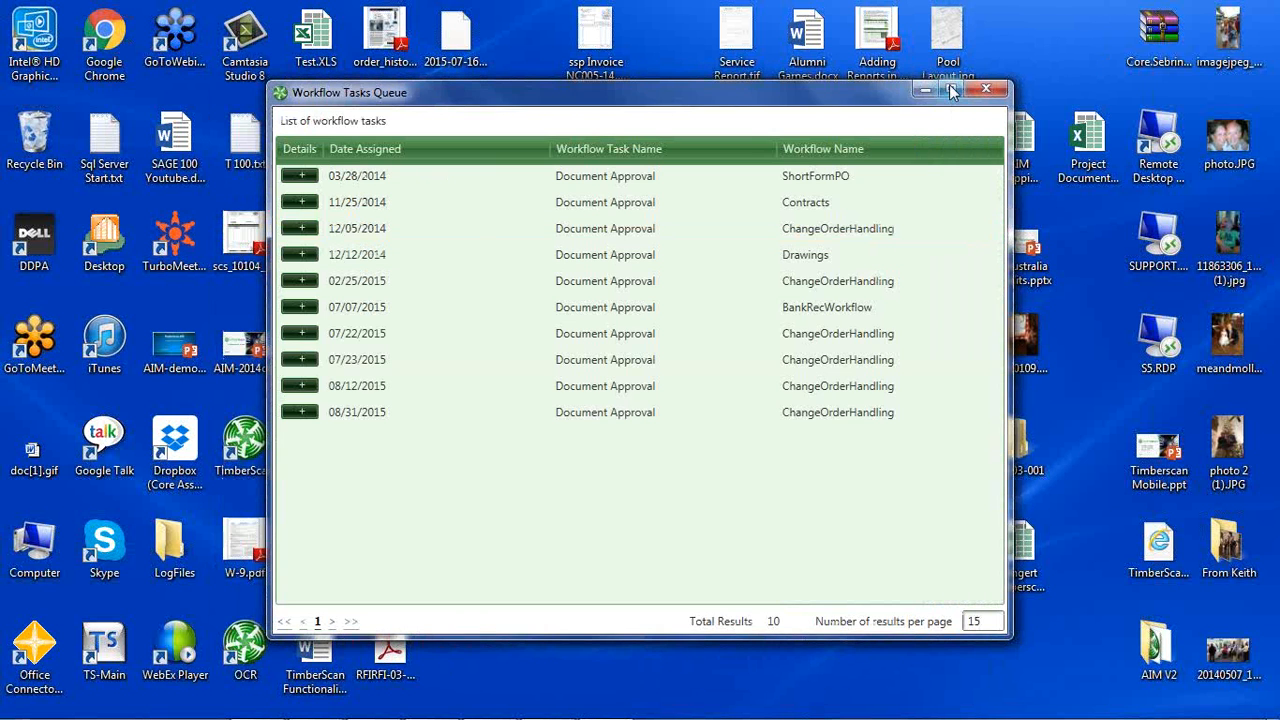
{"action": "left_click_drag", "start_coordinate": [843, 98], "coordinate": [807, 100]}
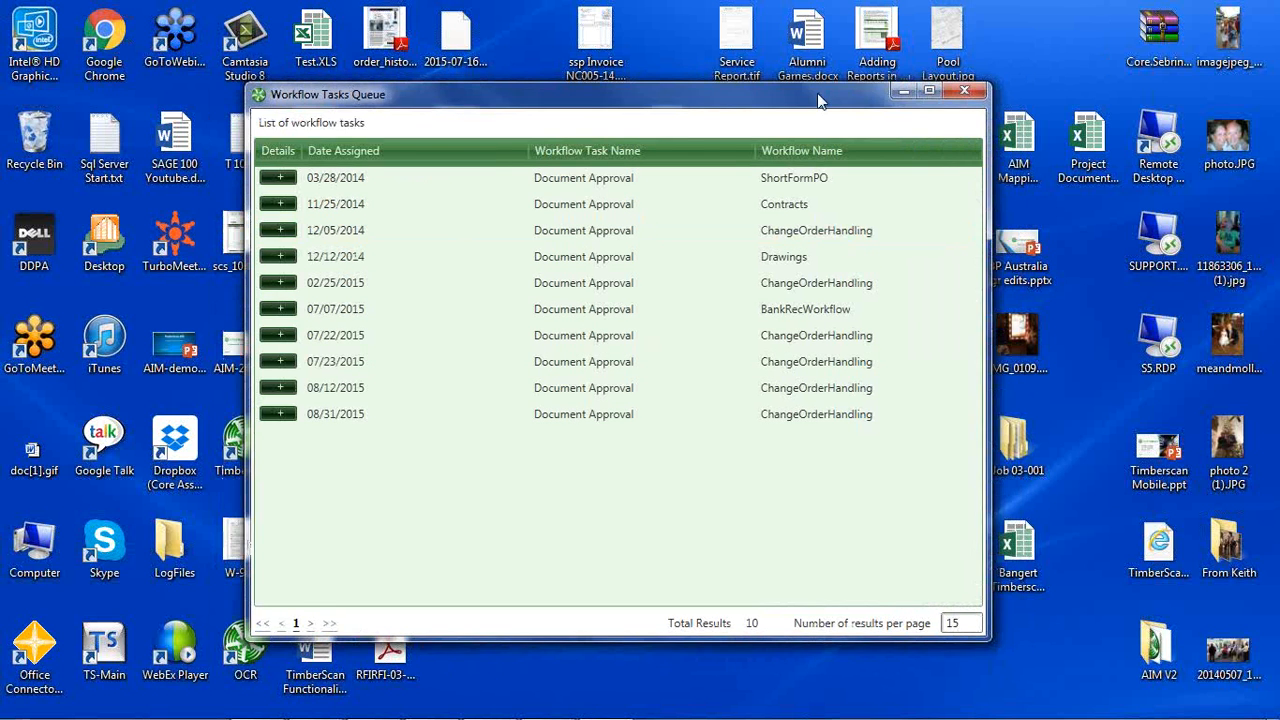
{"action": "left_click", "coordinate": [949, 86]}
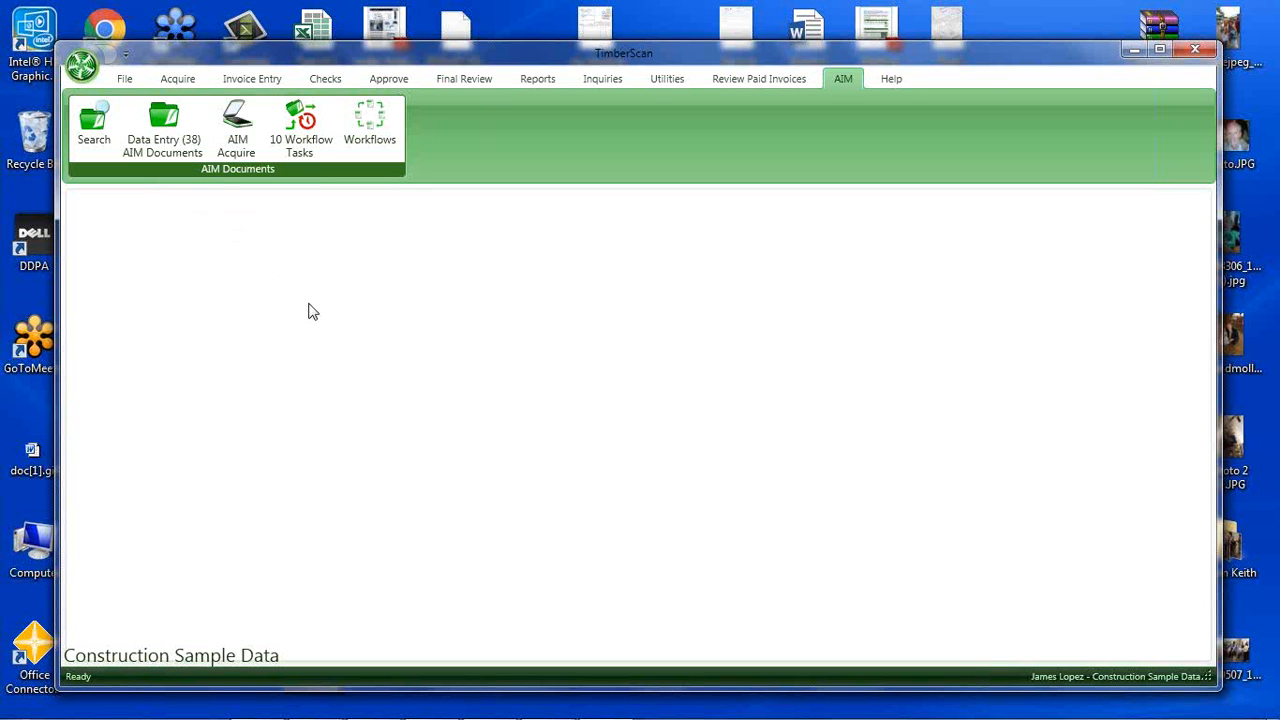
Search the AIM documents with the condition Job = 03-001, picking the job from the lookup, and maximize the search window.
{"action": "left_click", "coordinate": [93, 120]}
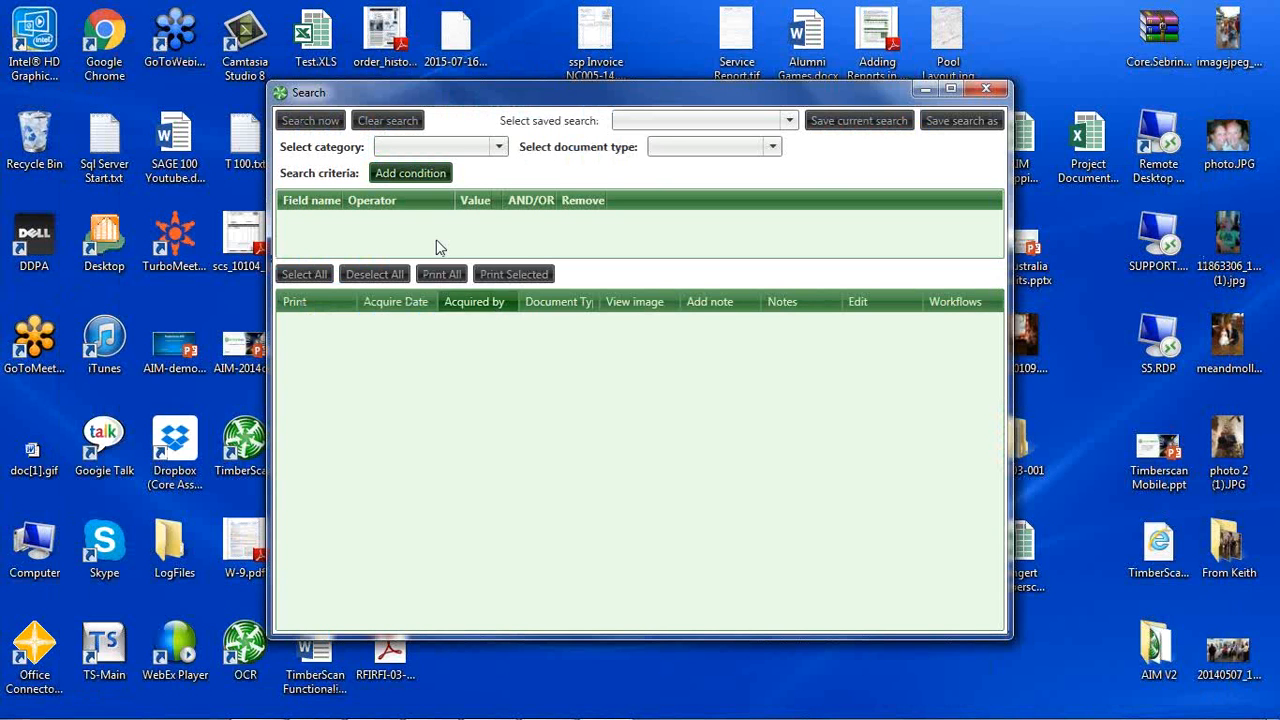
{"action": "left_click", "coordinate": [403, 175]}
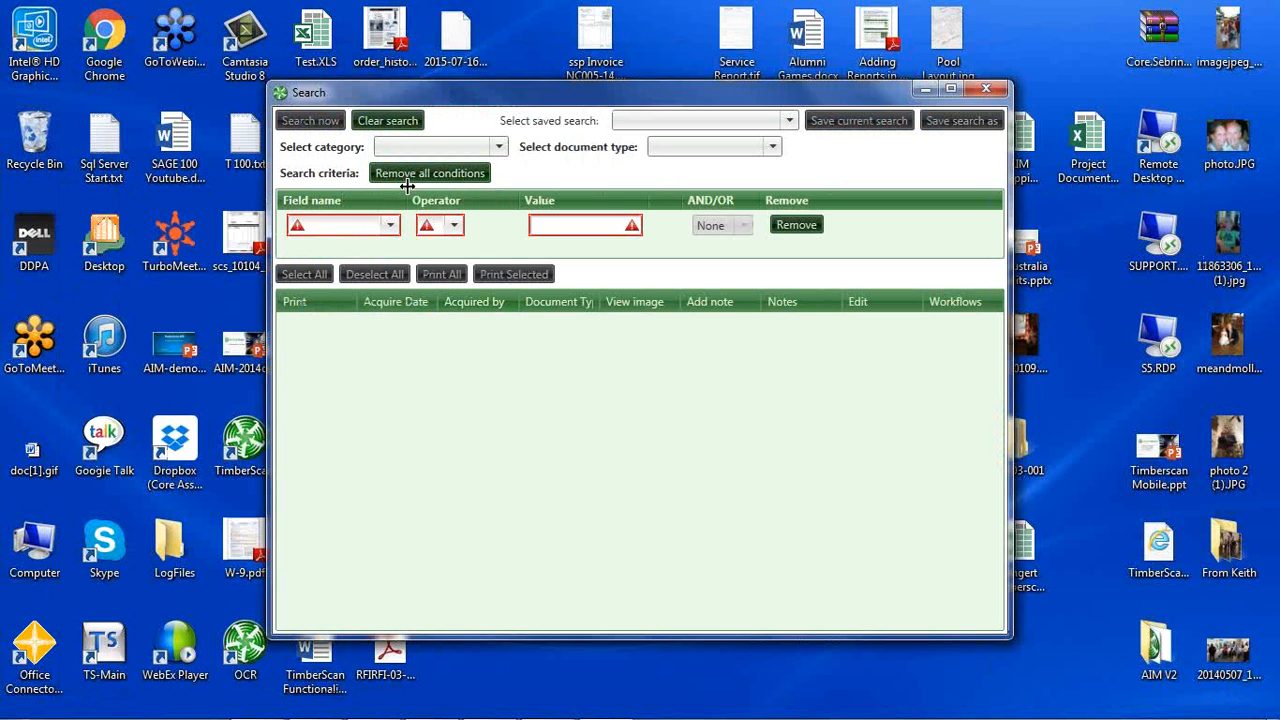
{"action": "left_click", "coordinate": [390, 225]}
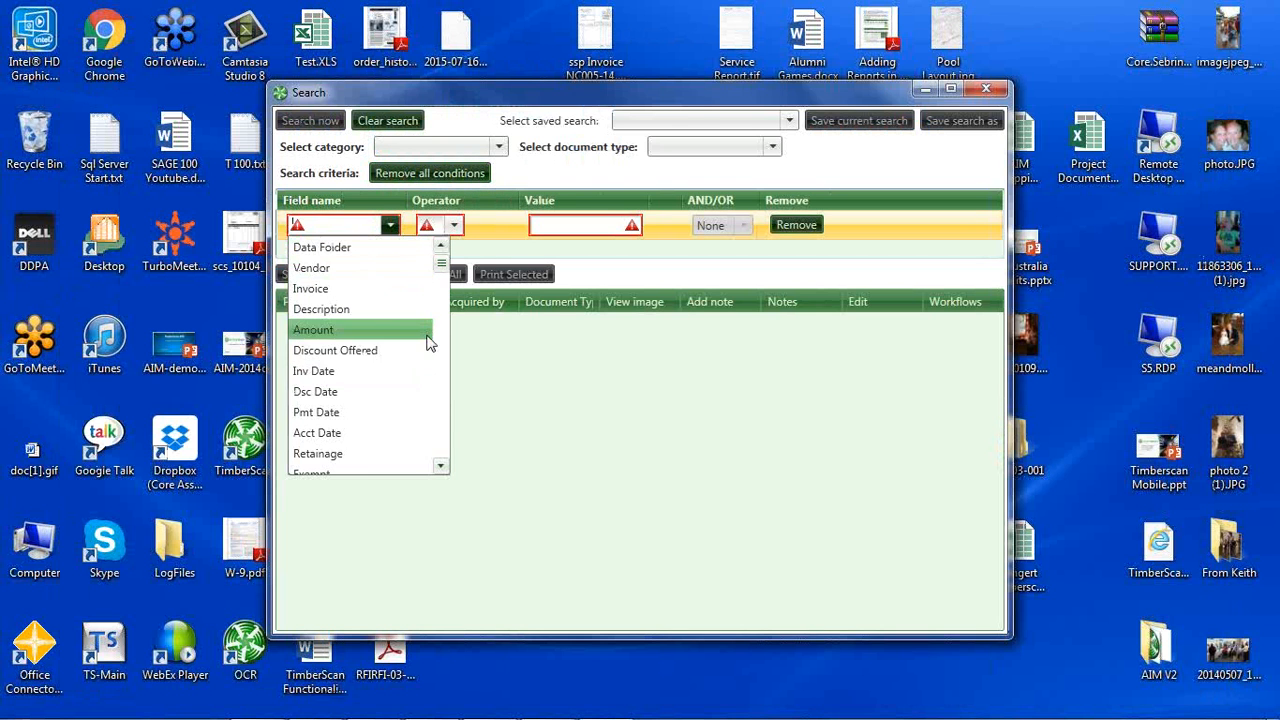
{"action": "left_click", "coordinate": [443, 415]}
{"action": "left_click", "coordinate": [333, 383]}
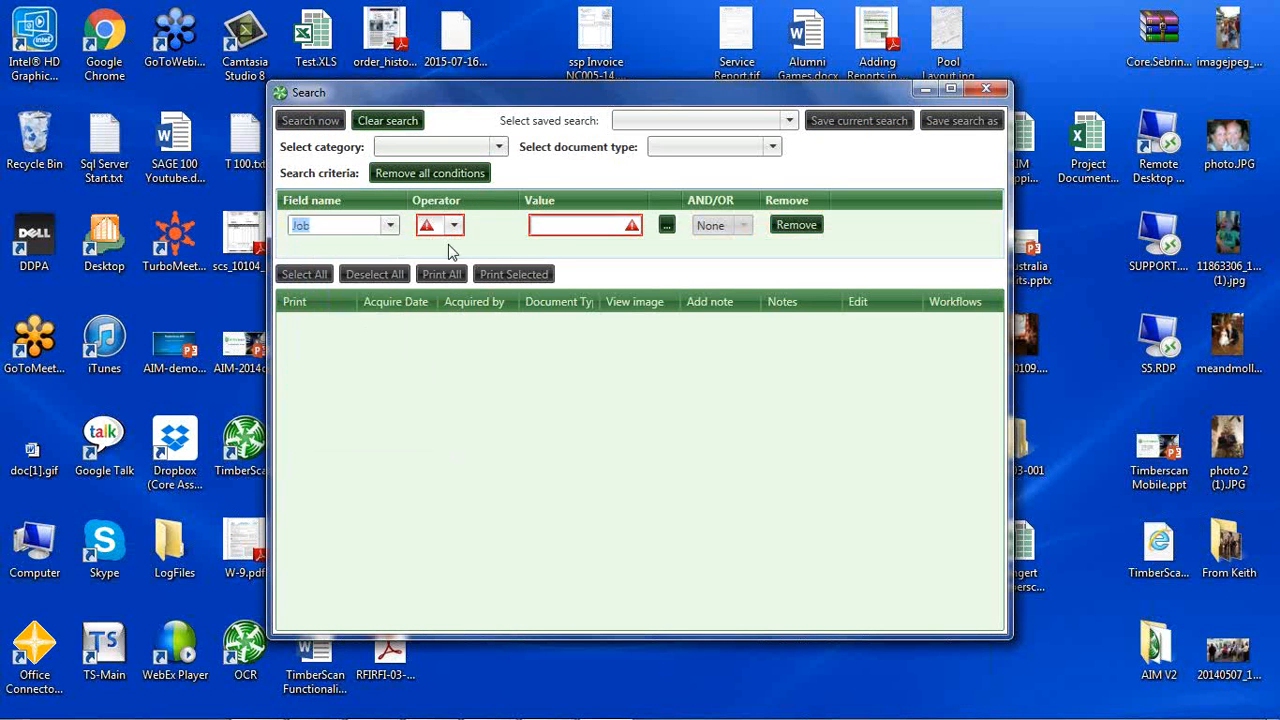
{"action": "left_click", "coordinate": [453, 225]}
{"action": "left_click", "coordinate": [445, 250]}
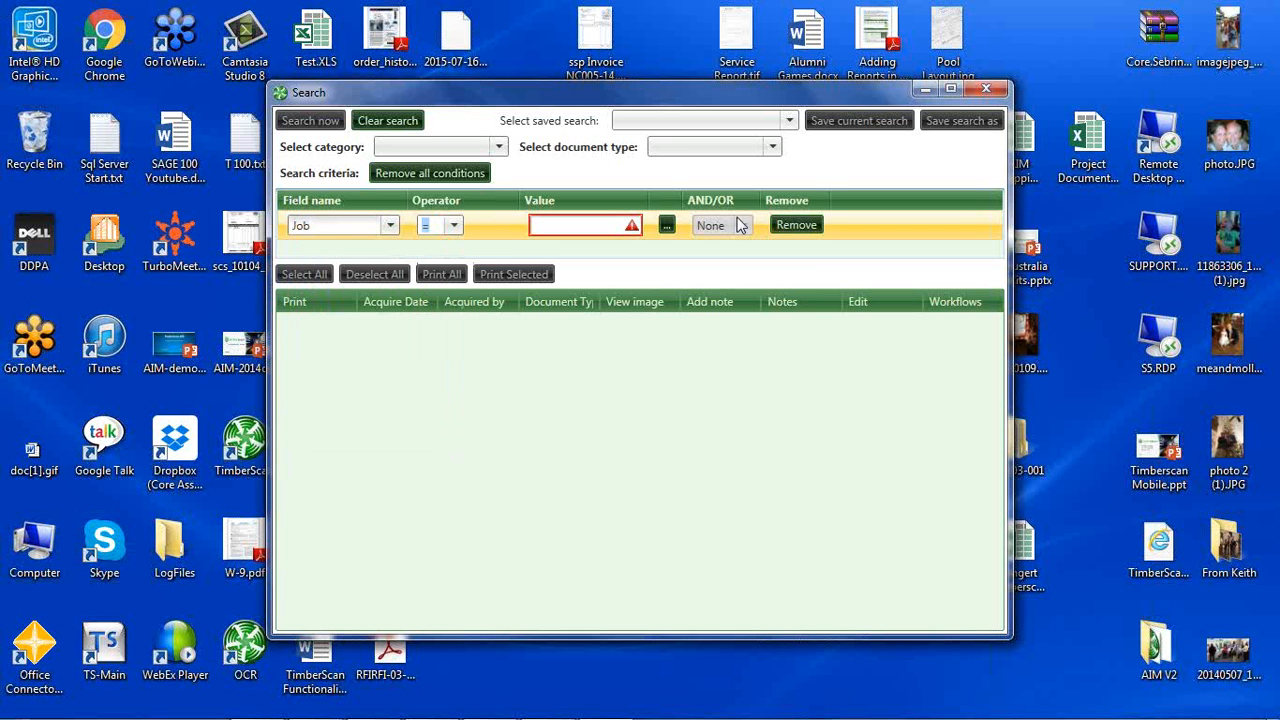
{"action": "left_click", "coordinate": [667, 225]}
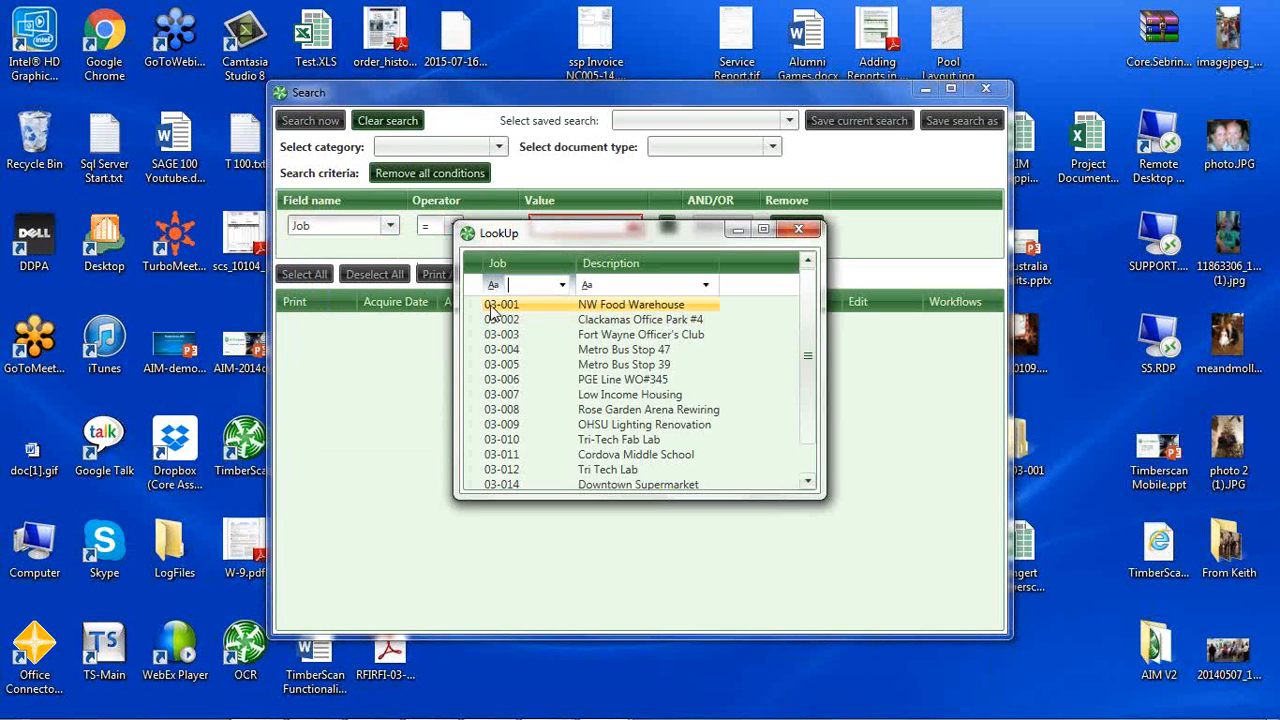
{"action": "double_click", "coordinate": [490, 306]}
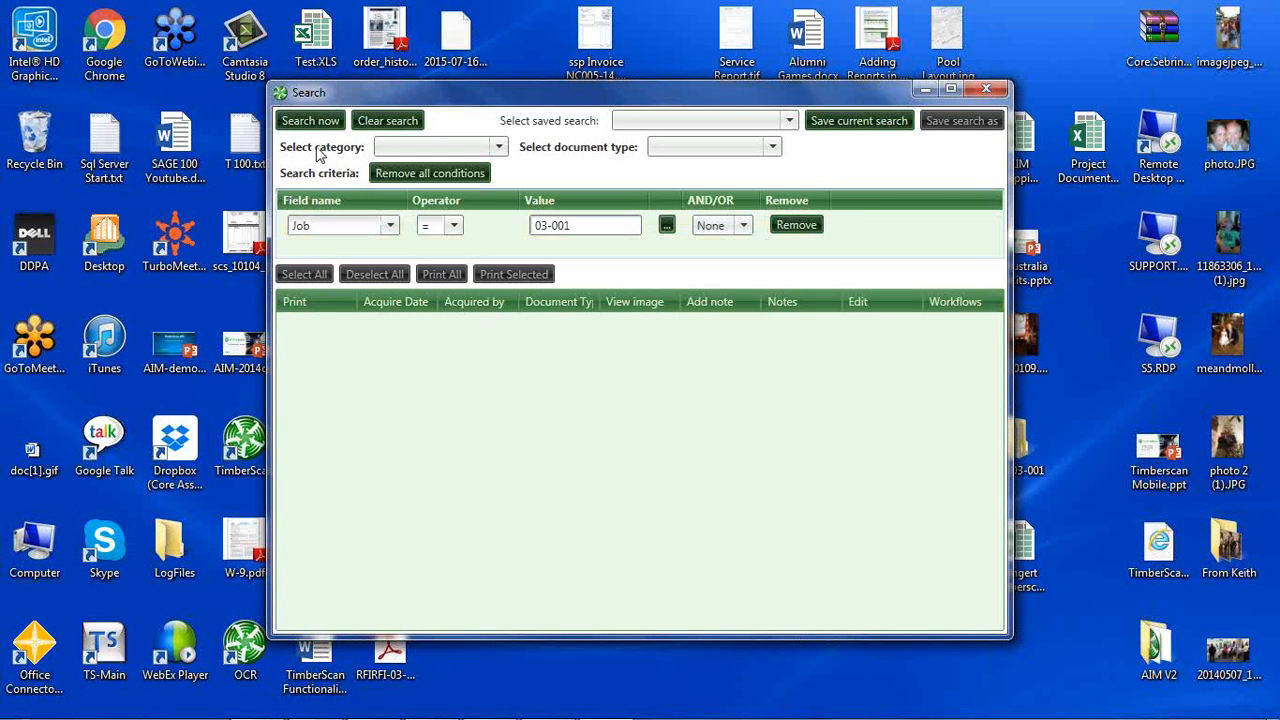
{"action": "left_click", "coordinate": [311, 126]}
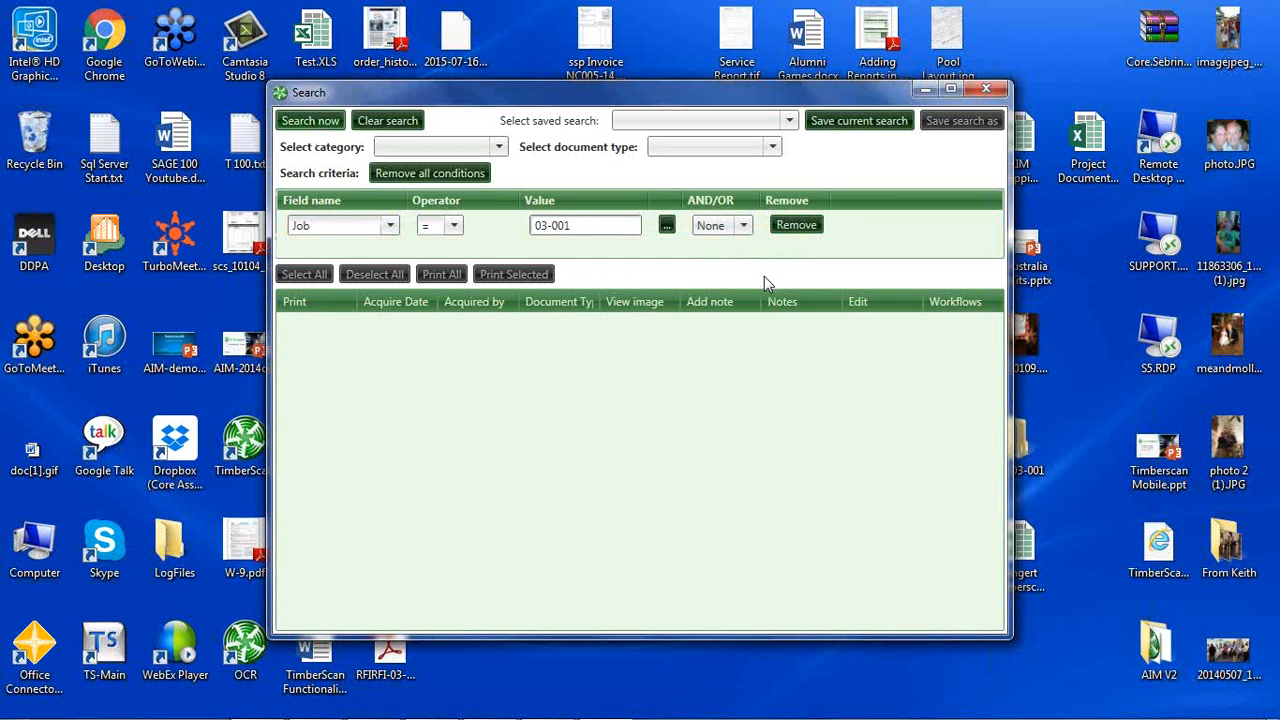
{"action": "left_click", "coordinate": [950, 91]}
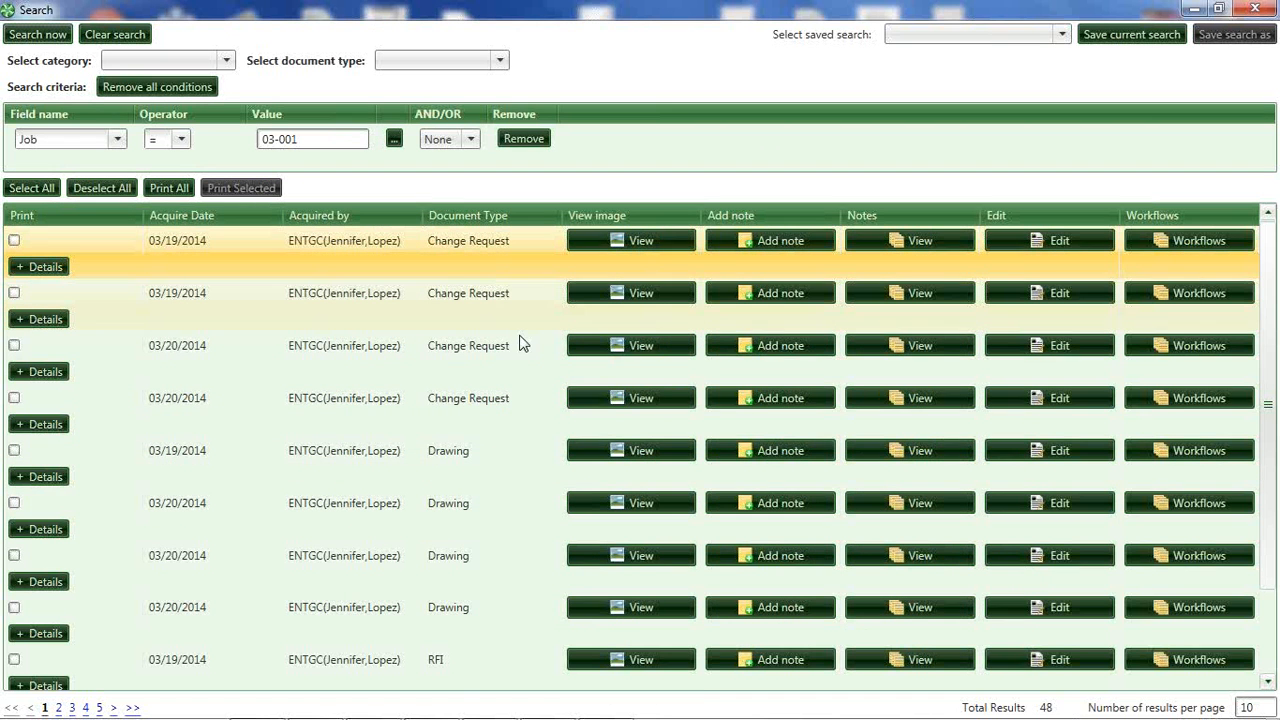
View the 03/19/2014 Drawing's image and its data entry record, and close the record and the search without changes.
{"action": "left_click", "coordinate": [645, 453]}
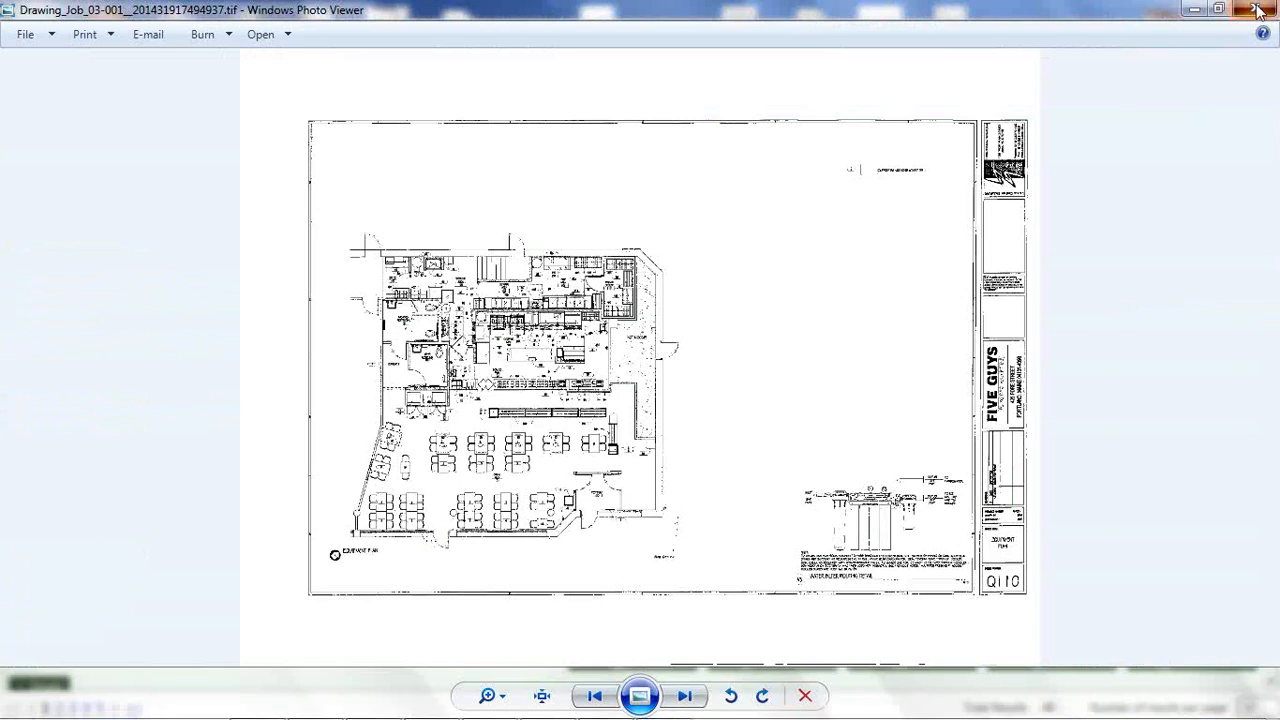
{"action": "left_click", "coordinate": [1252, 11]}
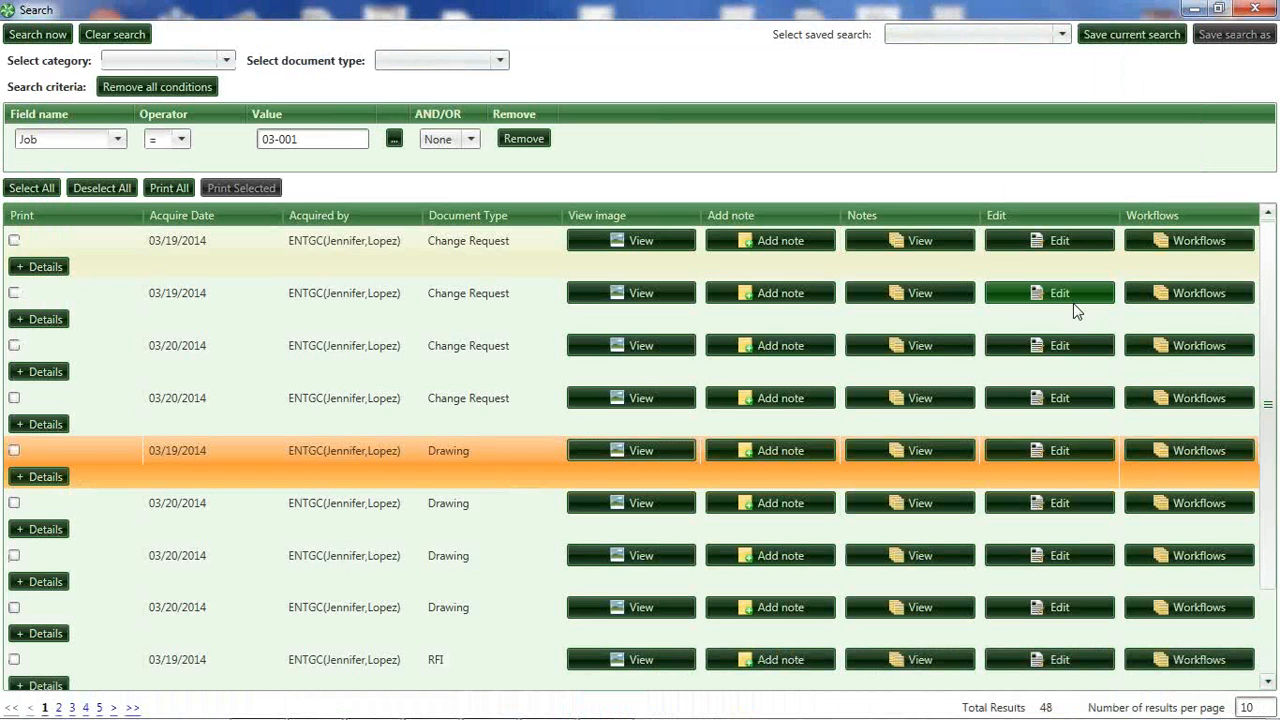
{"action": "left_click", "coordinate": [1060, 450]}
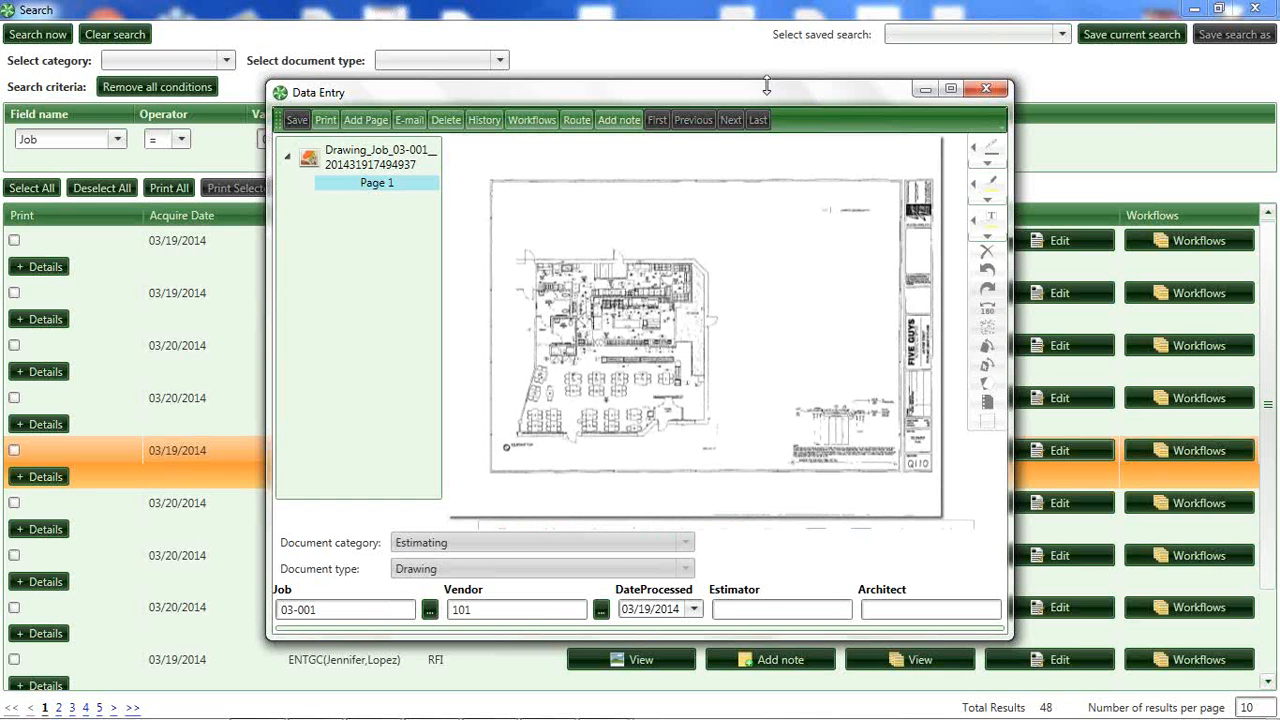
{"action": "left_click_drag", "start_coordinate": [741, 90], "coordinate": [635, 87]}
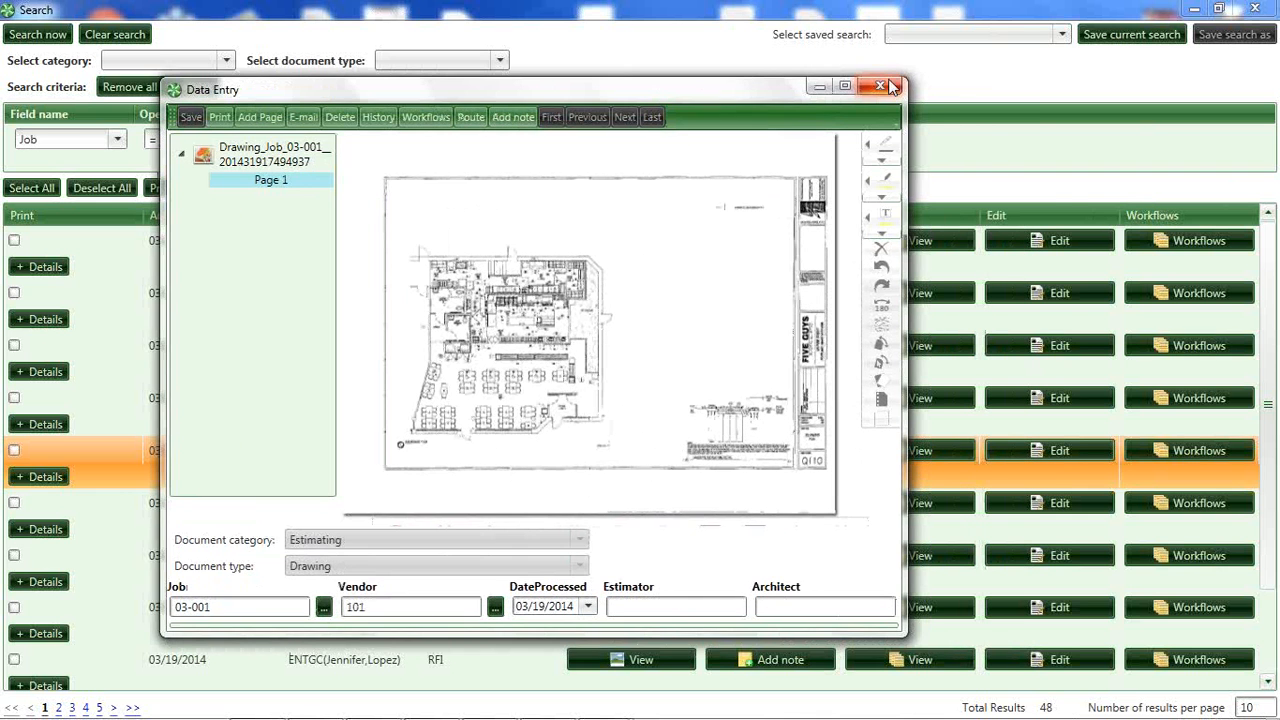
{"action": "left_click", "coordinate": [880, 86]}
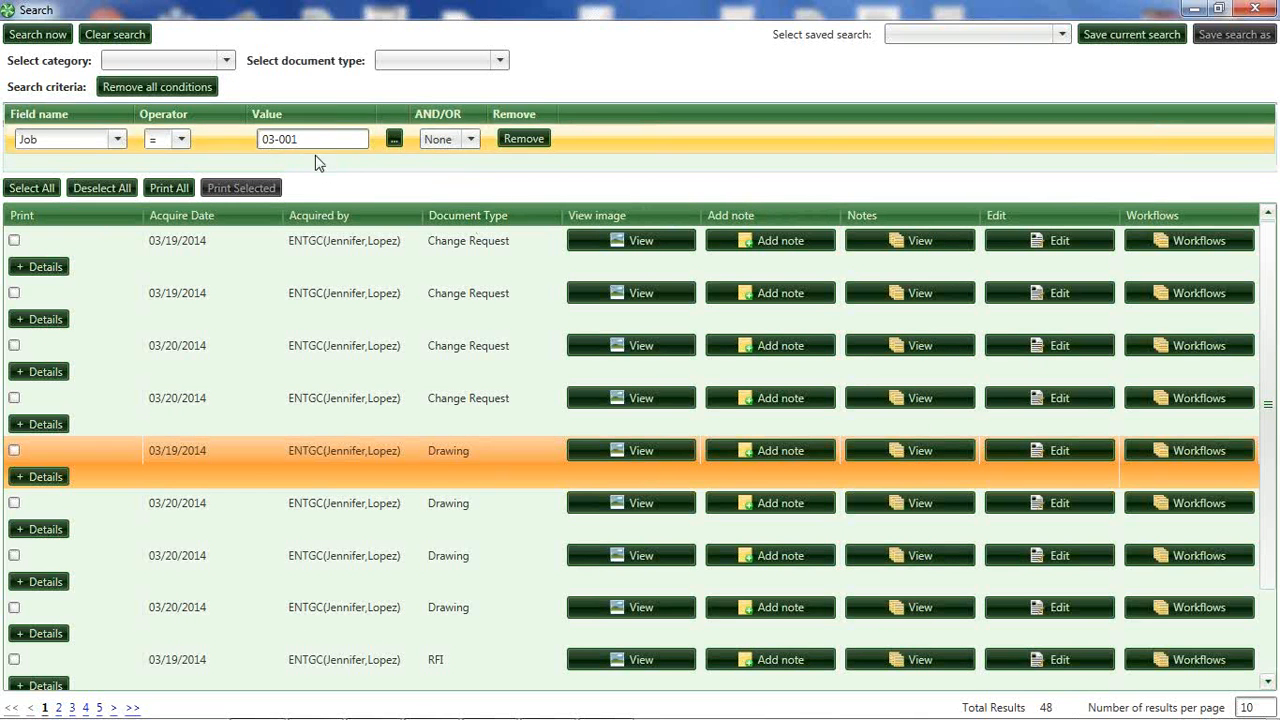
{"action": "left_click", "coordinate": [1257, 9]}
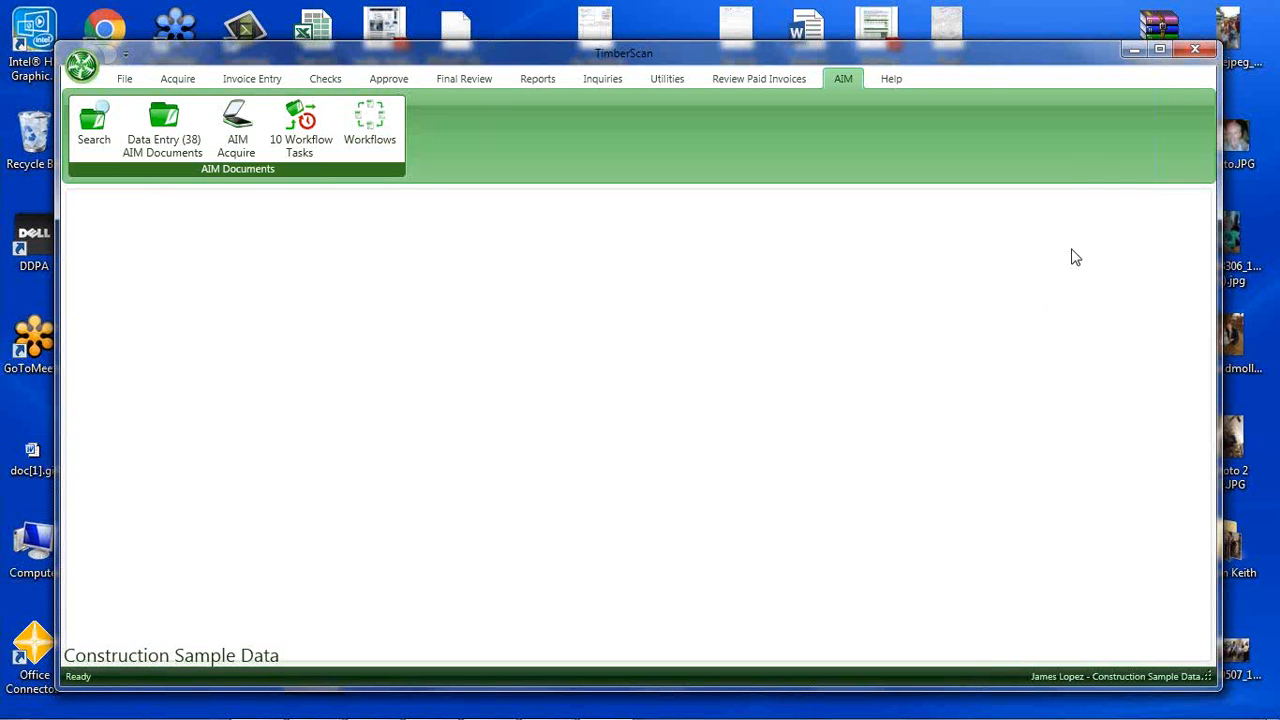
Minimize the TimberScan client, switch to the Timberscan web forms site in Chrome, and open its list of jobs.
{"action": "left_click", "coordinate": [1137, 47]}
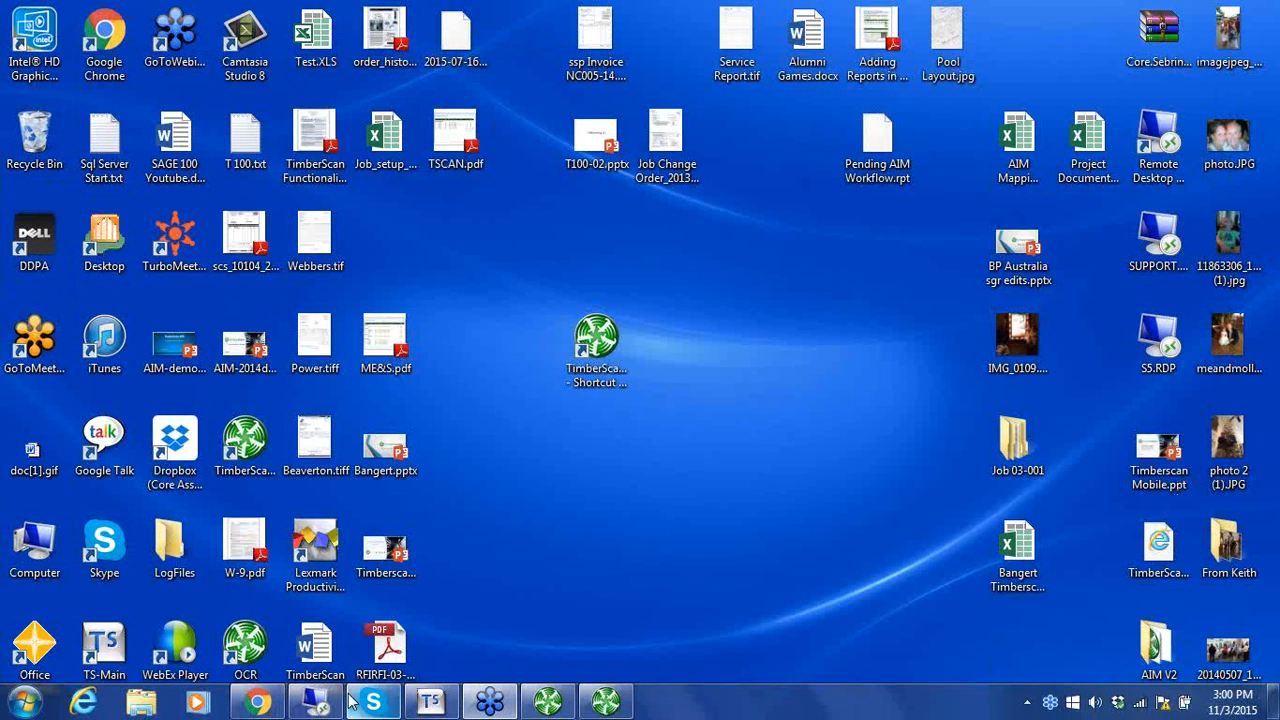
{"action": "left_click", "coordinate": [257, 702]}
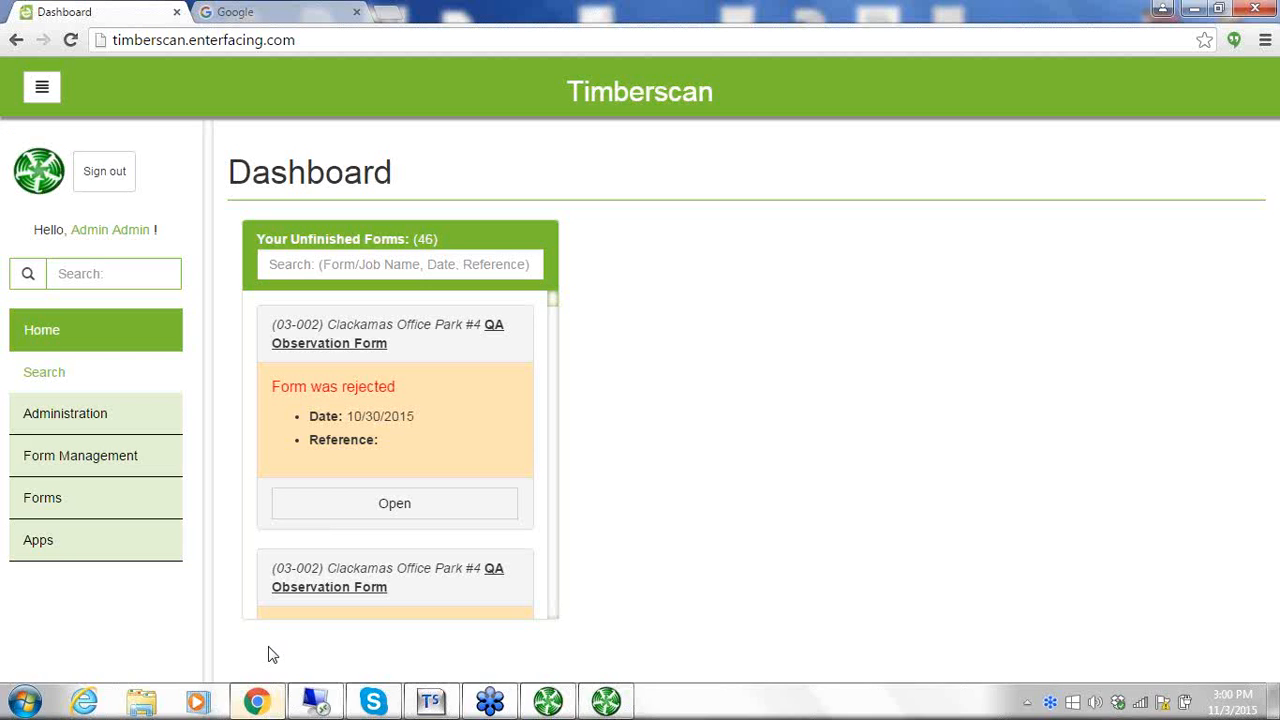
{"action": "left_click", "coordinate": [57, 499]}
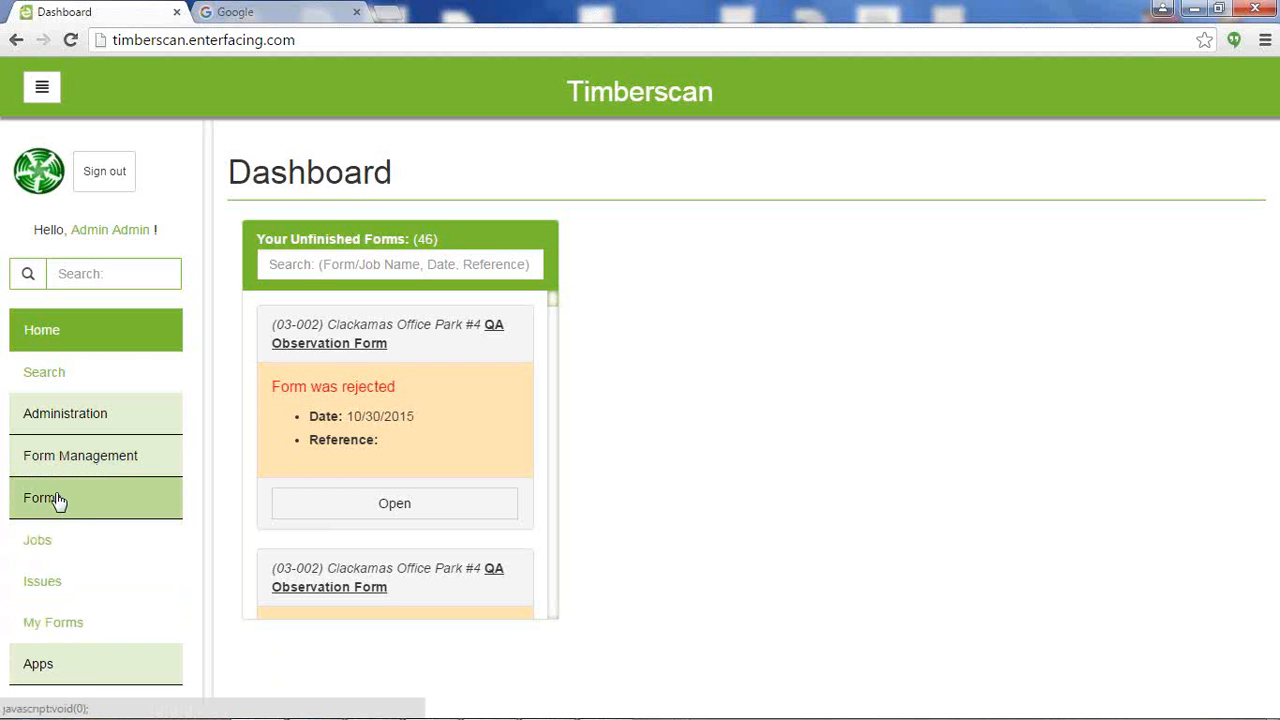
{"action": "left_click", "coordinate": [37, 542]}
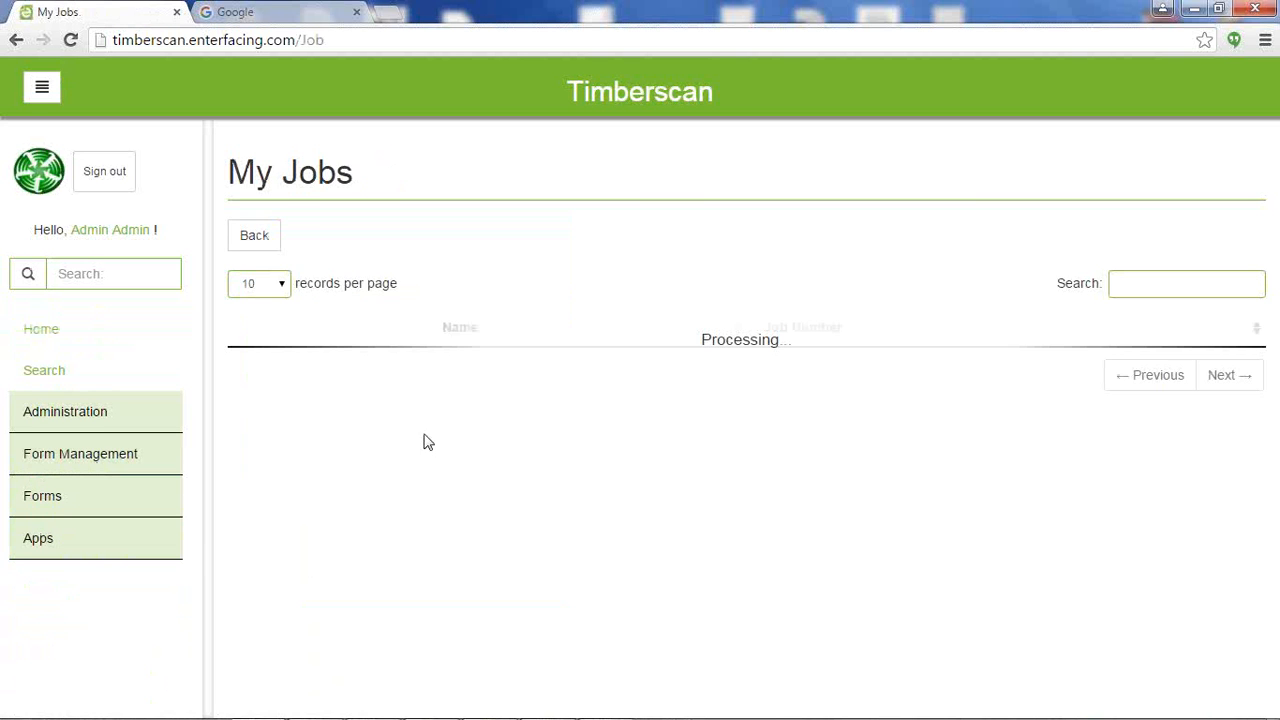
View the forms available for the Clackamas Office Park #4 job, and minimize the browser.
{"action": "left_click", "coordinate": [287, 373]}
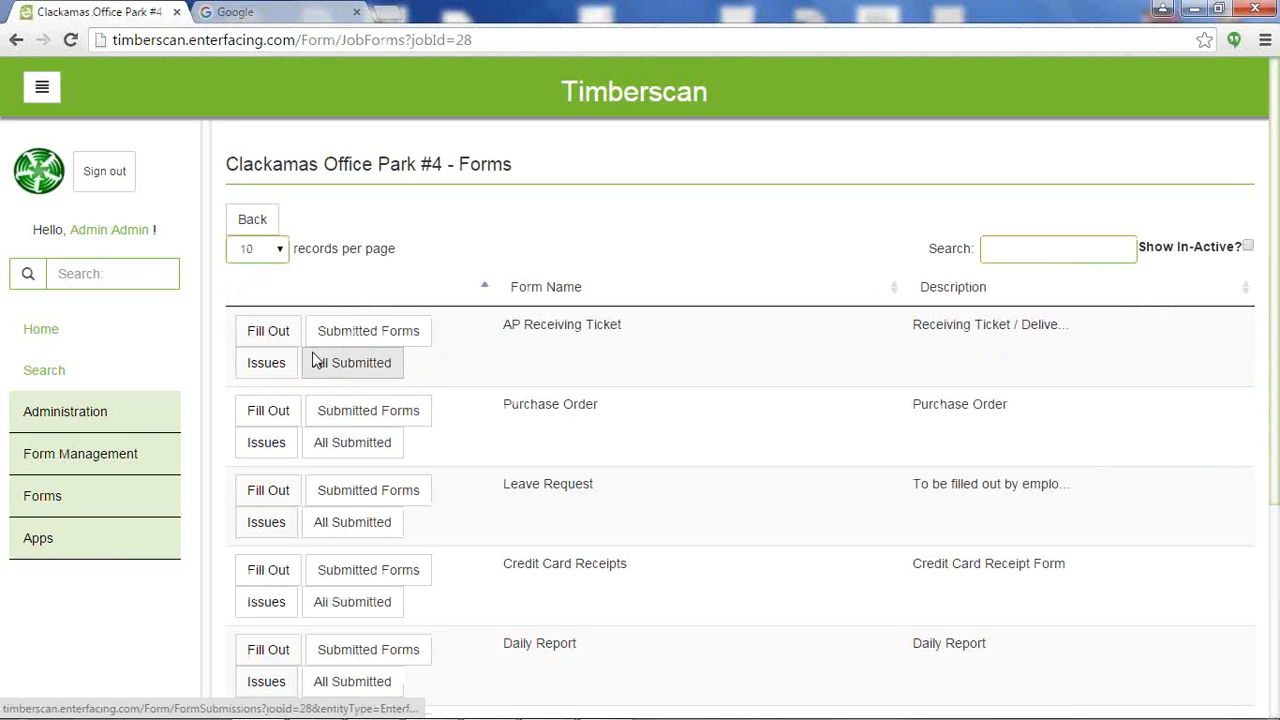
{"action": "left_click", "coordinate": [266, 335]}
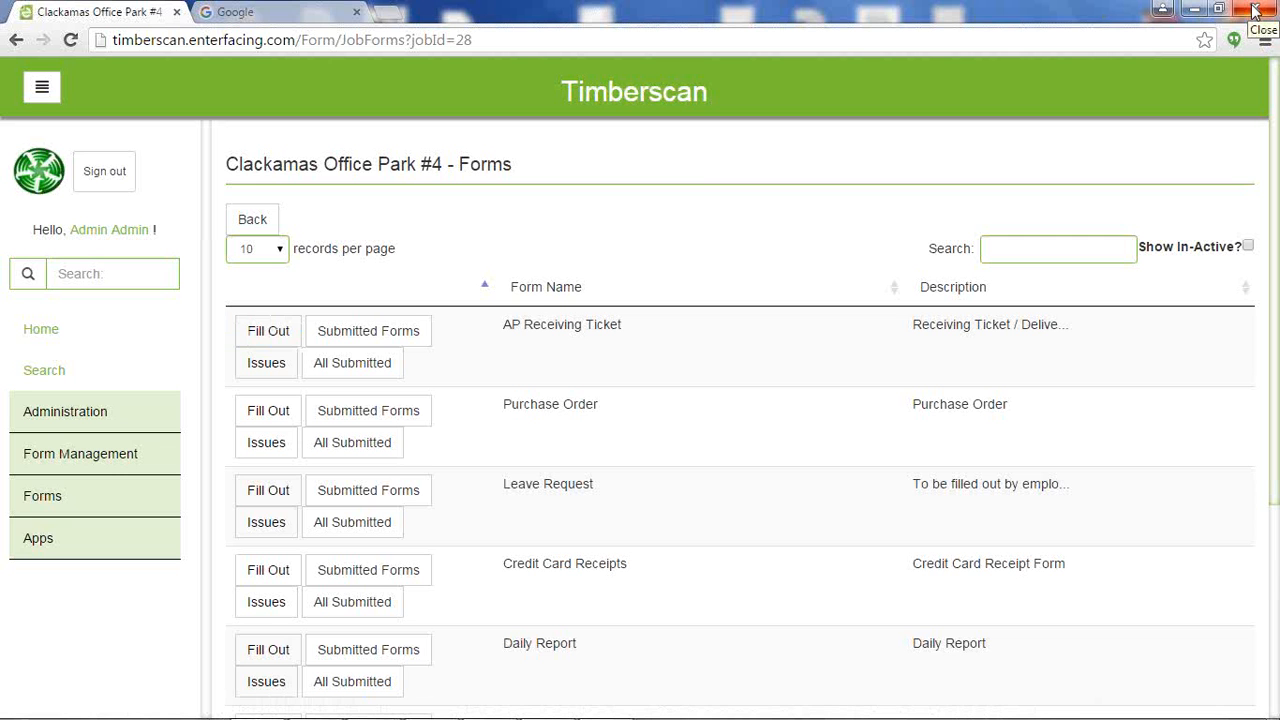
{"action": "left_click", "coordinate": [1193, 10]}
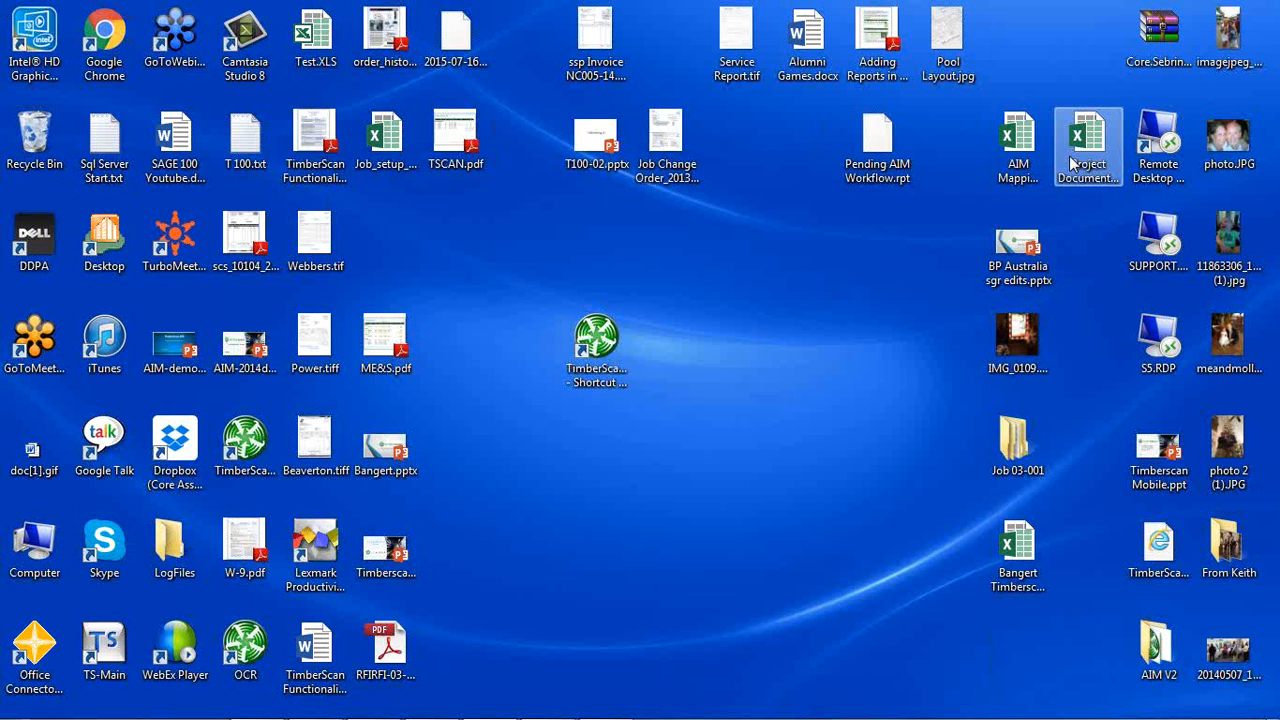